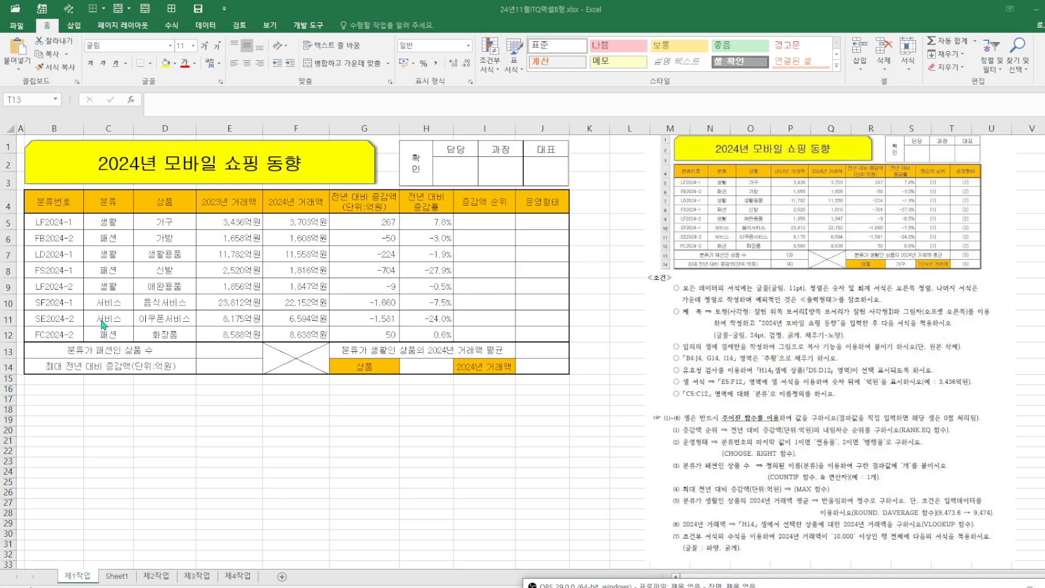
Add a list data validation to cell H14 using the product names in D5:D12 as its source
click(480, 440)
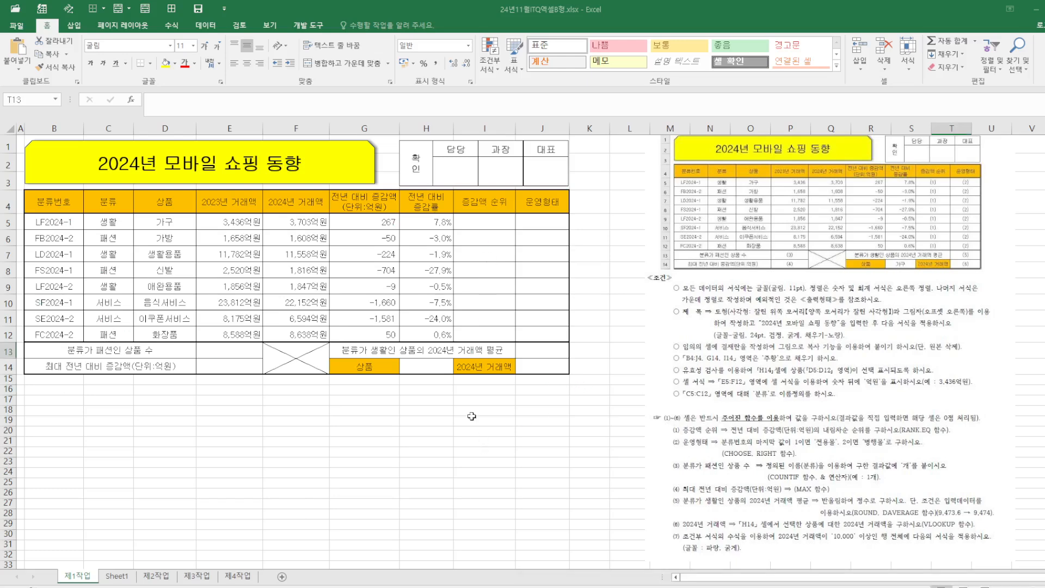
click(431, 368)
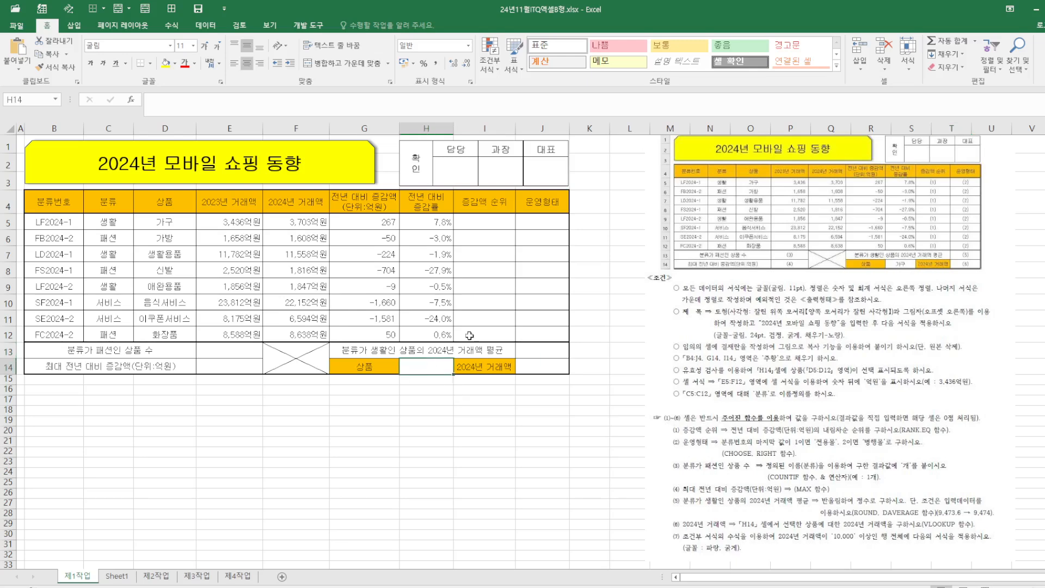
click(209, 28)
click(556, 54)
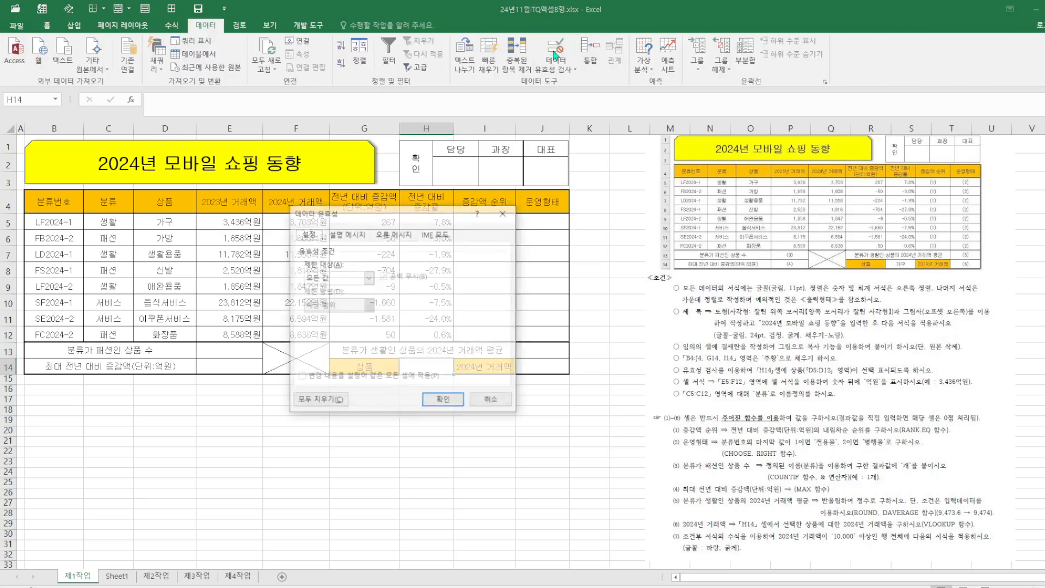
click(368, 277)
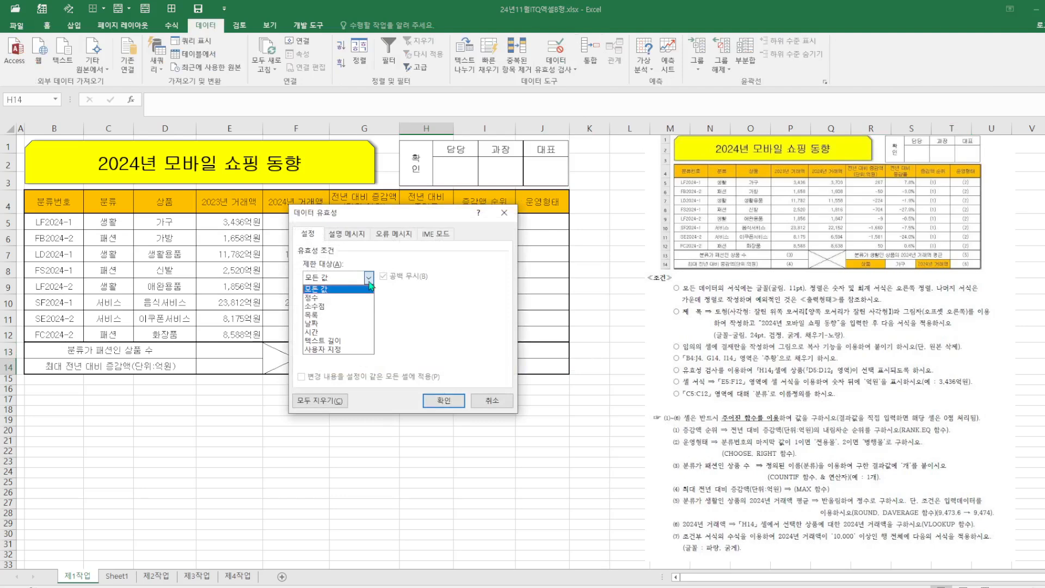
click(335, 320)
click(334, 331)
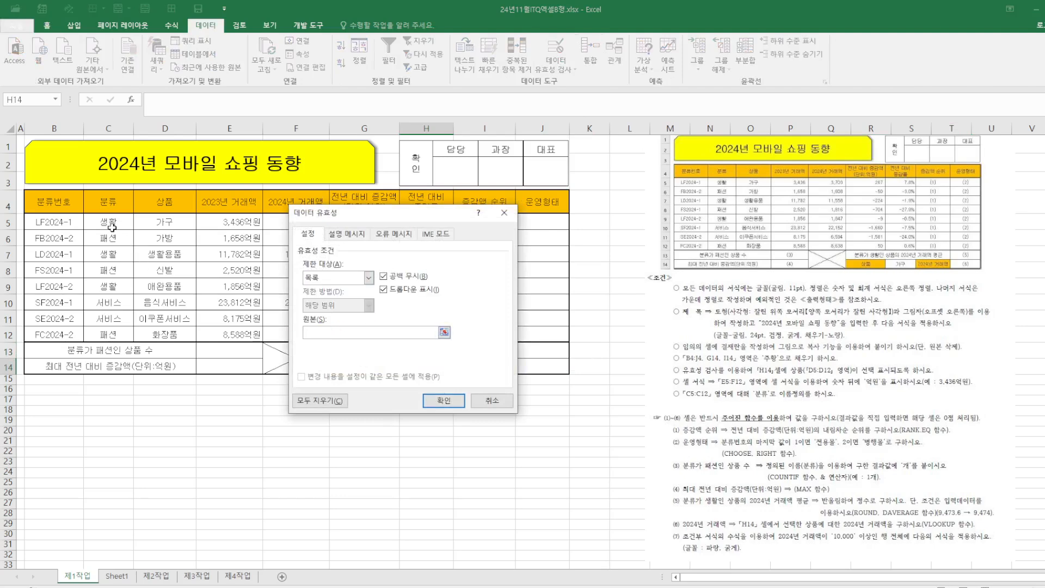
drag(161, 222, 163, 334)
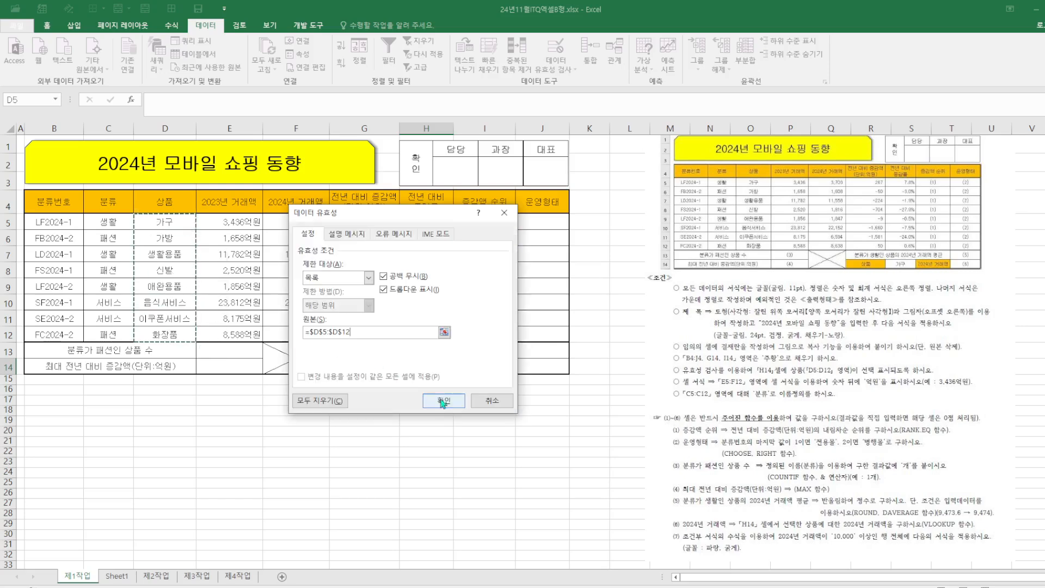
click(443, 402)
Choose 가구 from the H14 drop-down list
click(459, 369)
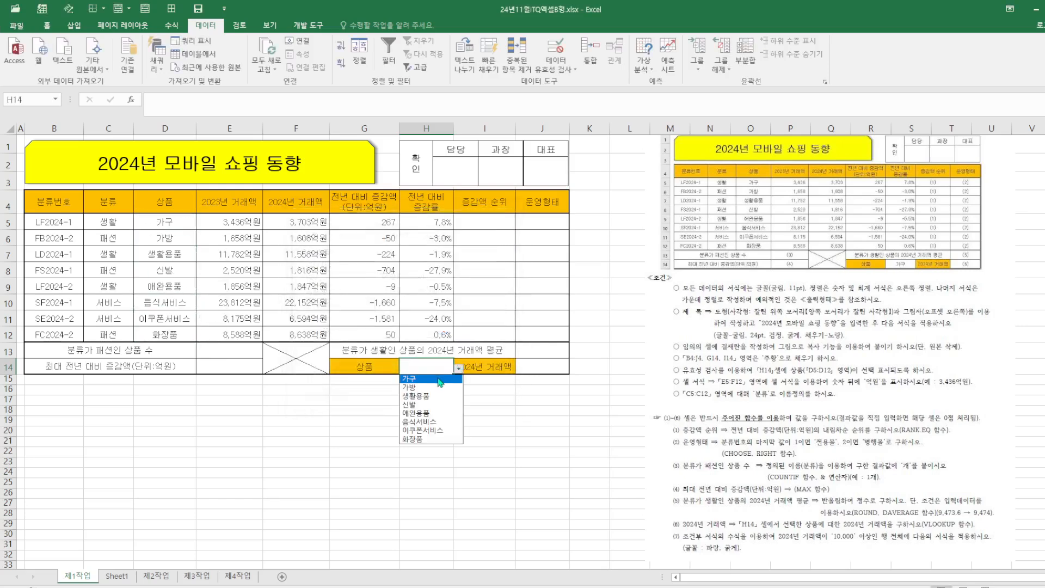
click(440, 378)
click(493, 420)
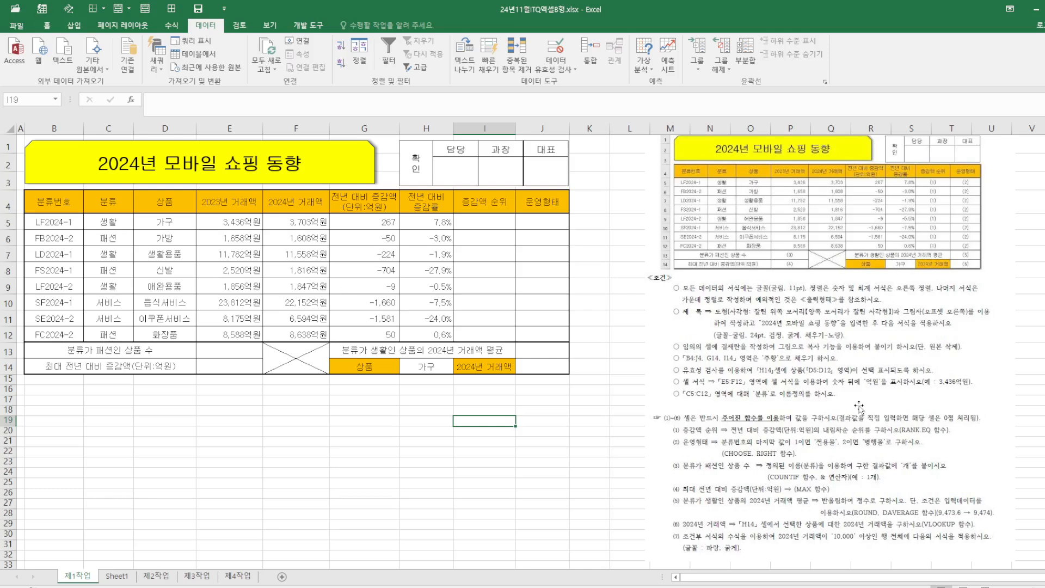
Reset the 2024 transaction amounts in F5:F12 to the General number format
drag(297, 222, 305, 332)
right_click(301, 317)
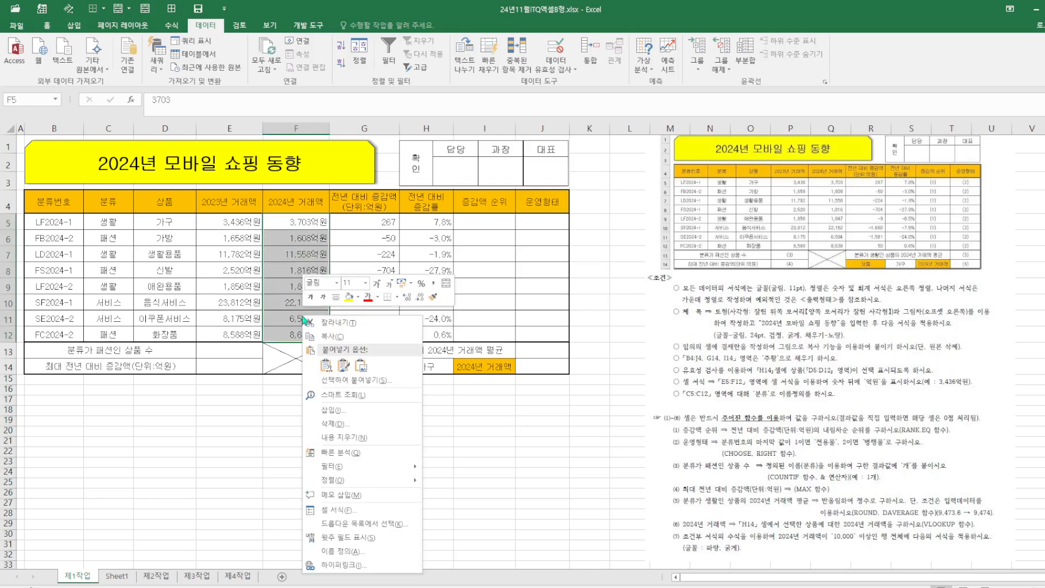
click(354, 512)
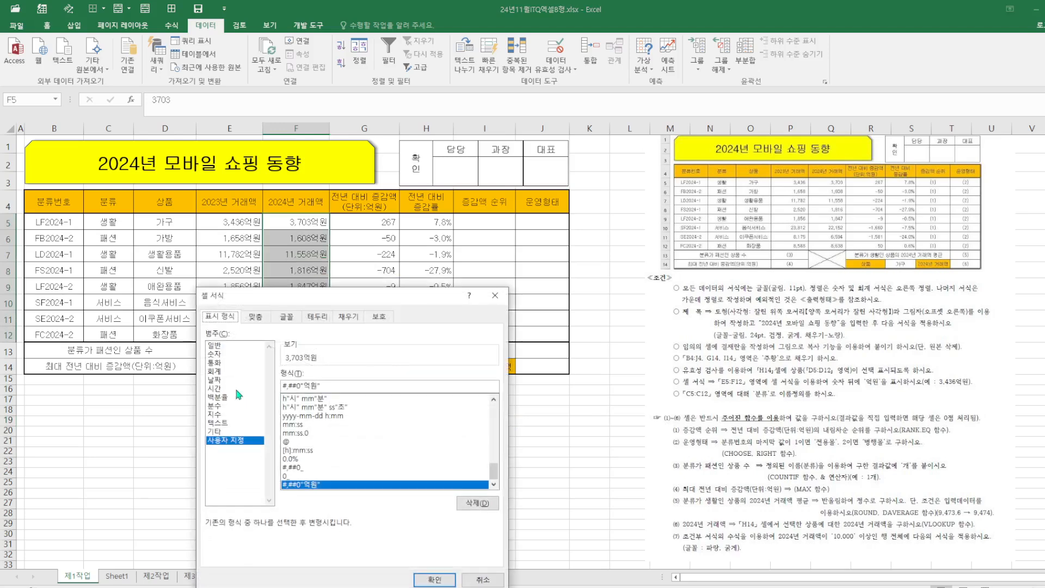
click(214, 345)
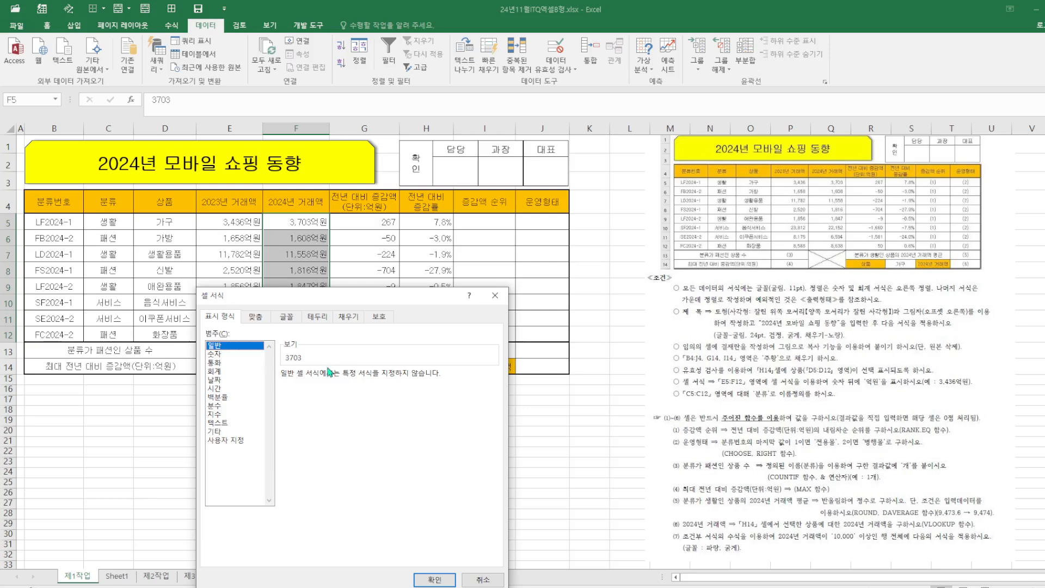
click(434, 580)
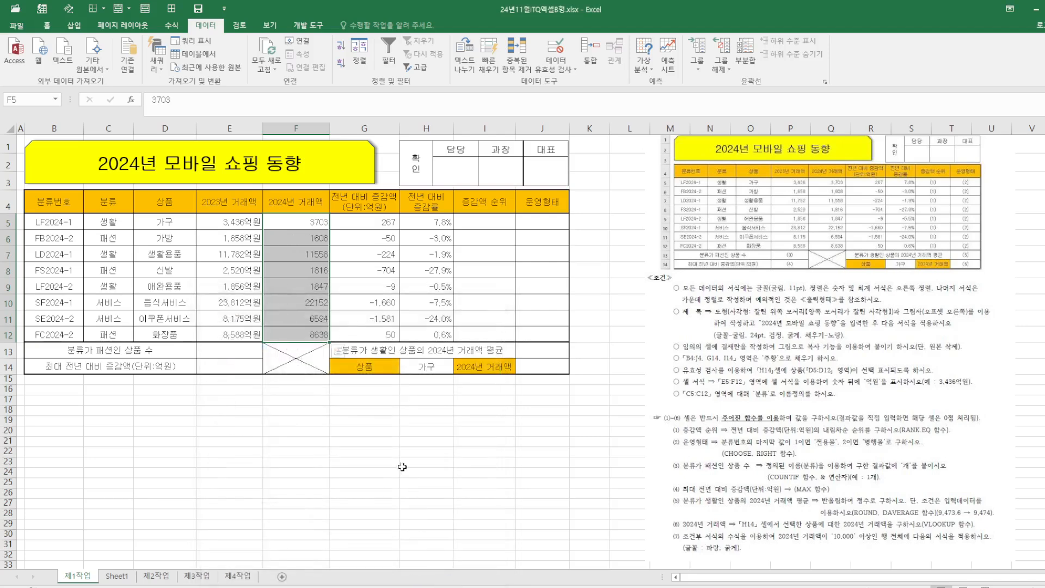
Apply the custom number format #,##0억원 to F5:F12
right_click(290, 303)
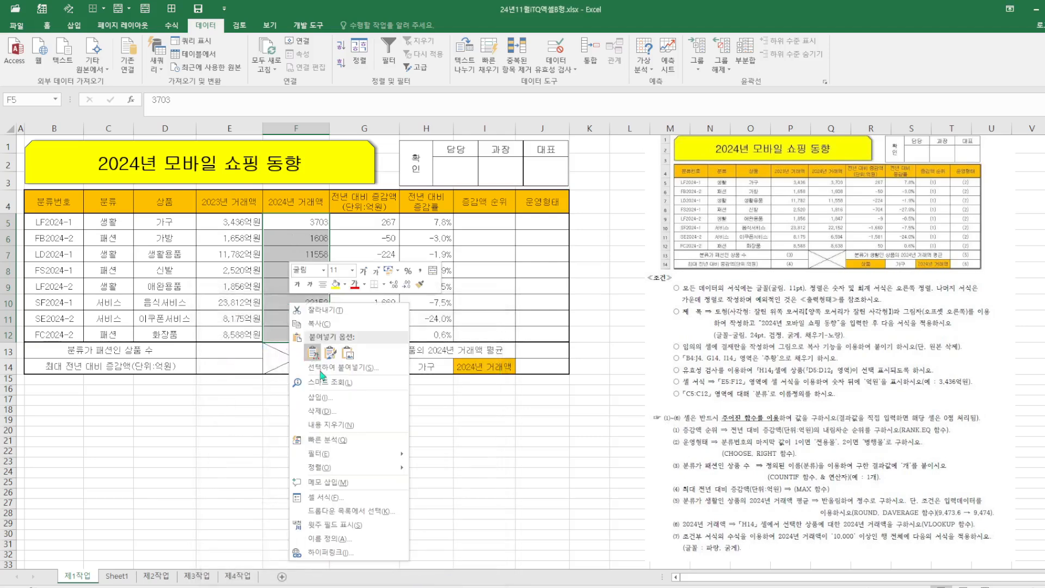
click(326, 497)
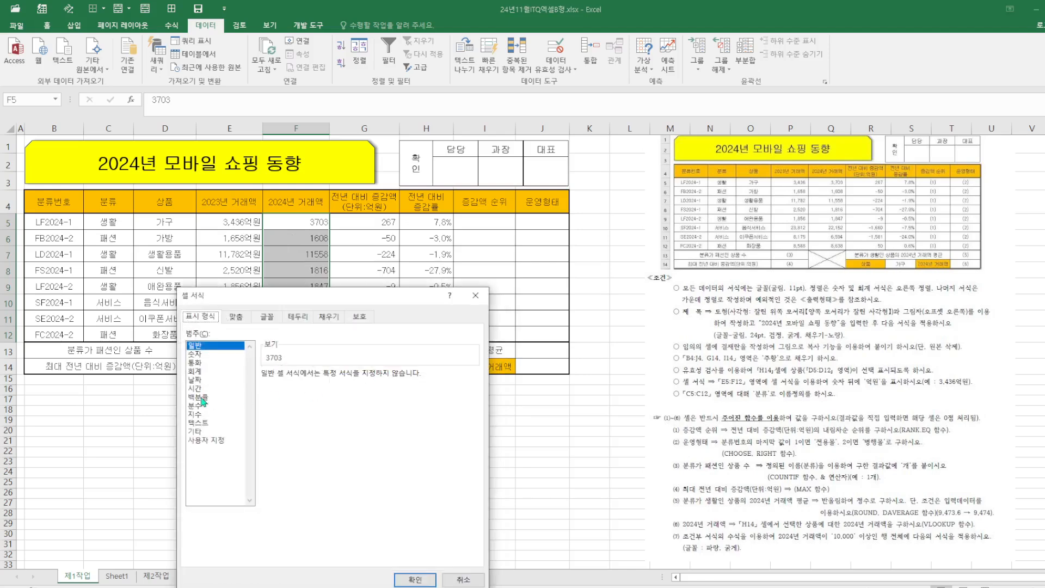
click(216, 440)
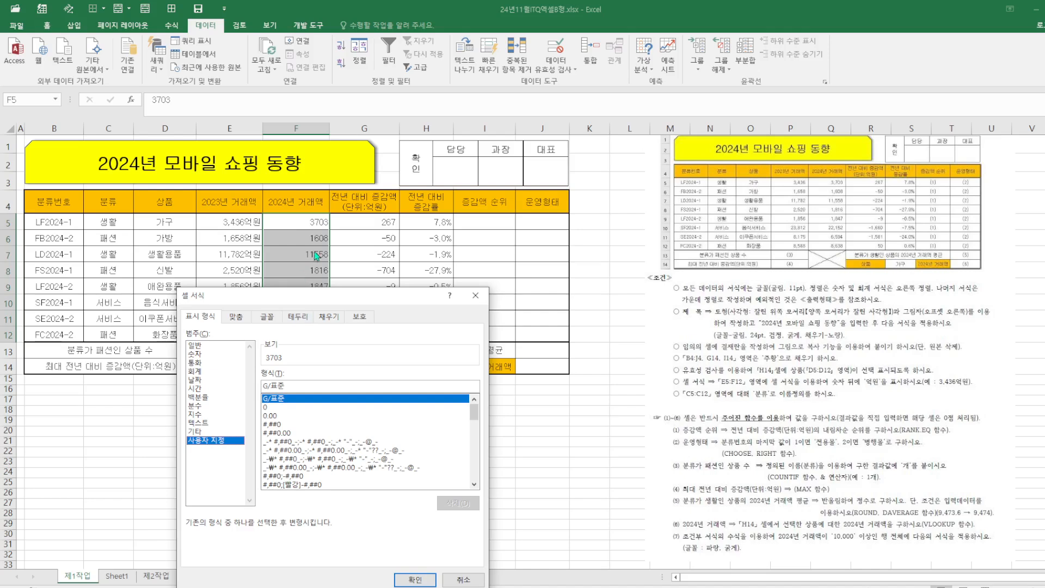
click(275, 425)
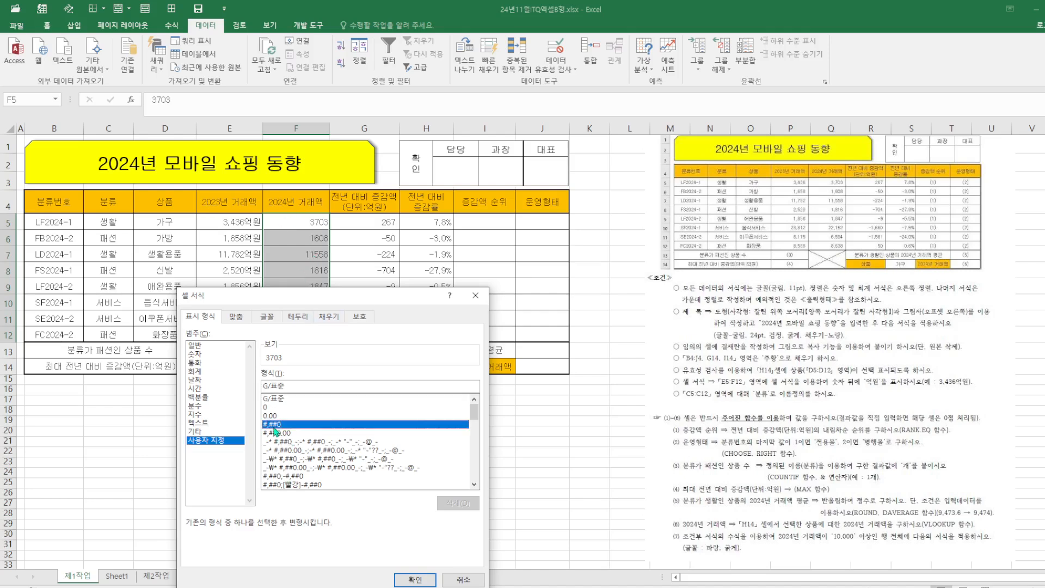
click(292, 386)
text(억ㅇ)
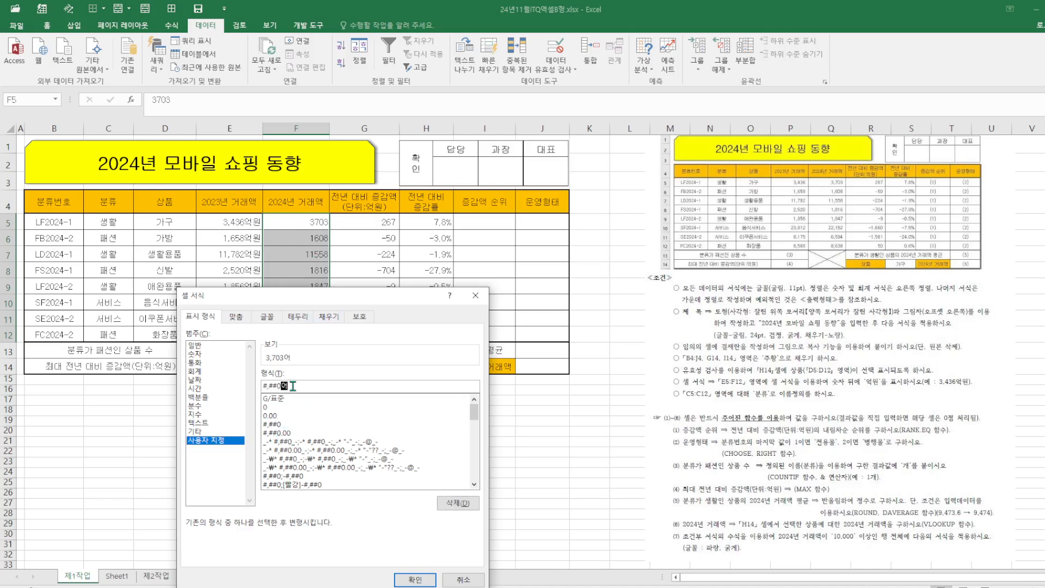
key(Return)
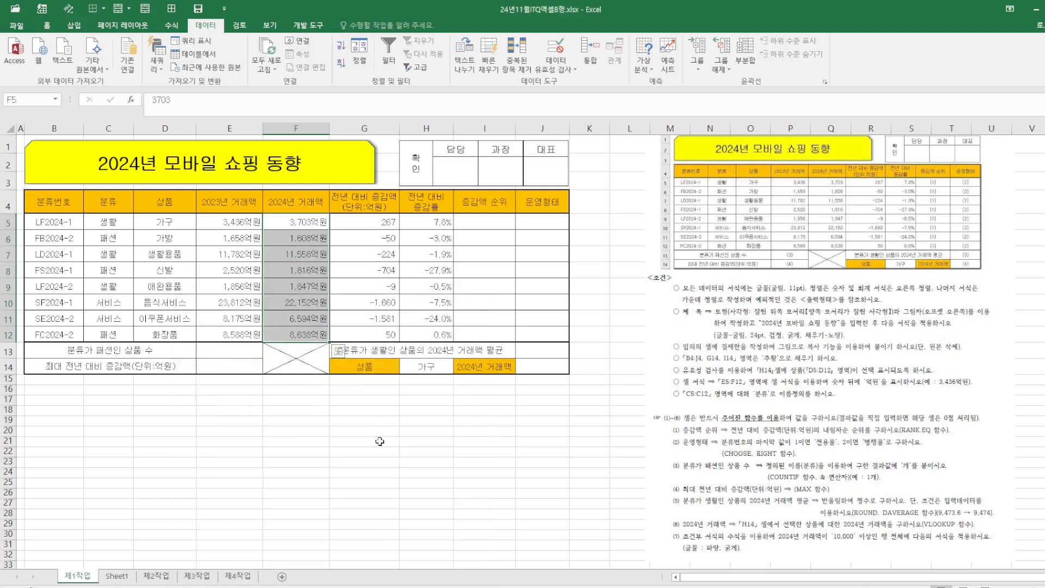
click(424, 444)
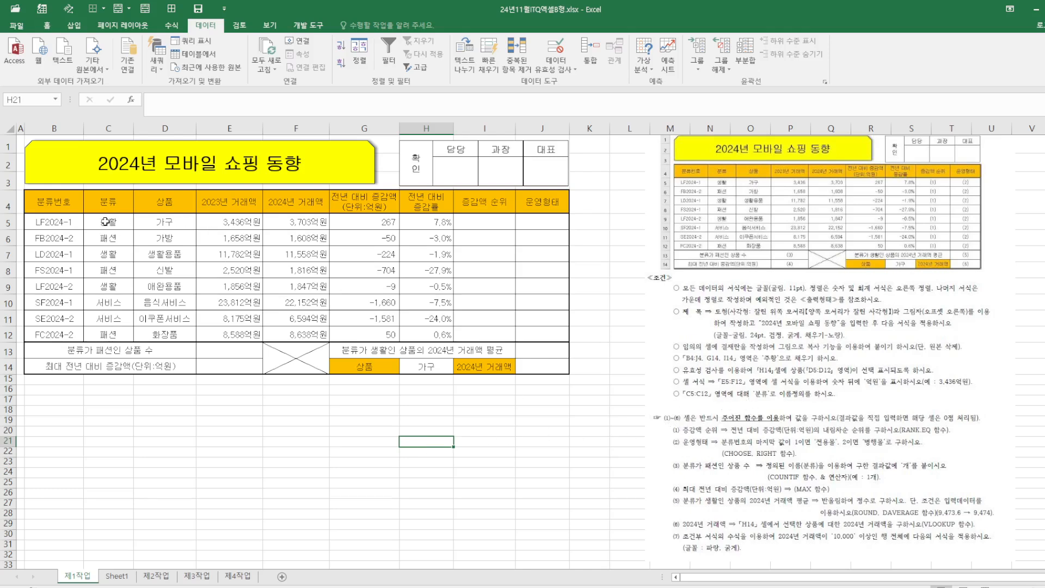
Name the category range C5:C12 as 분류 and save the workbook
drag(105, 222, 109, 335)
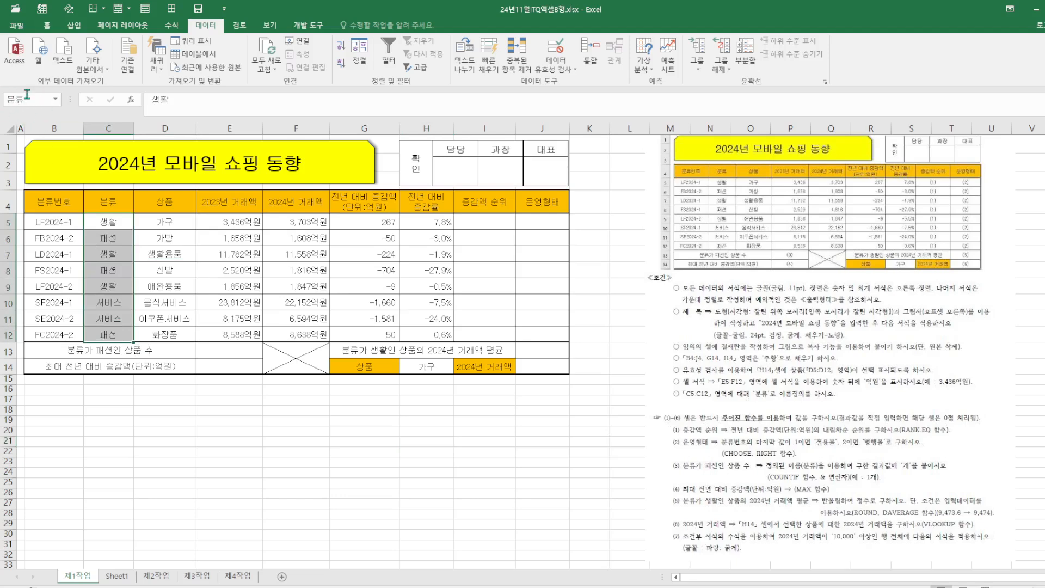
click(381, 428)
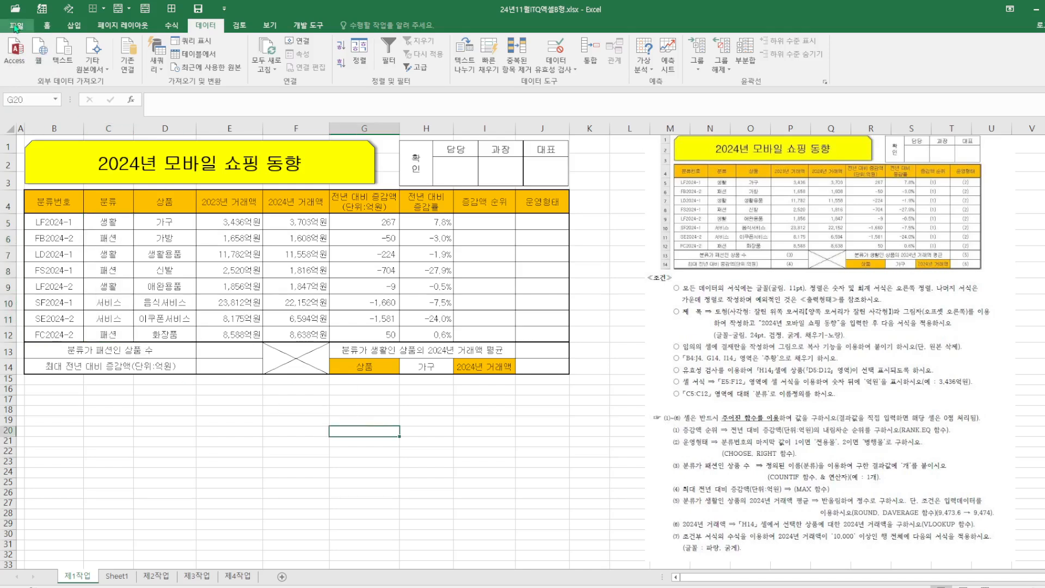
click(197, 9)
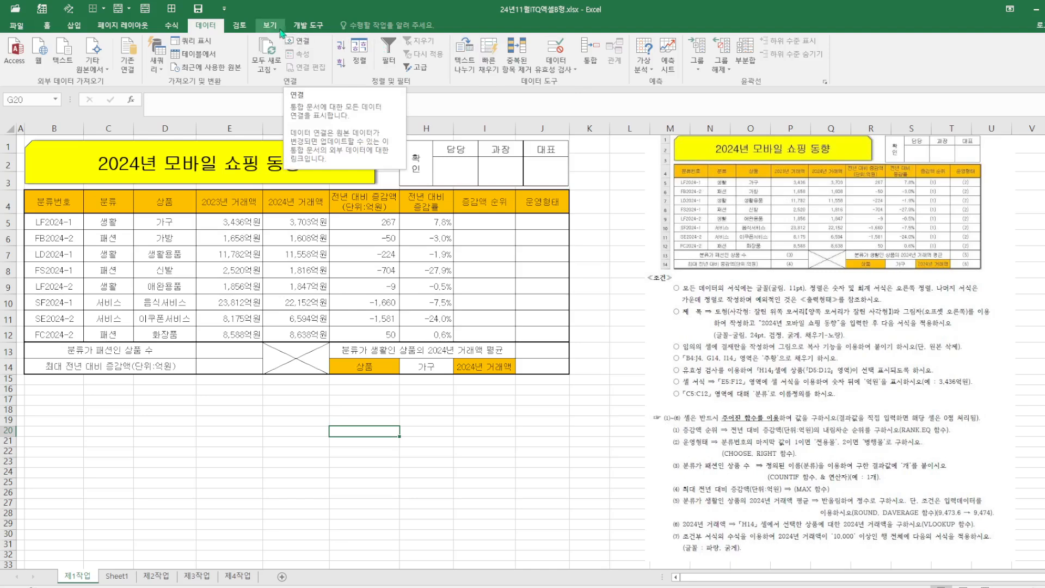
Crop the reference picture down to its function instructions and reposition it beside the table
click(823, 214)
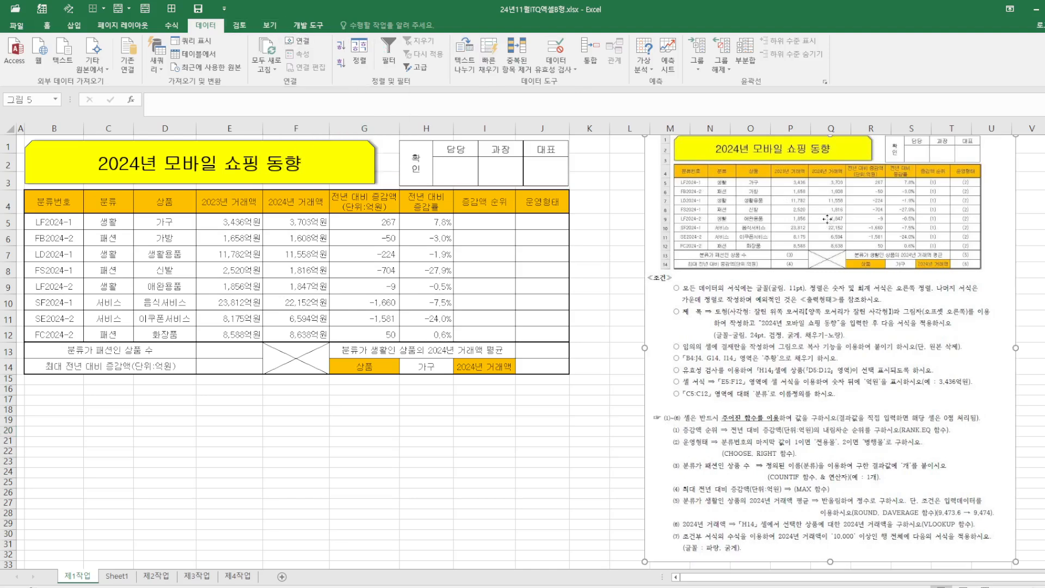
click(352, 28)
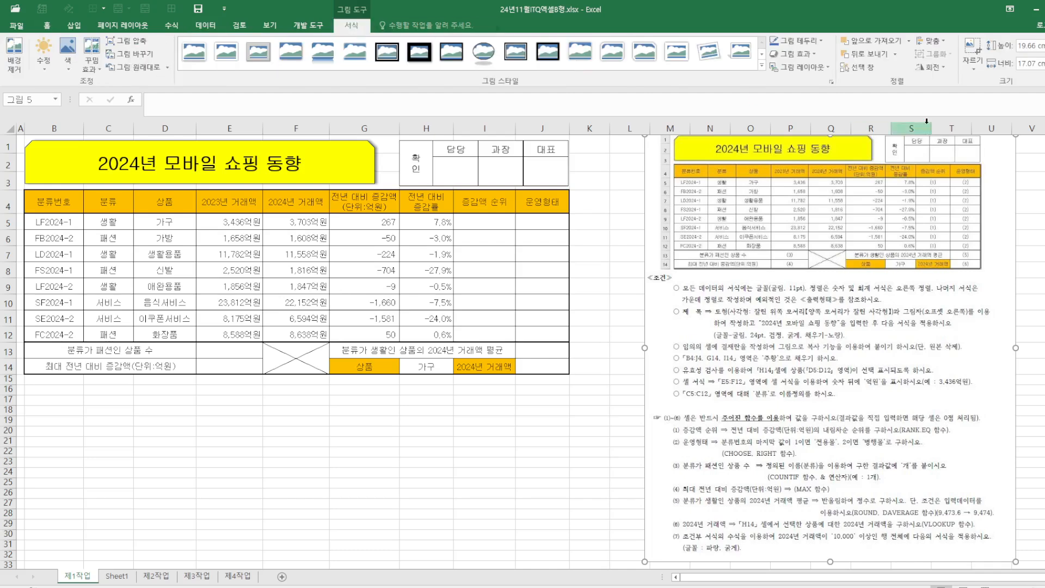
click(972, 55)
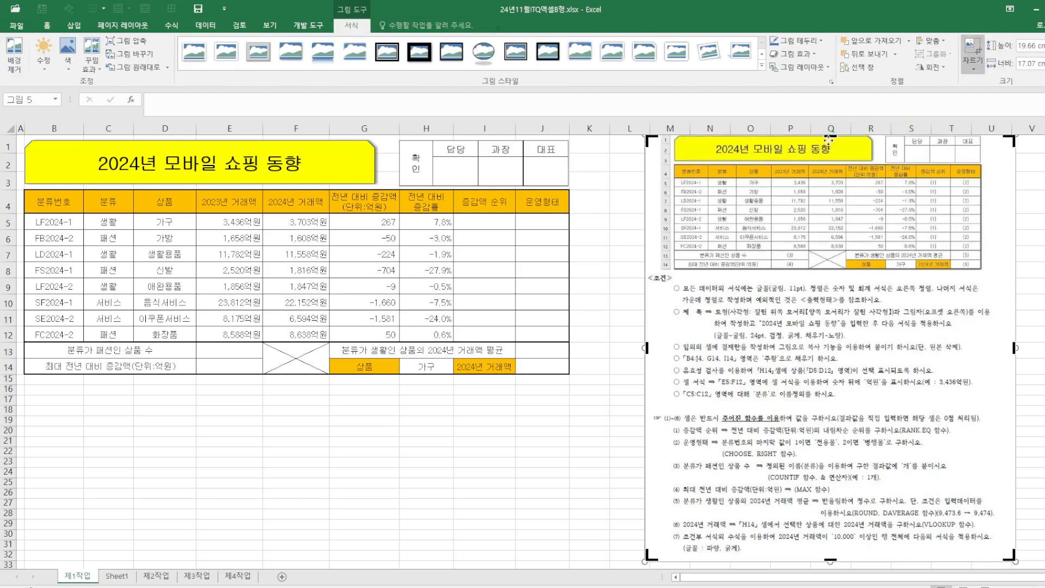
drag(828, 135, 793, 402)
click(534, 469)
drag(804, 471, 751, 209)
drag(779, 303, 784, 371)
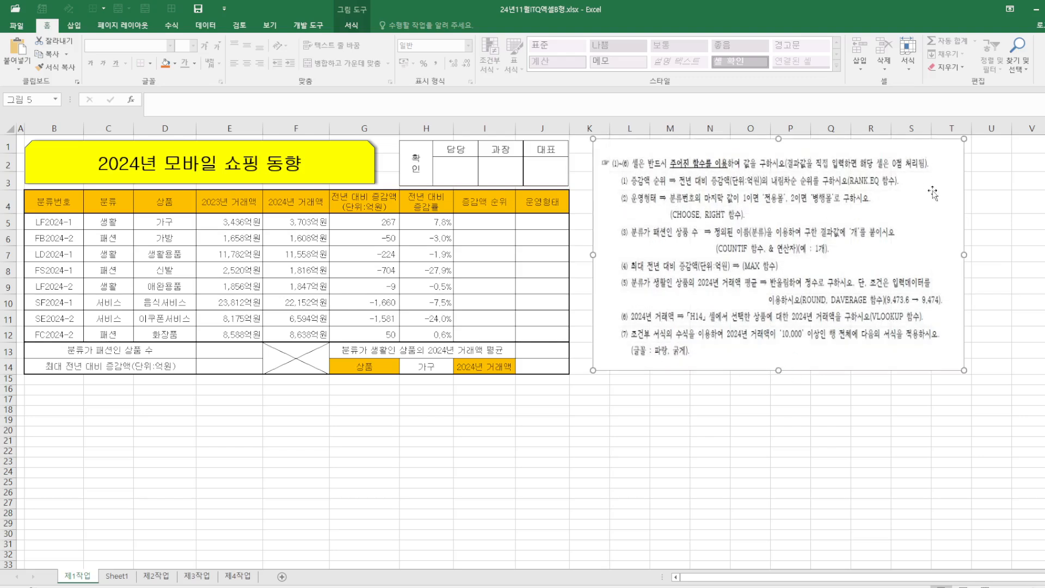
Enter =RANK.EQ(G5,$G$5:$G$12) in I5 for the change rank and fill it down to I12
click(506, 221)
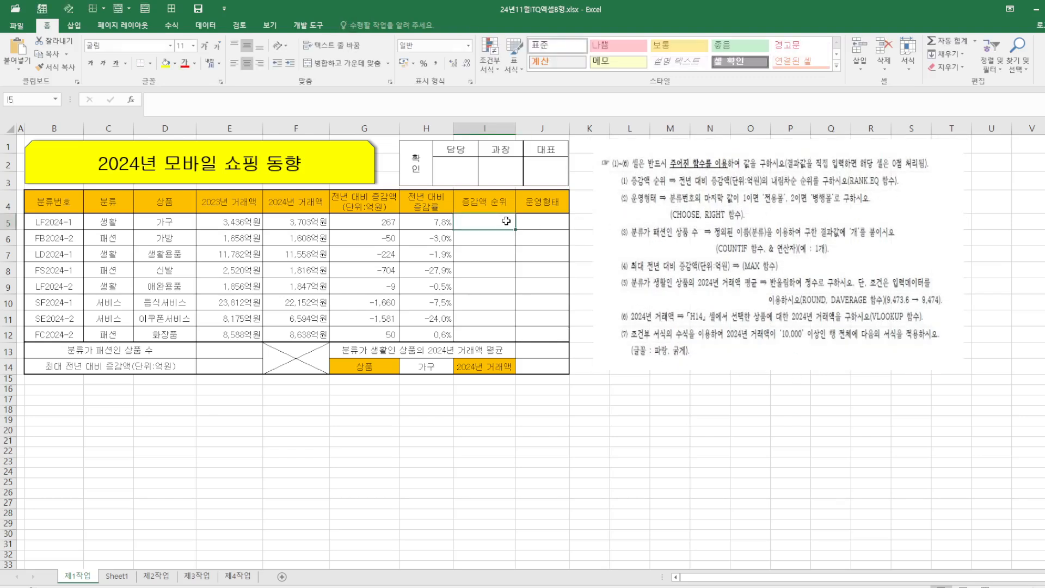
text(=ㄱ)
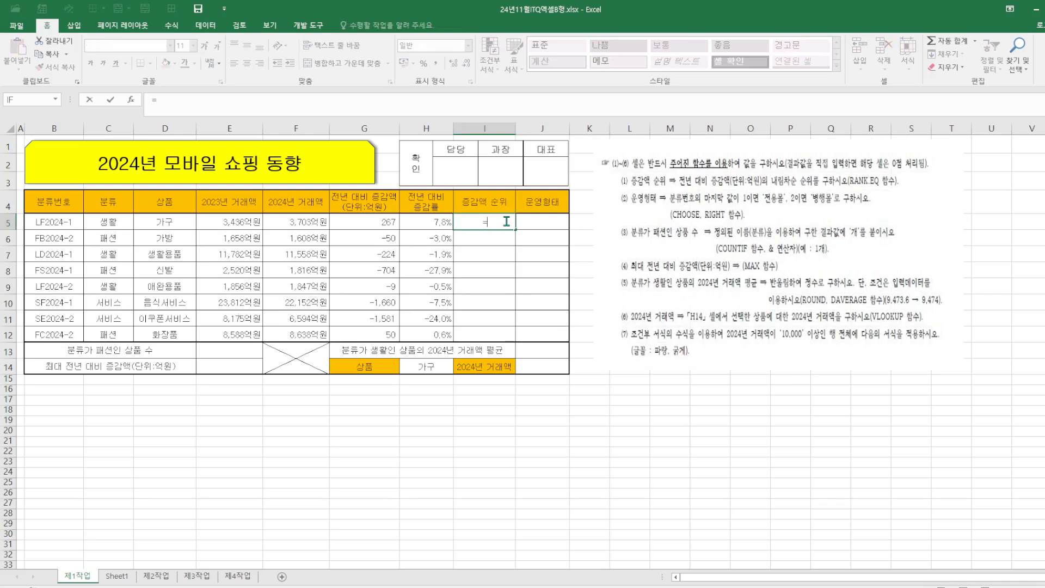
key(BackSpace)
text(RAN)
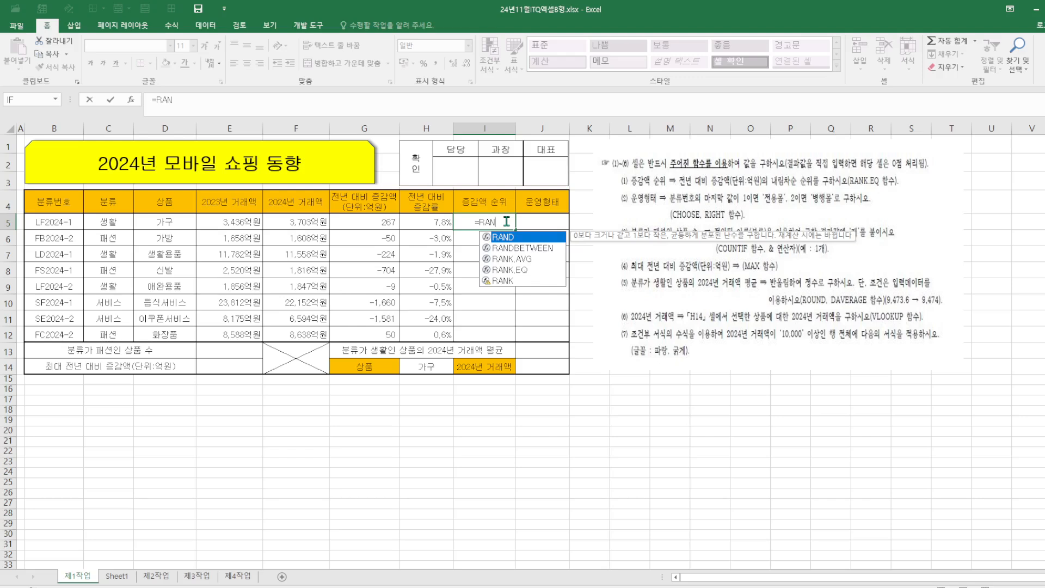
double_click(522, 269)
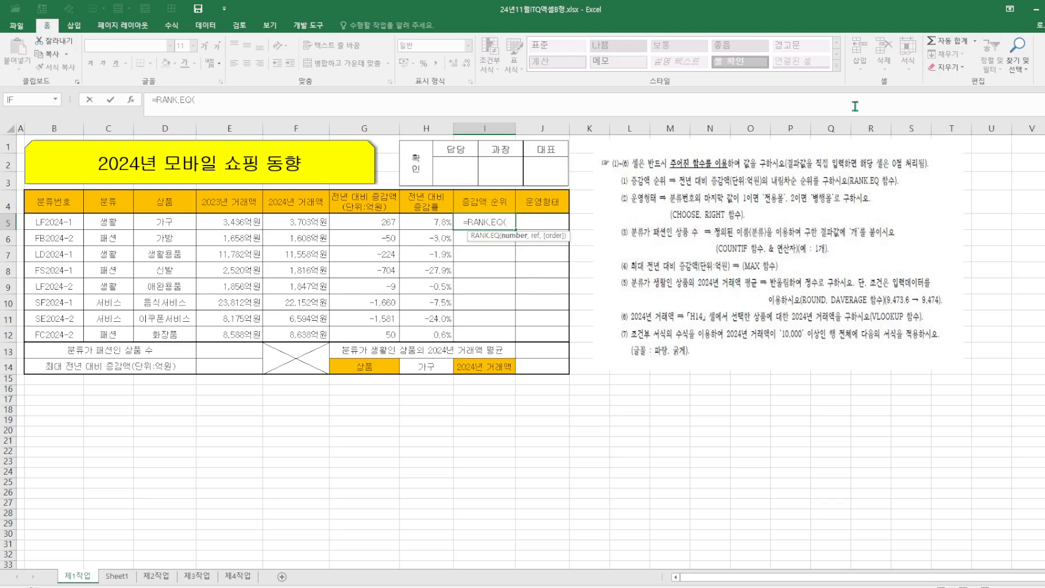
click(134, 104)
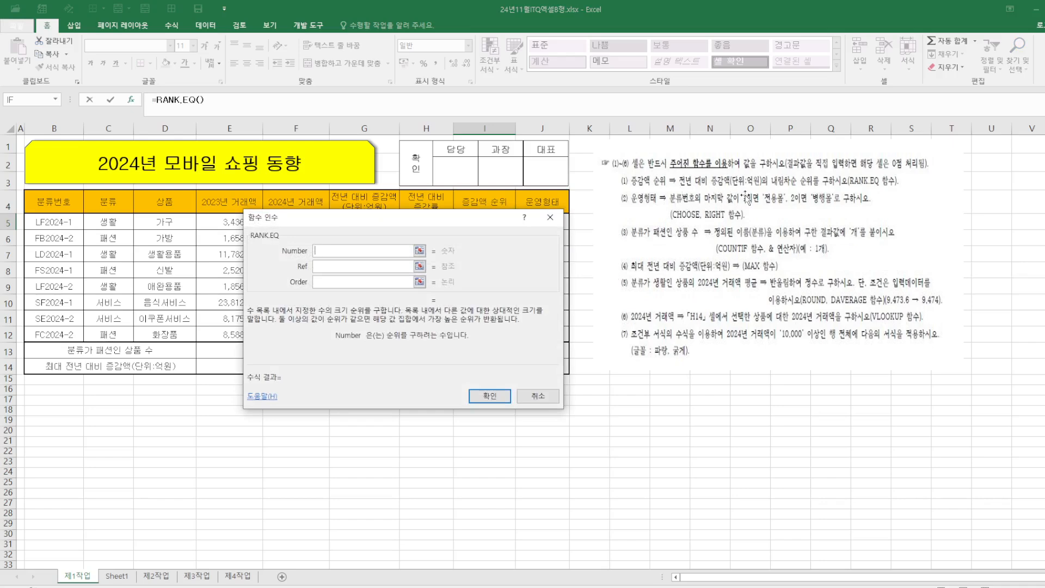
drag(427, 218, 586, 210)
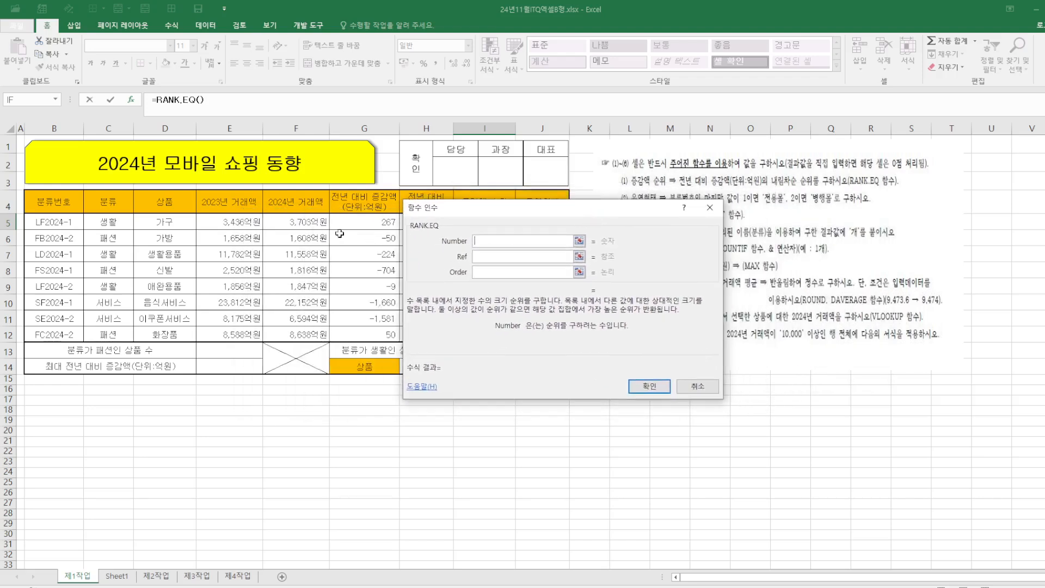
click(373, 225)
click(498, 256)
drag(361, 217, 388, 333)
key(F4)
click(649, 386)
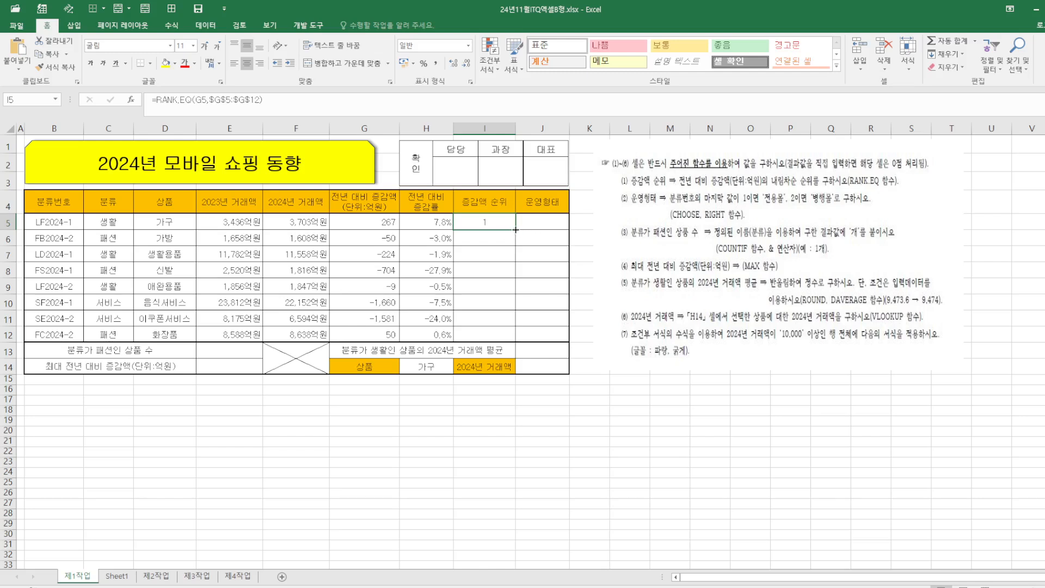
drag(515, 229, 516, 339)
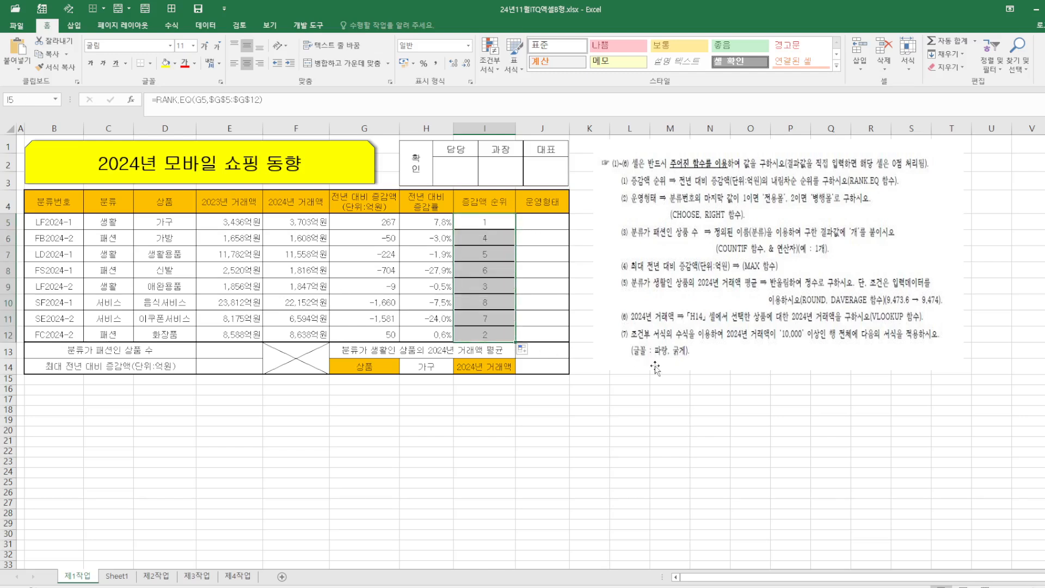
click(647, 441)
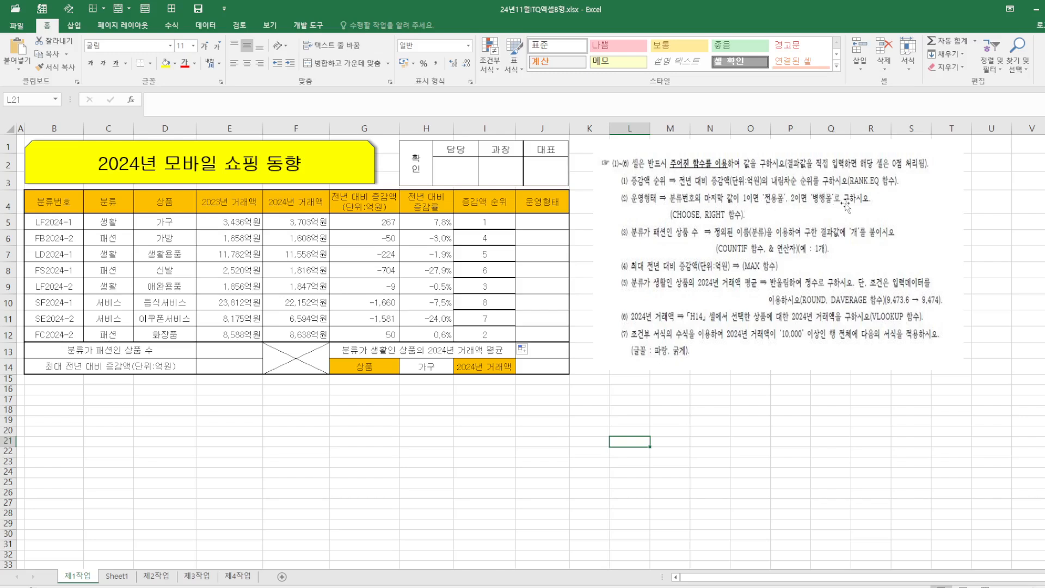
In J5, start a CHOOSE formula whose index argument is RIGHT(B5,1)
click(557, 225)
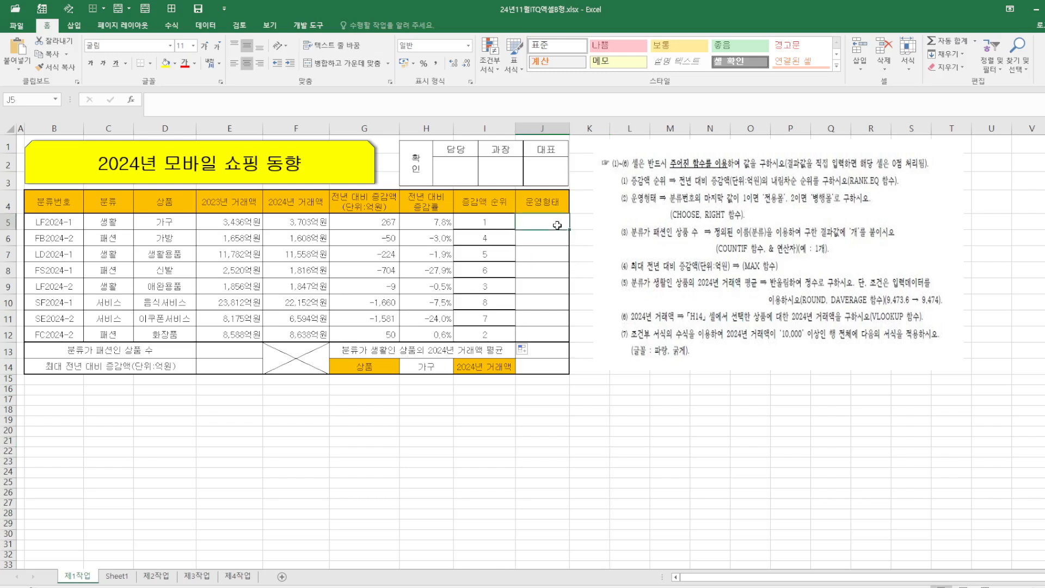
text(=C)
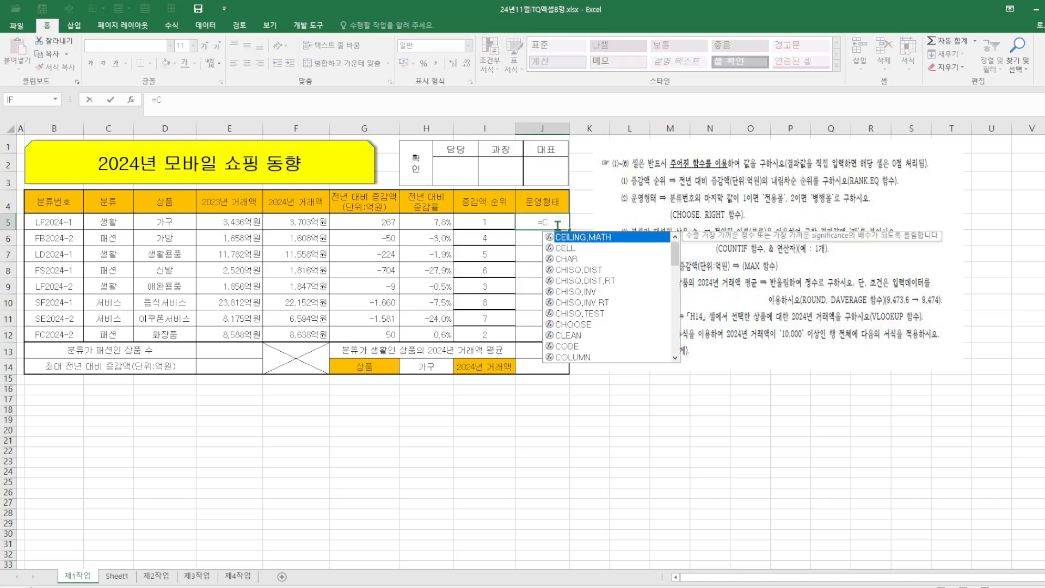
text(H)
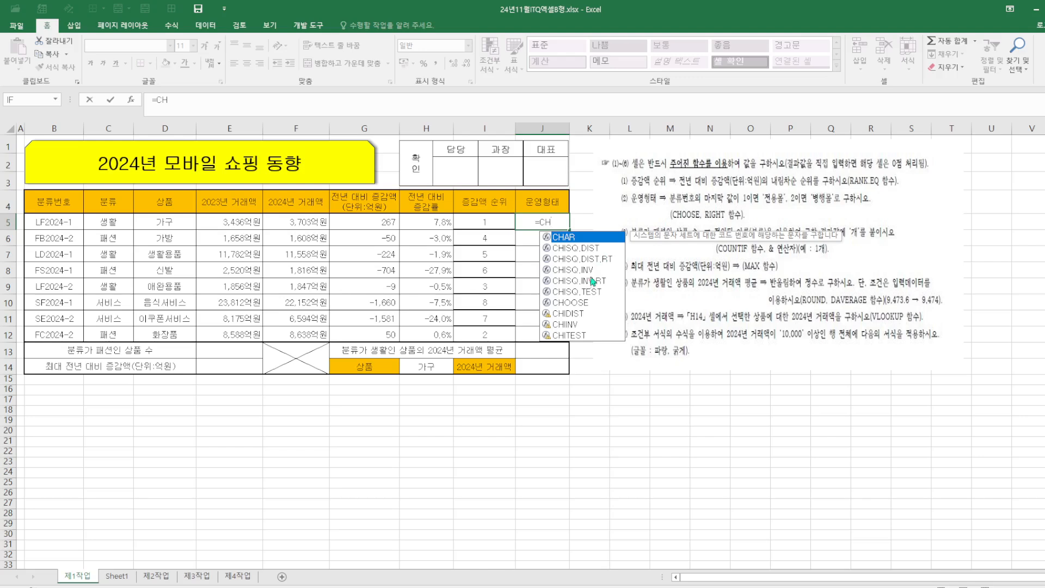
double_click(587, 303)
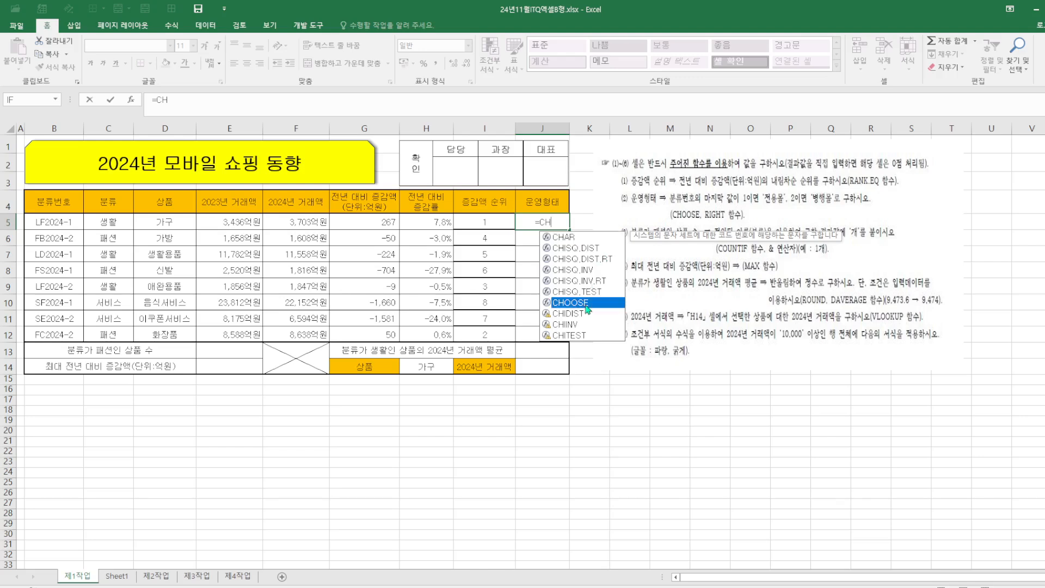
click(130, 100)
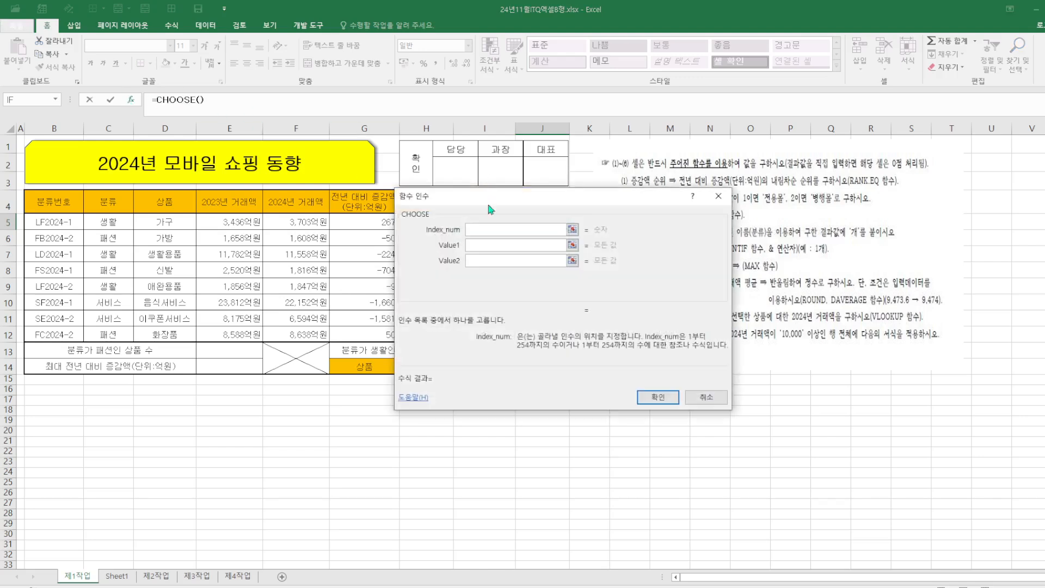
drag(505, 214, 619, 266)
text(R)
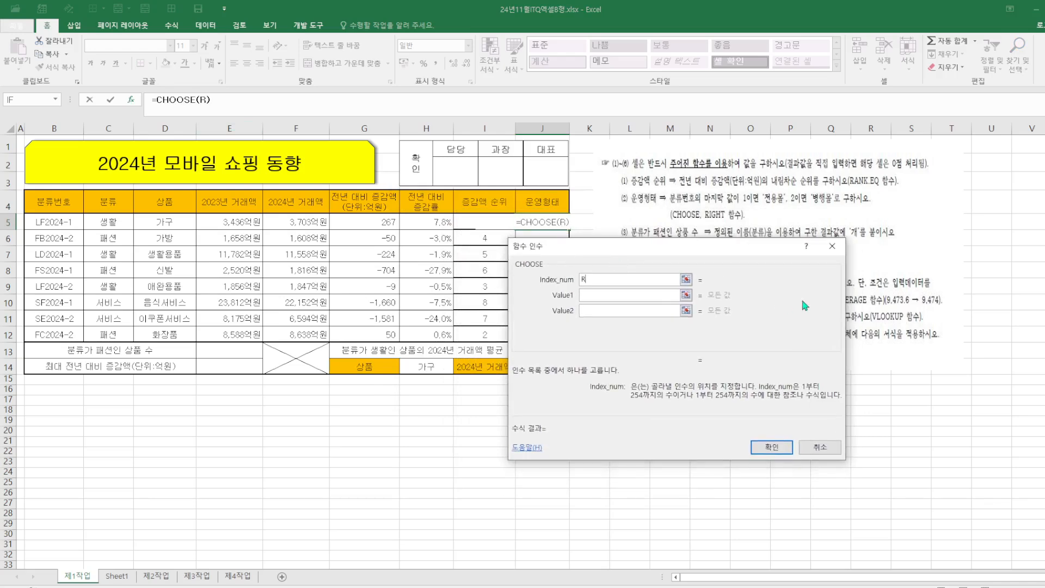
text(IGHT()
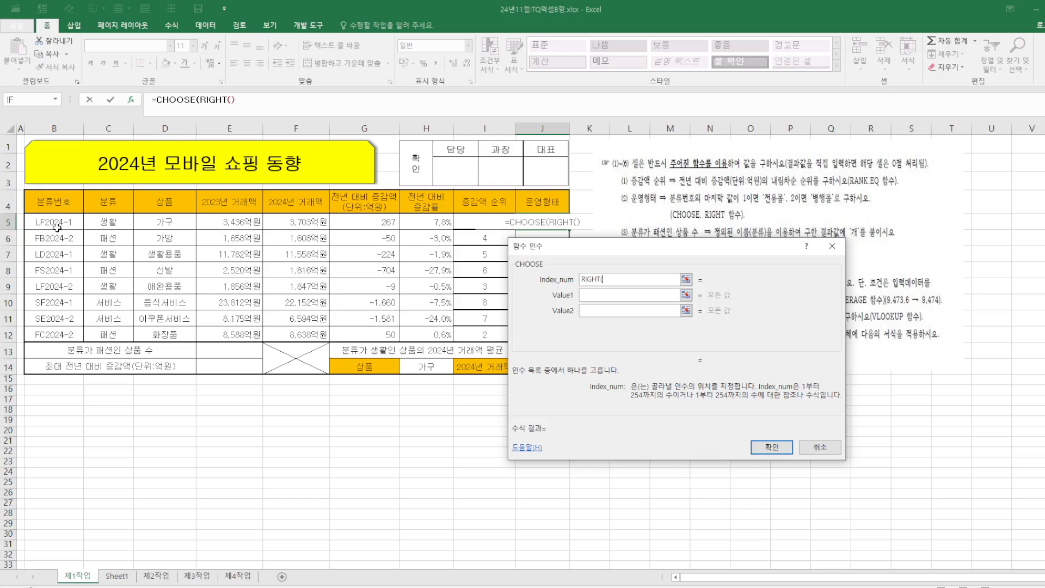
click(77, 221)
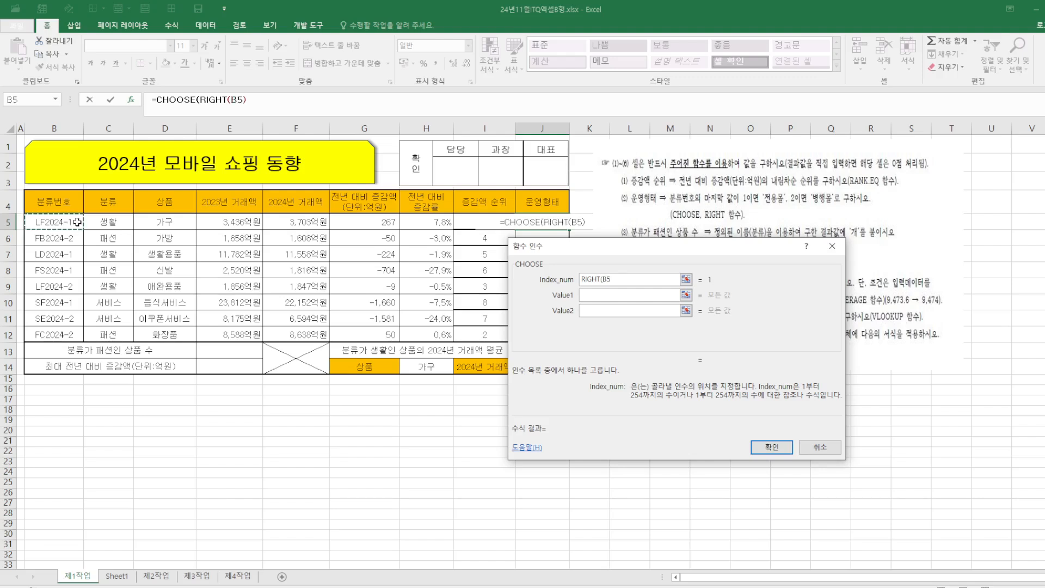
text(,1)
text())
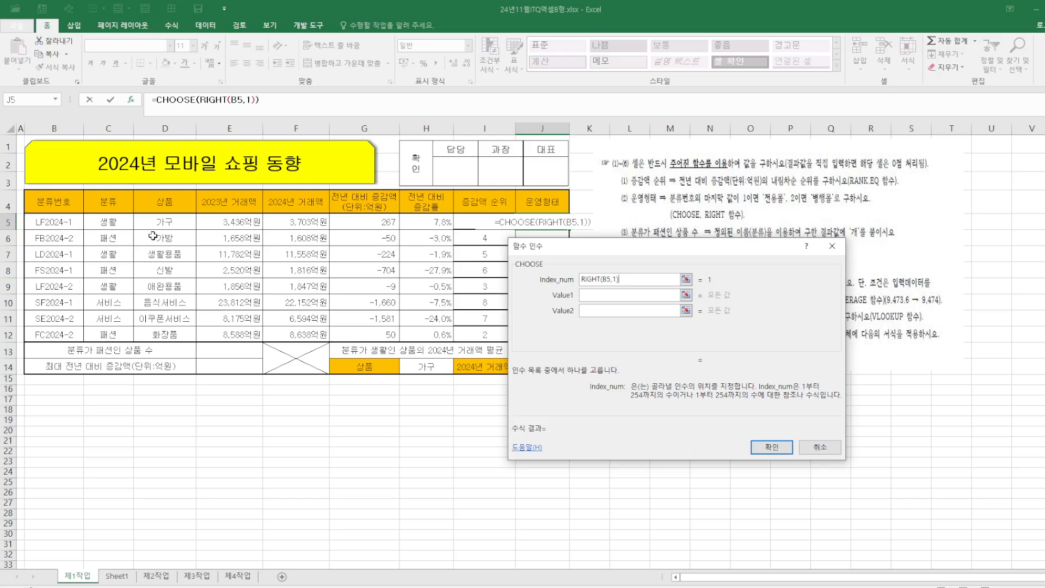
Enter 전용몰 as the first CHOOSE value
click(599, 295)
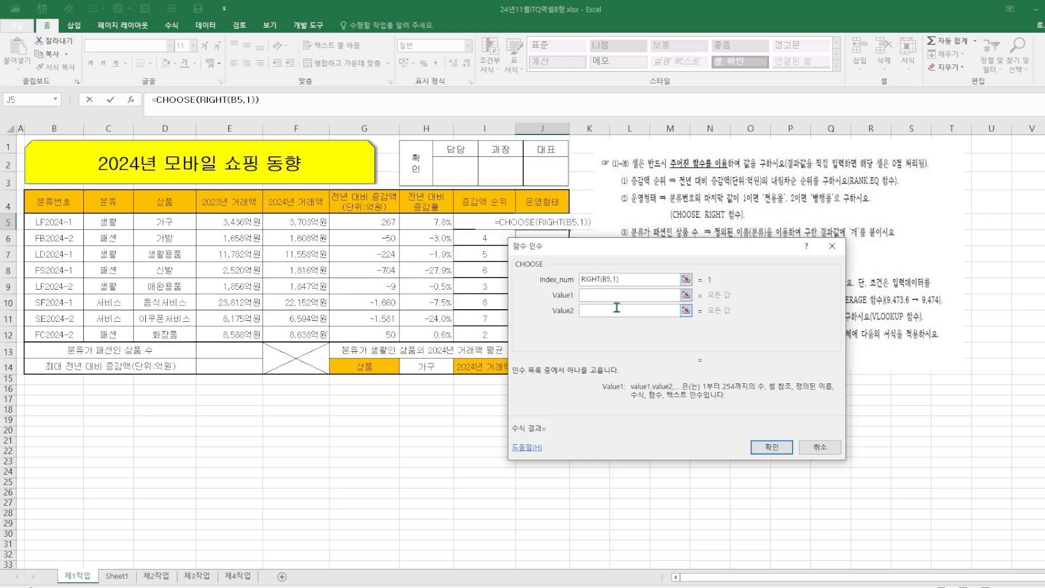
text(W)
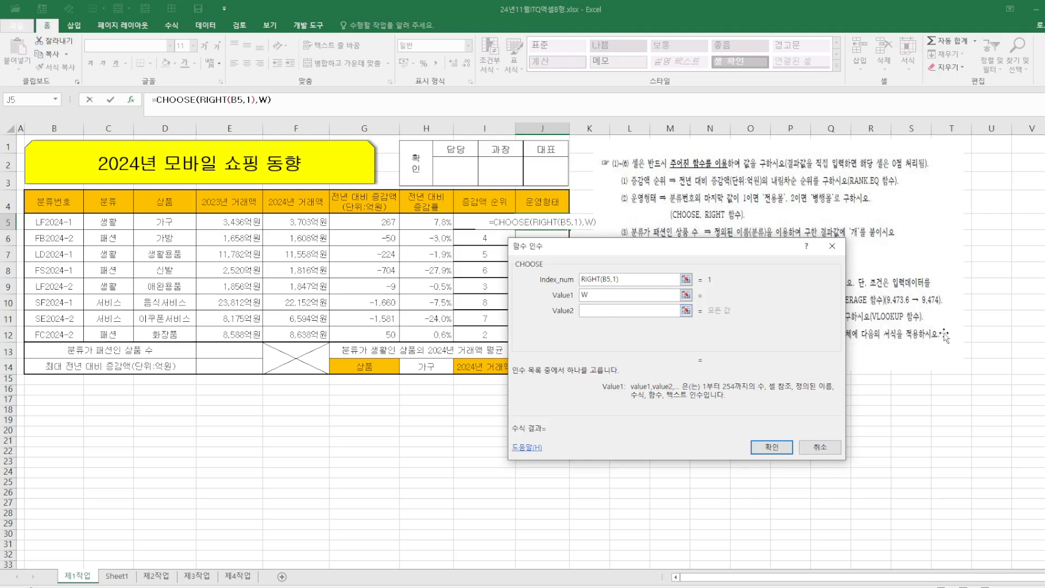
key(BackSpace)
text(전용)
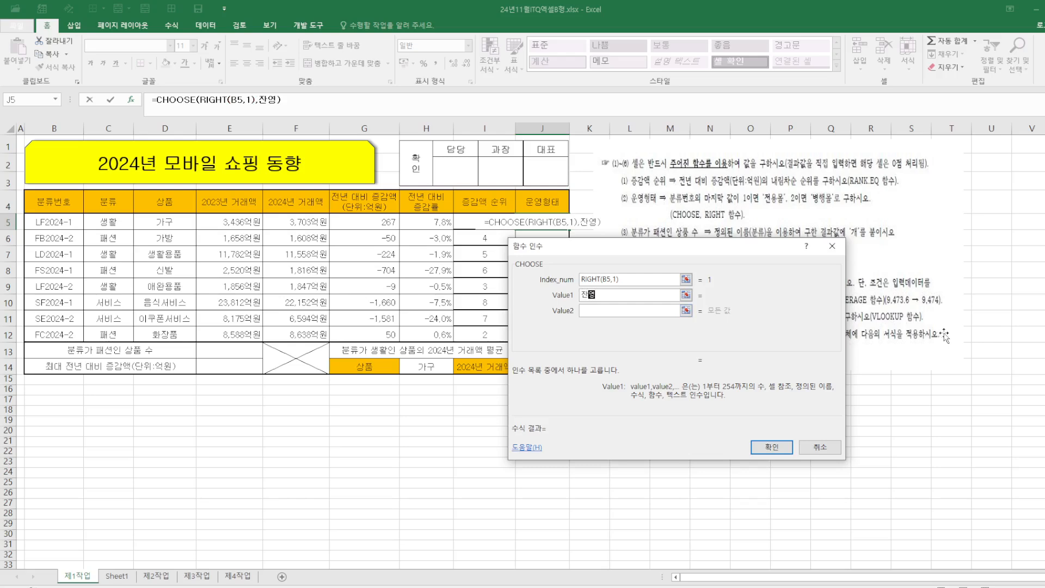
key(BackSpace)
key(BackSpace)
key(BackSpace)
key(BackSpace)
text(ㅈ)
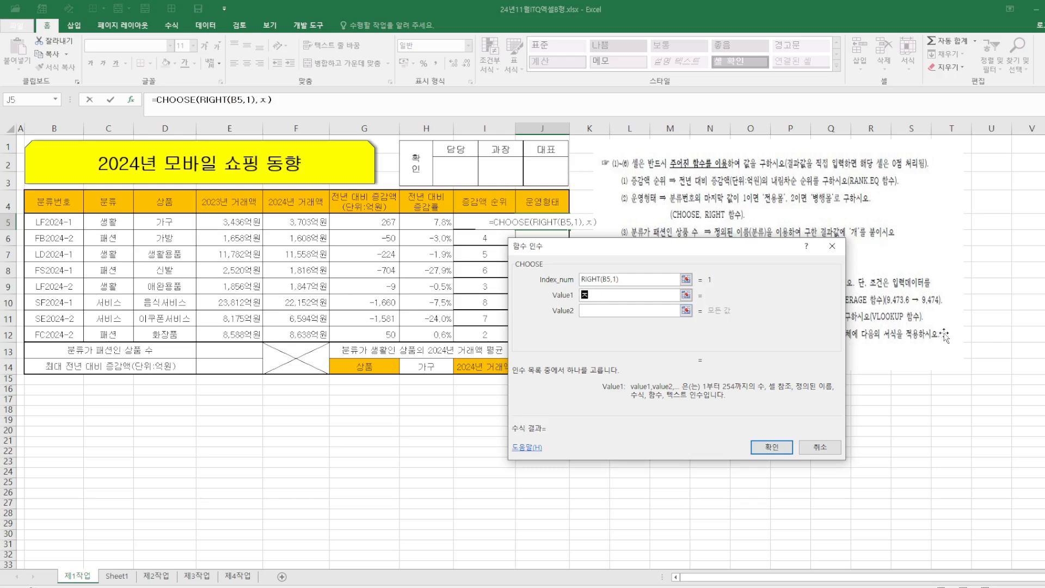
text(ㅓㄴㅇㅕ)
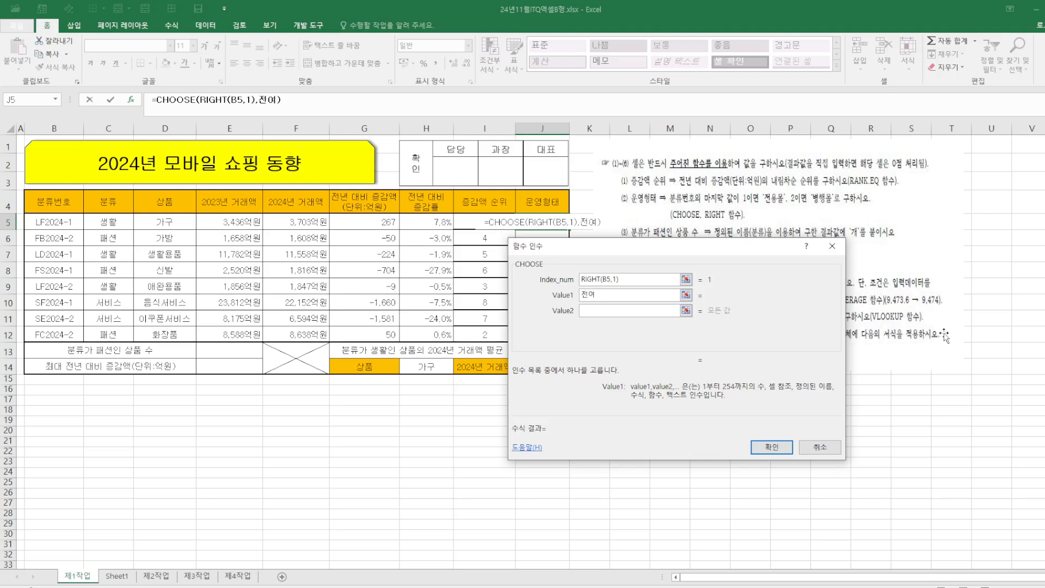
key(BackSpace)
text(ㅇ)
text(ㅛㅇ)
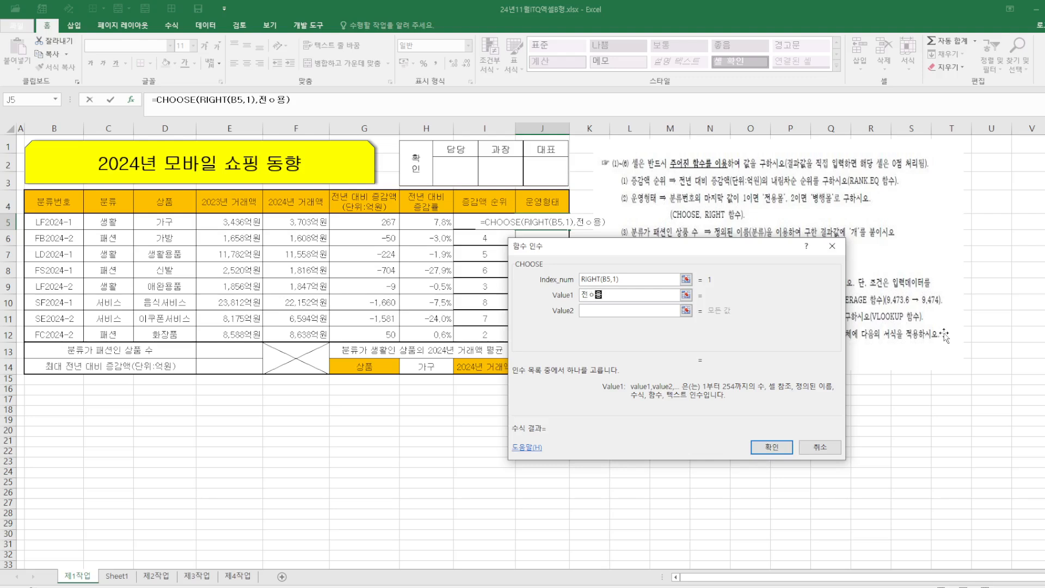
key(BackSpace)
key(BackSpace)
text(ㅇㅛㅇ)
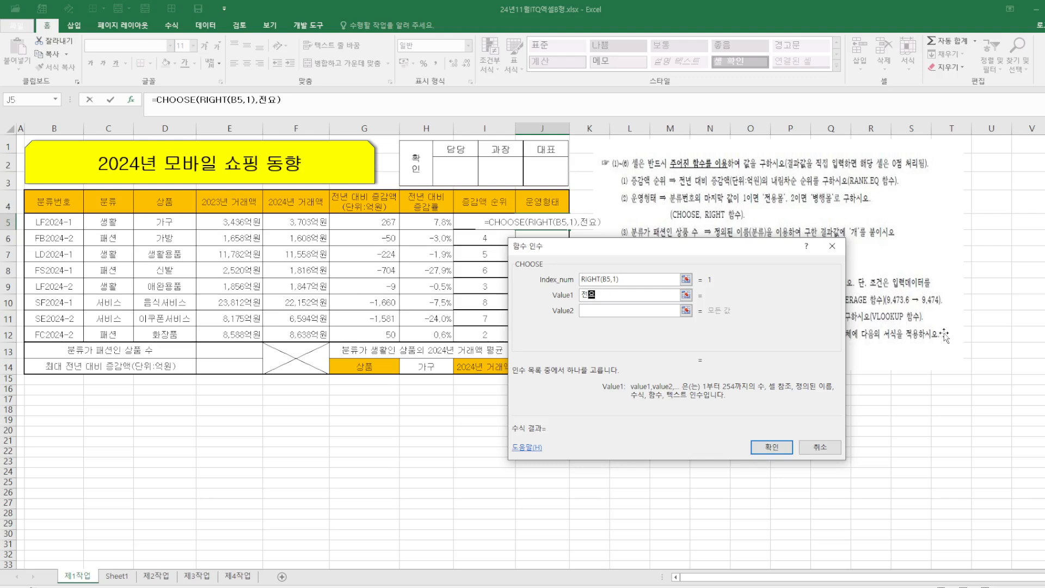
text(ㅁㅗ)
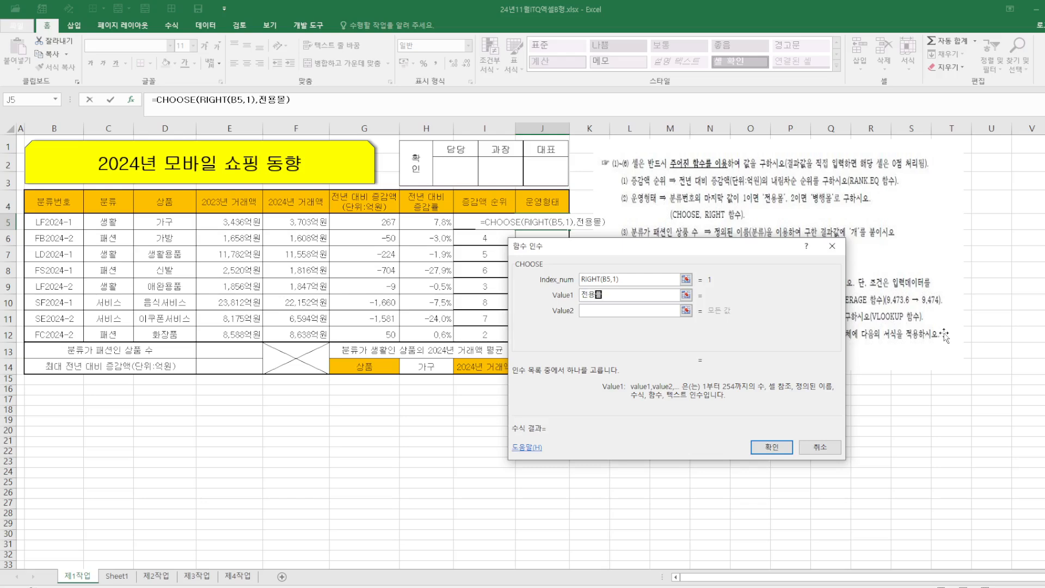
text(ㄹ)
click(615, 309)
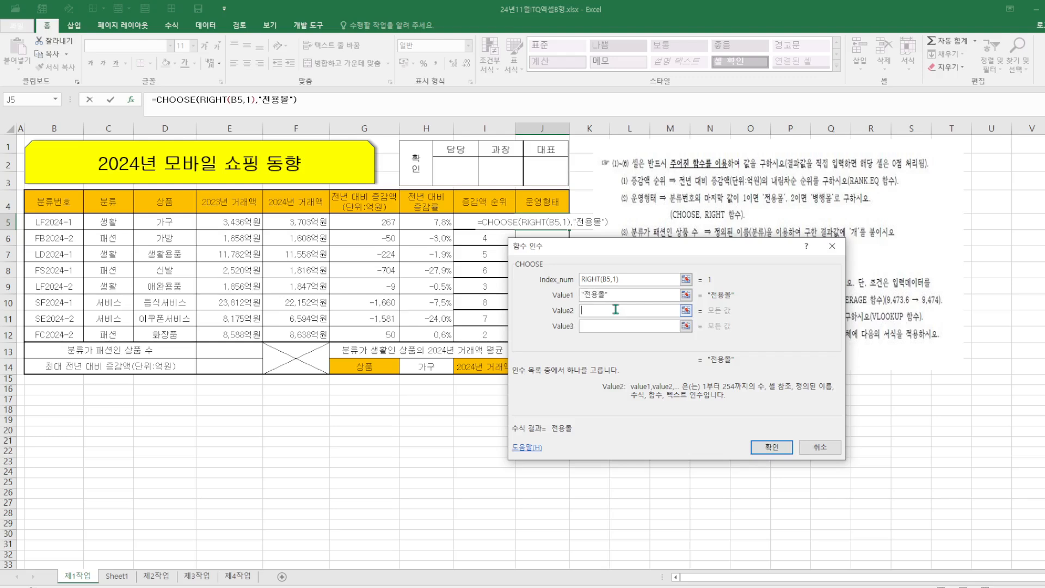
Enter 병행몰 as the second CHOOSE value, confirm, and fill the J5 formula down to J12
text(ㅂㅕㅇㅎㅐㅇㅁㅗㄹ)
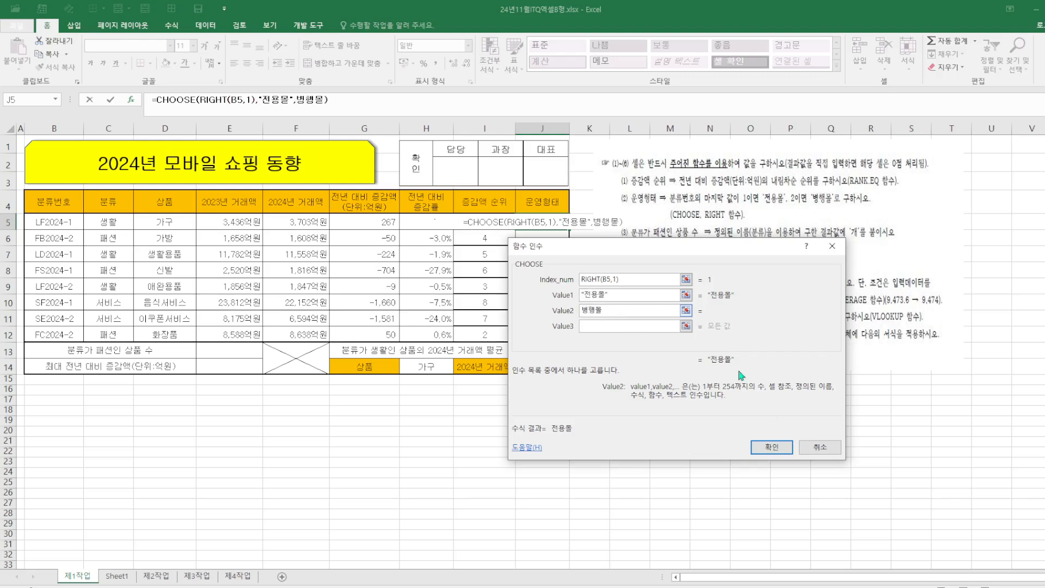
click(772, 447)
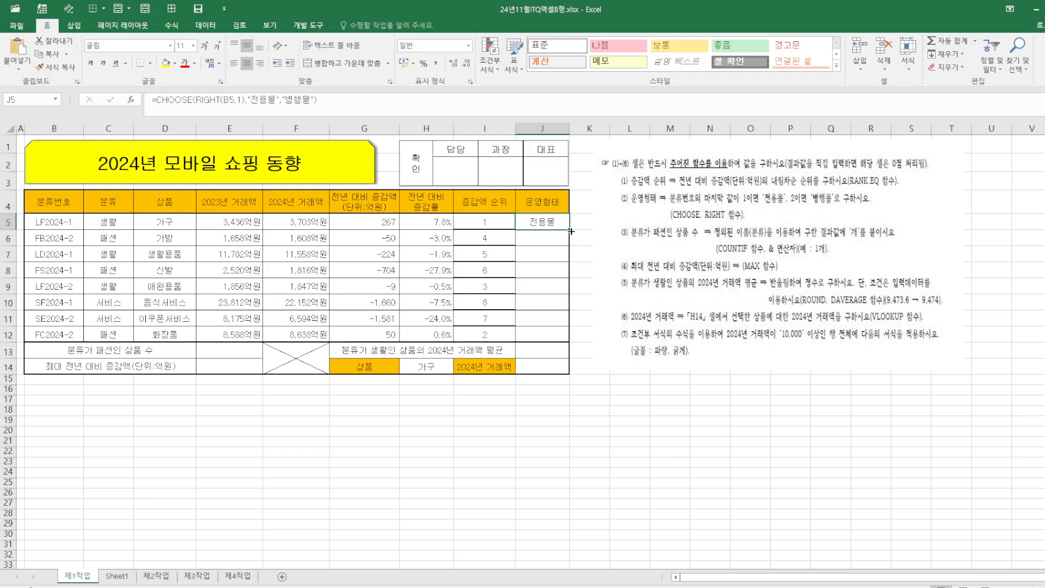
drag(569, 230, 567, 346)
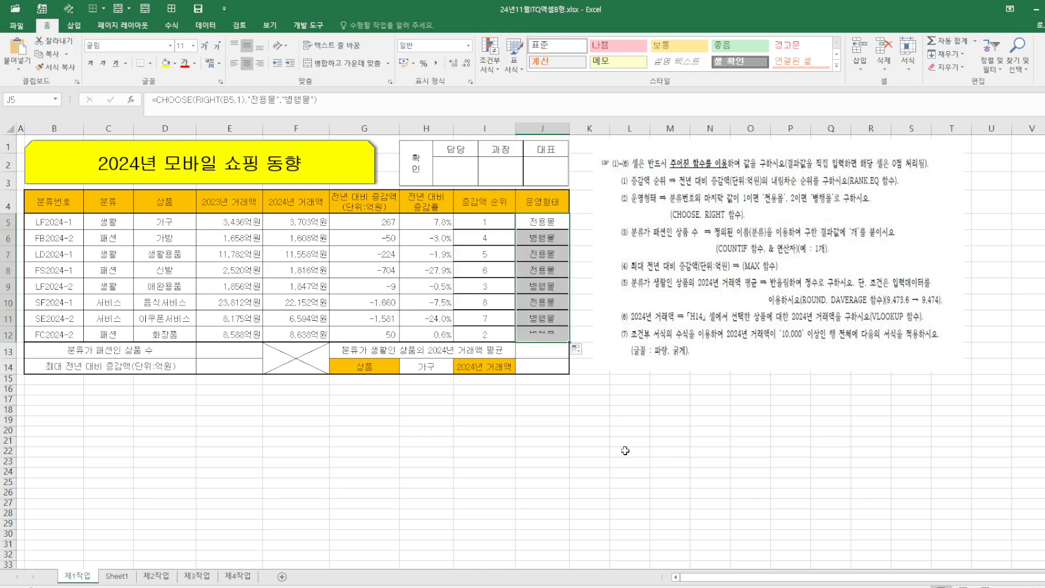
click(575, 456)
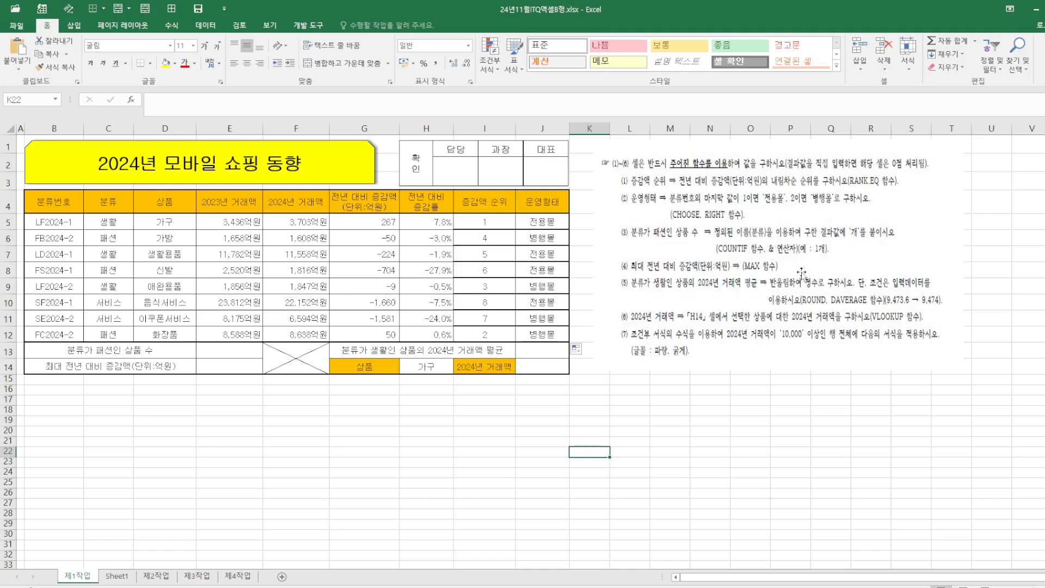
In E13, count the 패션 products with COUNTIF using the 분류 range and criterion C6
click(257, 351)
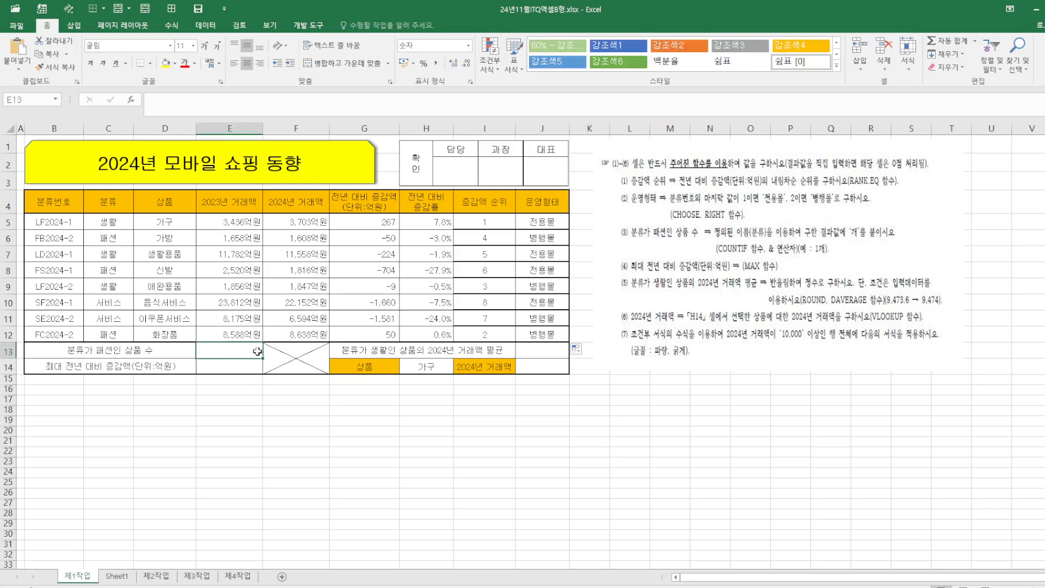
text(=)
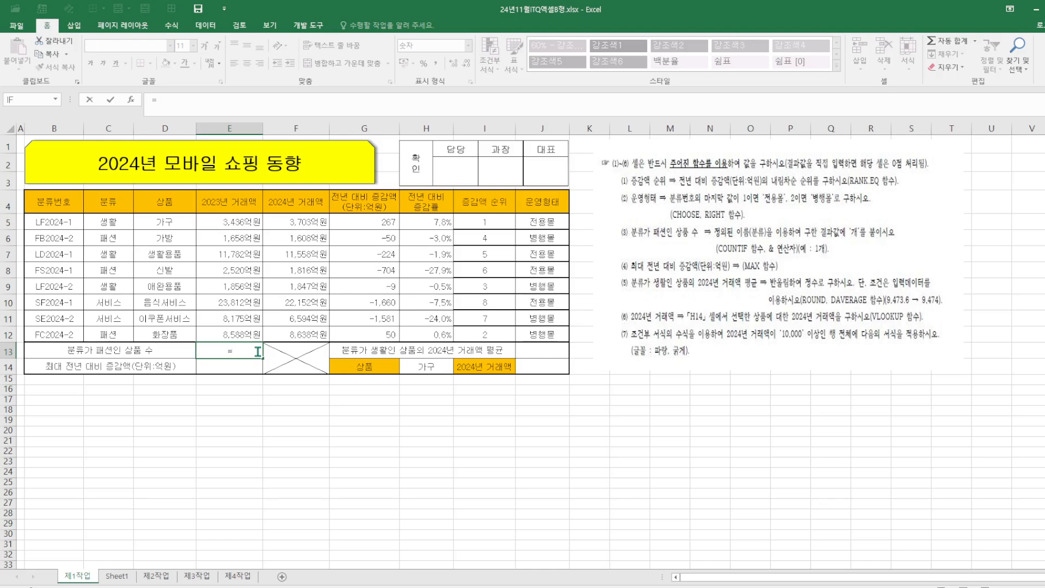
text(COUNT)
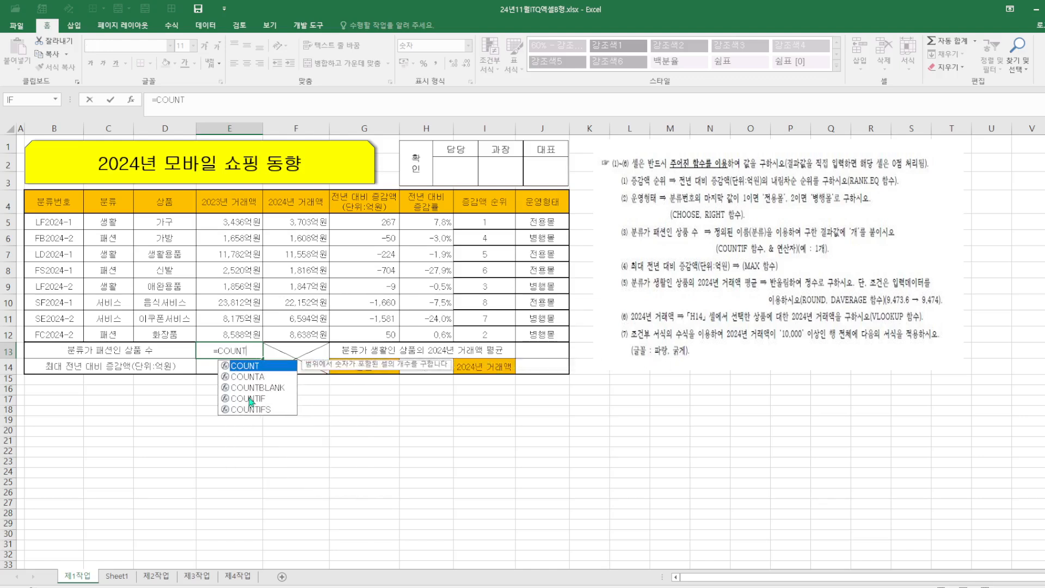
double_click(251, 402)
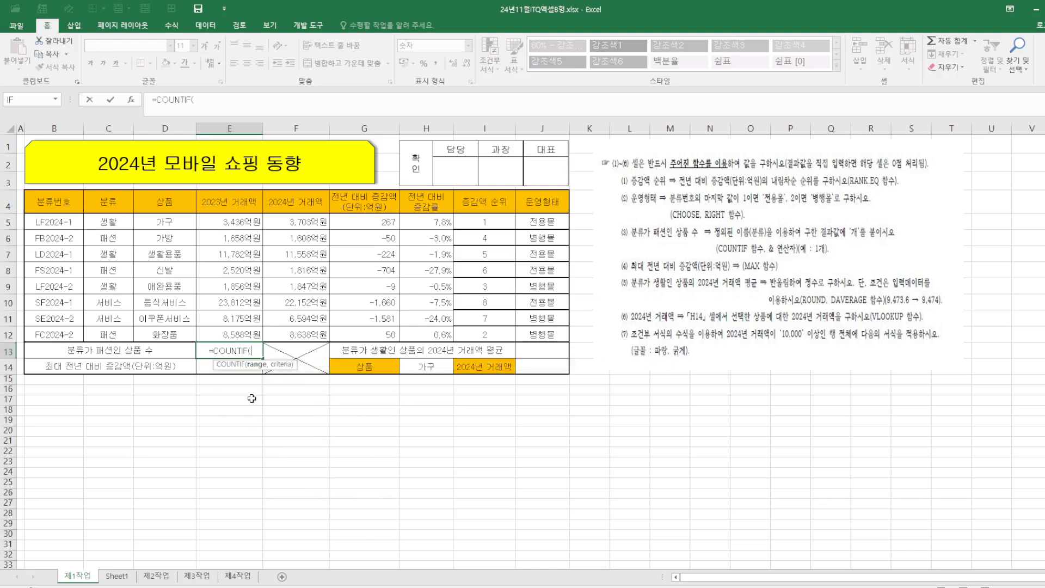
click(130, 100)
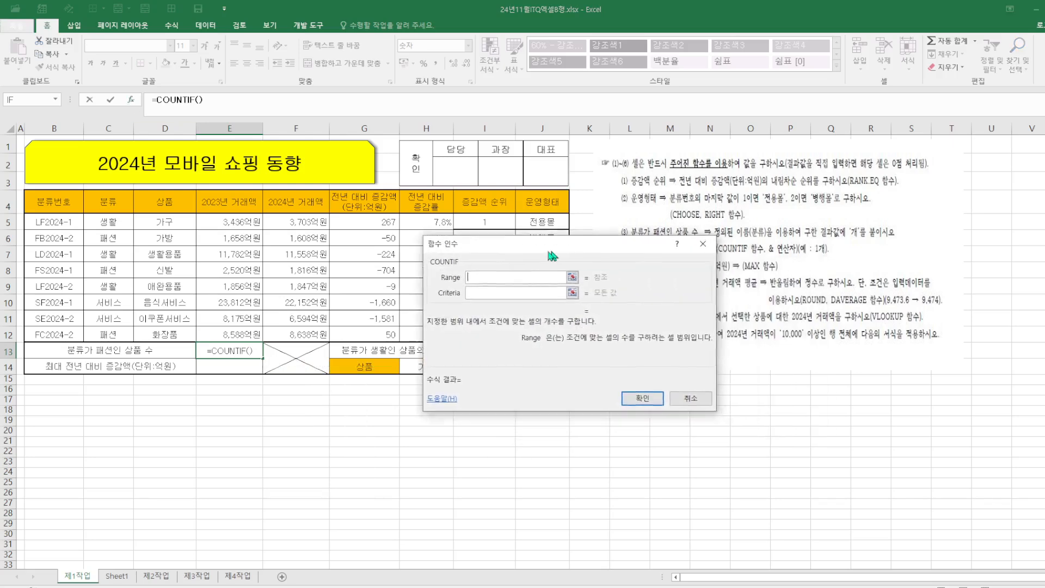
drag(551, 255, 412, 238)
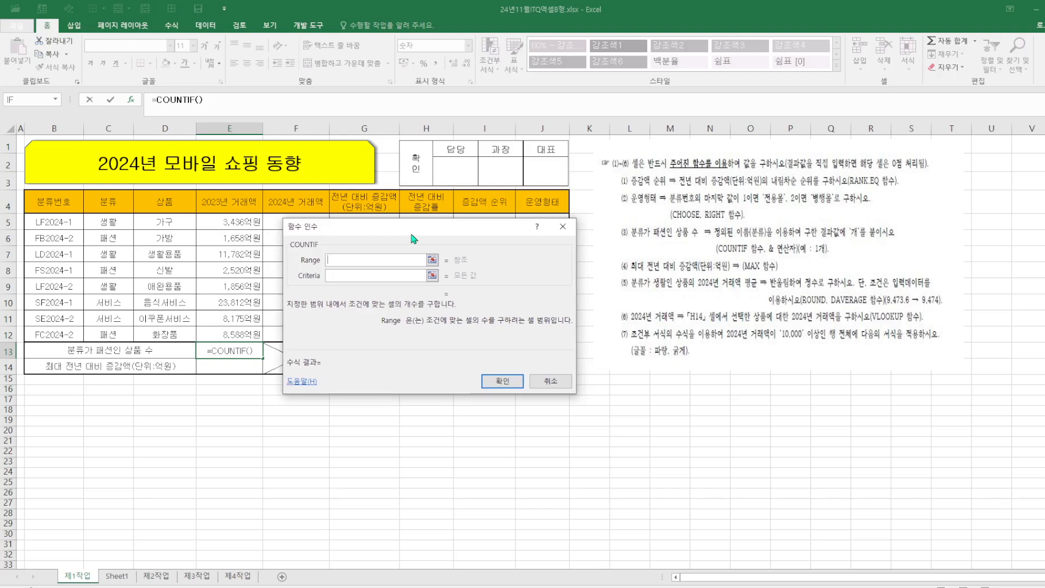
click(97, 222)
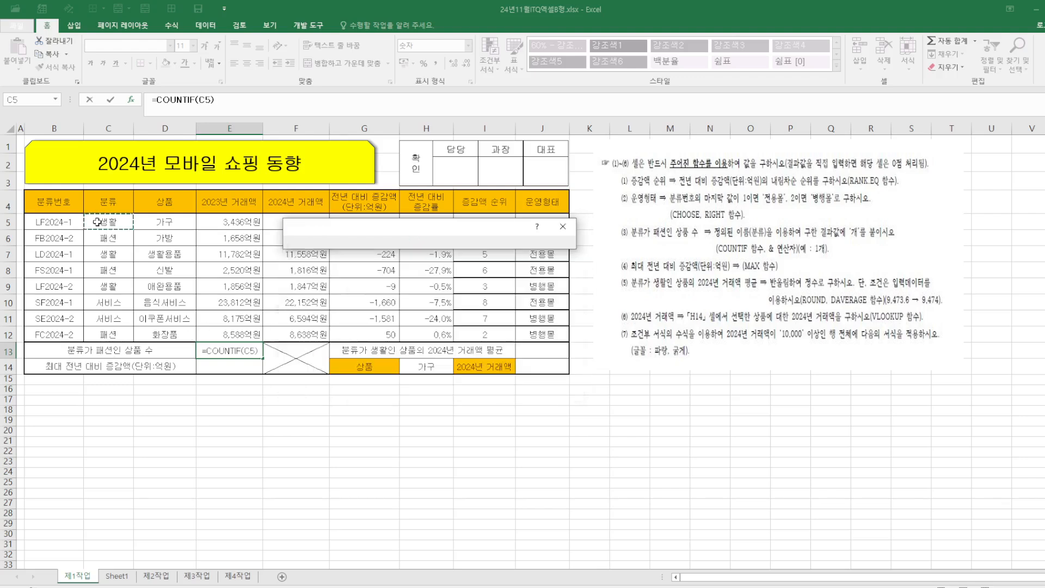
drag(97, 222, 102, 333)
click(367, 276)
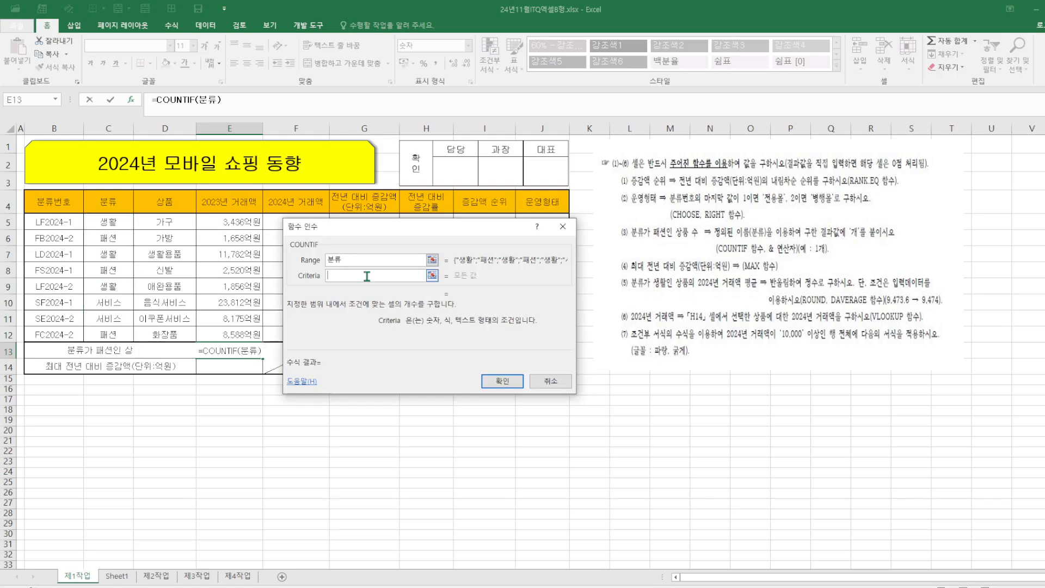
click(109, 238)
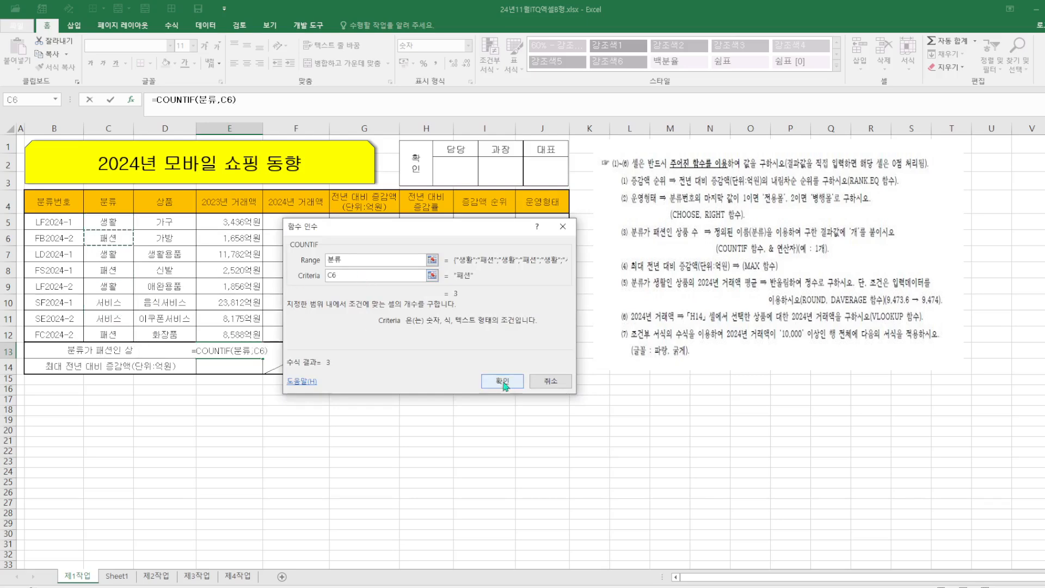
click(502, 380)
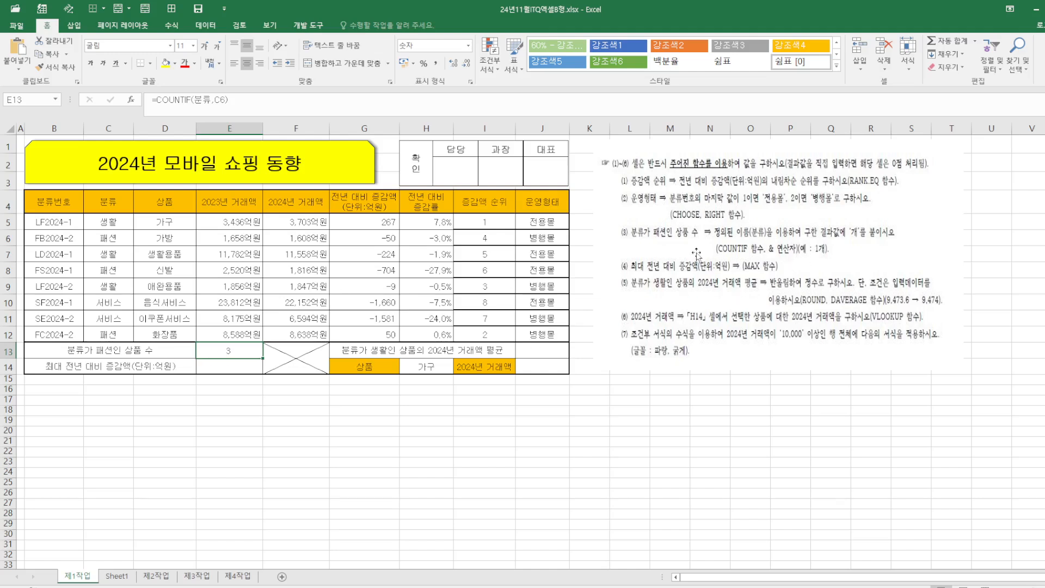
Append &"개" to the E13 COUNTIF formula and confirm it
click(246, 101)
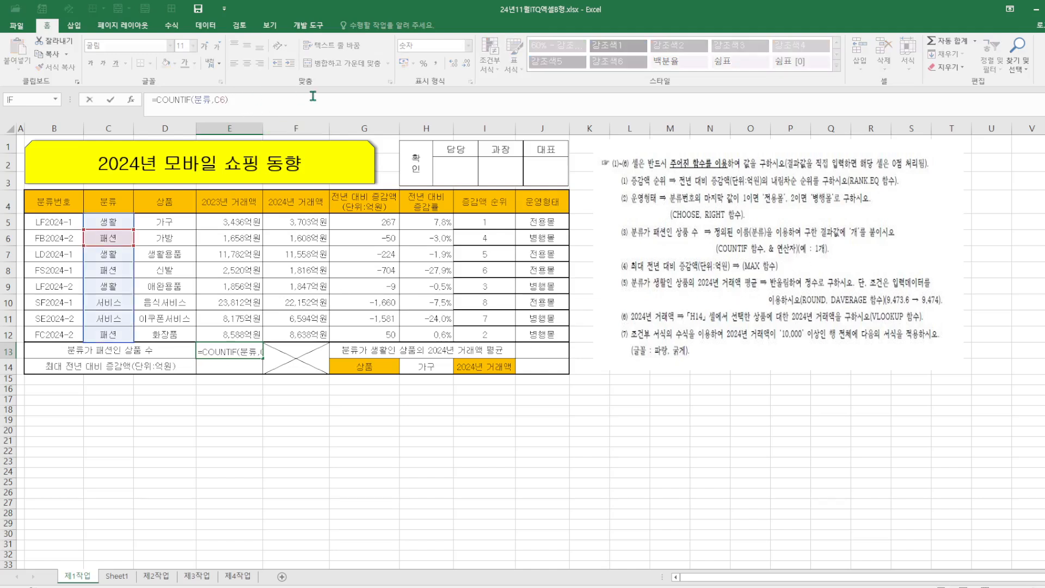
text(&"개")
key(Return)
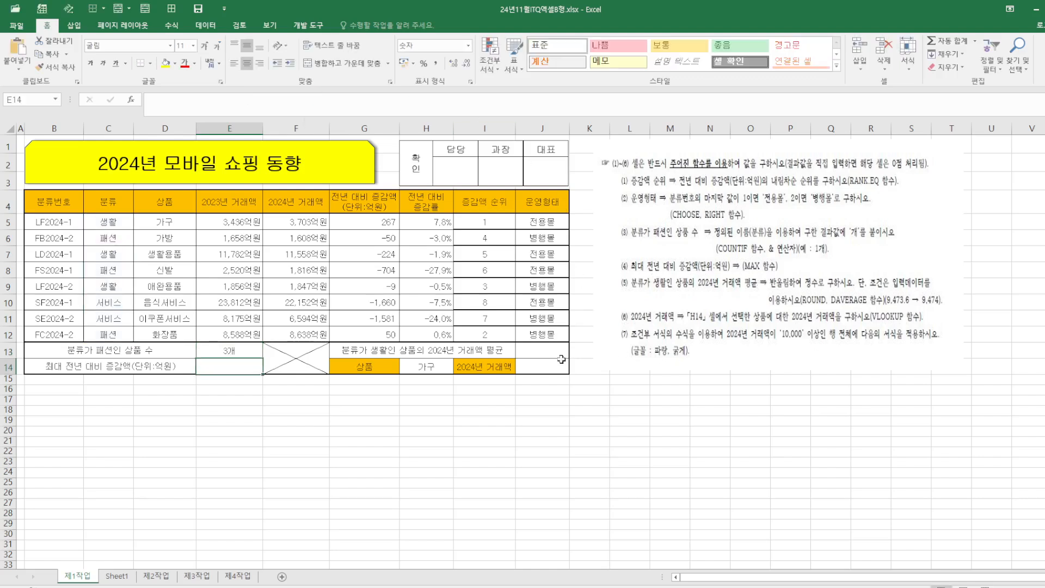
Enter a MAX formula over G5:G12 in J13
click(532, 345)
text(=)
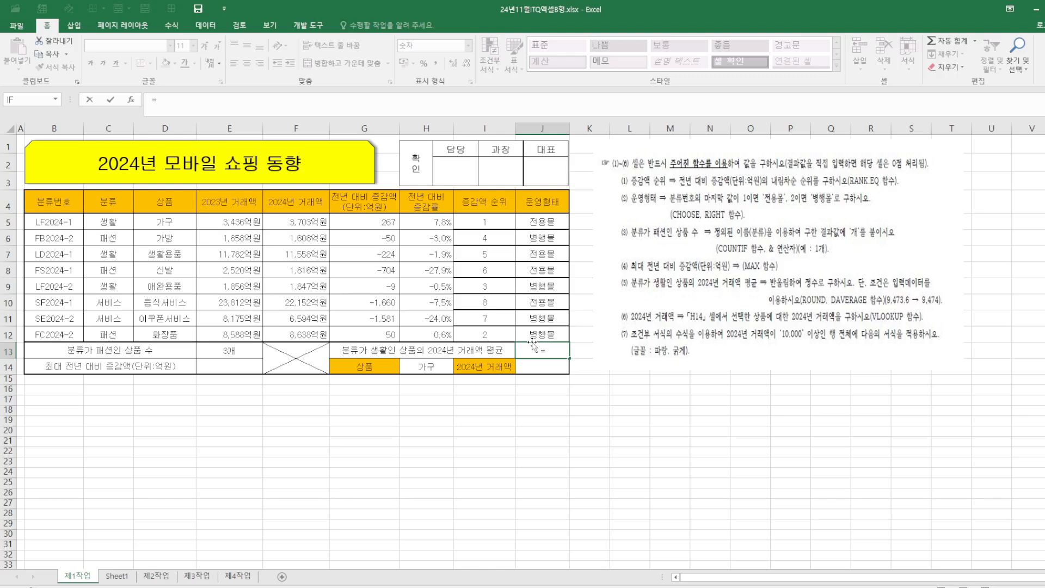
text(ㅡㅁㅡ)
text(MAX()
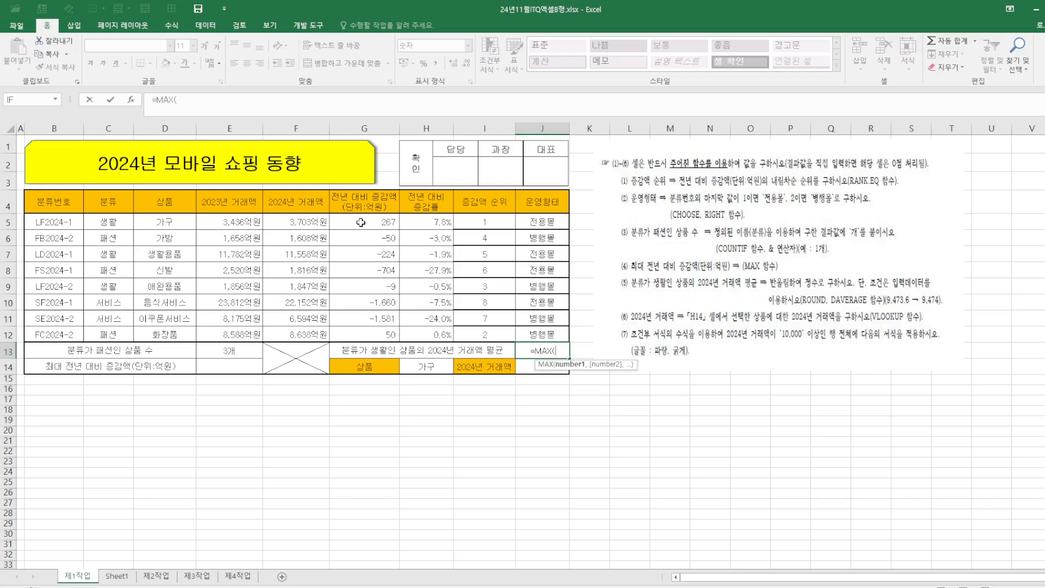
drag(361, 223, 370, 331)
text())
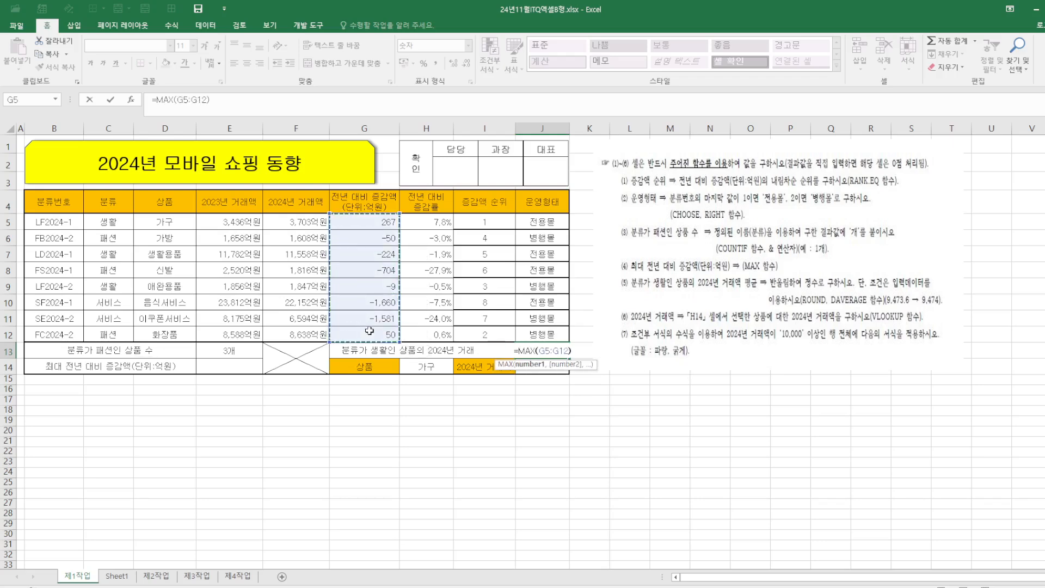
key(Return)
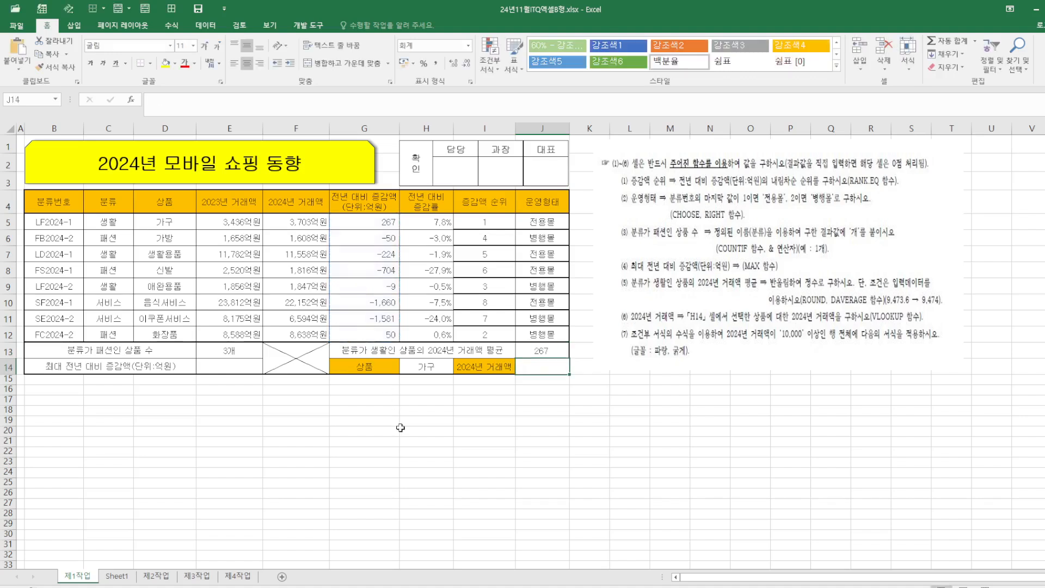
In E14, find the largest year-over-year increase with =MAX(G5:G12)
click(237, 363)
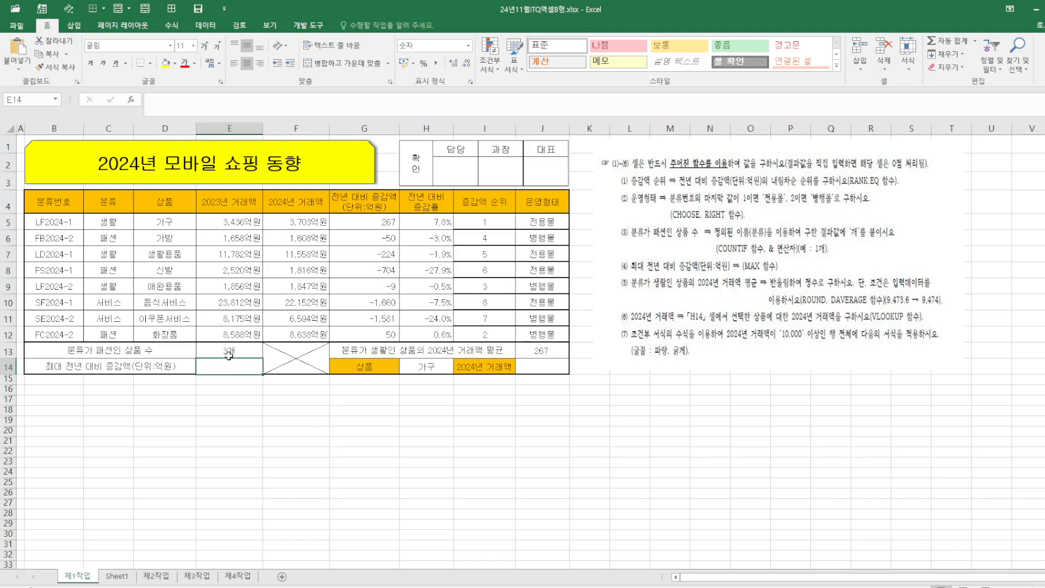
text(=MAX)
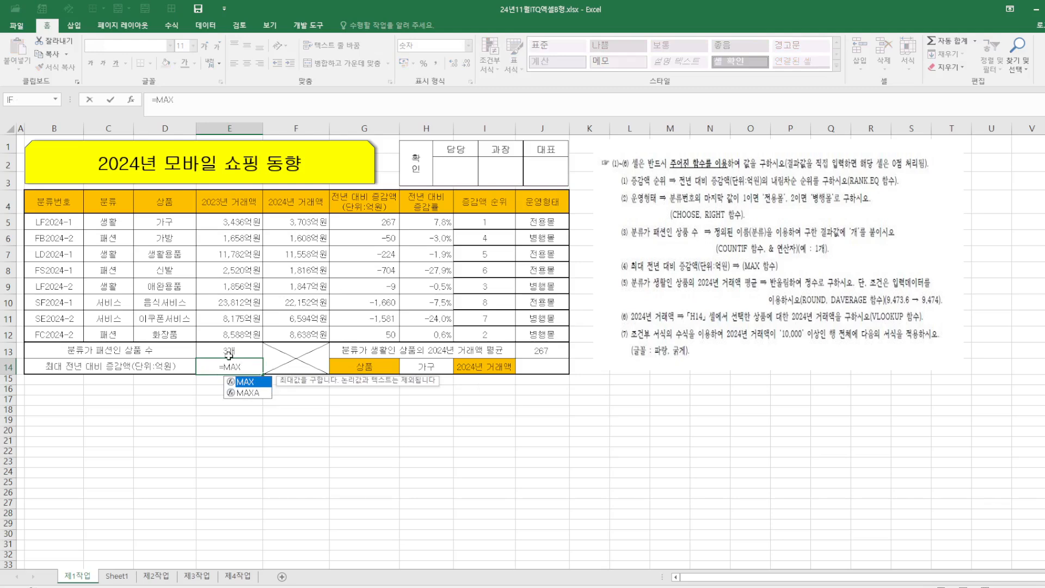
text(()
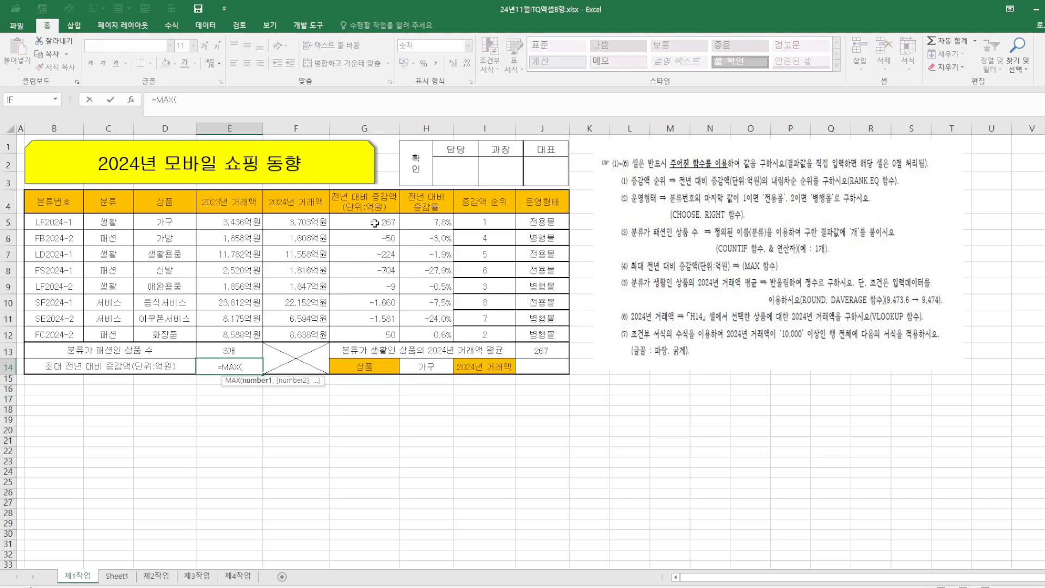
drag(375, 223, 371, 333)
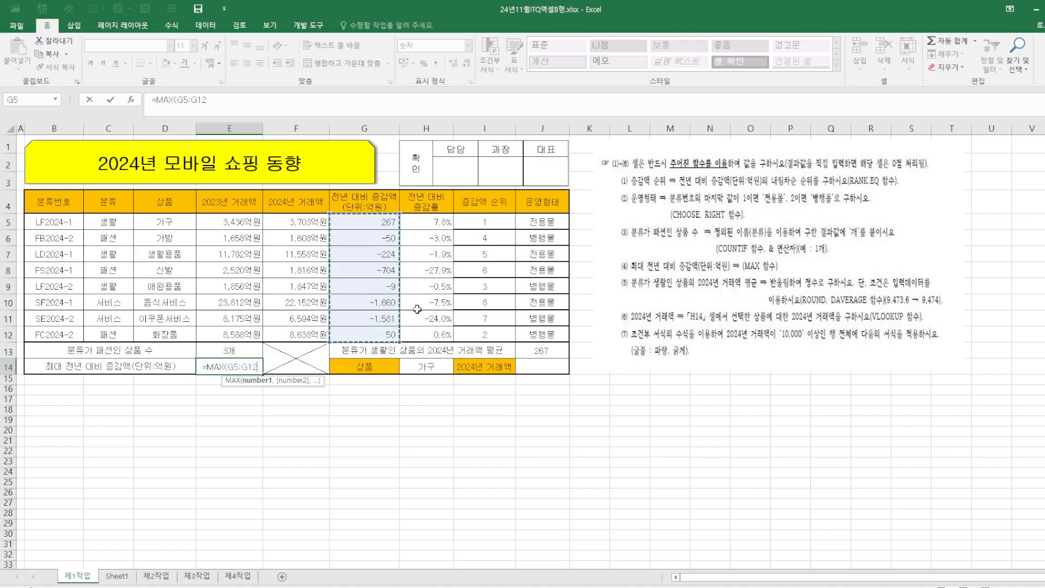
text()₩)
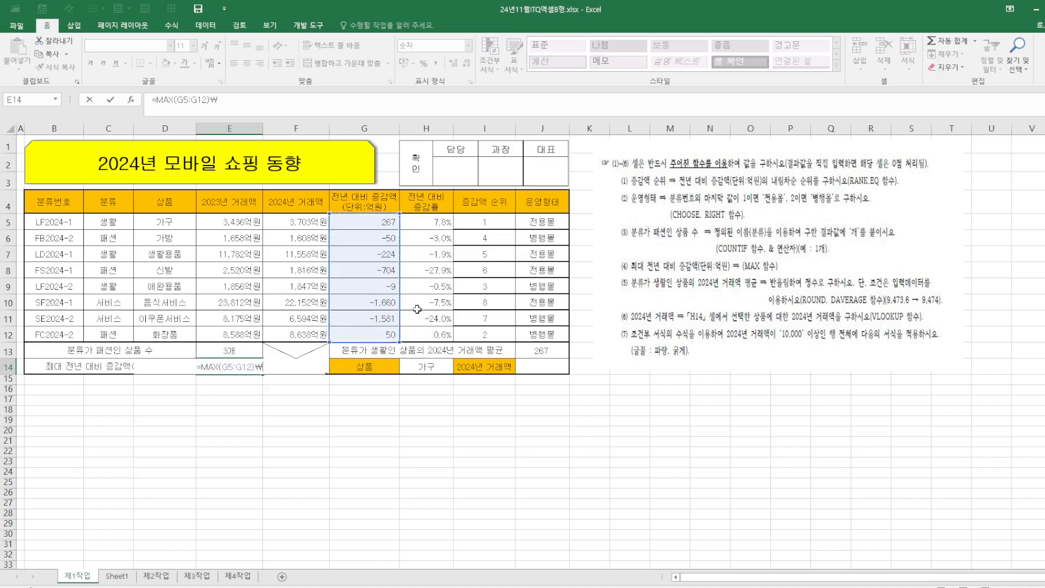
key(BackSpace)
key(Return)
Clear J13 and start a DAVERAGE formula there with B4:J12 as the database range
click(553, 353)
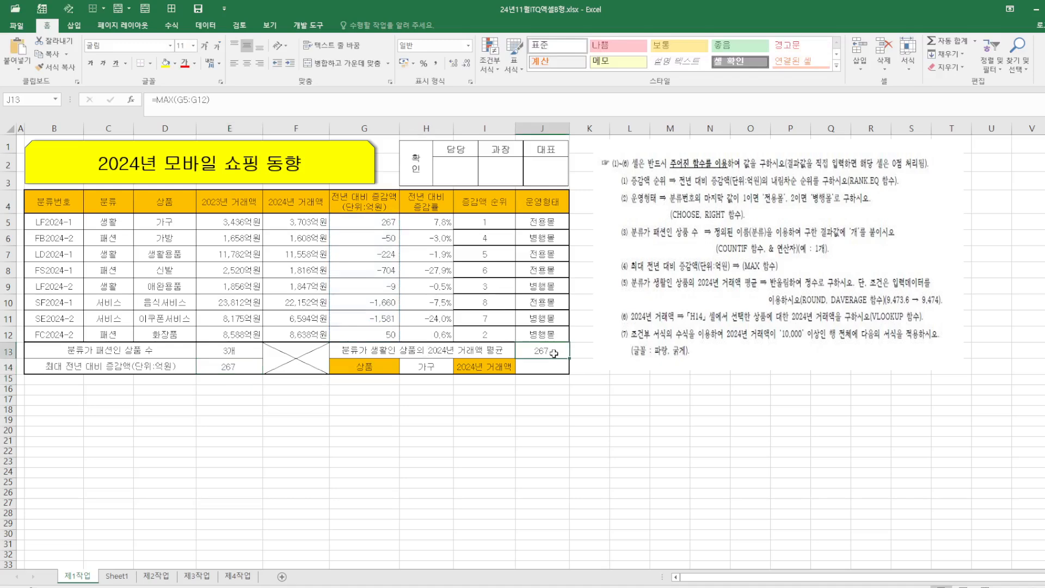
key(Delete)
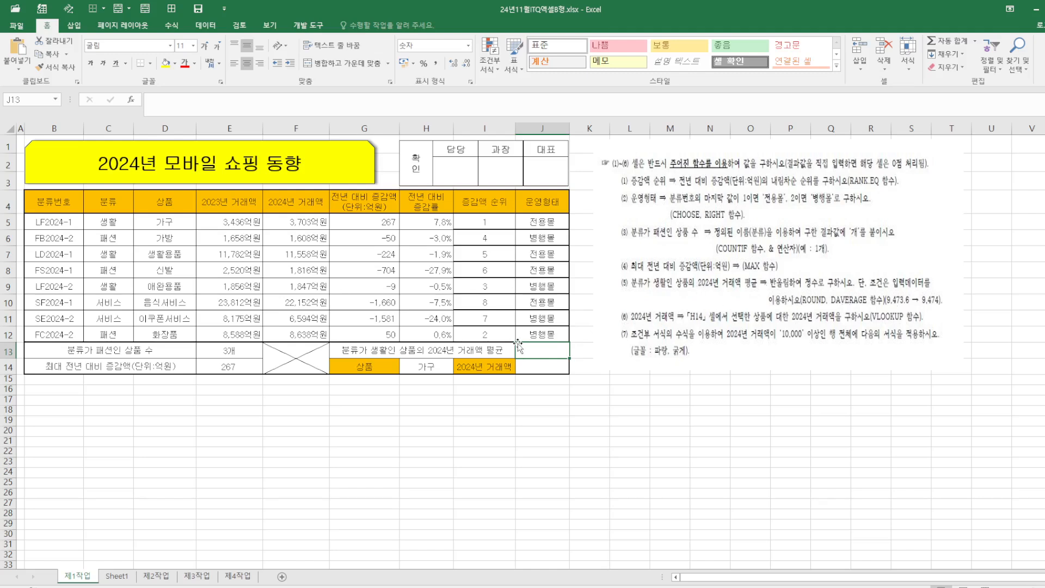
text(=DAV)
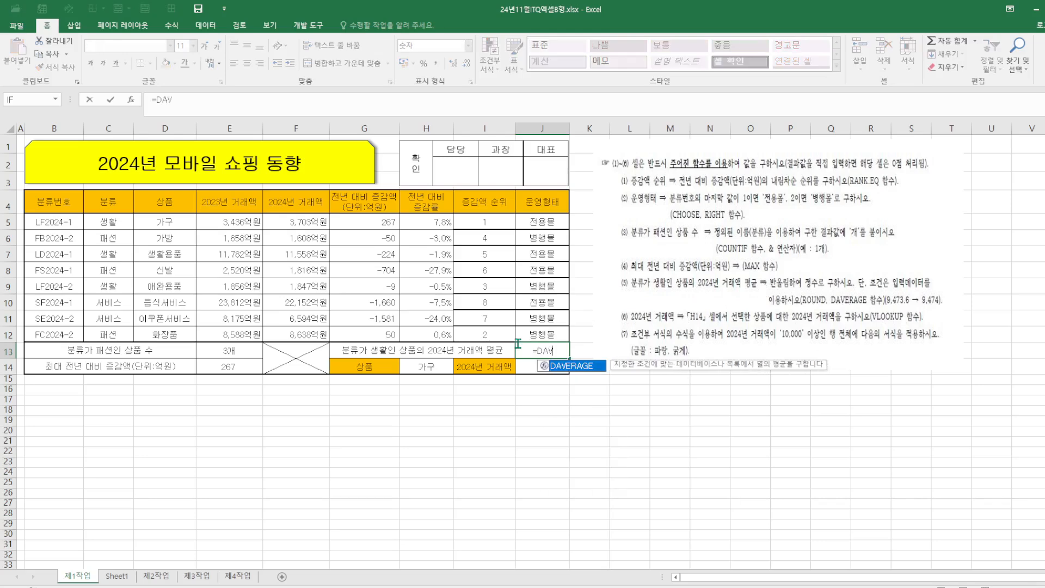
double_click(592, 369)
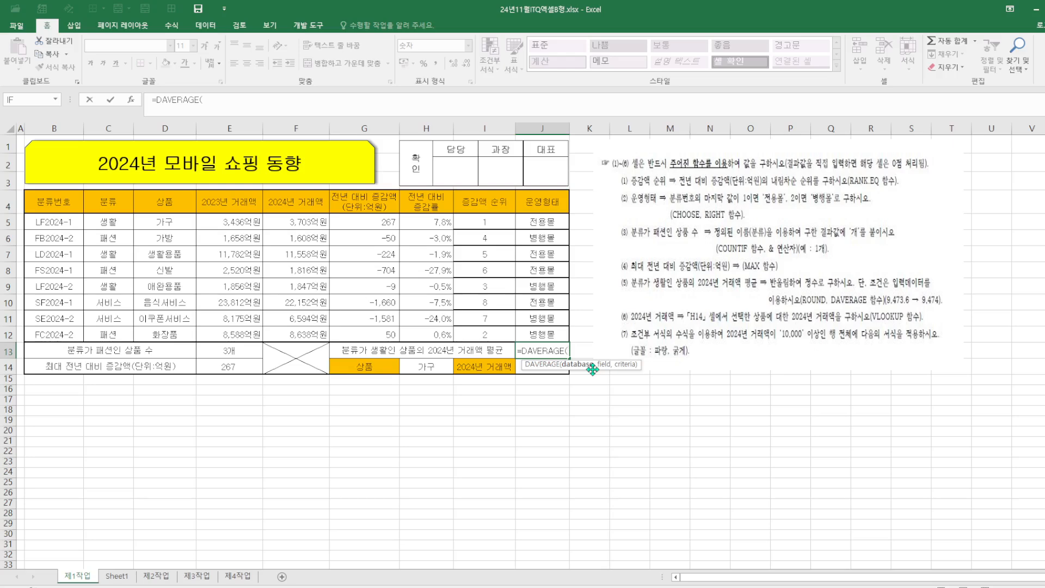
click(134, 100)
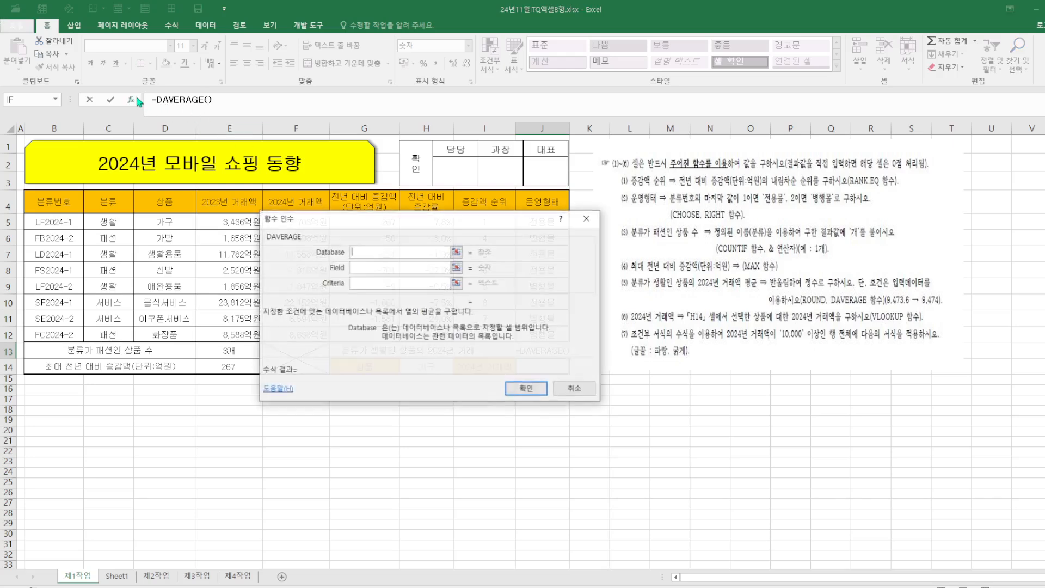
drag(456, 219, 792, 98)
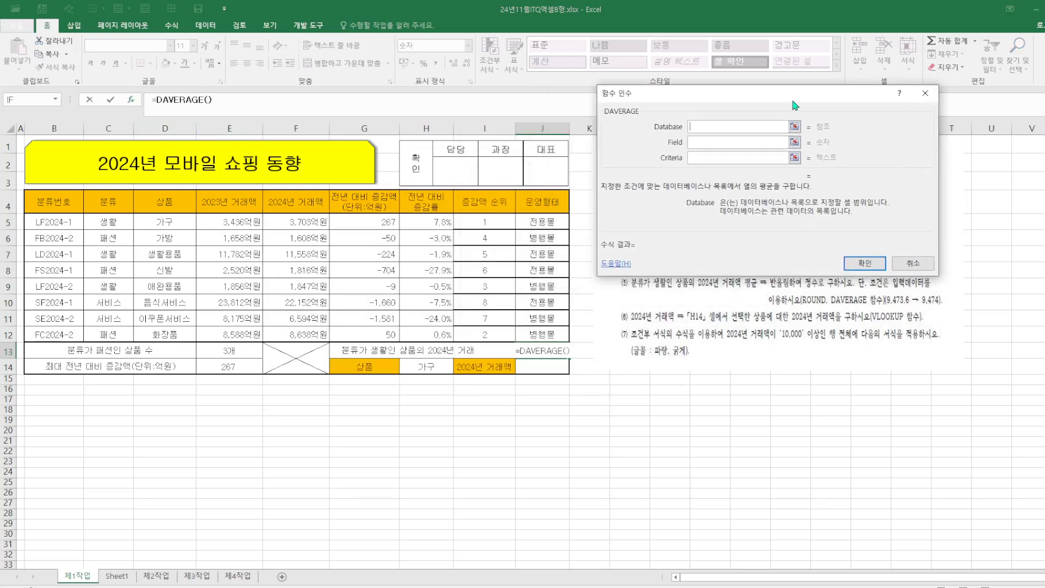
drag(46, 204, 524, 334)
Set the DAVERAGE field to F4 and the criteria to C4:C5, and confirm the formula
click(720, 154)
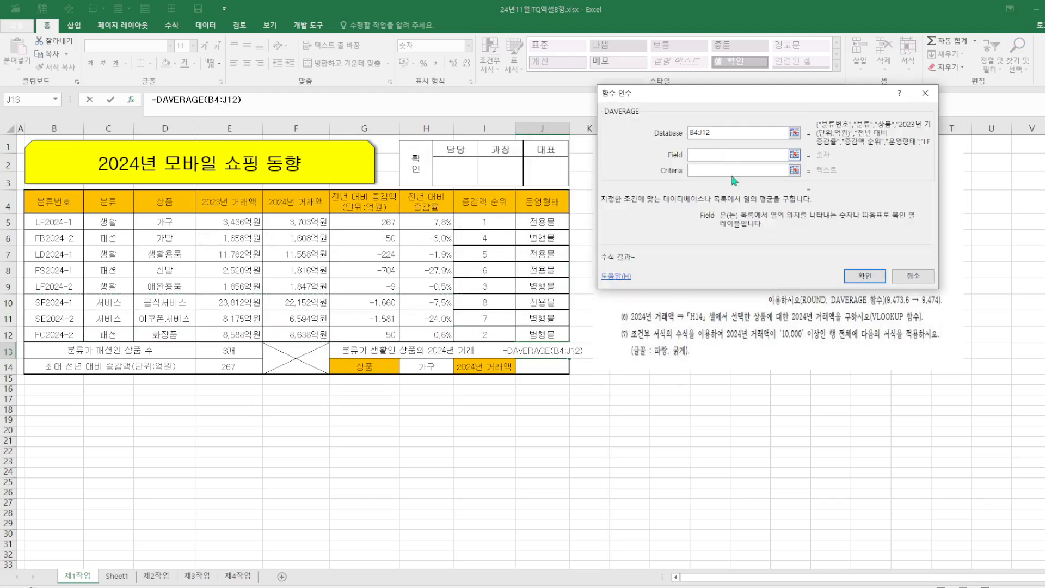
drag(795, 96, 582, 318)
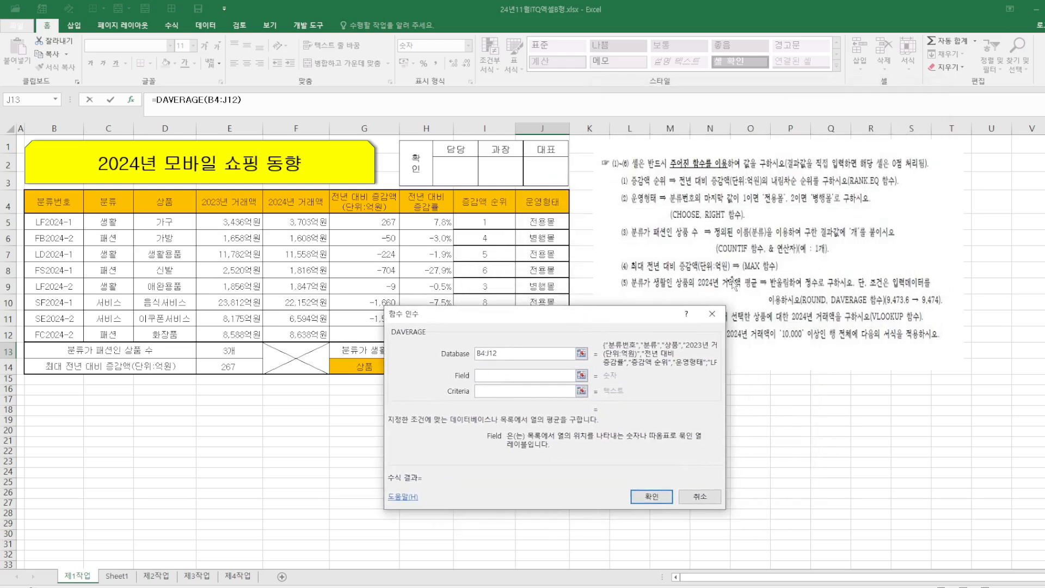
drag(533, 329, 726, 184)
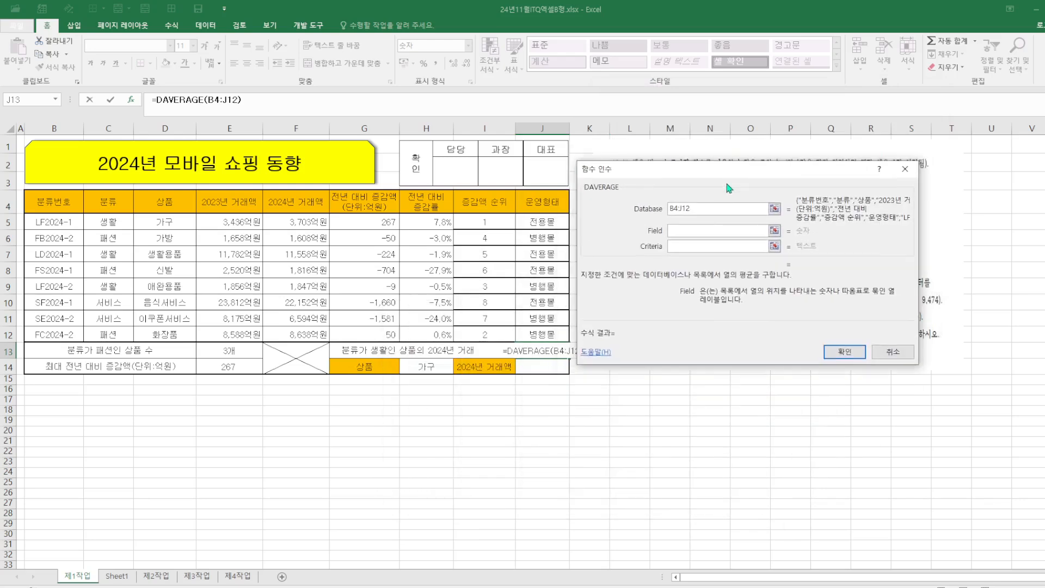
click(296, 203)
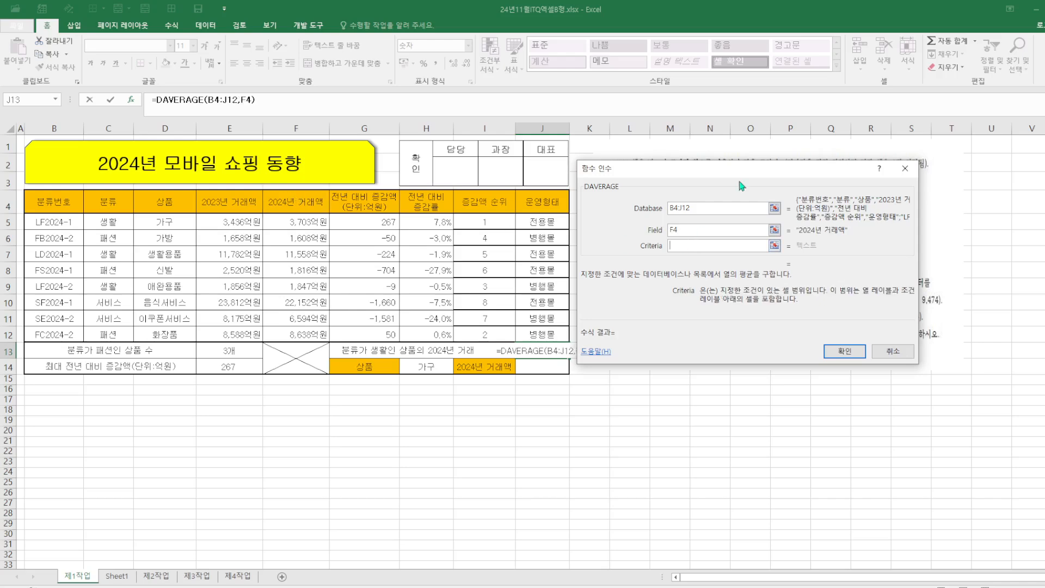
drag(740, 186, 435, 317)
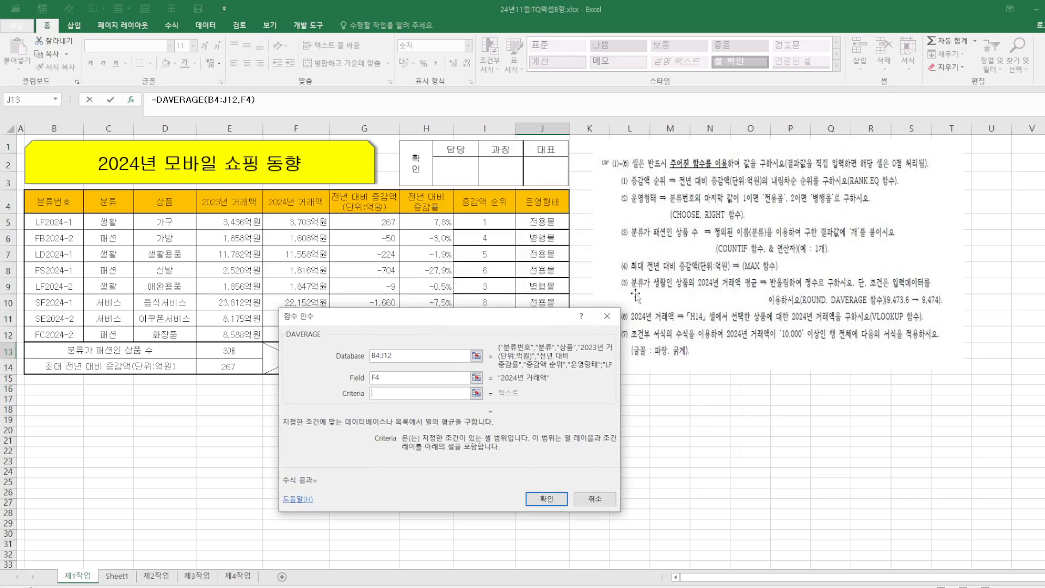
drag(572, 315, 641, 188)
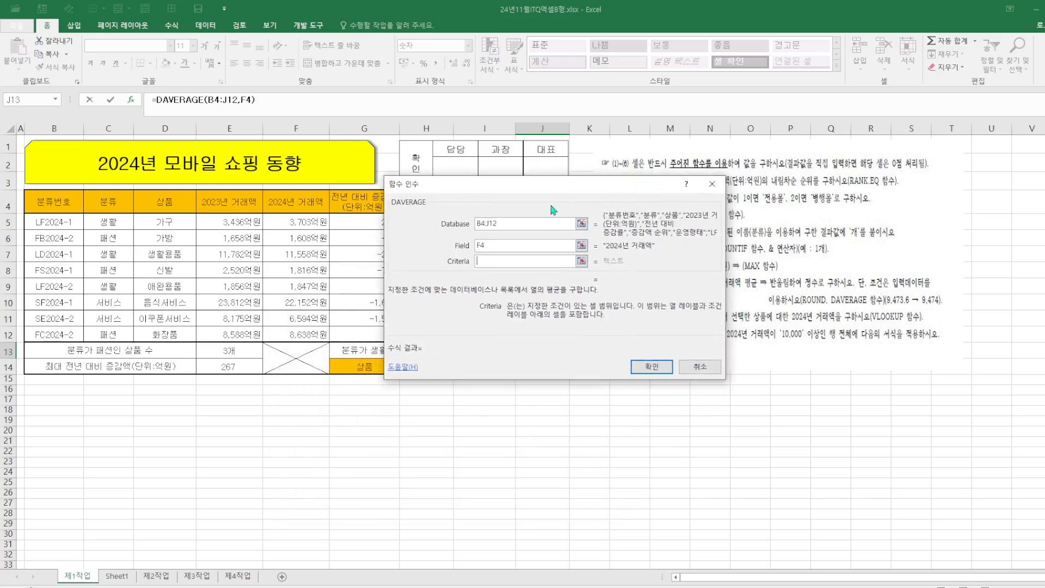
drag(91, 203, 95, 221)
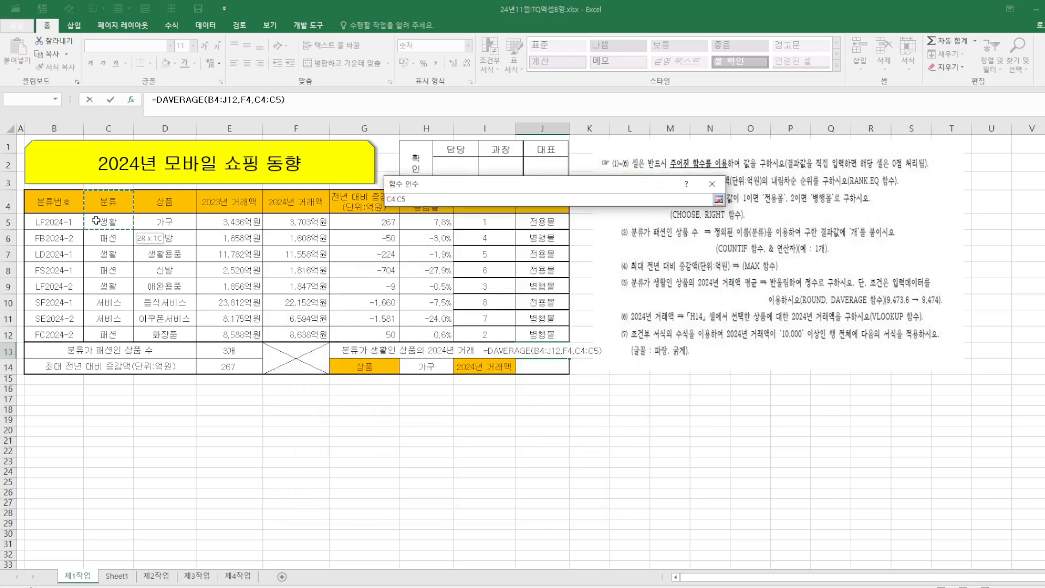
click(659, 363)
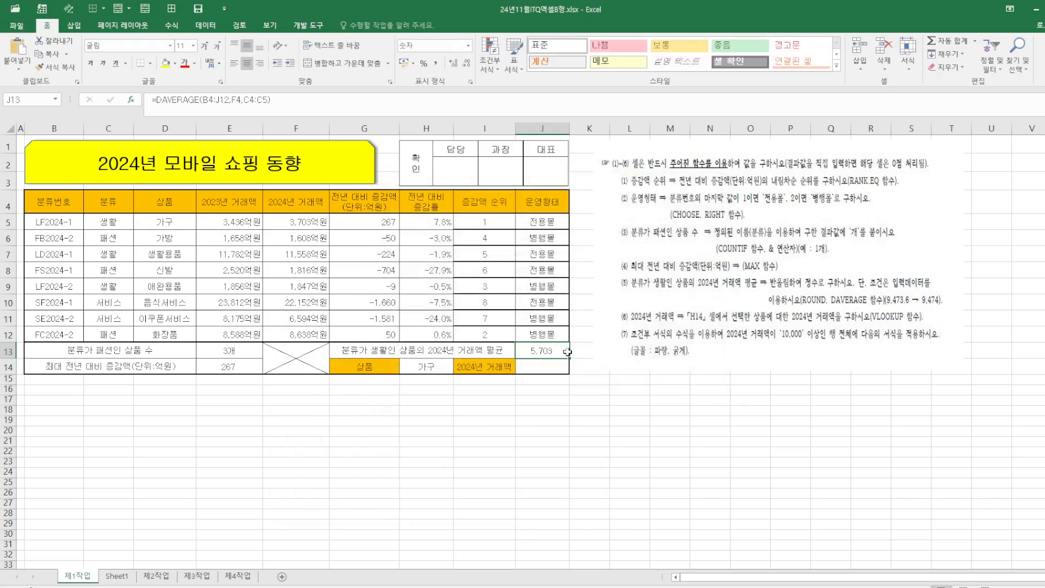
Review the arguments of the J13 DAVERAGE formula
click(130, 99)
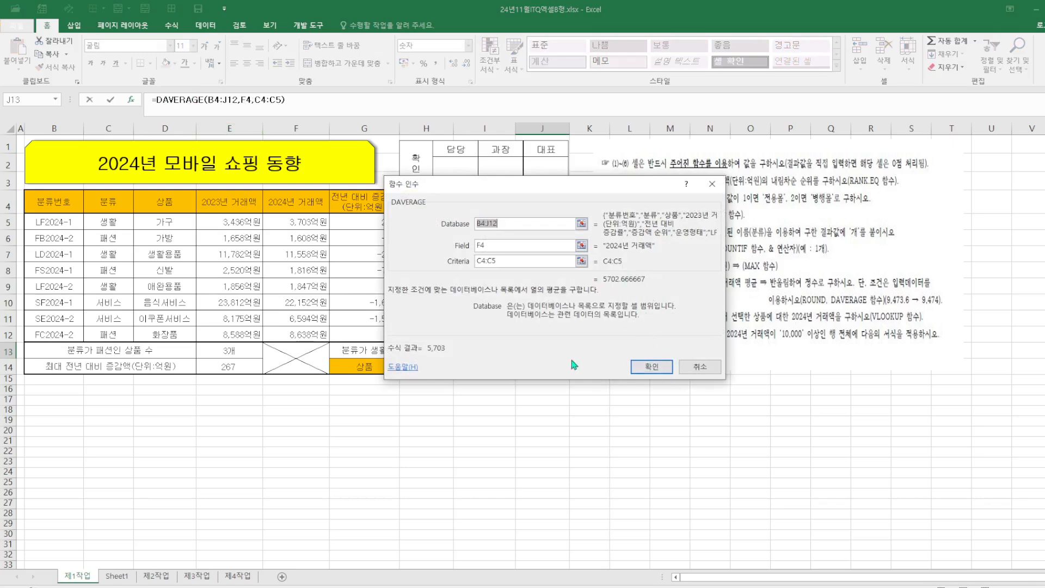
click(656, 366)
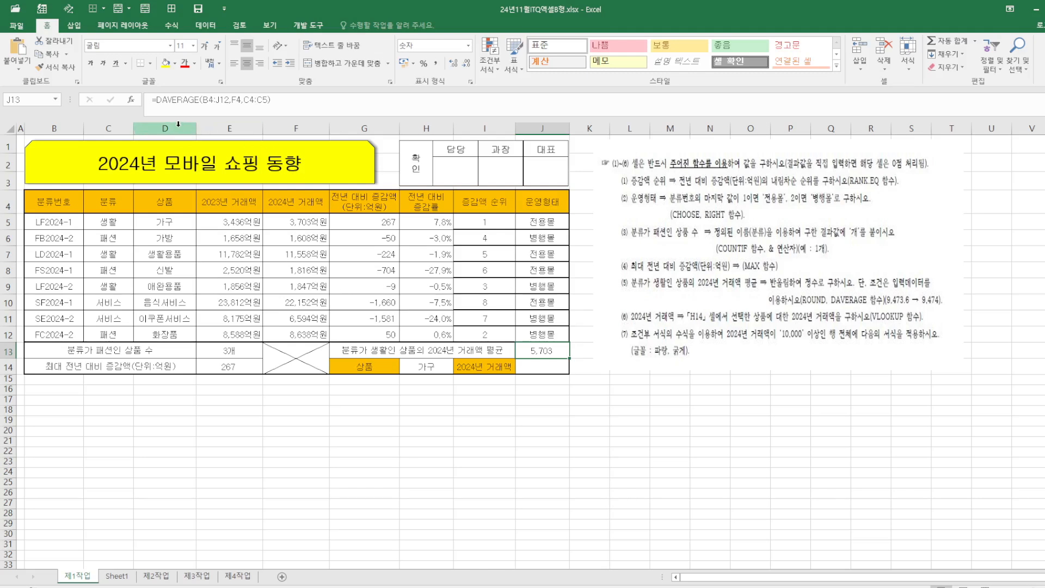
click(130, 100)
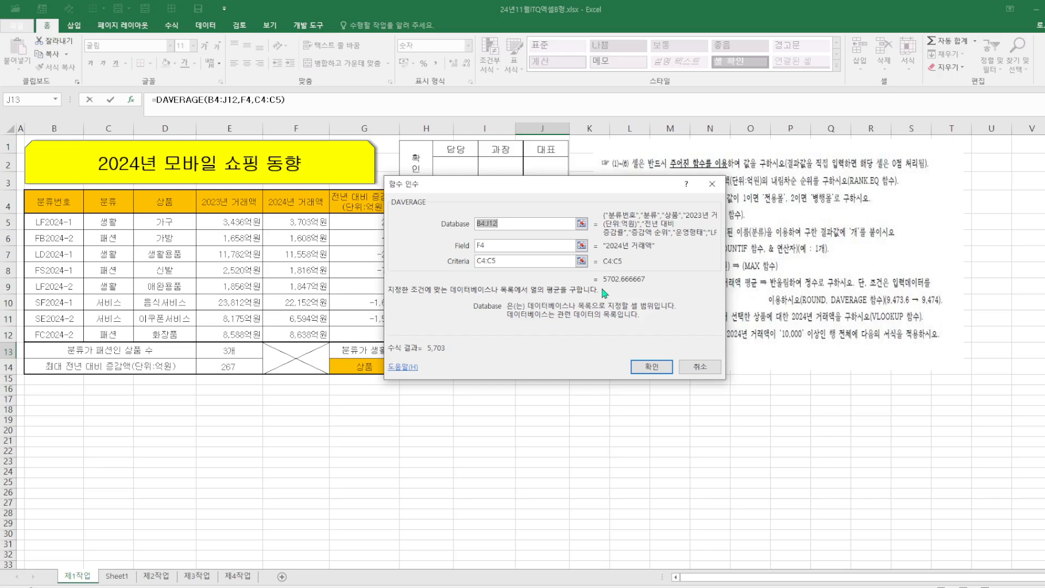
click(652, 367)
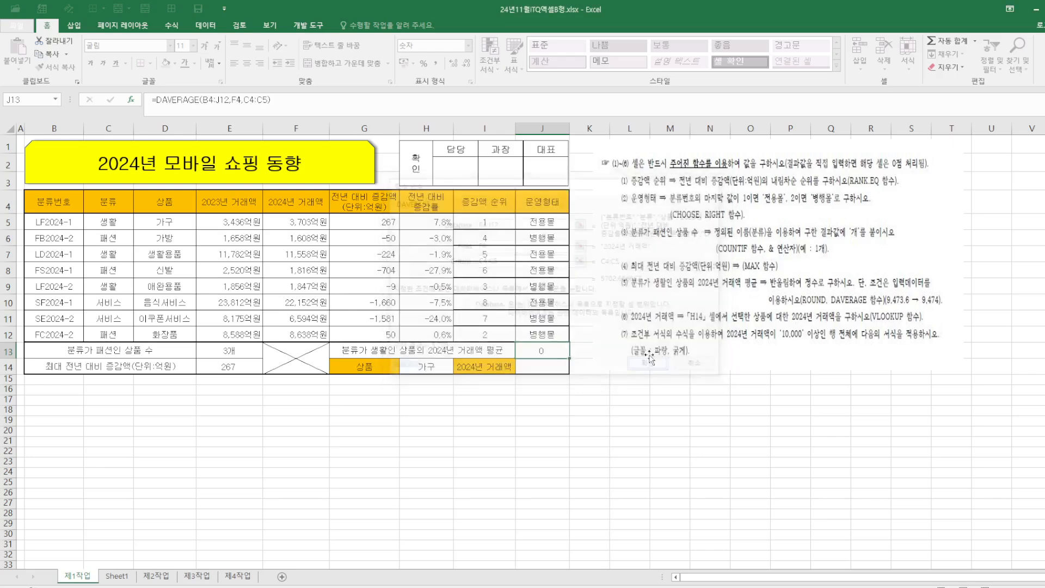
Wrap the J13 DAVERAGE formula in ROUND so the average is rounded to a whole number
click(157, 102)
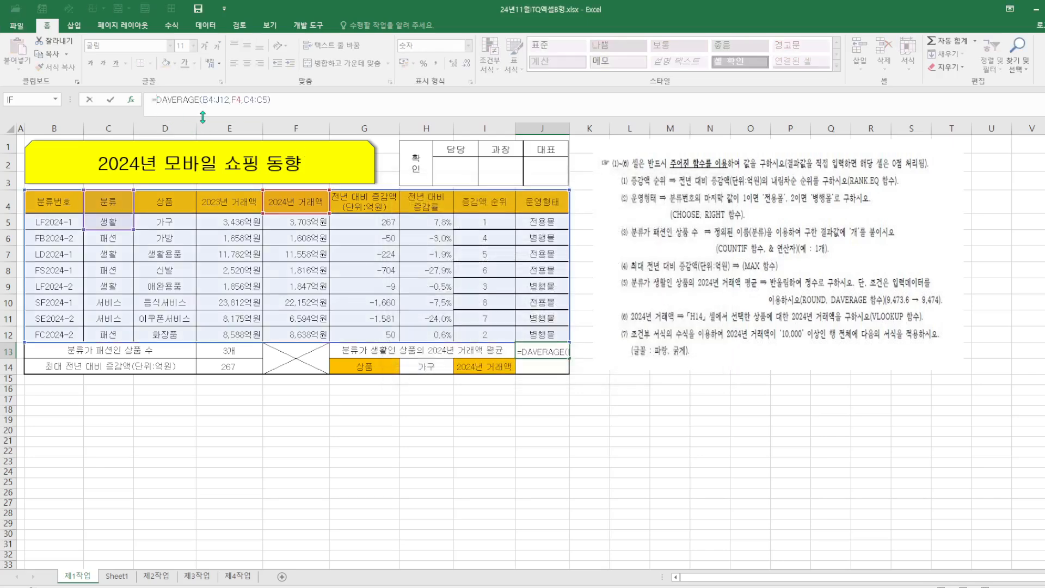
text(ROUND()
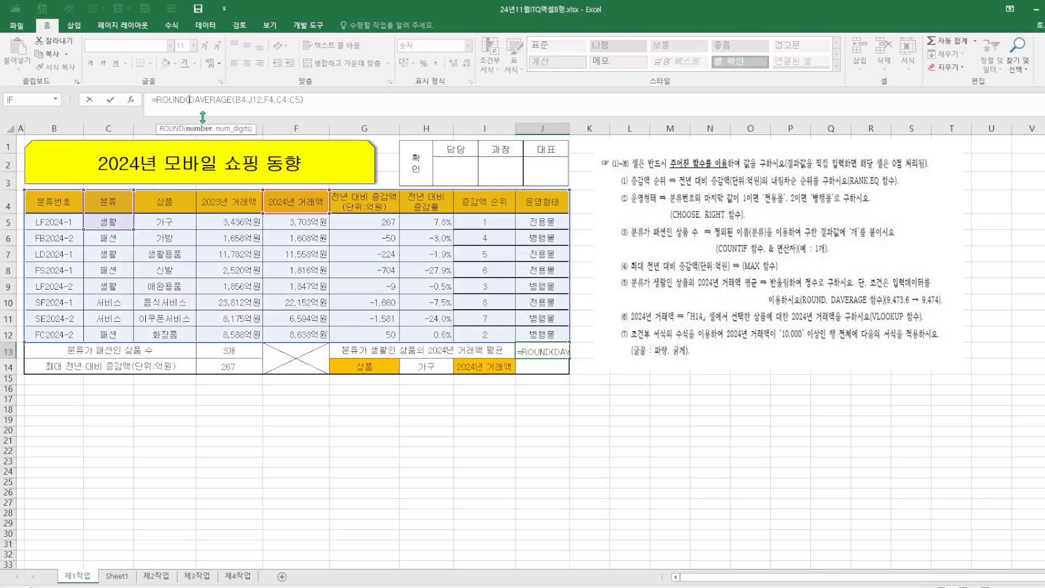
click(322, 103)
text(,0)
key(Return)
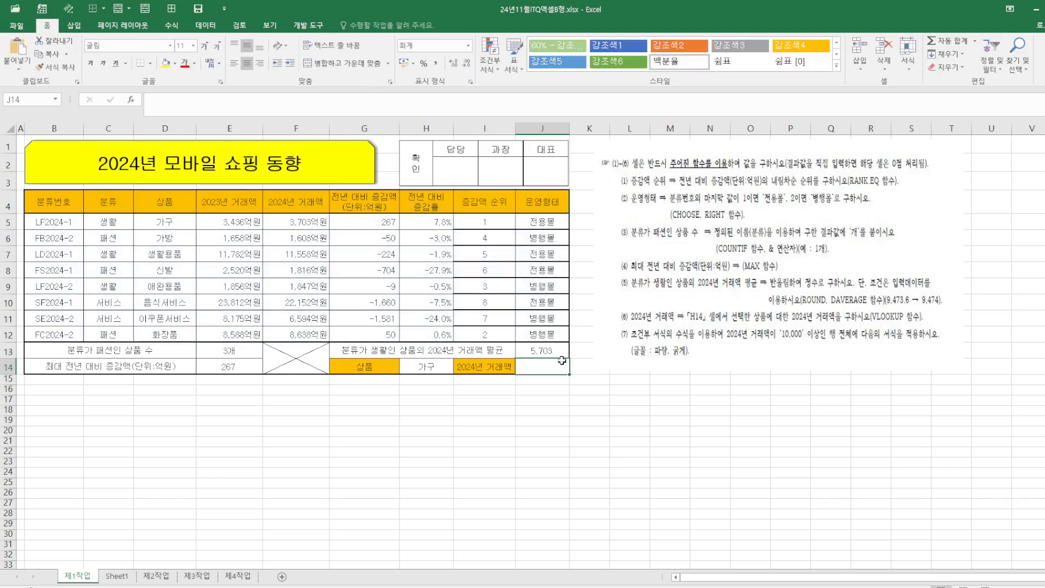
Start a VLOOKUP formula in J14 with H14 as the lookup value and D5:J12 as the table array
click(690, 422)
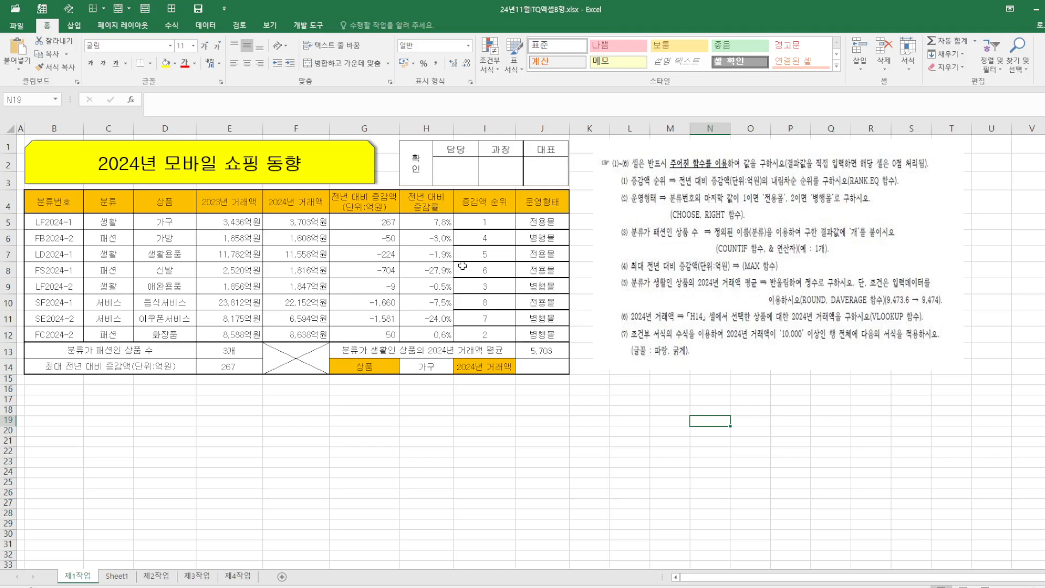
click(539, 364)
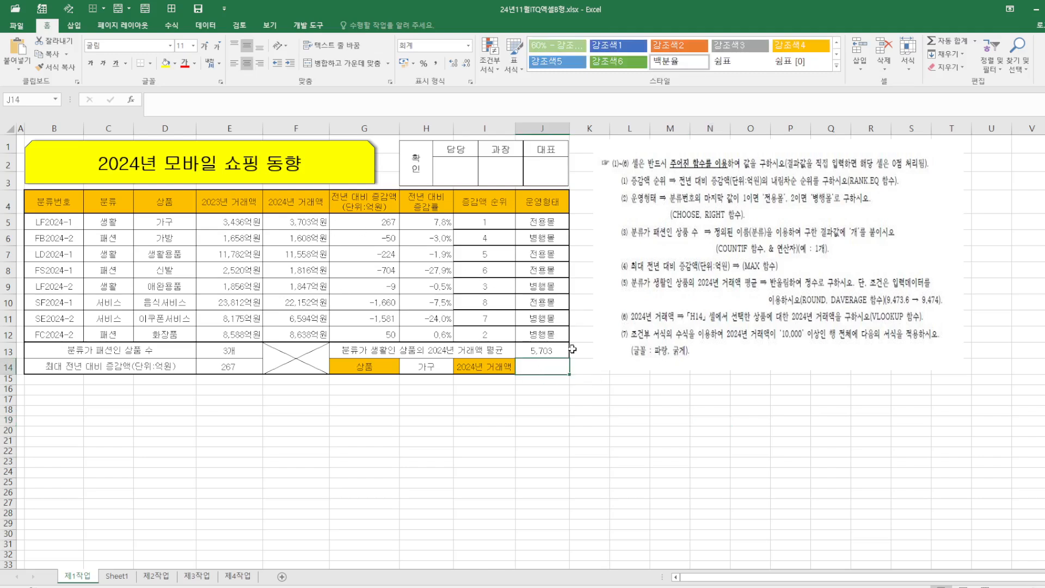
text(=VL)
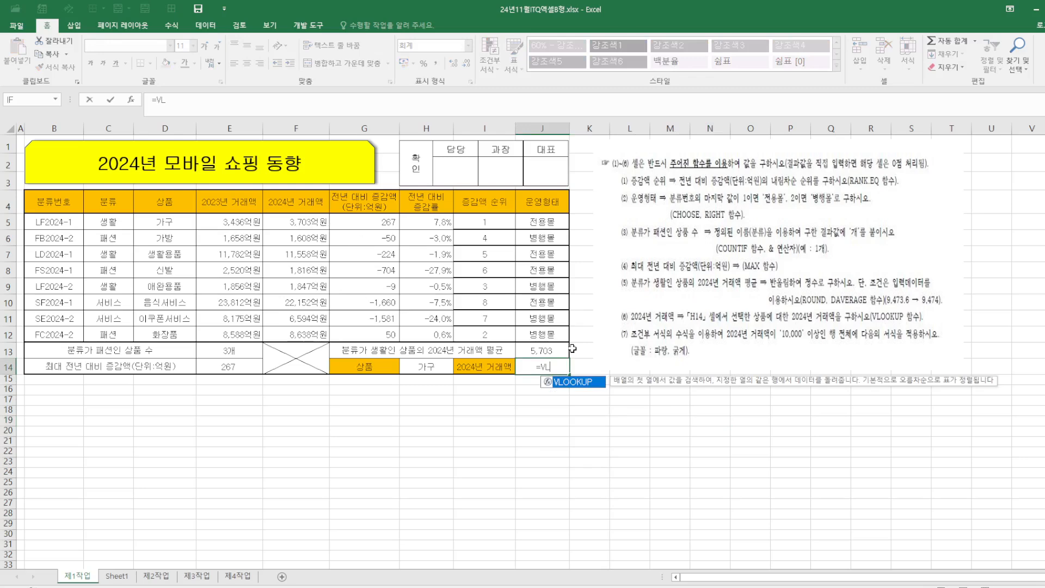
double_click(575, 382)
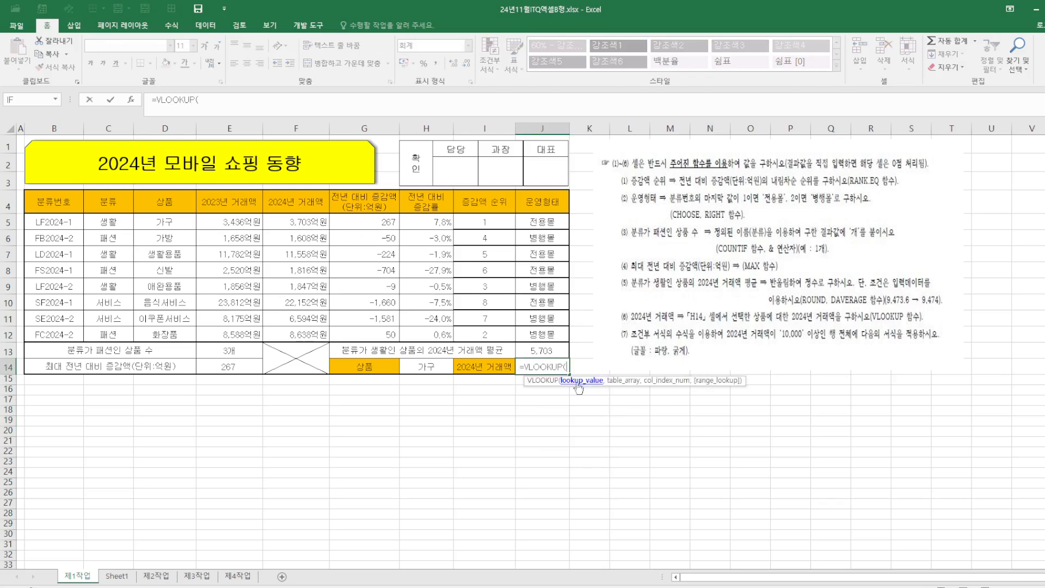
click(134, 102)
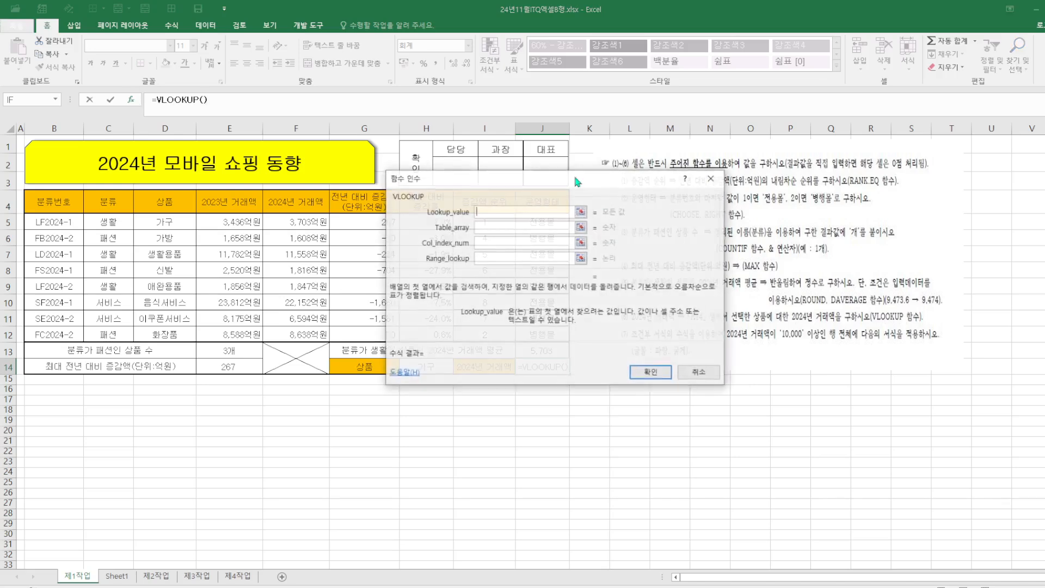
drag(554, 178, 789, 132)
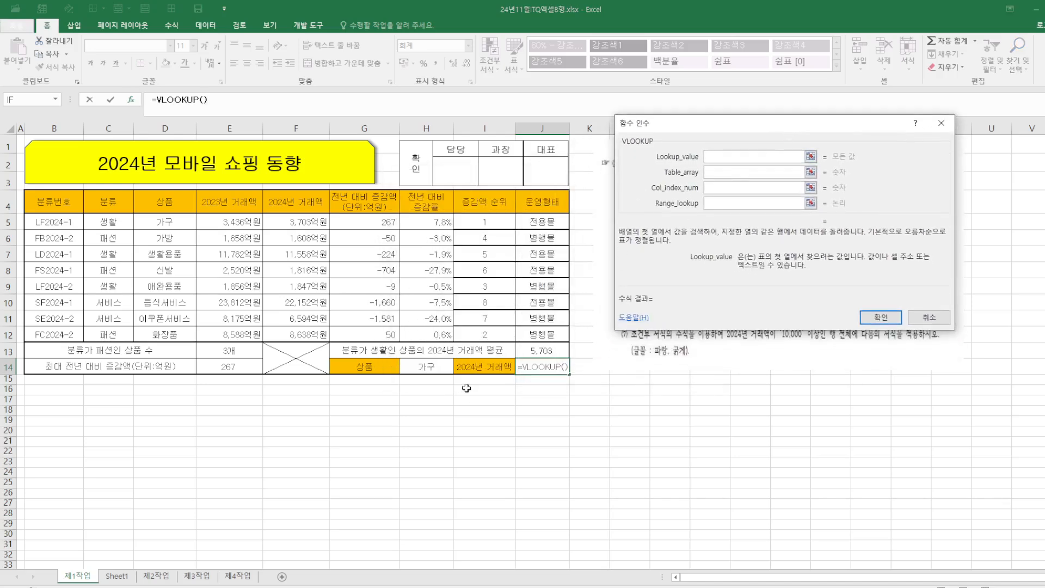
click(427, 366)
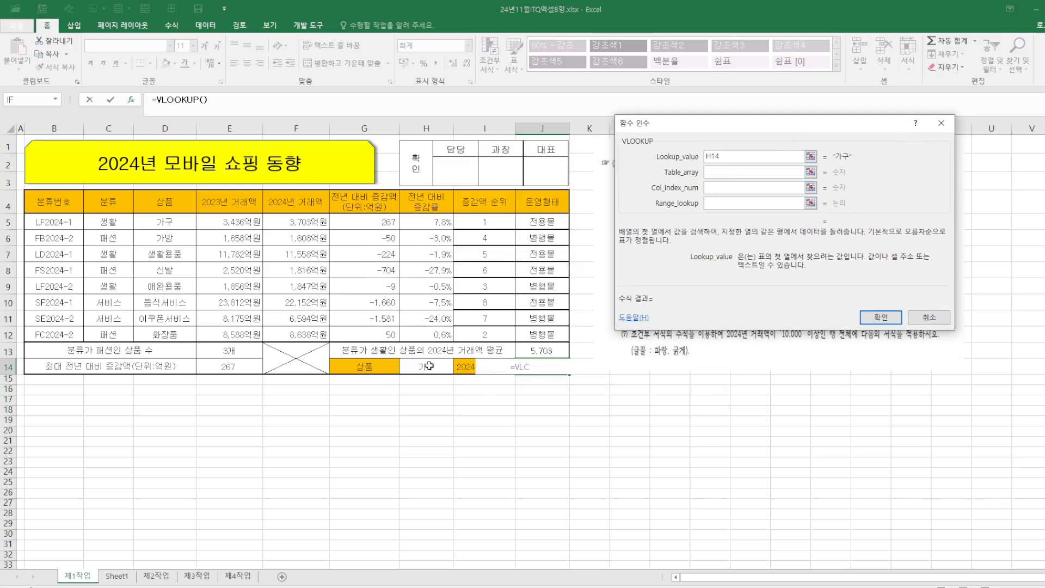
click(719, 173)
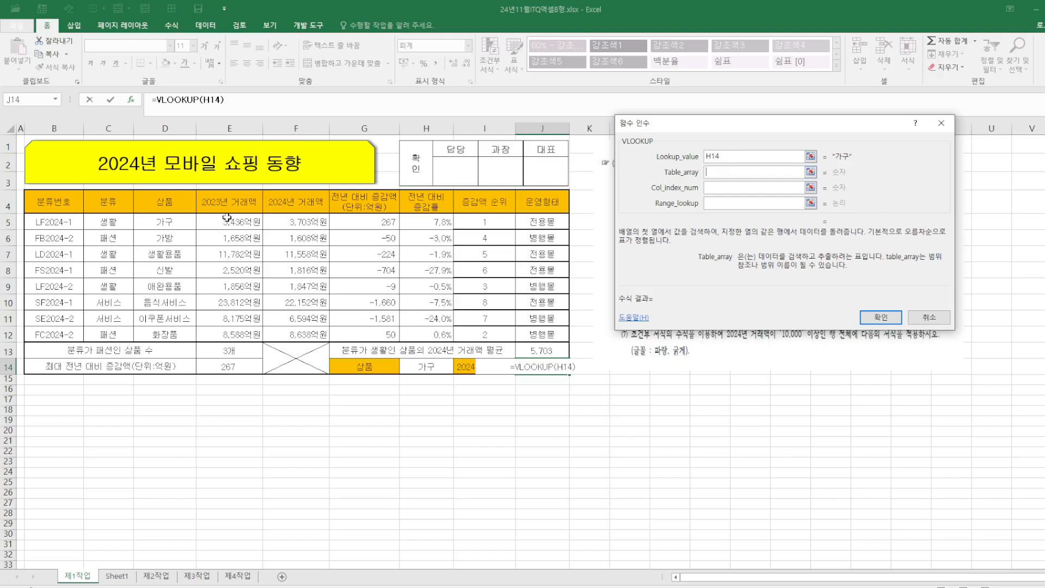
drag(163, 223, 524, 328)
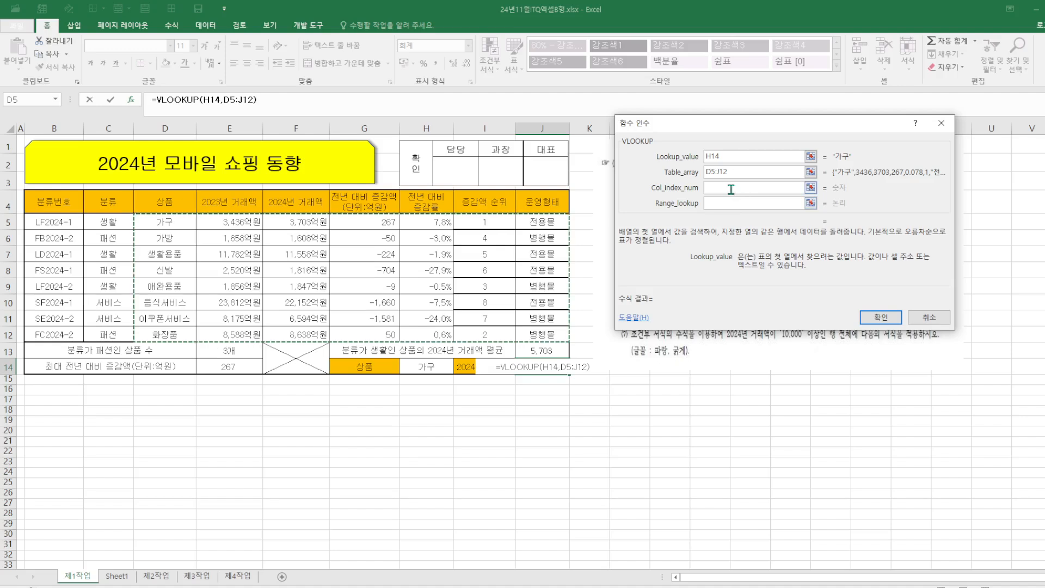
Set the VLOOKUP column index to 3 and range lookup to 0, and confirm the formula
click(731, 188)
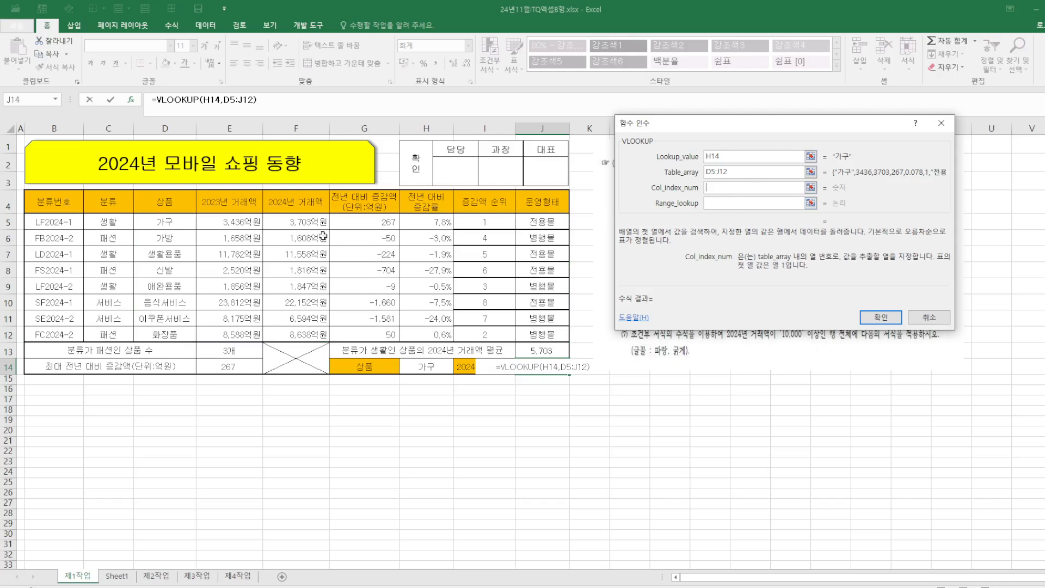
text(3)
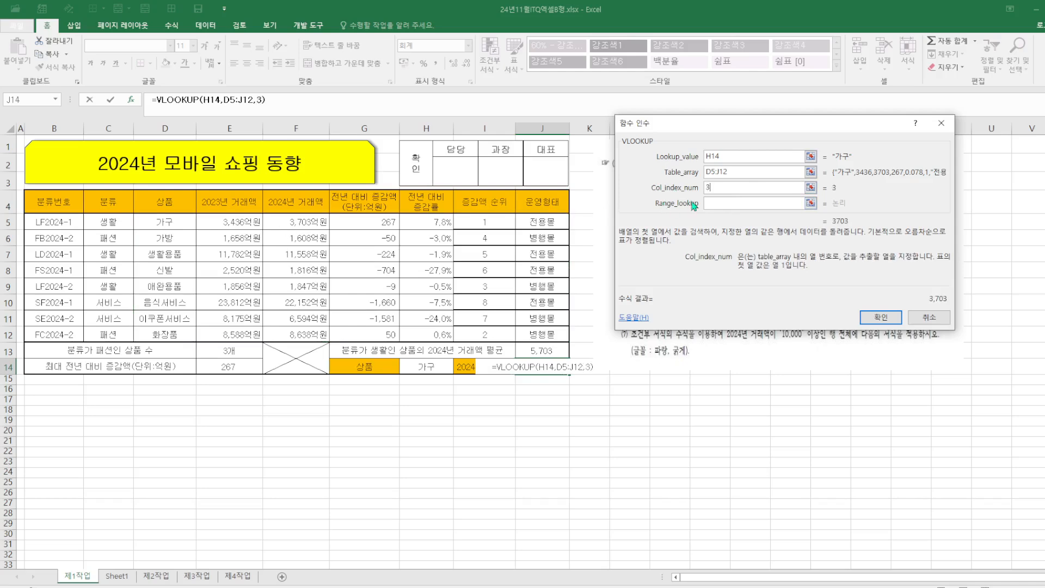
click(733, 206)
text(0)
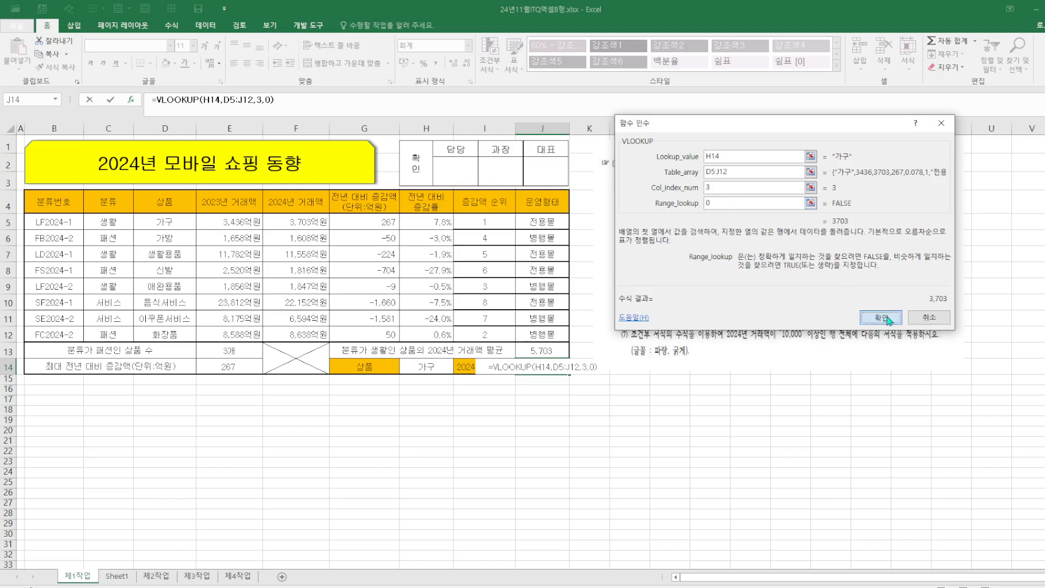
click(886, 318)
Test the J14 lookup by choosing 생활용품 in the H14 drop-down, then restore 가구
click(442, 370)
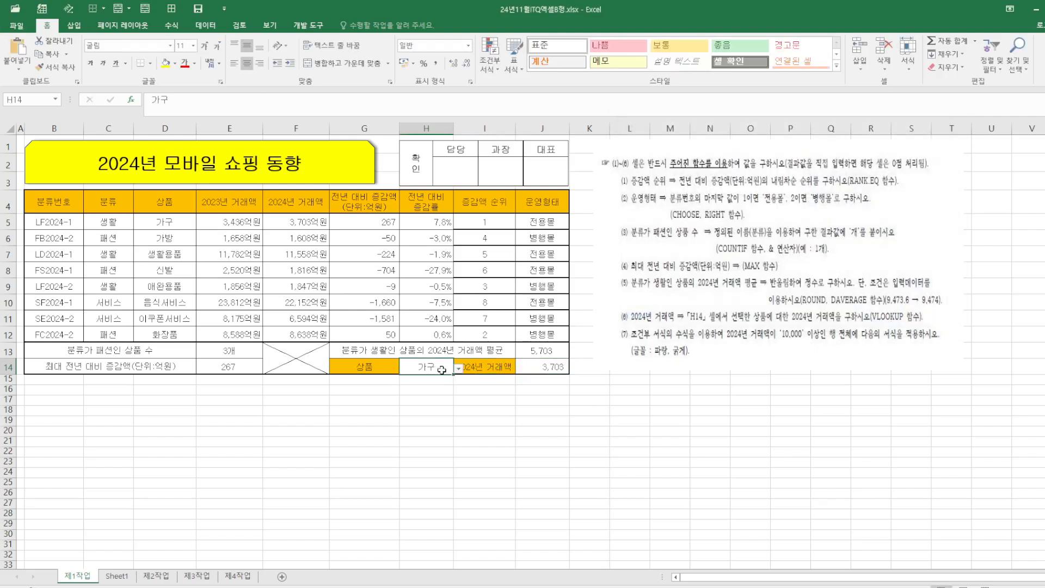
click(458, 369)
click(443, 399)
click(459, 369)
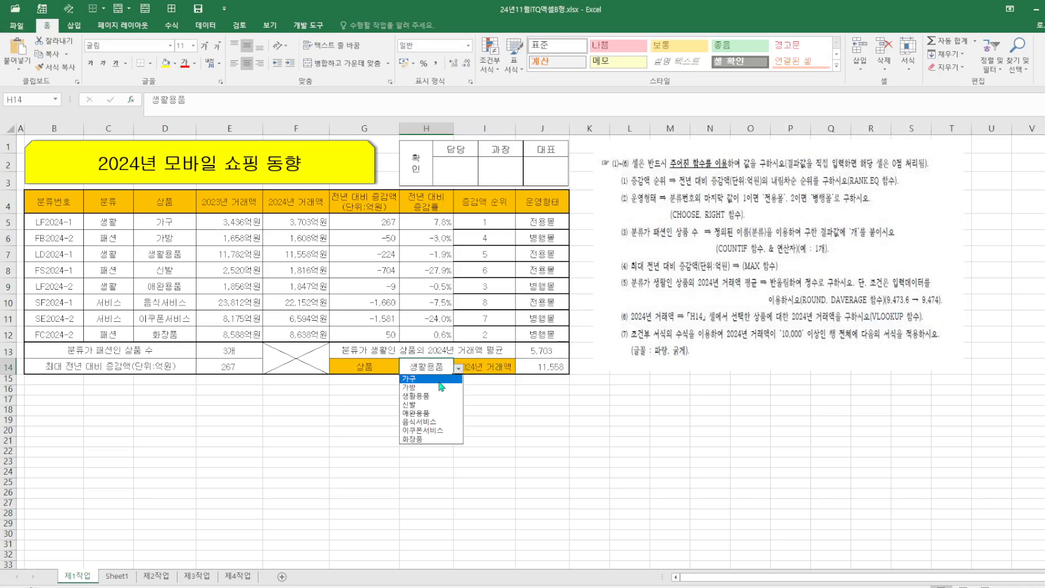
click(436, 380)
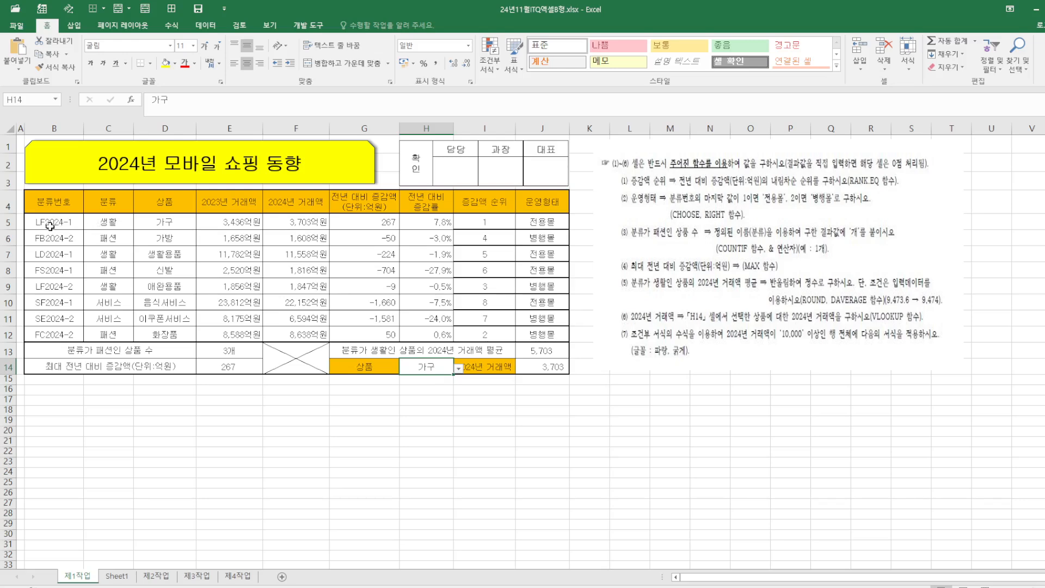
Create a formula-based conditional formatting rule on B5:J12 using =$F5>=10000
drag(54, 223, 543, 333)
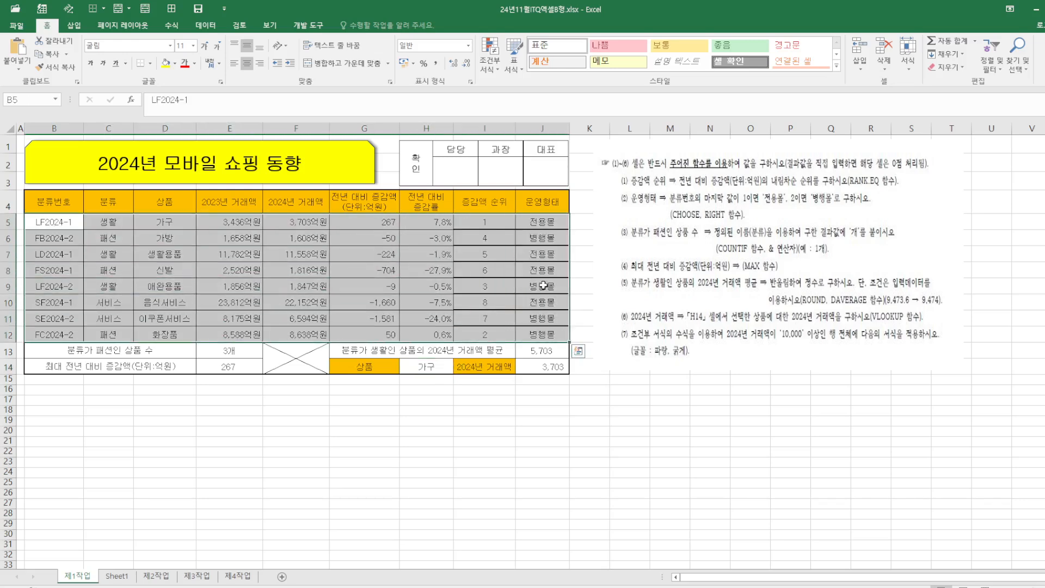
click(490, 57)
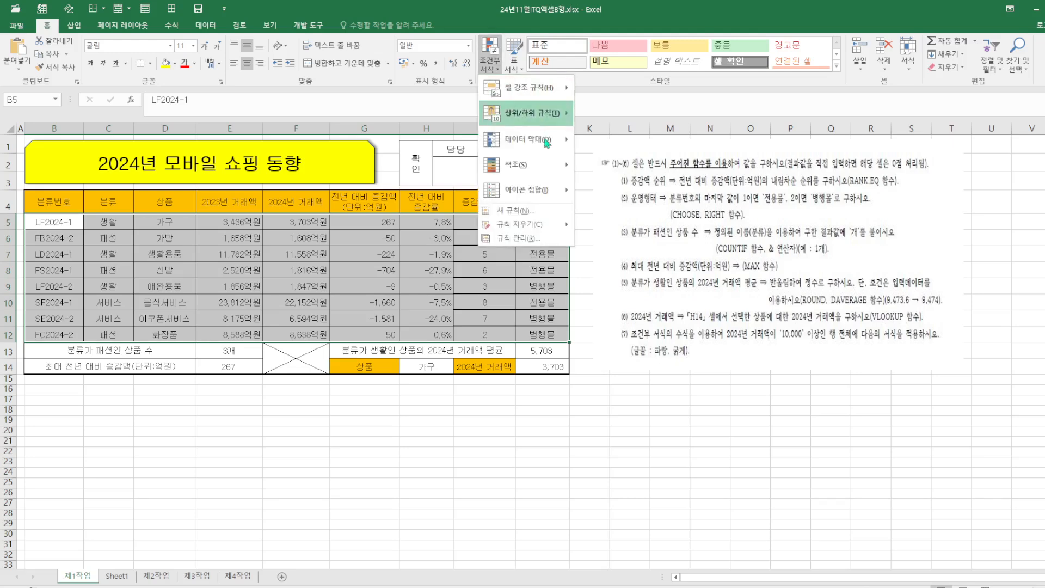
click(517, 211)
click(668, 214)
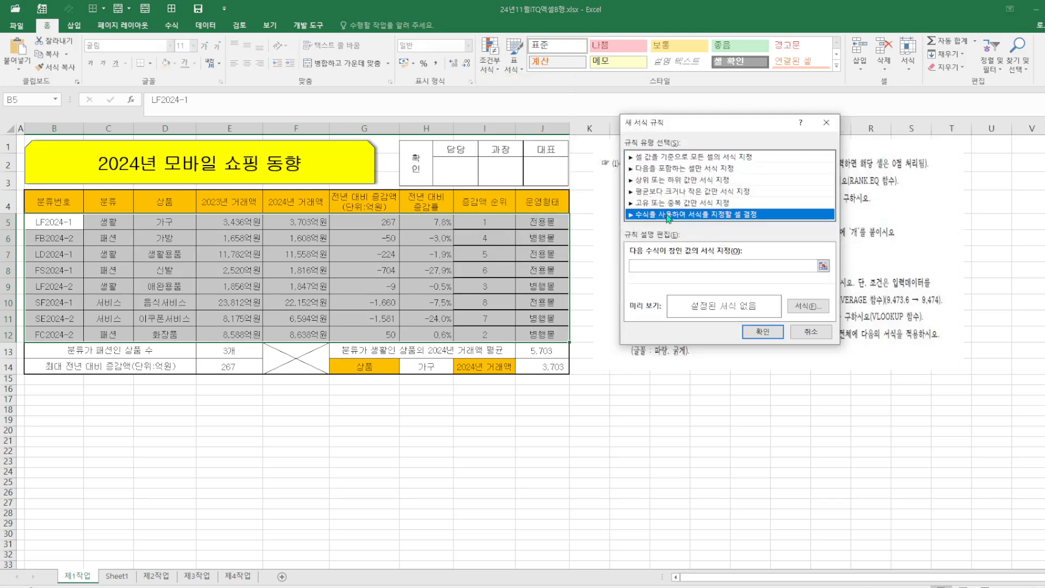
click(671, 265)
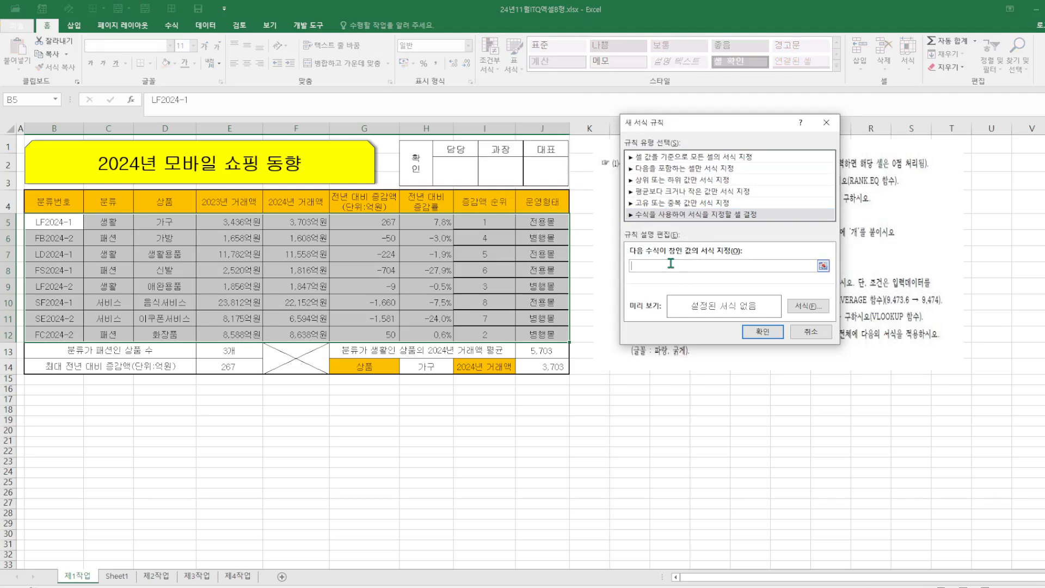
text(=)
drag(753, 124, 449, 302)
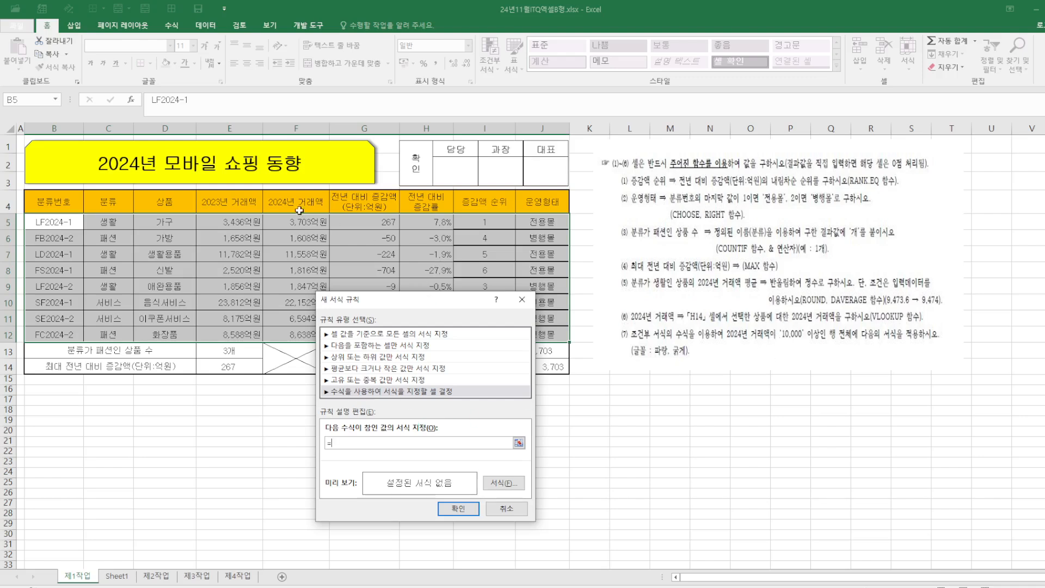
click(308, 221)
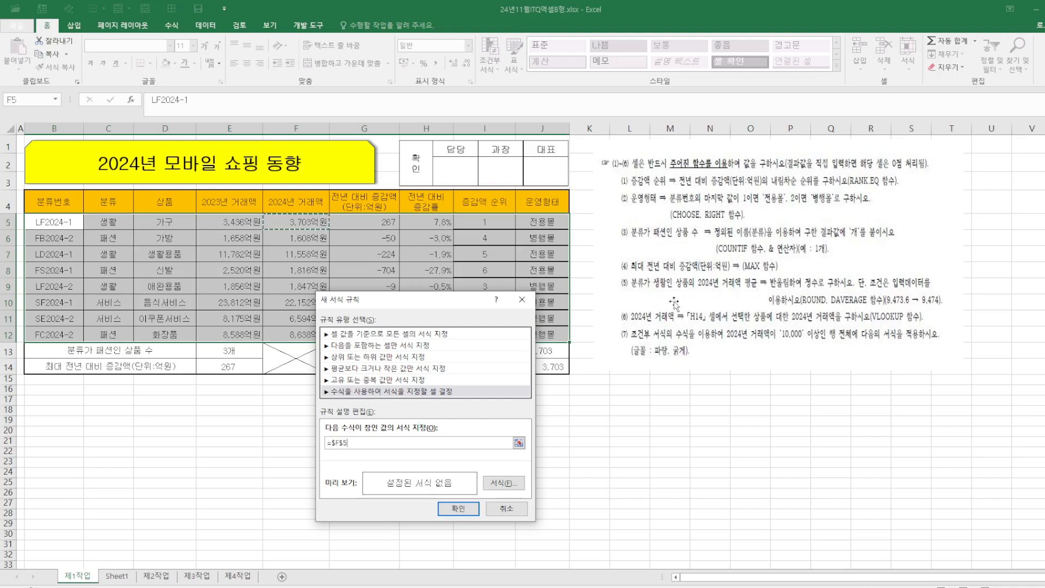
key(F4)
key(F4)
text(>=10000)
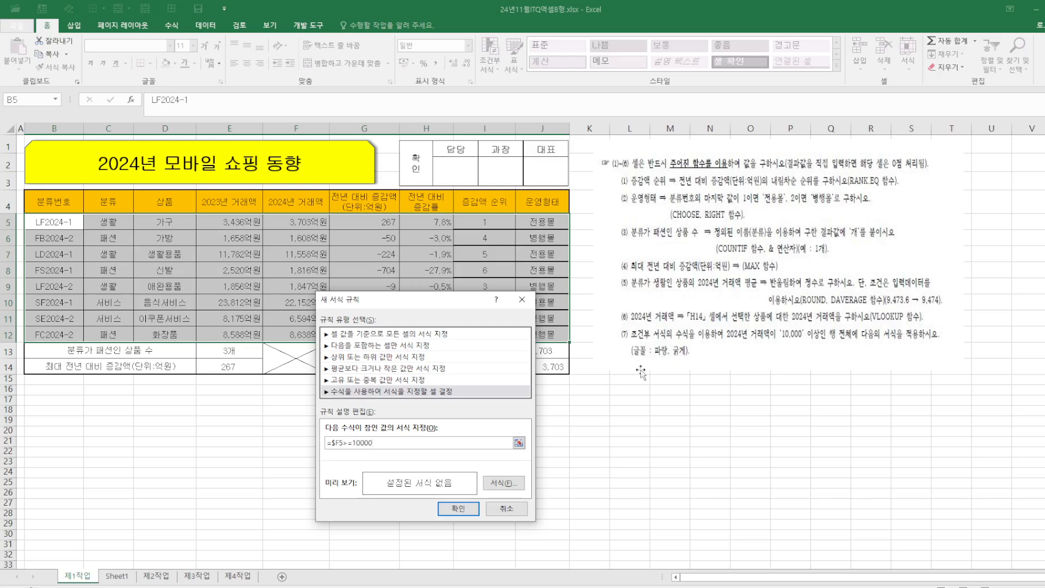
Give the conditional formatting rule a bold blue font and apply it
click(514, 484)
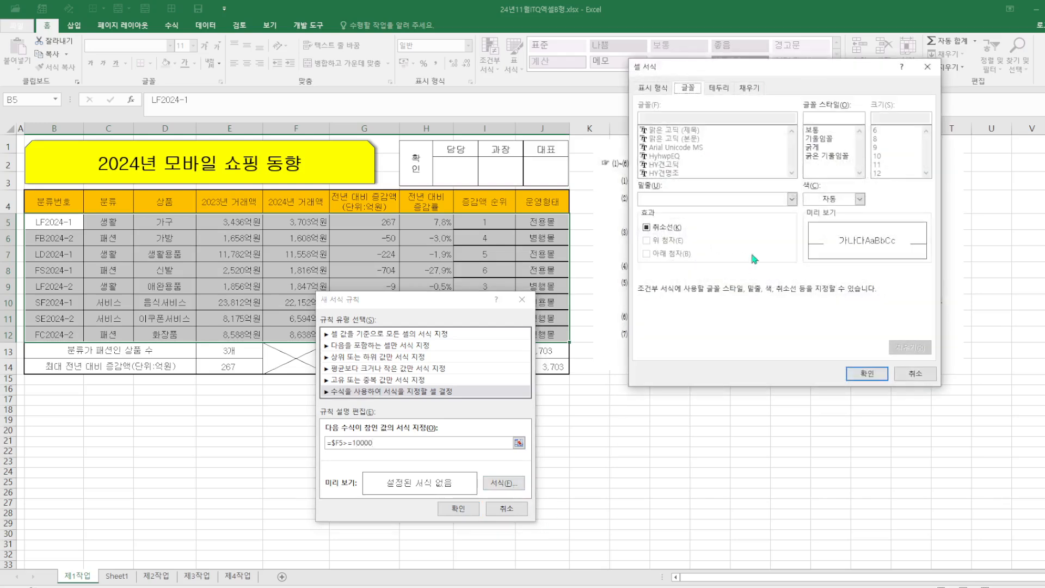
click(819, 148)
click(861, 199)
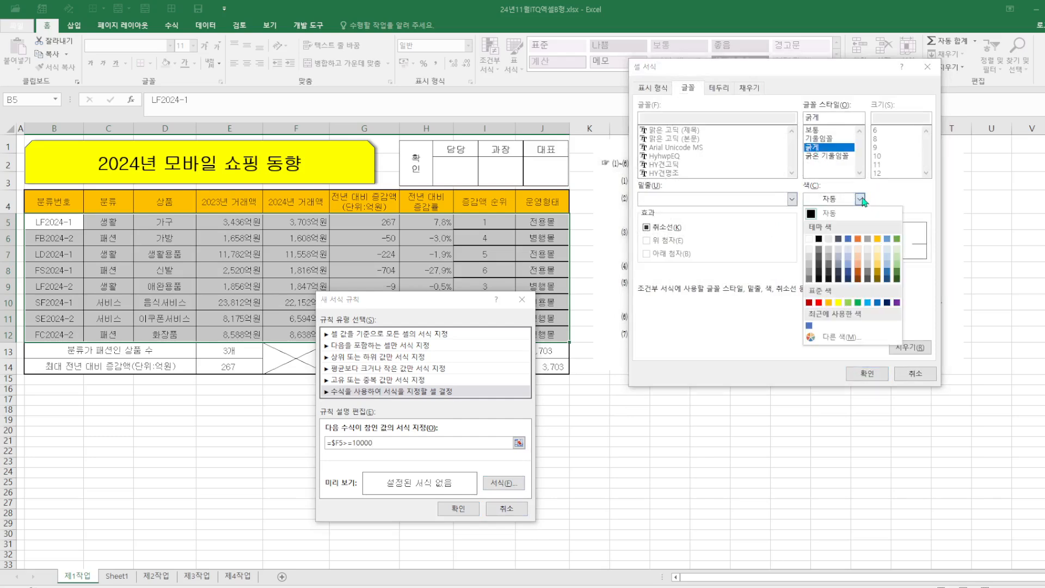
click(878, 303)
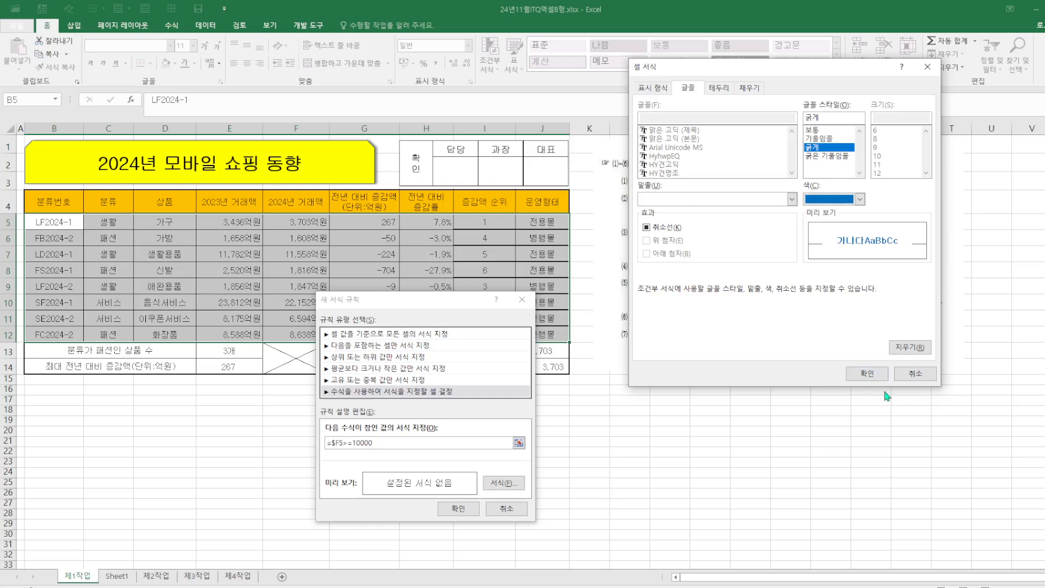
click(875, 377)
click(459, 507)
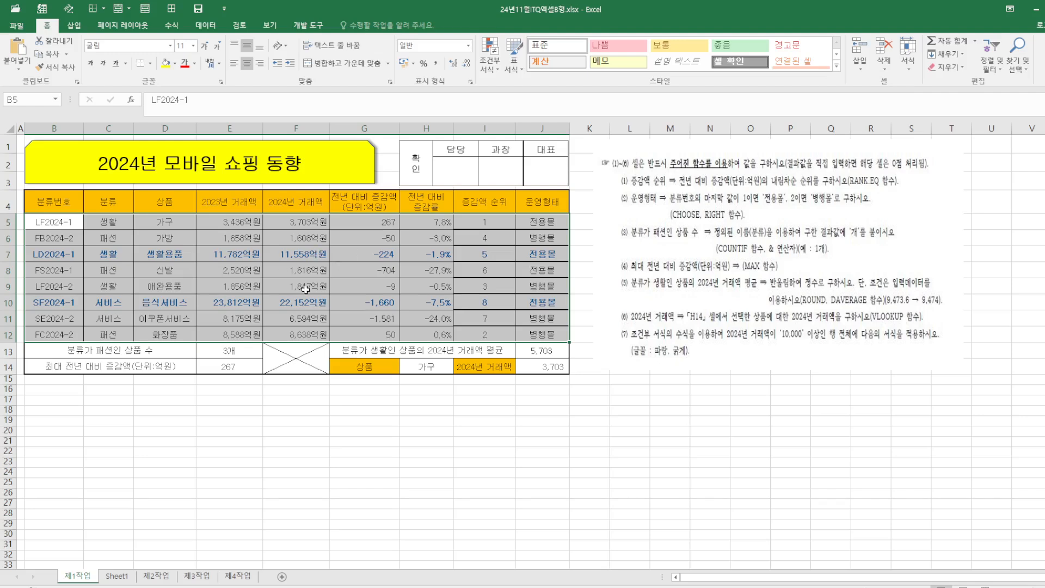
Copy the range B4:H12 on the 제1작업 sheet
click(726, 429)
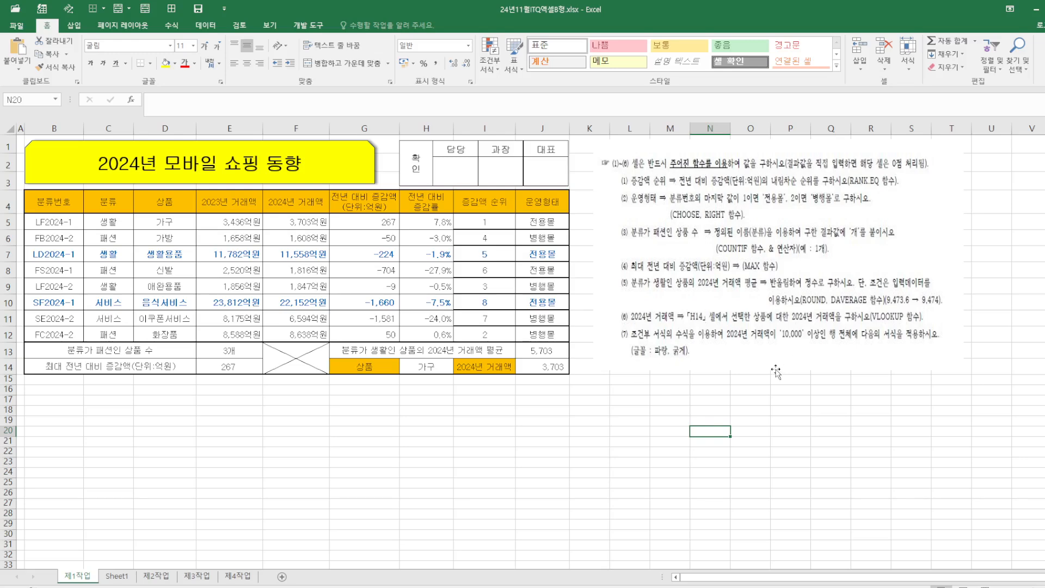
click(155, 576)
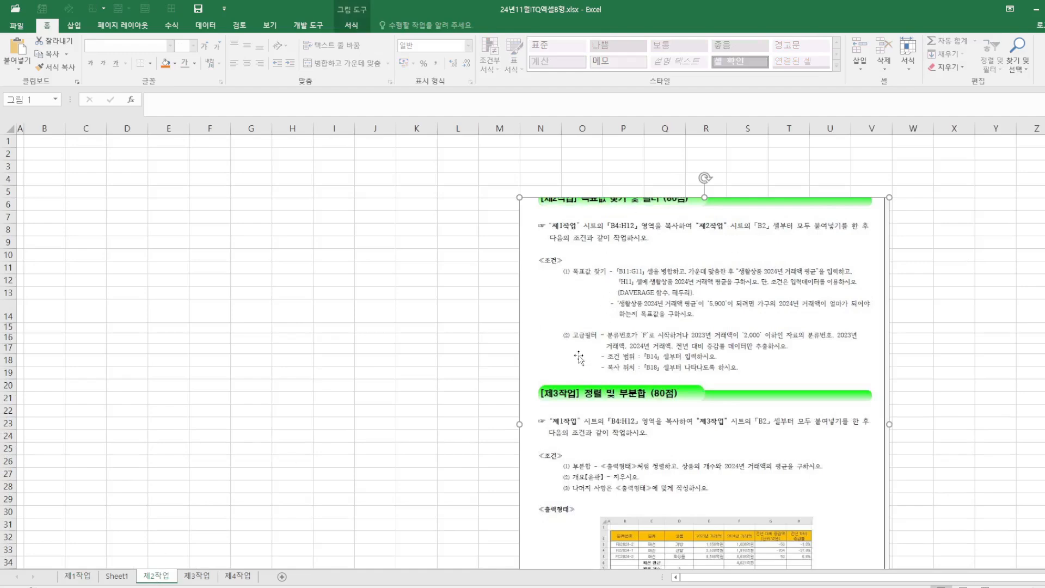
click(77, 576)
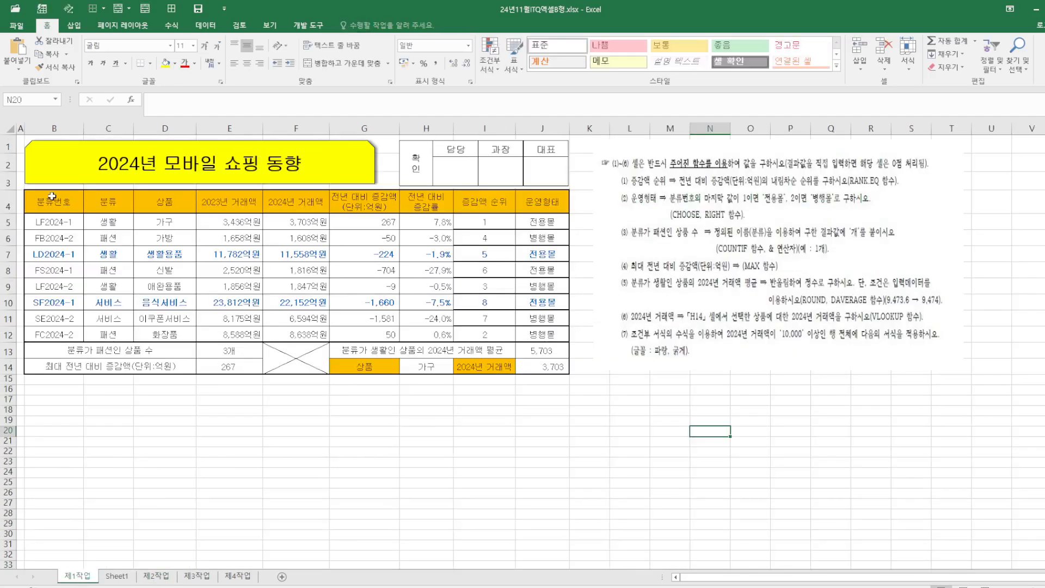
mouse_move(51, 196)
mouse_down()
mouse_move(283, 232)
mouse_move(430, 280)
mouse_move(430, 340)
mouse_move(417, 331)
mouse_up()
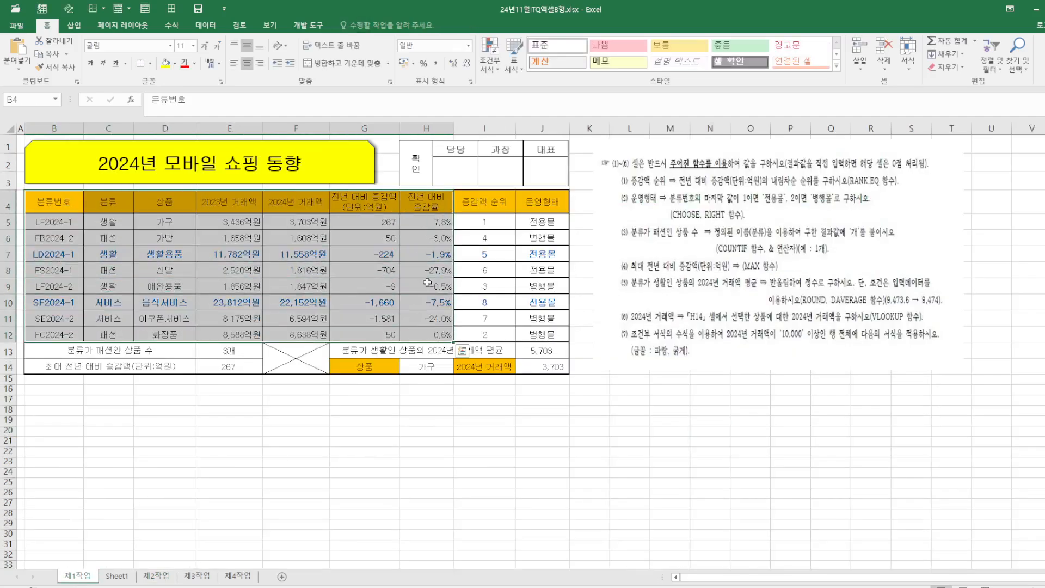
right_click(409, 198)
click(435, 220)
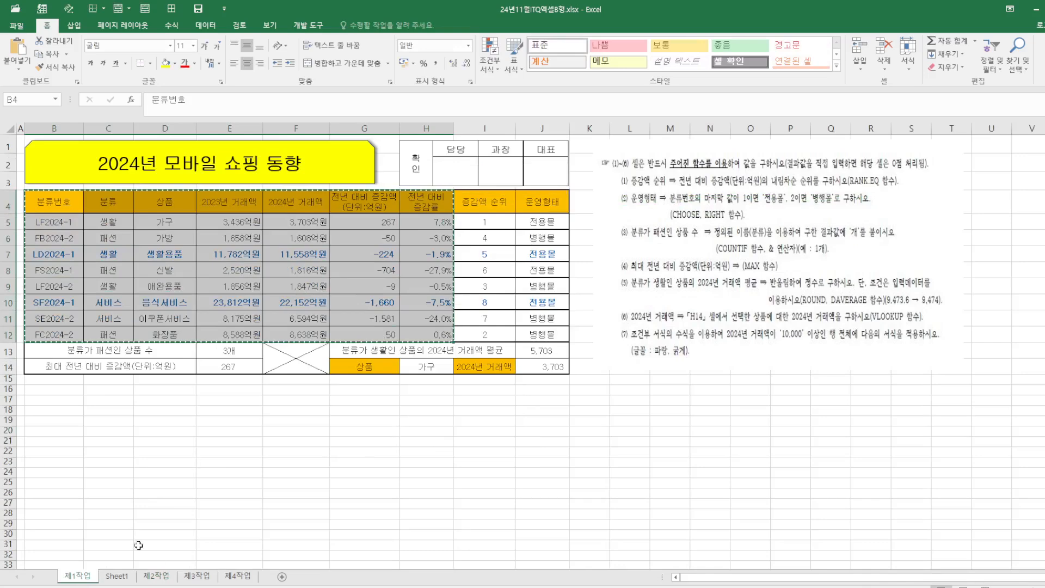
Paste the copied range at B2 of the 제2작업 sheet keeping source column widths, and shift the instruction picture left
click(158, 576)
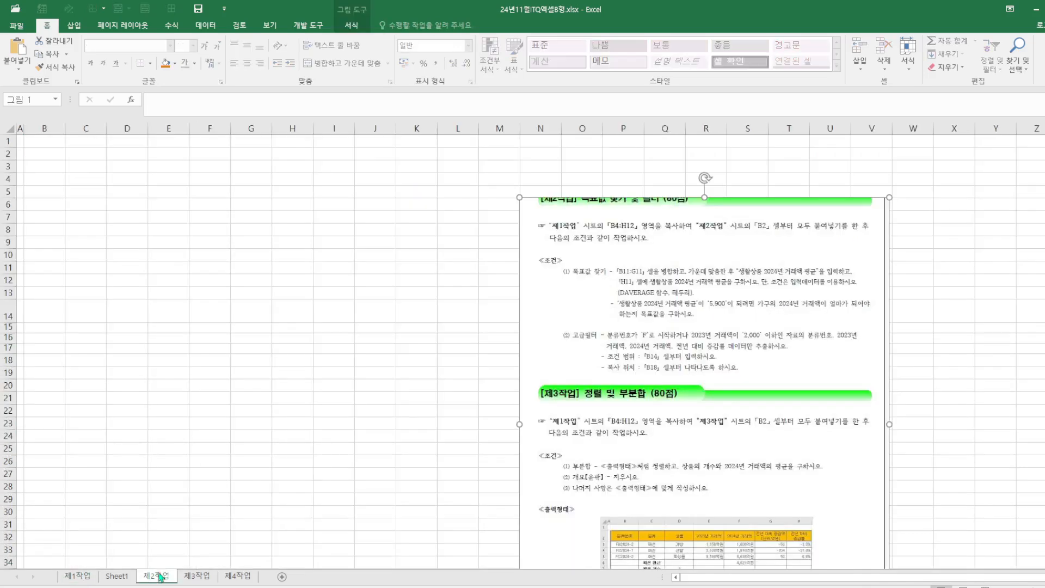
click(50, 156)
right_click(51, 156)
mouse_move(103, 225)
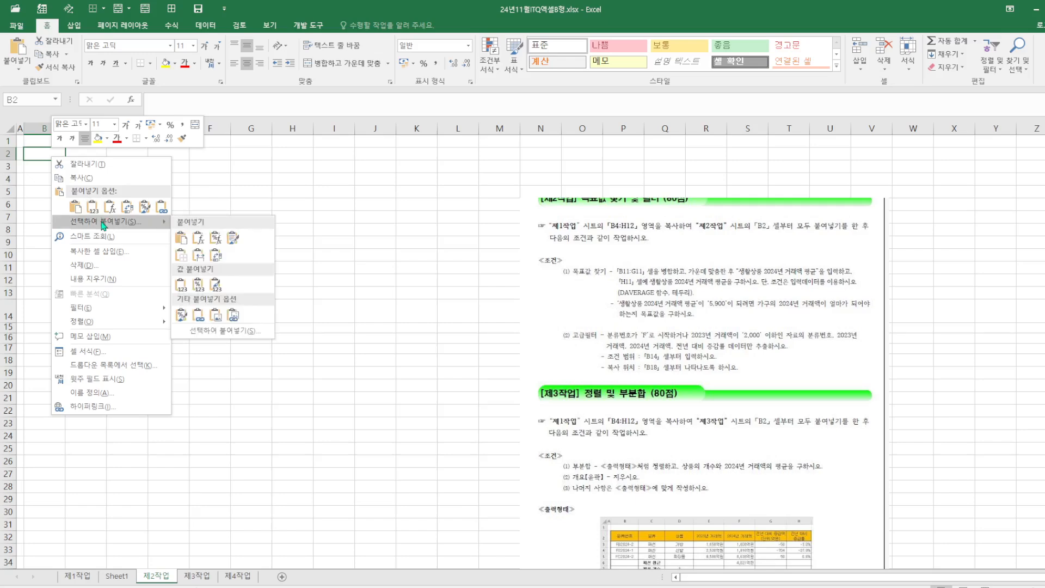
click(199, 255)
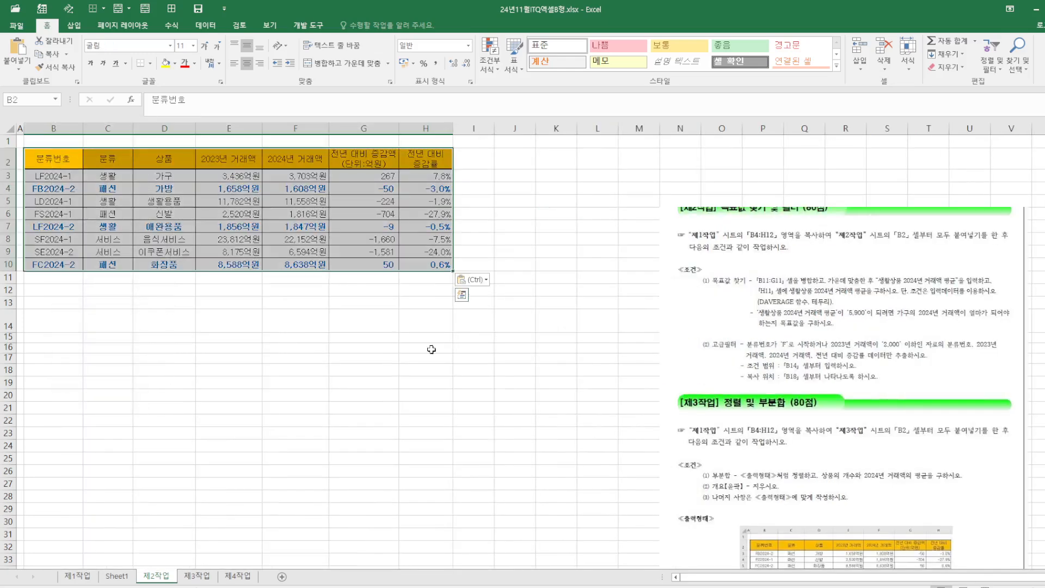
click(442, 358)
drag(890, 274, 785, 233)
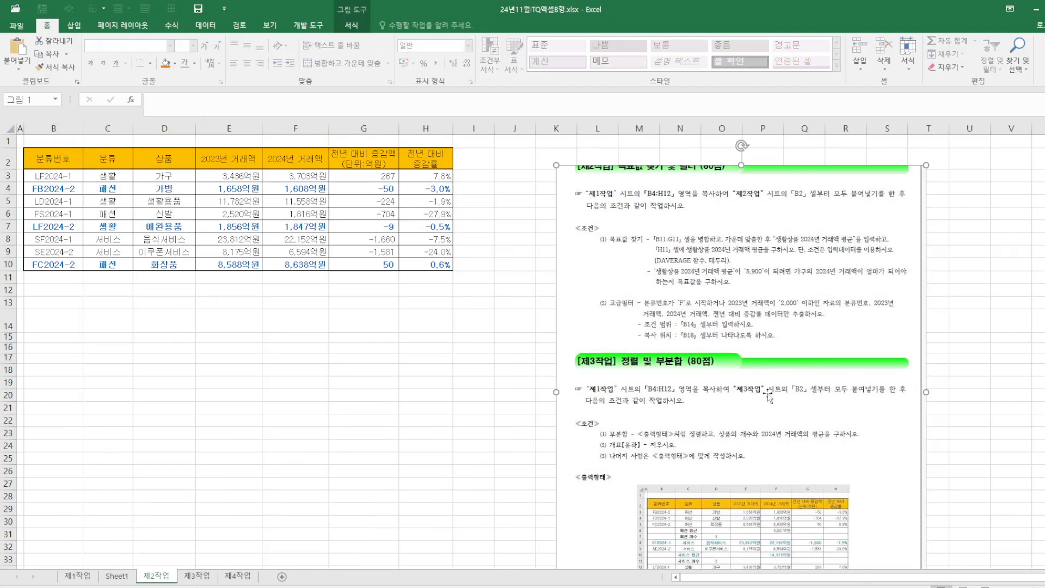
Crop the instruction picture down to the 제2작업 conditions section and enlarge it to fill the space beside the table
click(354, 26)
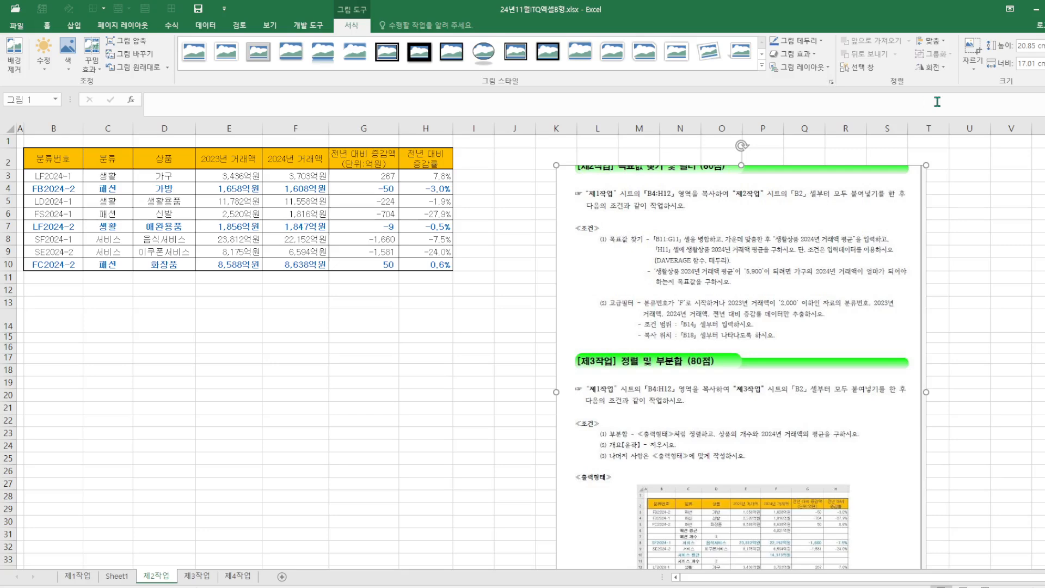
click(971, 50)
scroll(920, 199, down, 4)
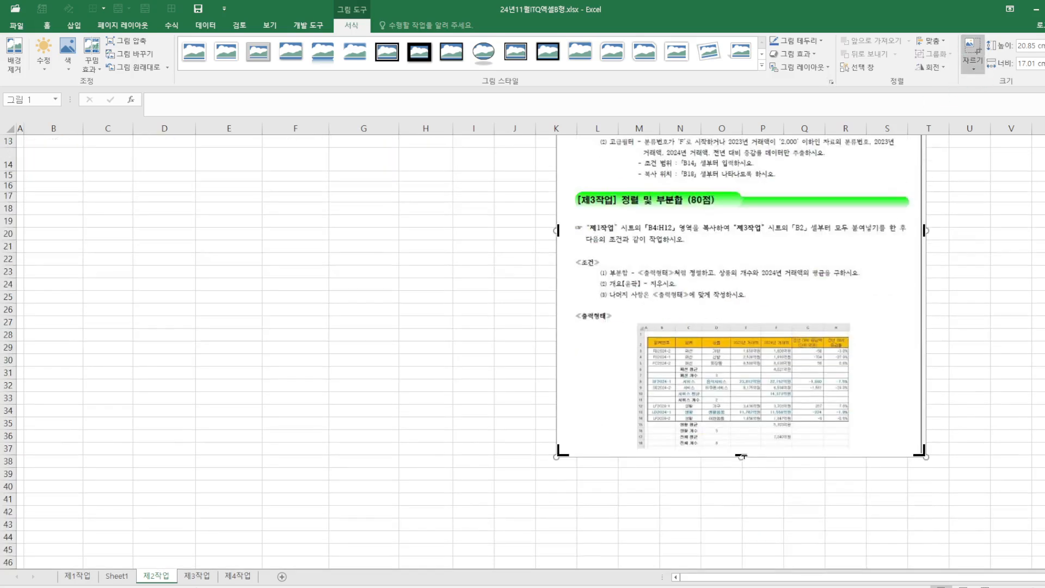
drag(741, 455, 740, 185)
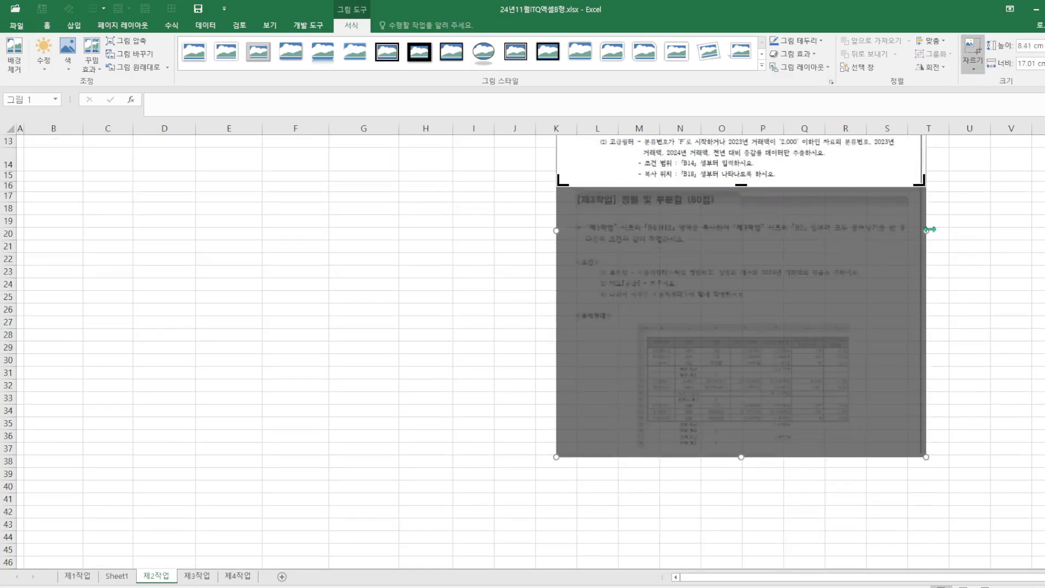
click(1008, 239)
scroll(762, 248, up, 2)
click(696, 231)
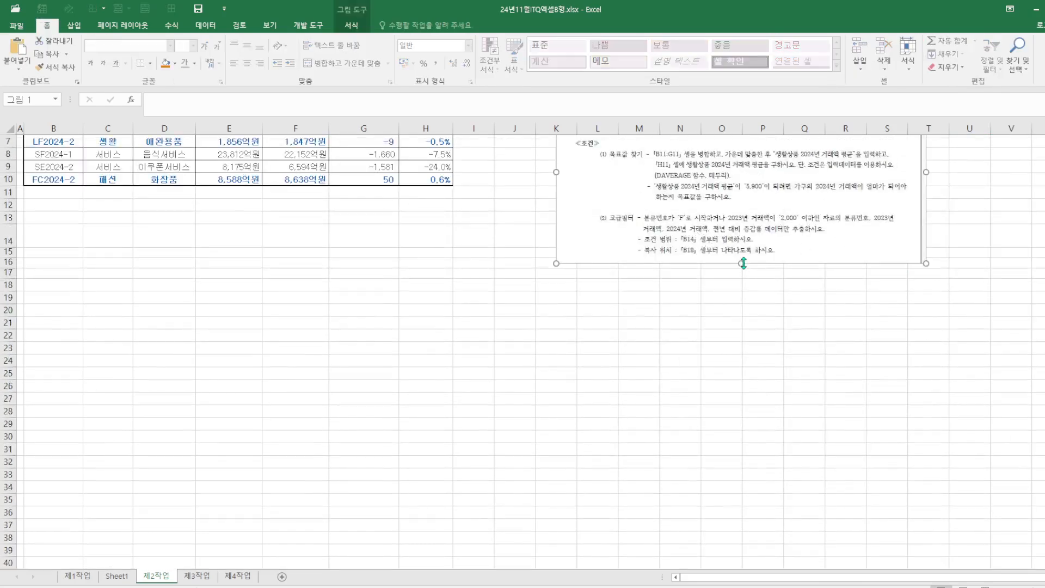
drag(741, 262, 744, 358)
scroll(475, 317, up, 2)
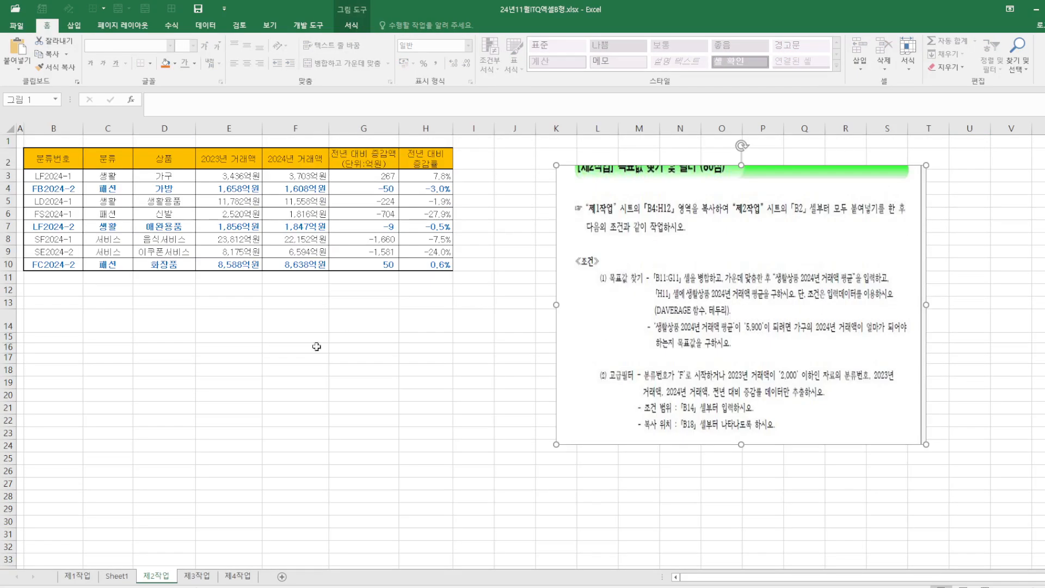
Merge and center B11:G11 and enter the label 생활상품 2024년 거래액 평균
drag(40, 278, 364, 281)
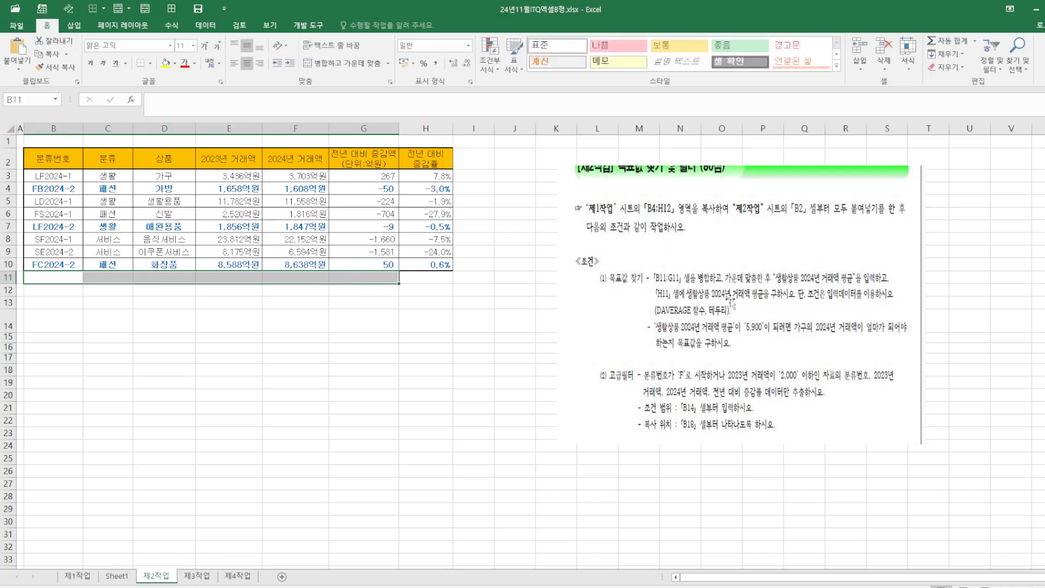
click(340, 64)
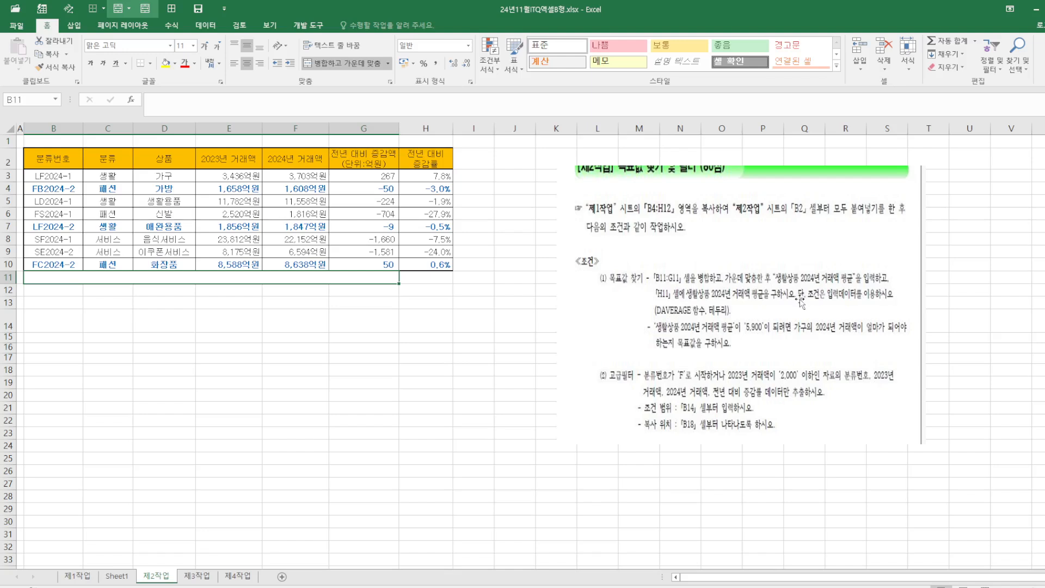
text(생활상푸)
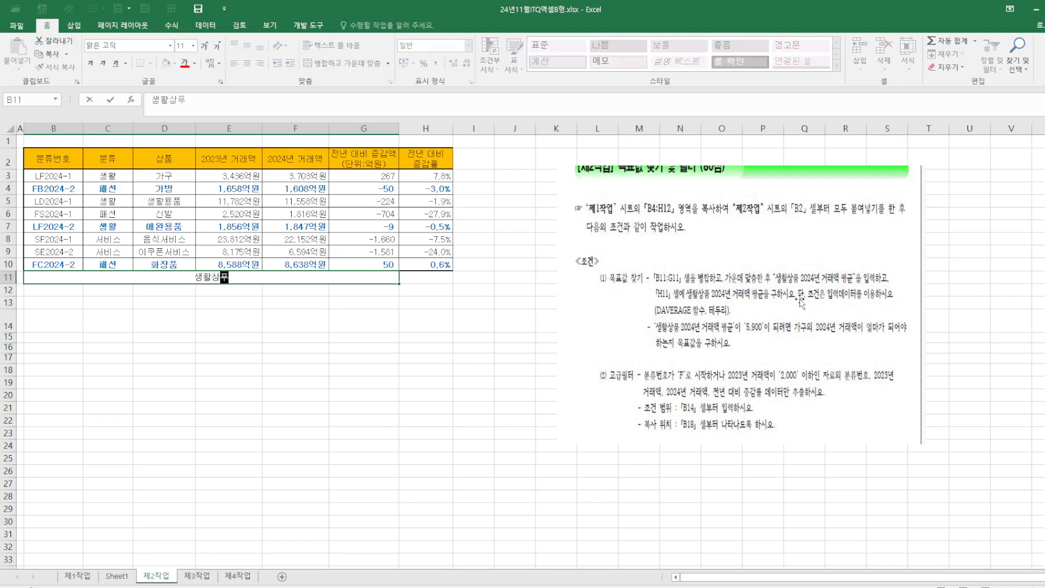
text(ㅁ 2024녀)
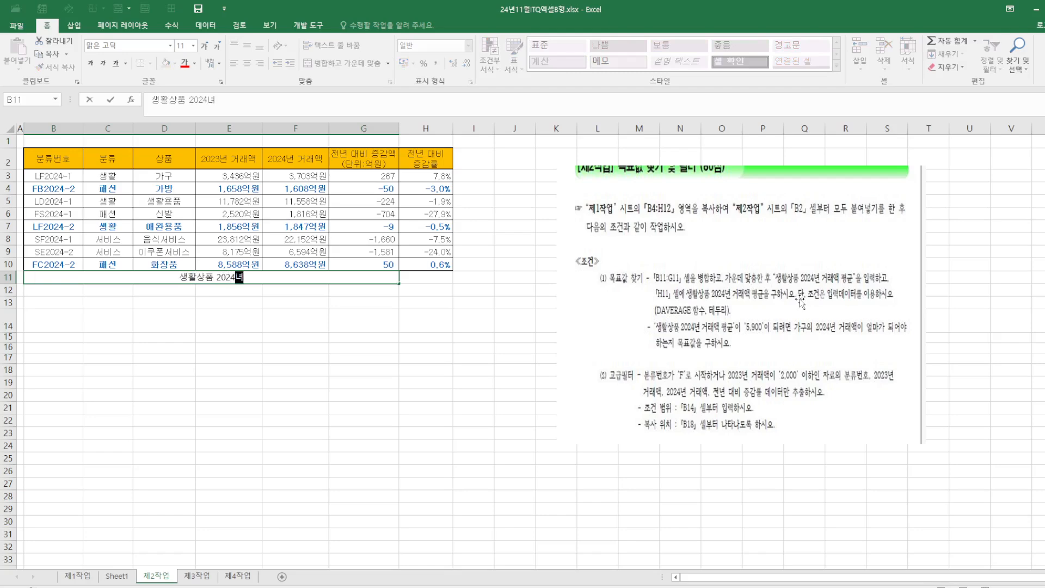
text(ㄴ 거래)
text(액)
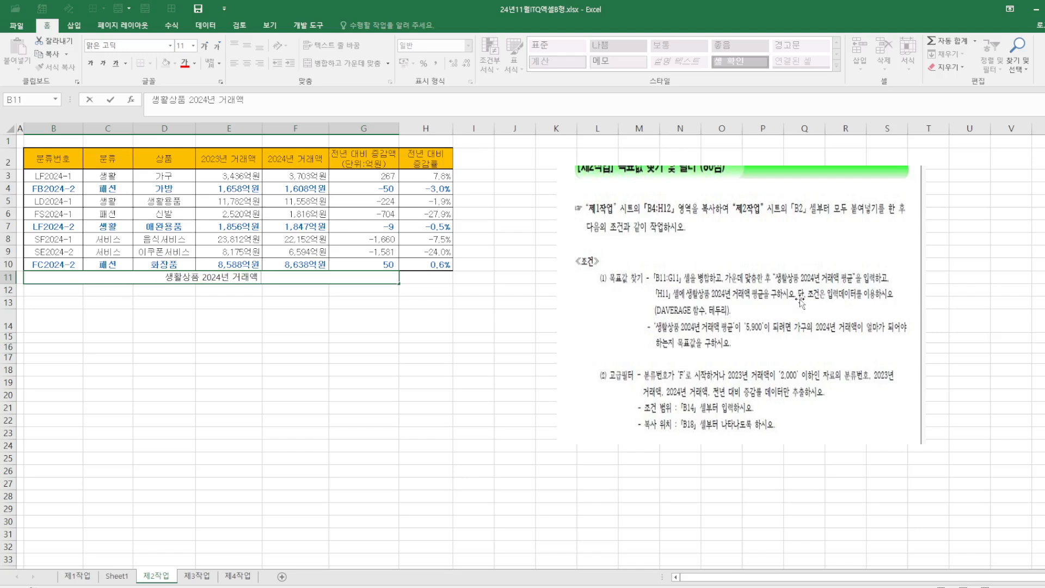
text( 평ㄱㅠㄴ)
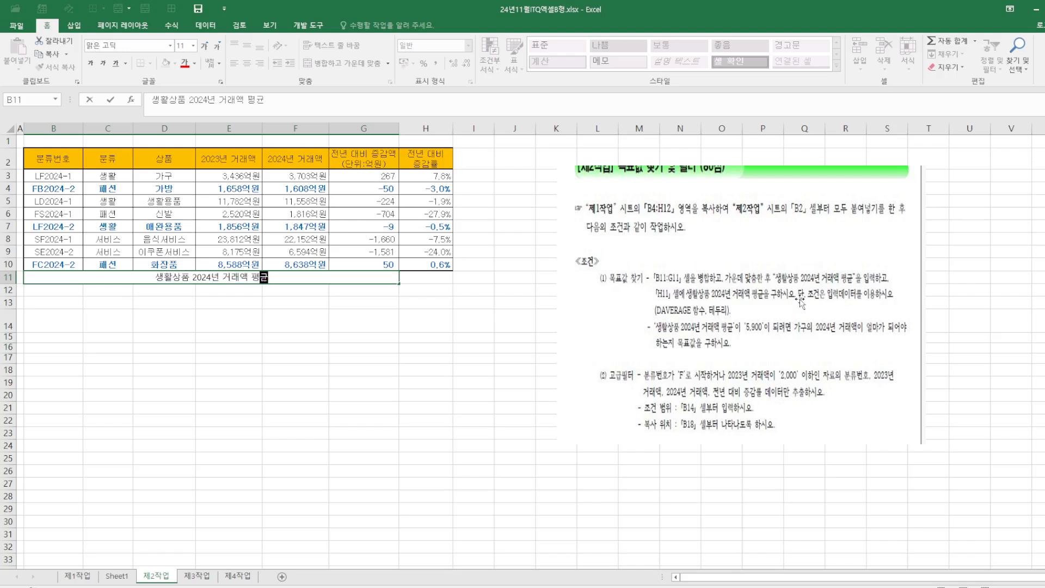
Enter in H11 the formula =DAVERAGE(B2:H10,F2,C2:C3) using the function arguments dialog
click(447, 281)
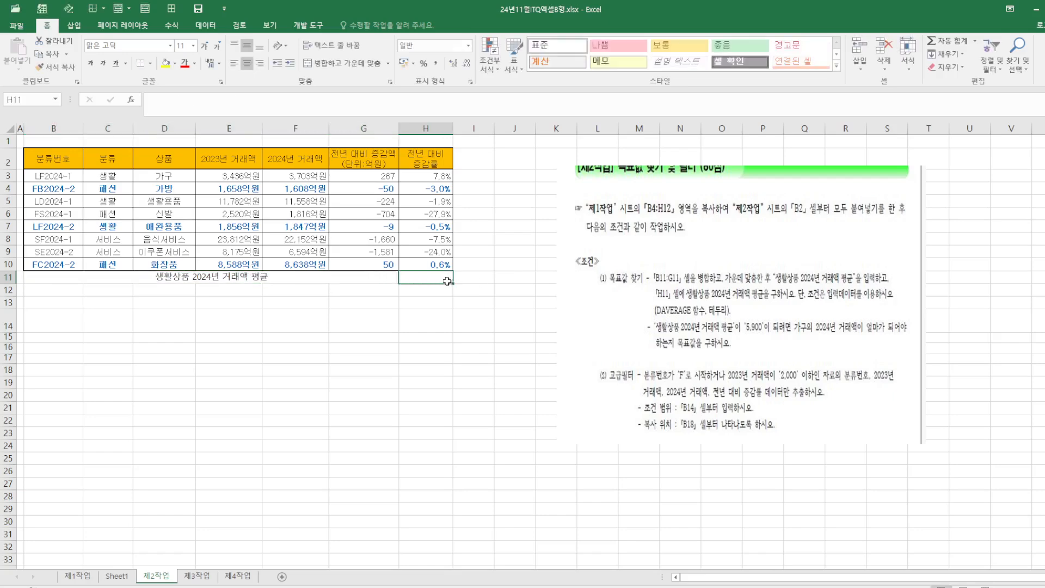
text(=)
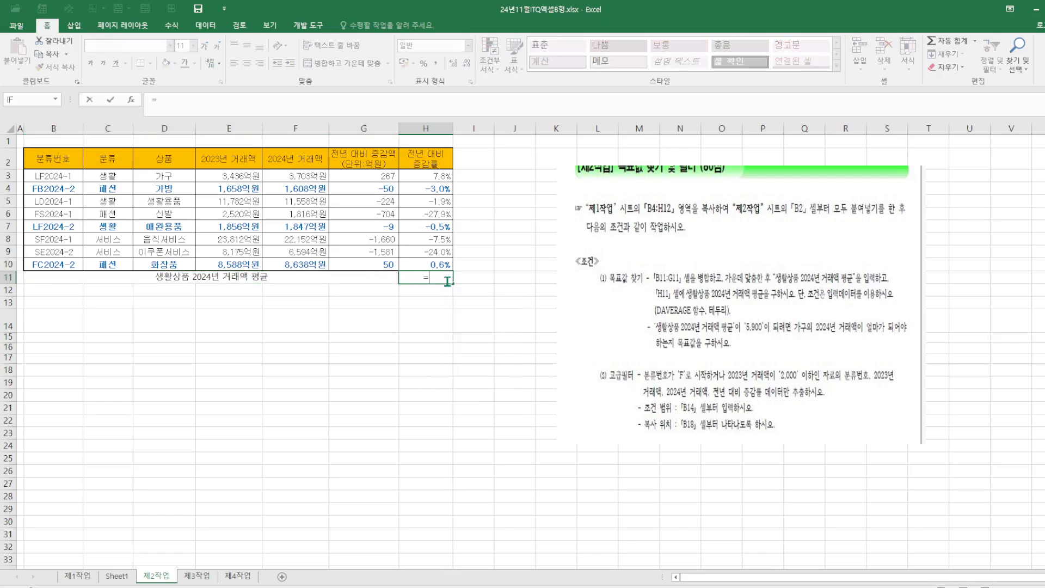
text(DA)
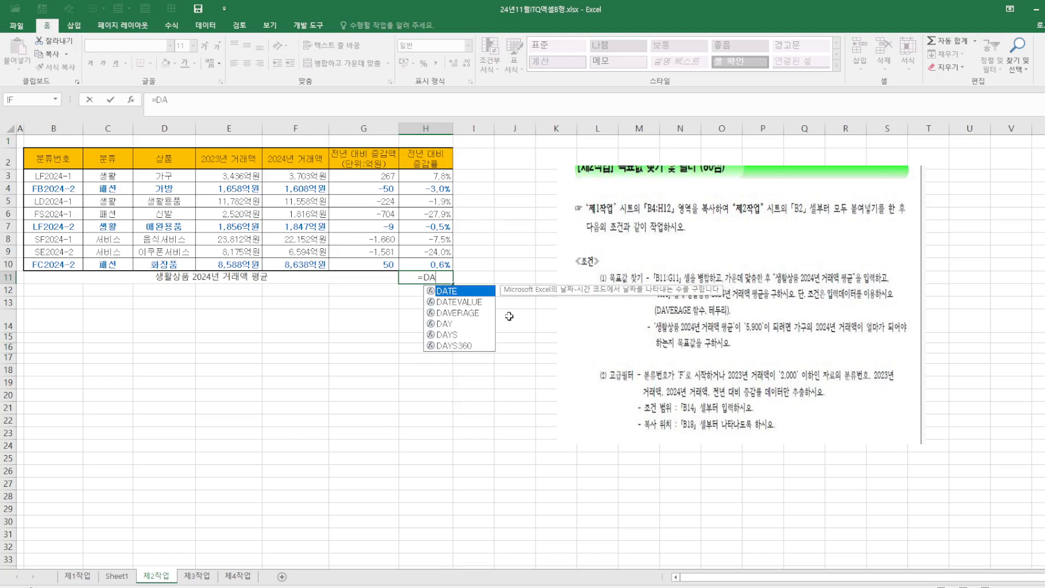
double_click(474, 313)
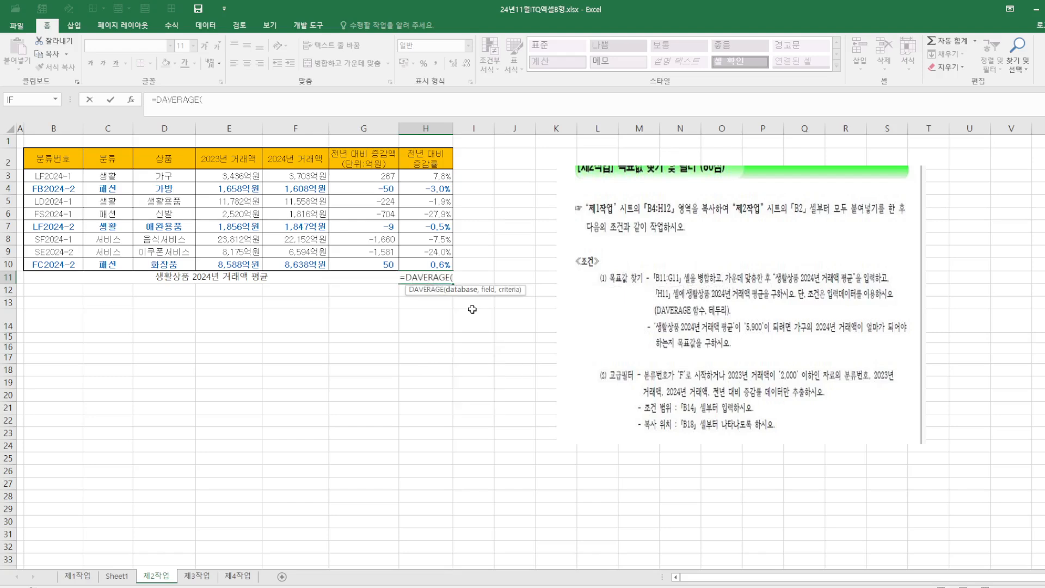
click(131, 100)
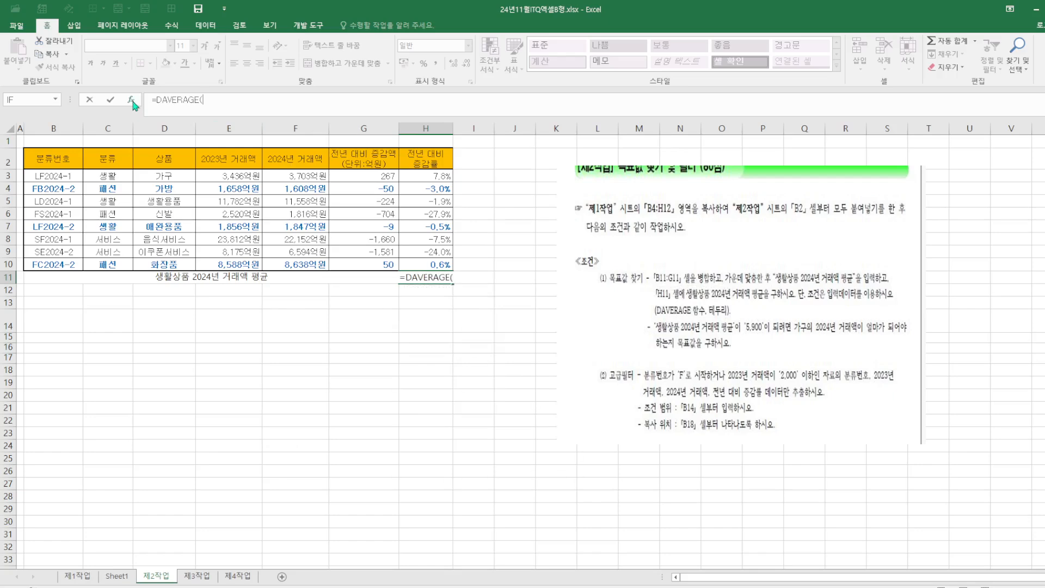
drag(615, 285, 726, 158)
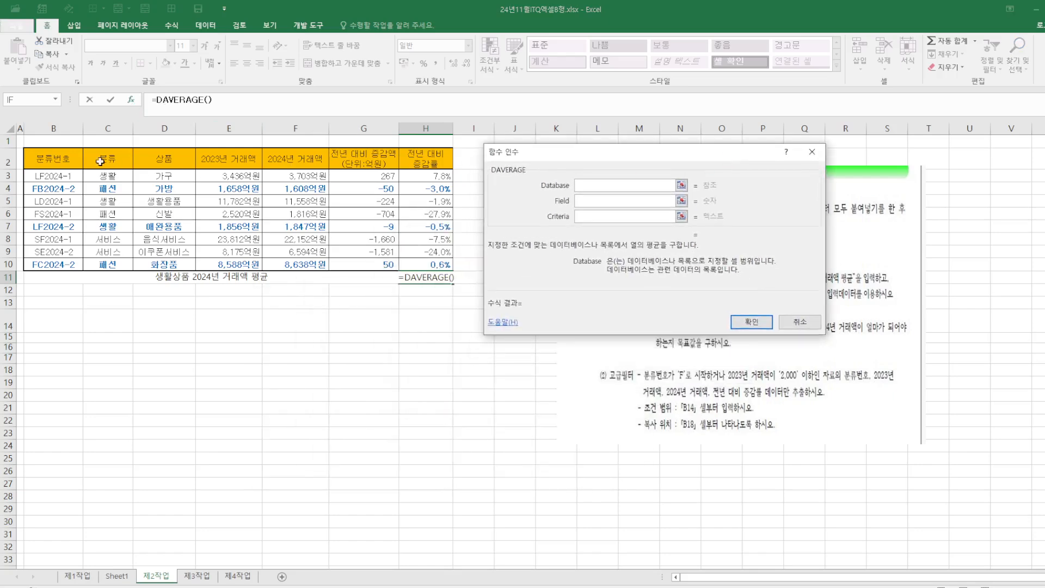
drag(52, 158, 430, 267)
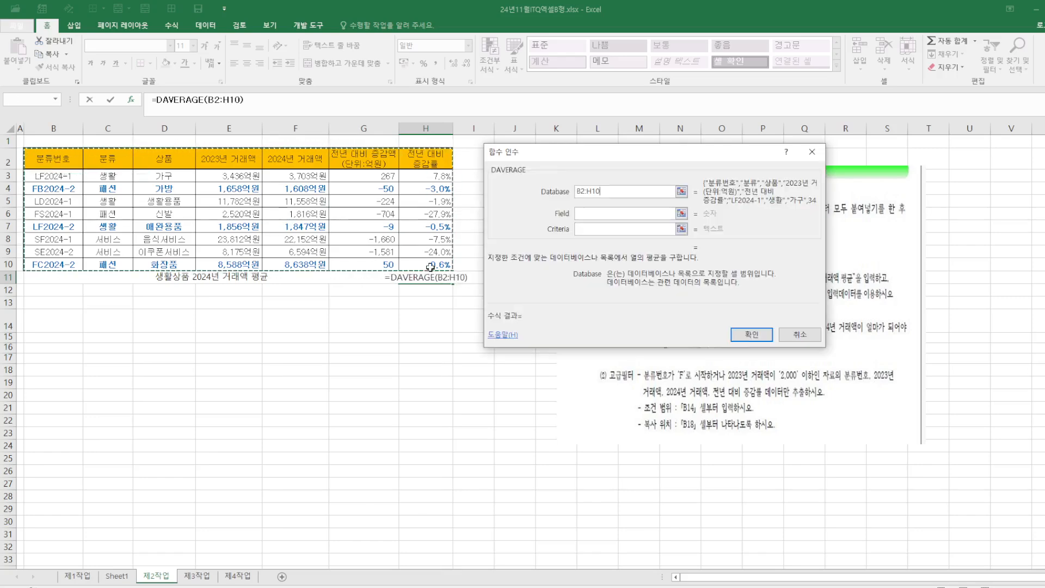
click(621, 214)
drag(651, 157, 366, 294)
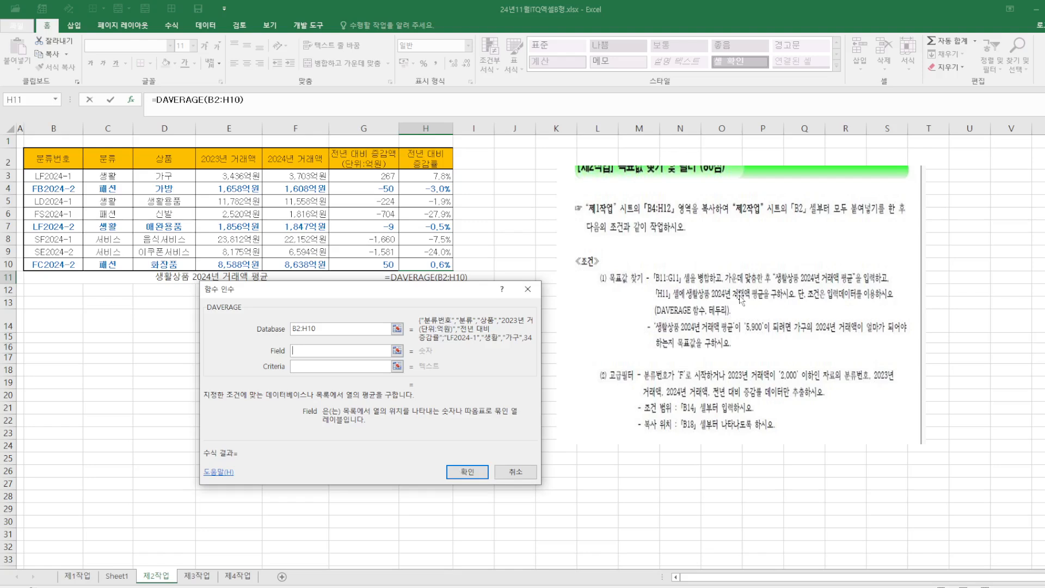
click(287, 154)
click(307, 366)
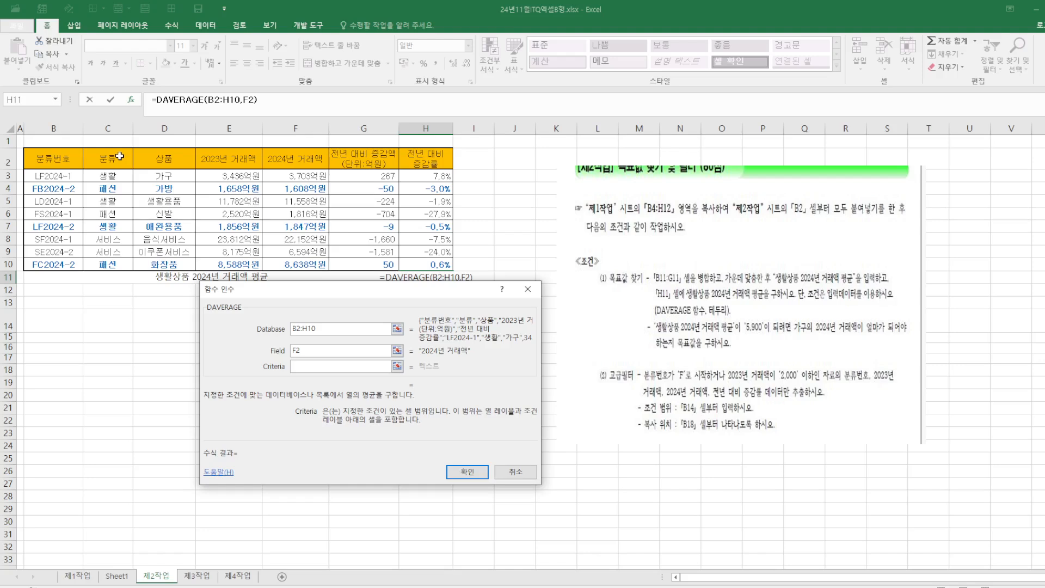
drag(119, 156, 118, 176)
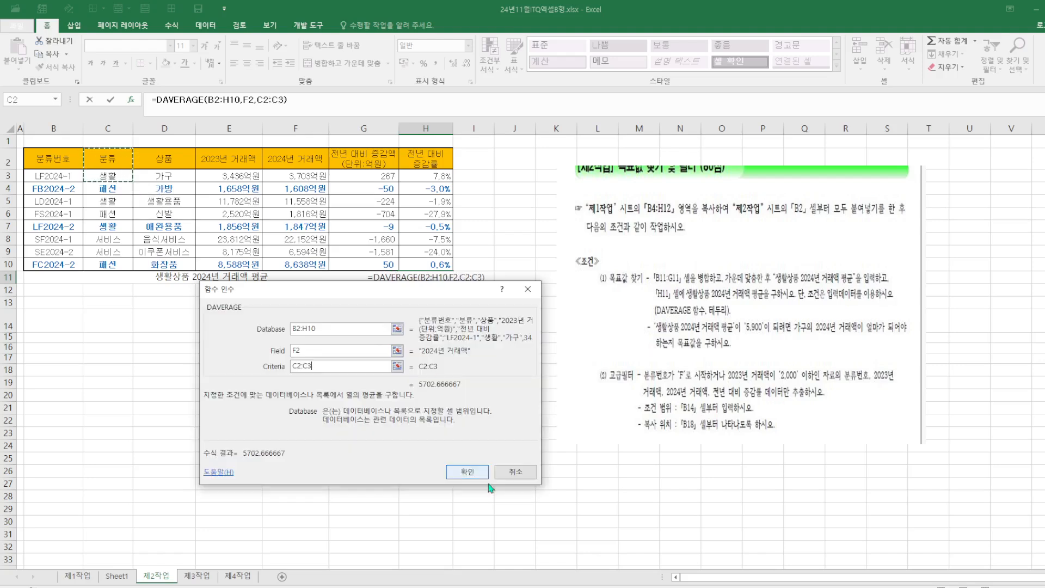
click(469, 472)
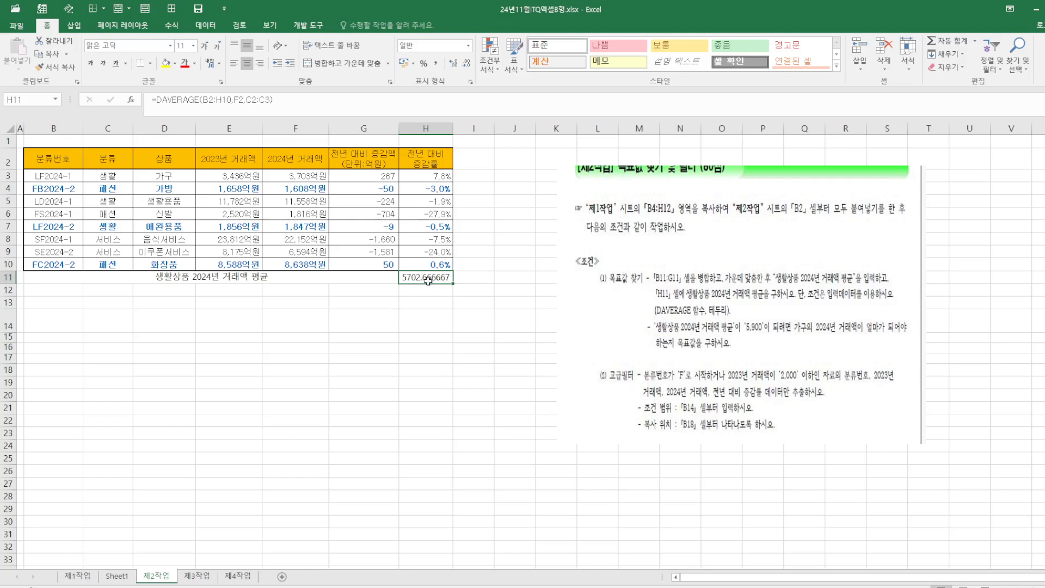
Run Goal Seek setting H11 to 5900 by changing cell F3
click(212, 30)
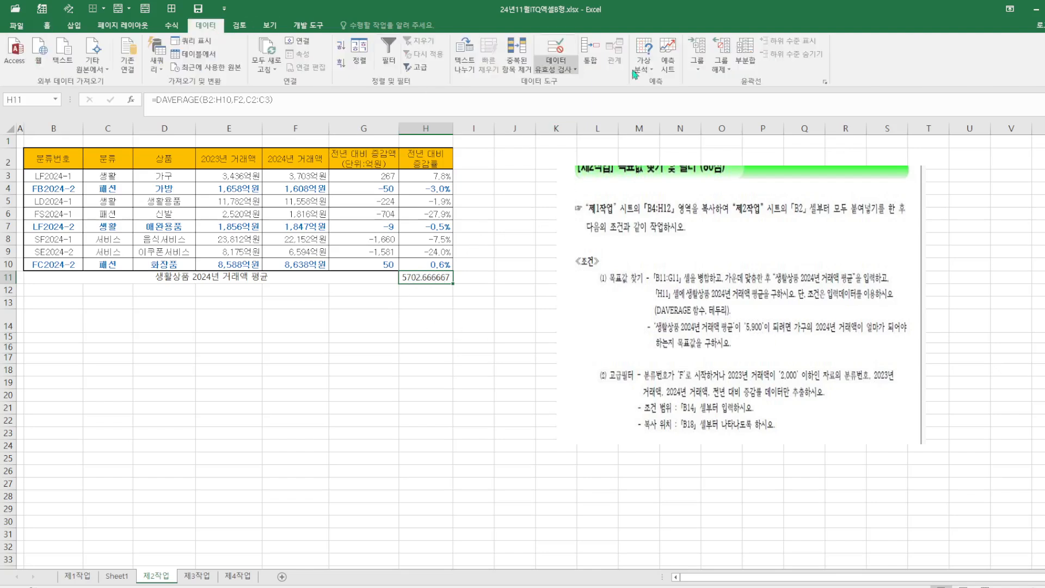
click(651, 69)
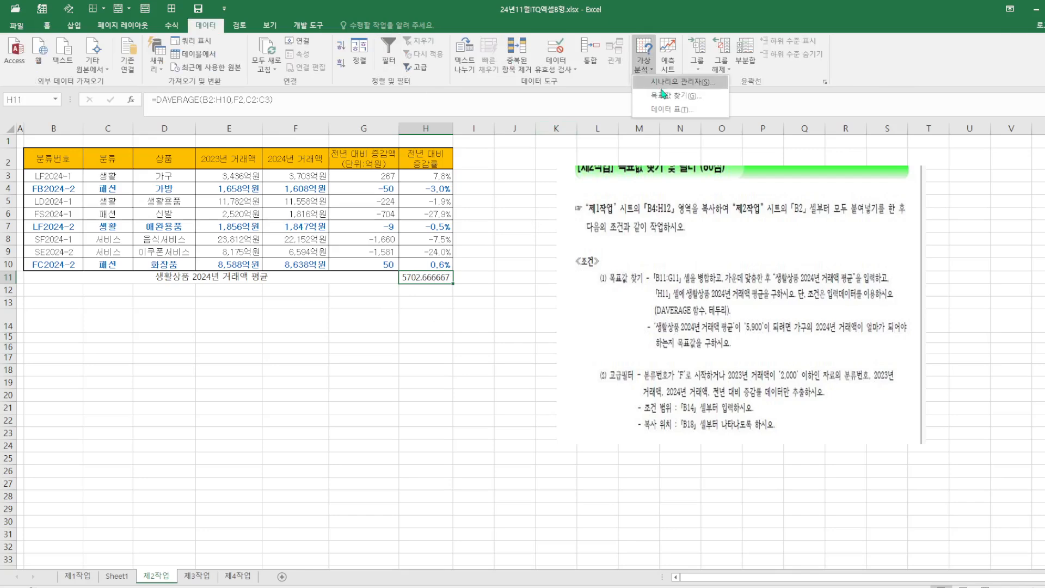
click(665, 97)
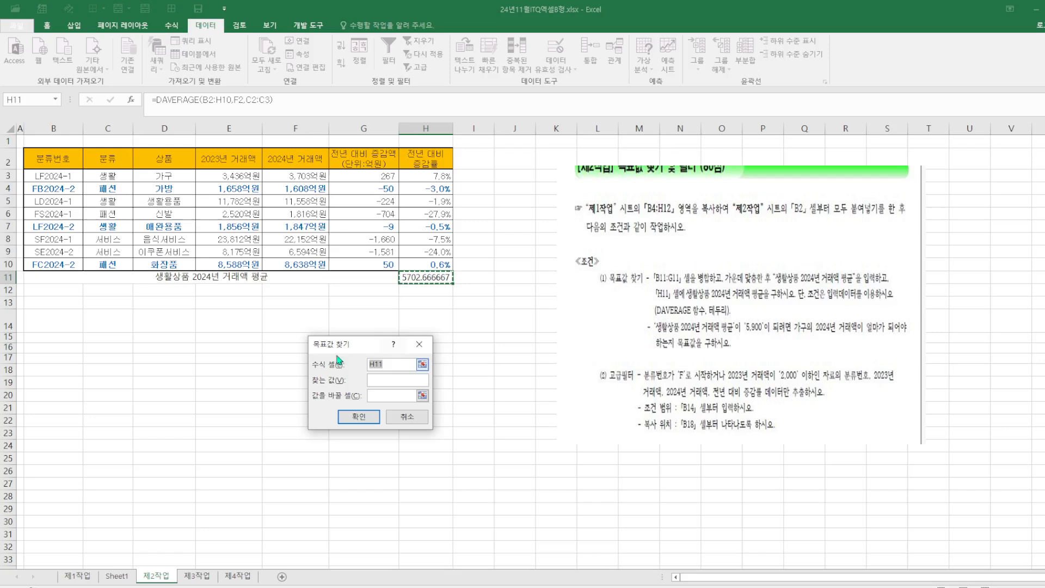
drag(344, 346, 543, 161)
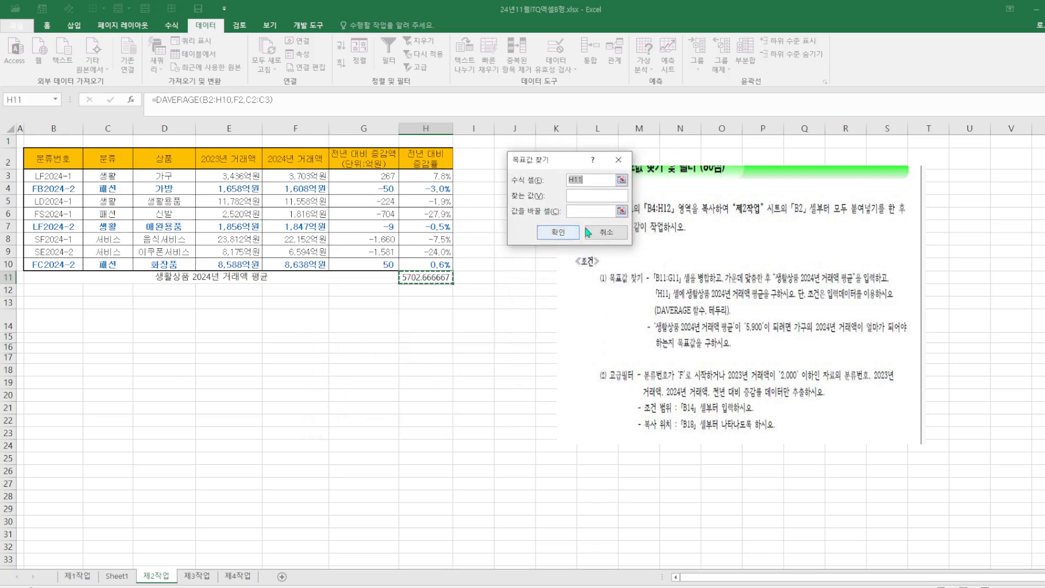
click(583, 197)
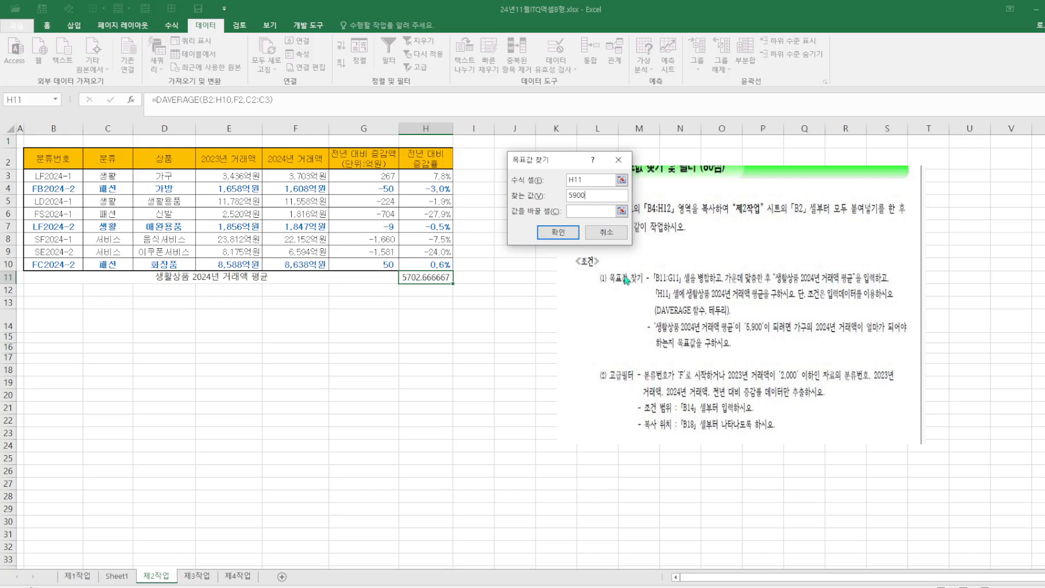
click(596, 211)
click(308, 177)
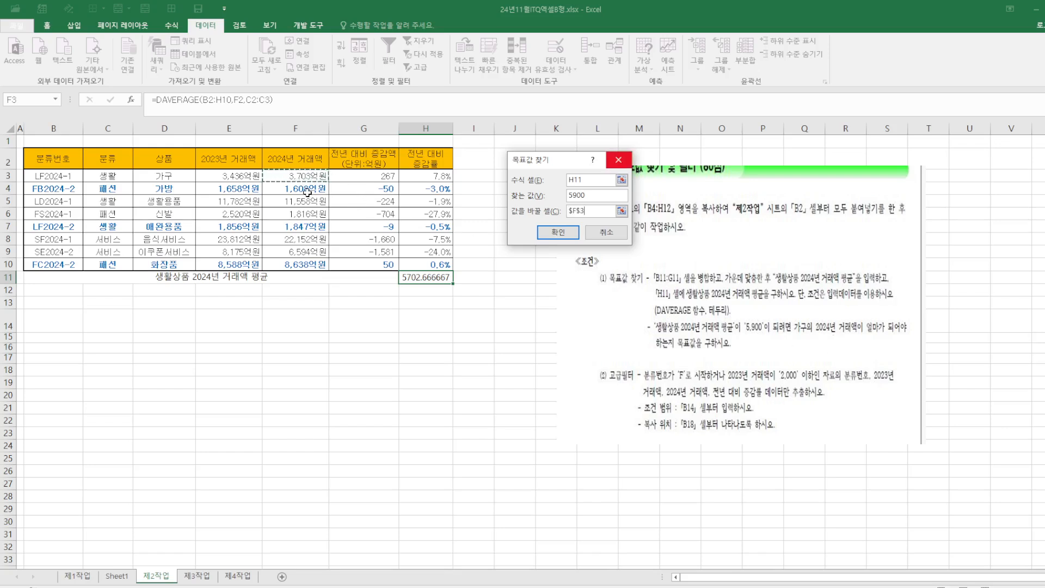
click(566, 238)
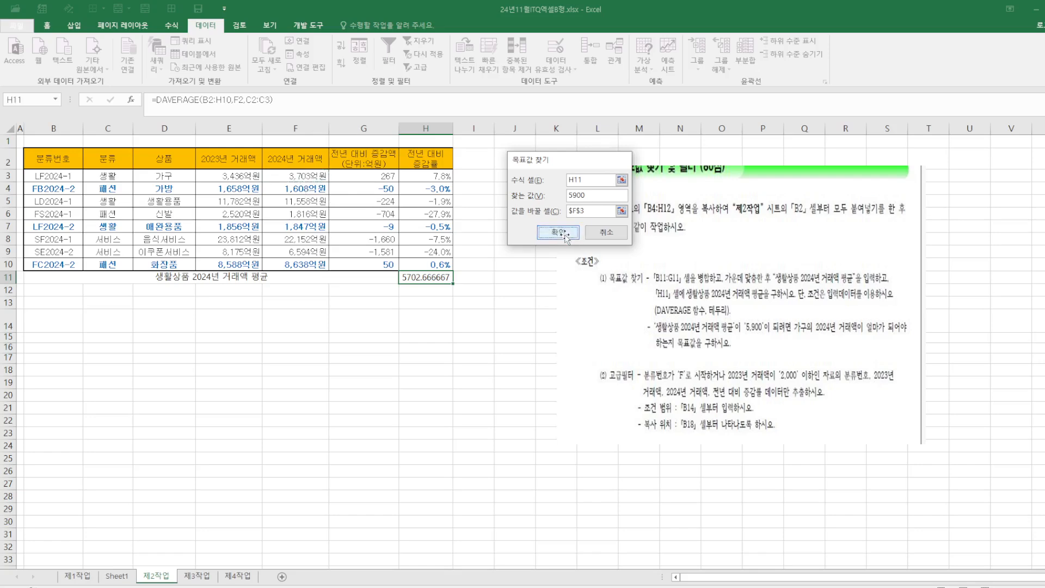
click(538, 232)
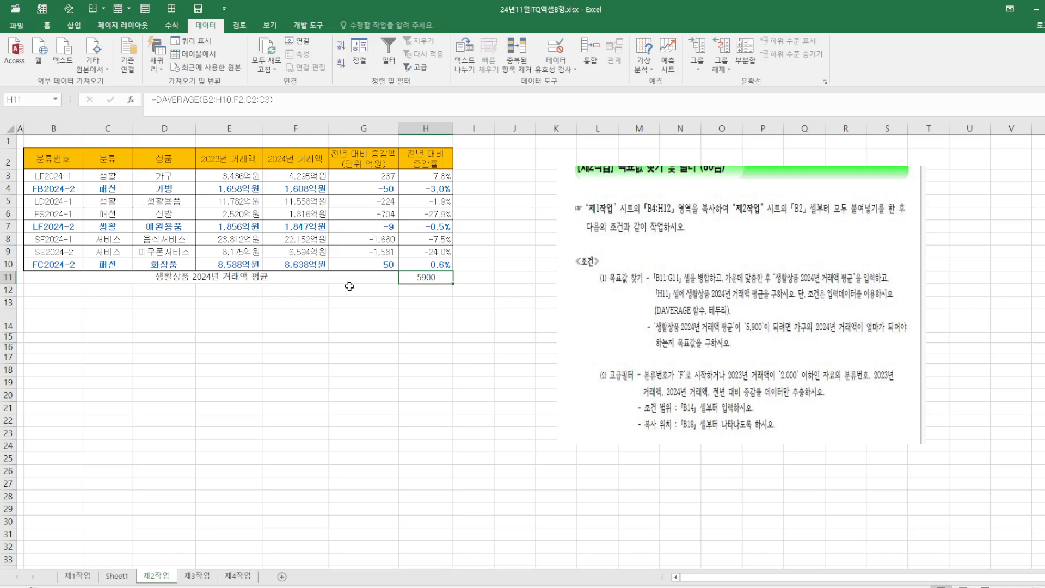
Apply all borders to the B11:H11 row
drag(63, 275, 418, 277)
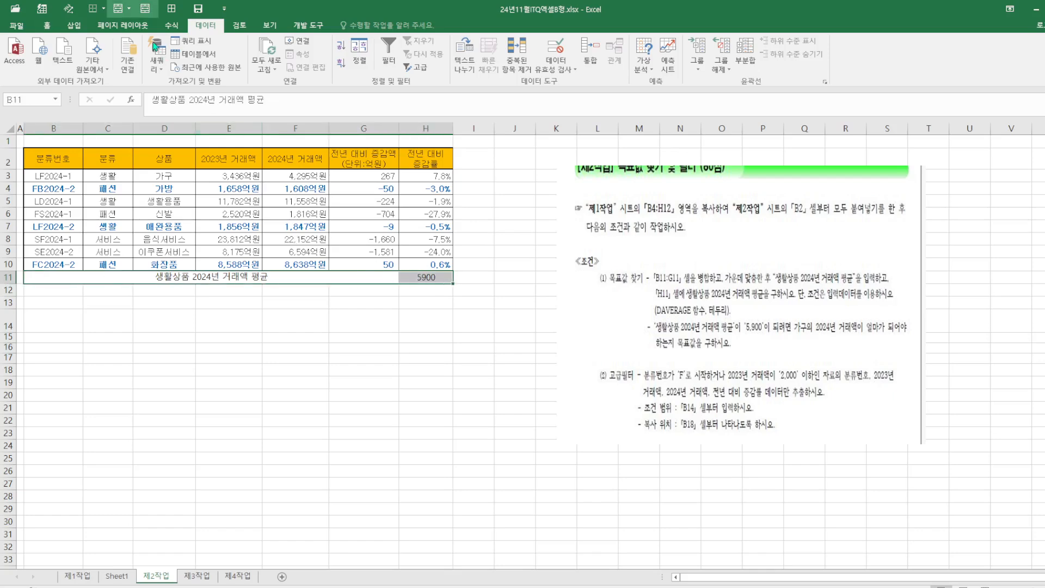
click(47, 26)
click(151, 63)
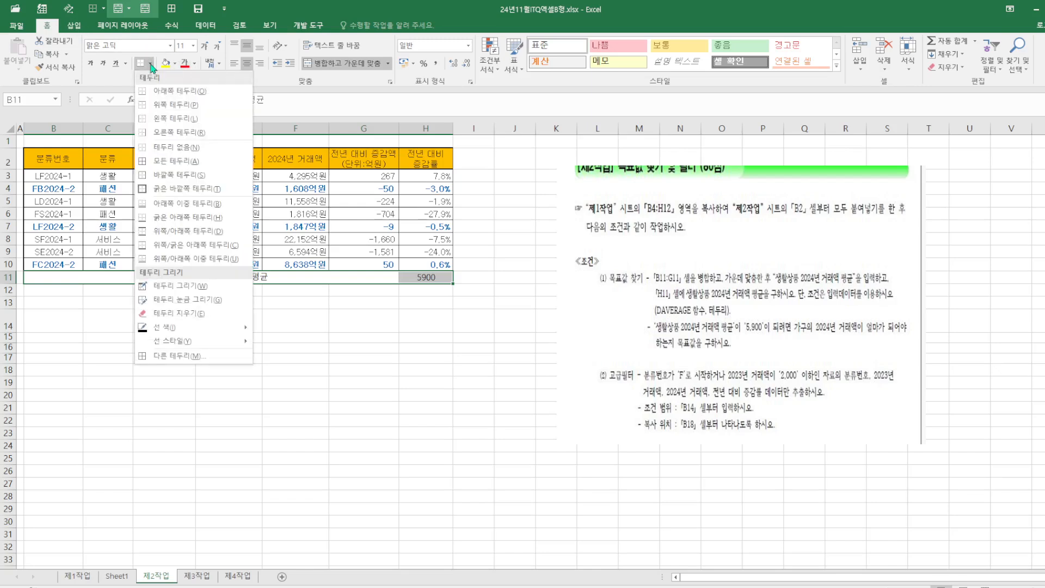
click(179, 161)
click(459, 418)
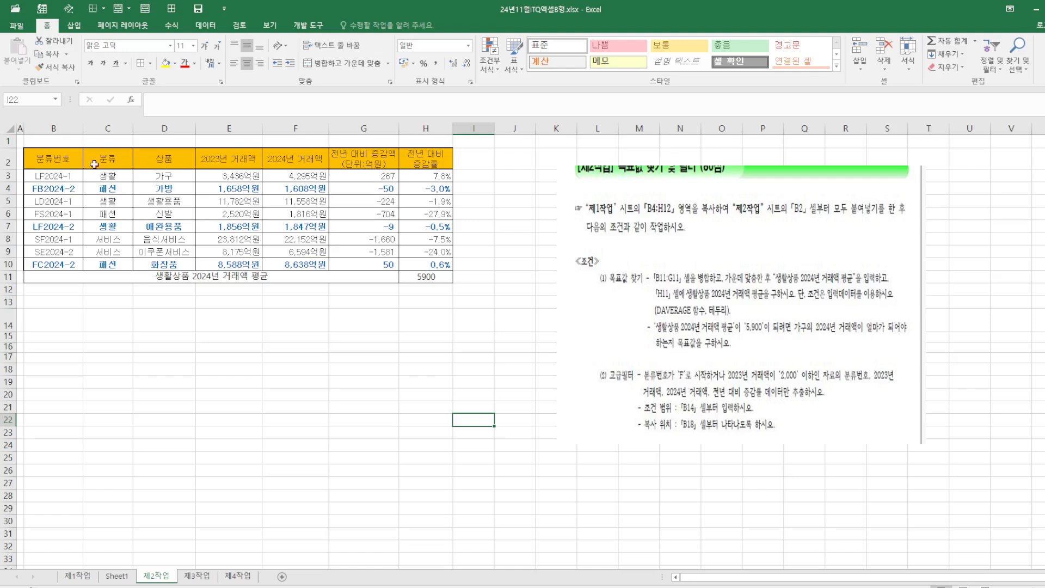
Copy the 분류번호 and 2023년 거래액 headers into B14:C14 as the criteria headings
click(70, 157)
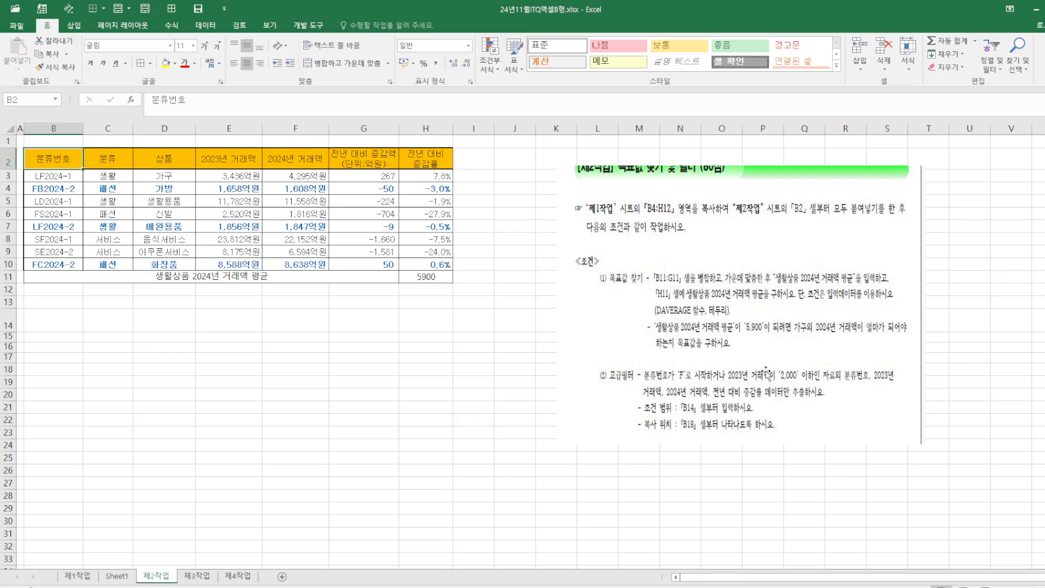
ctrl+click(242, 160)
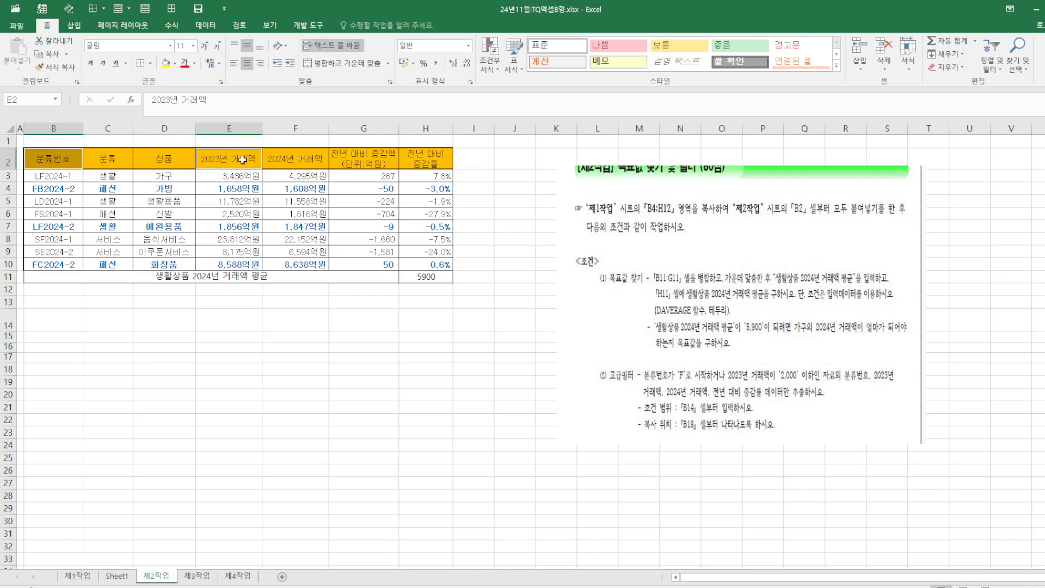
right_click(242, 159)
click(268, 175)
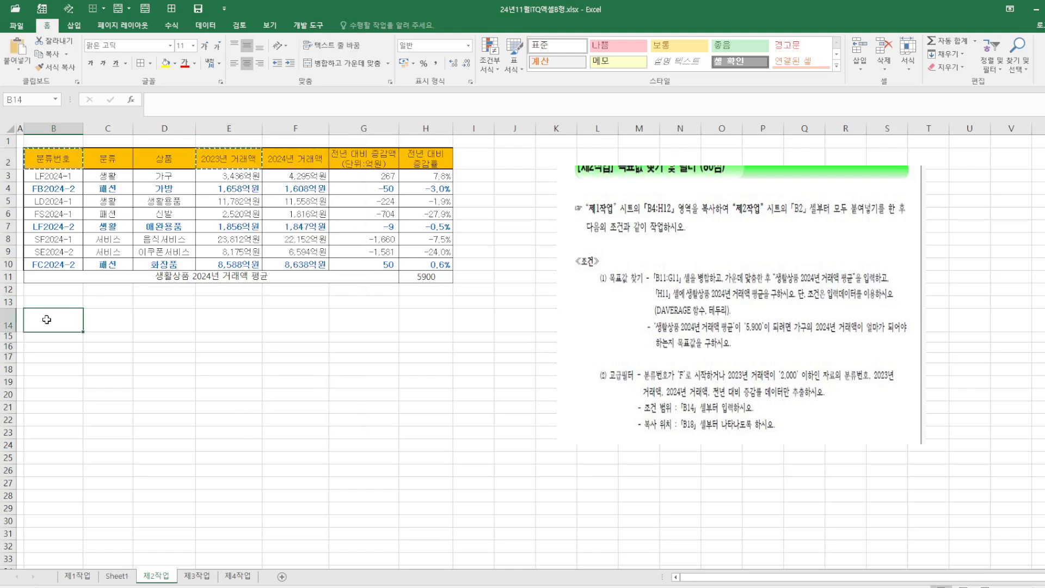
right_click(48, 319)
click(71, 371)
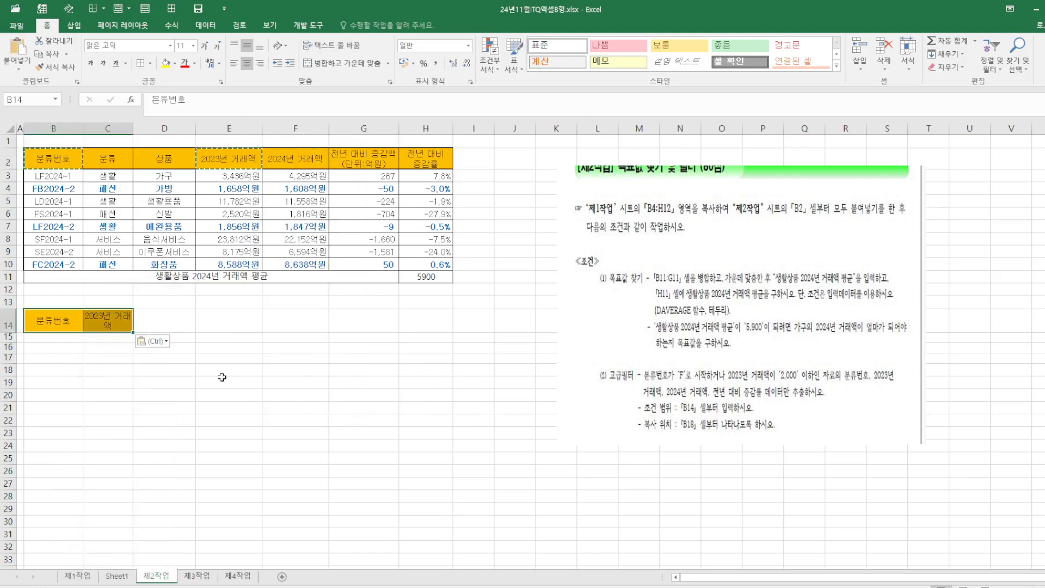
click(284, 381)
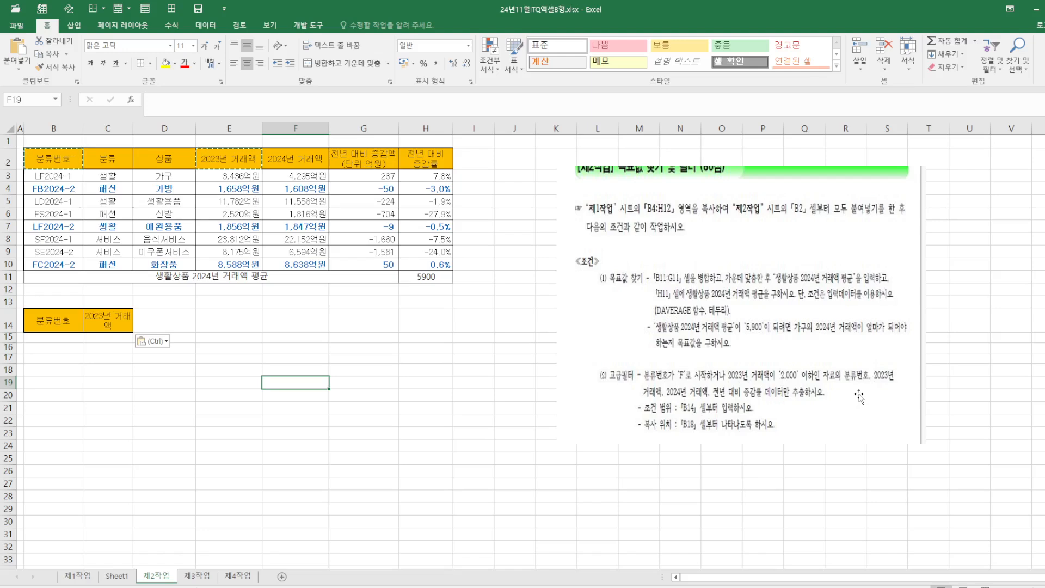
click(458, 331)
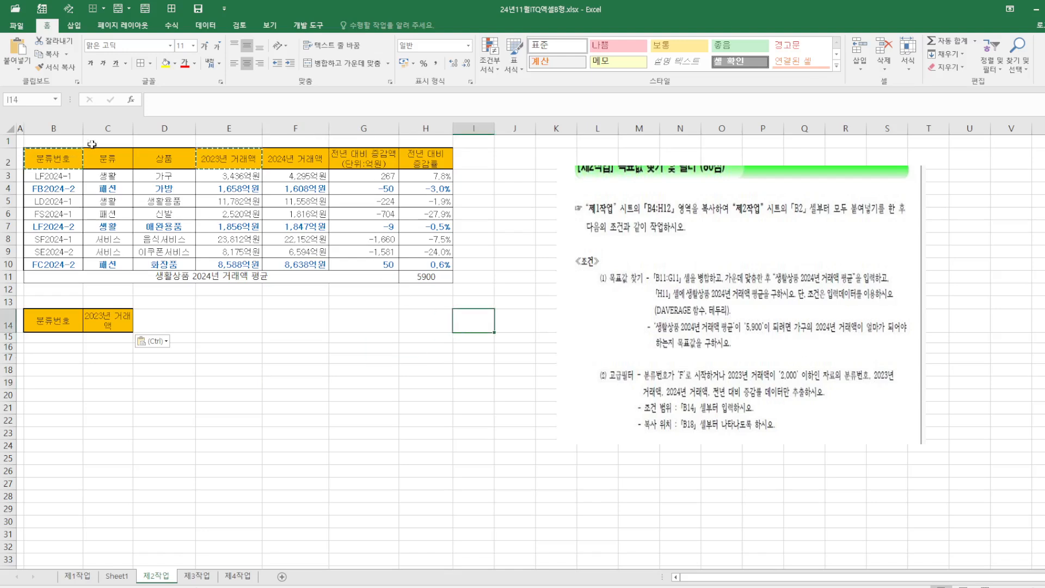
key(Escape)
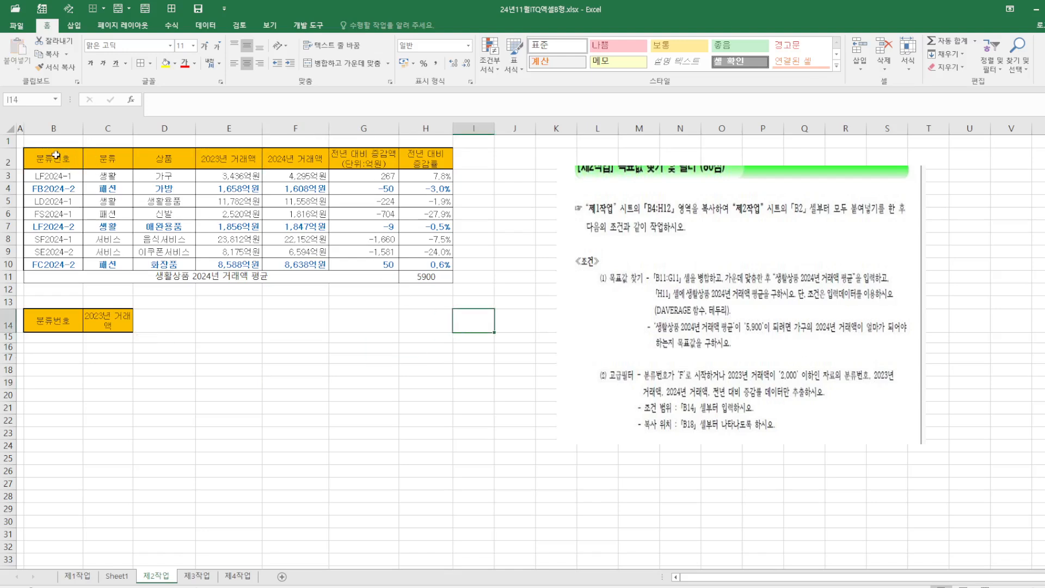
Copy the 분류번호, 2023년 거래액, 2024년 거래액 and 전년 대비 증감률 headers into B18:E18 as the output headings
click(56, 155)
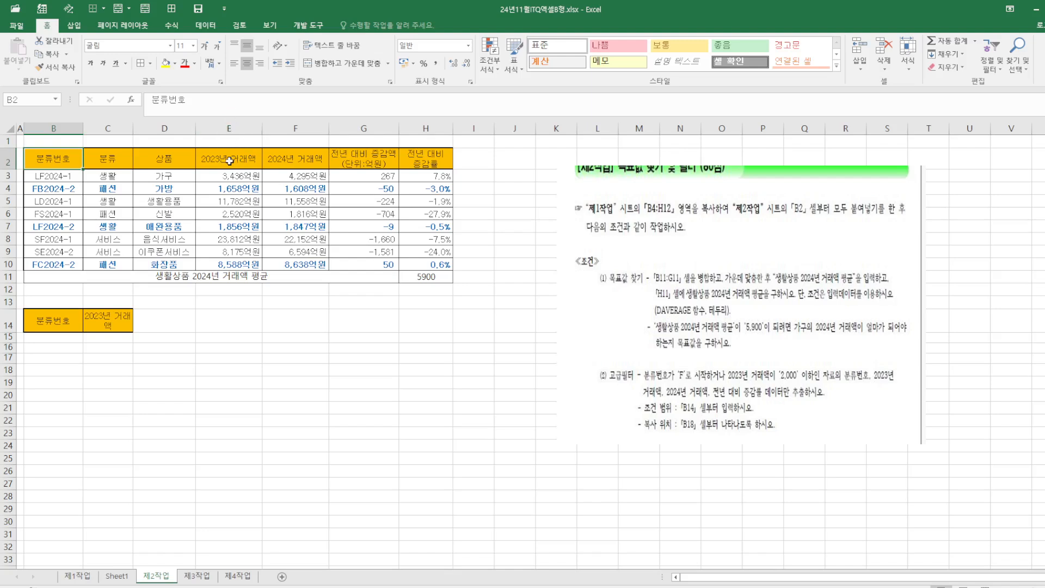
drag(230, 161, 346, 159)
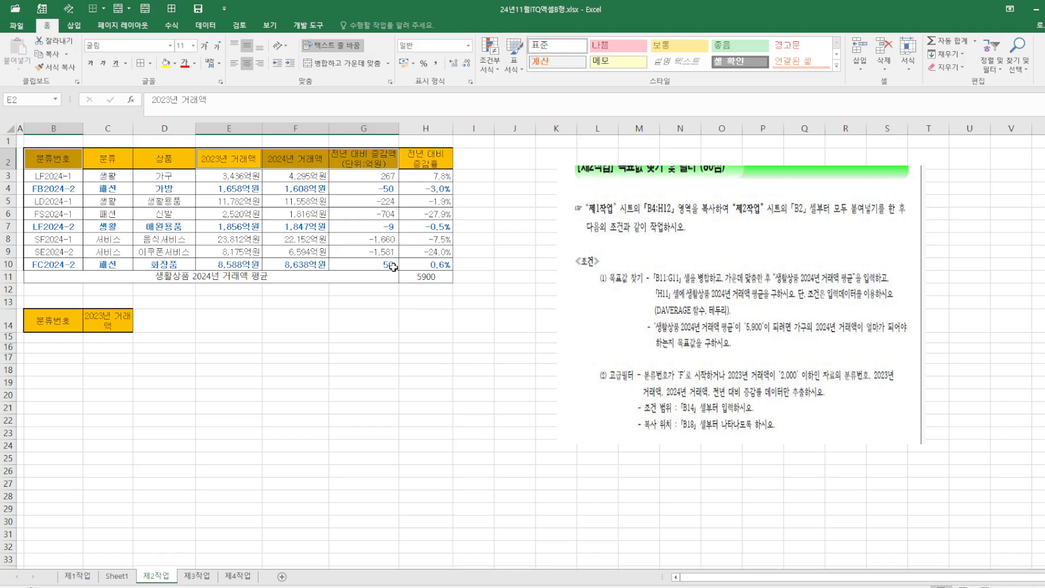
click(473, 399)
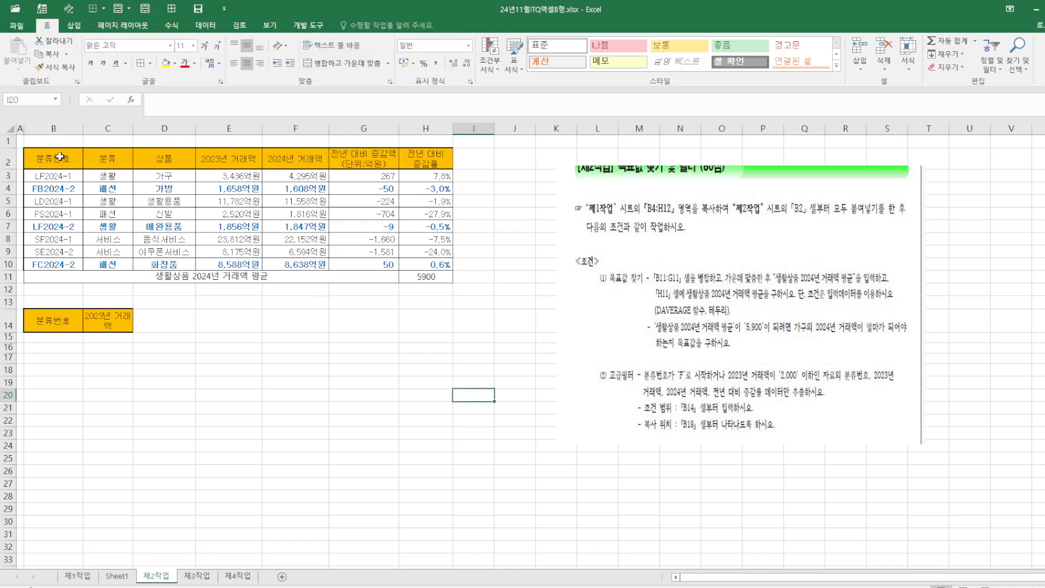
click(60, 157)
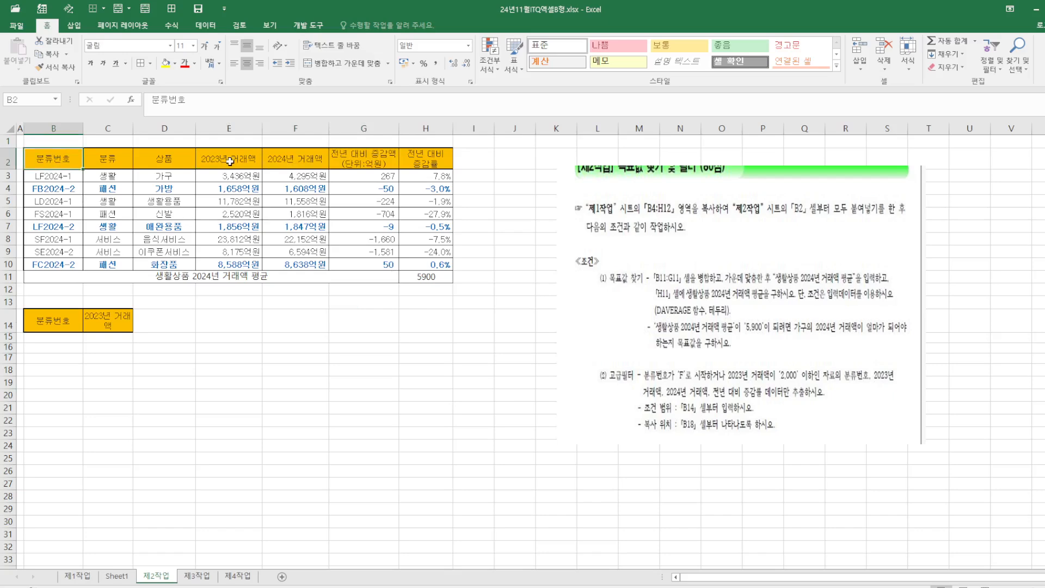
ctrl+drag(229, 161, 294, 162)
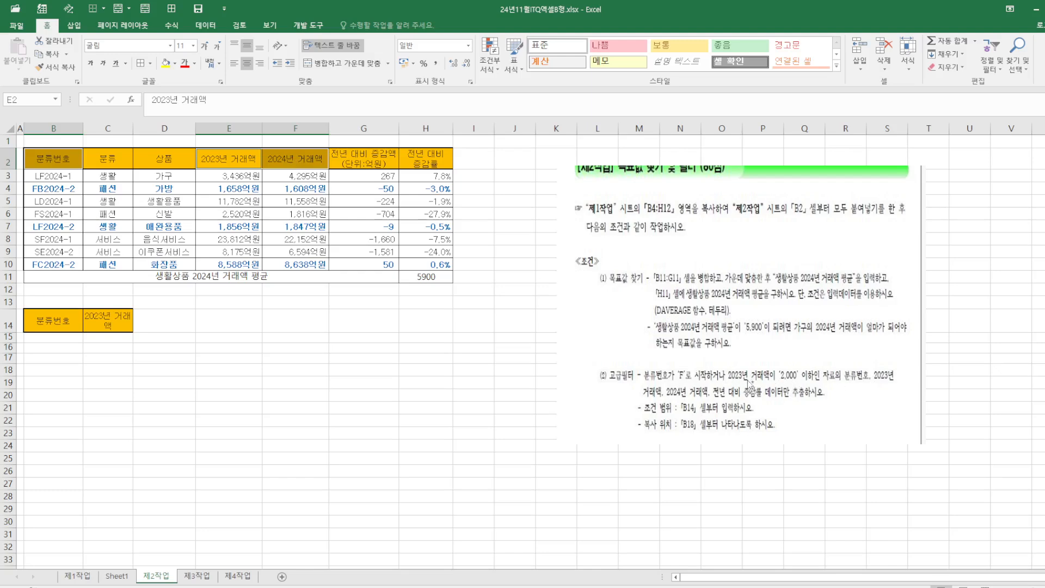
ctrl+click(436, 154)
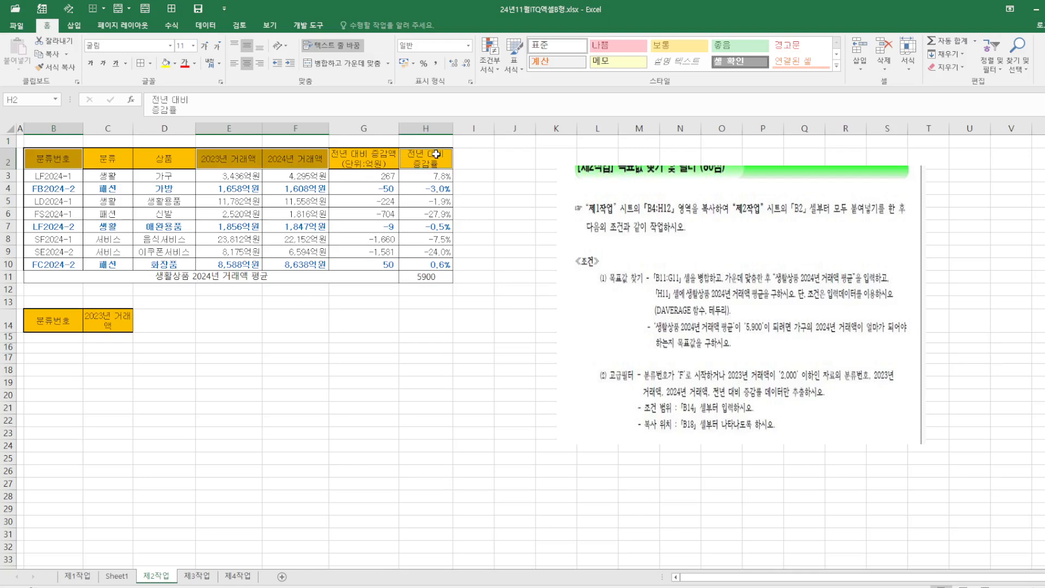
right_click(436, 154)
click(497, 176)
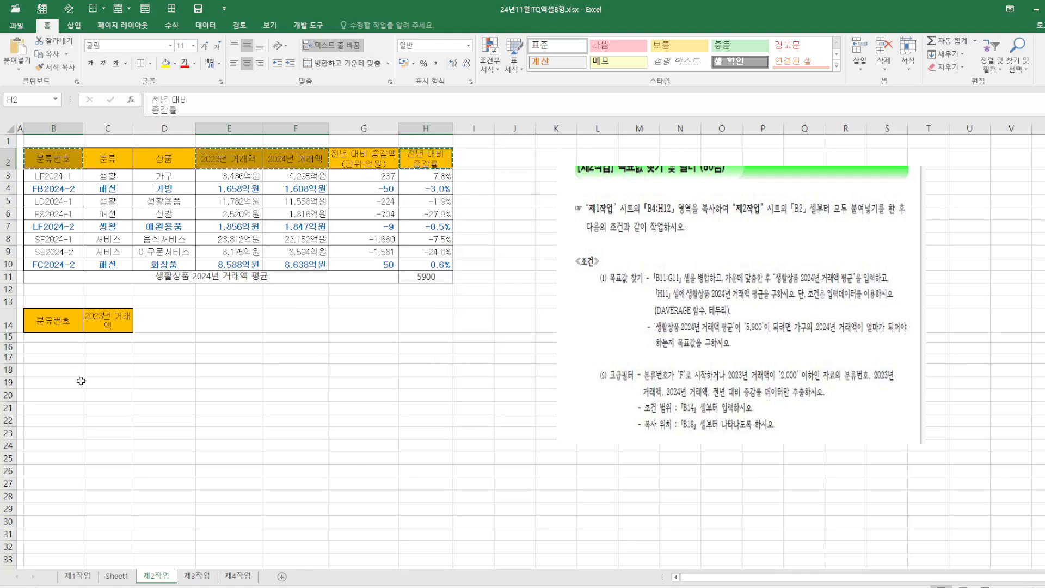
click(59, 374)
right_click(59, 374)
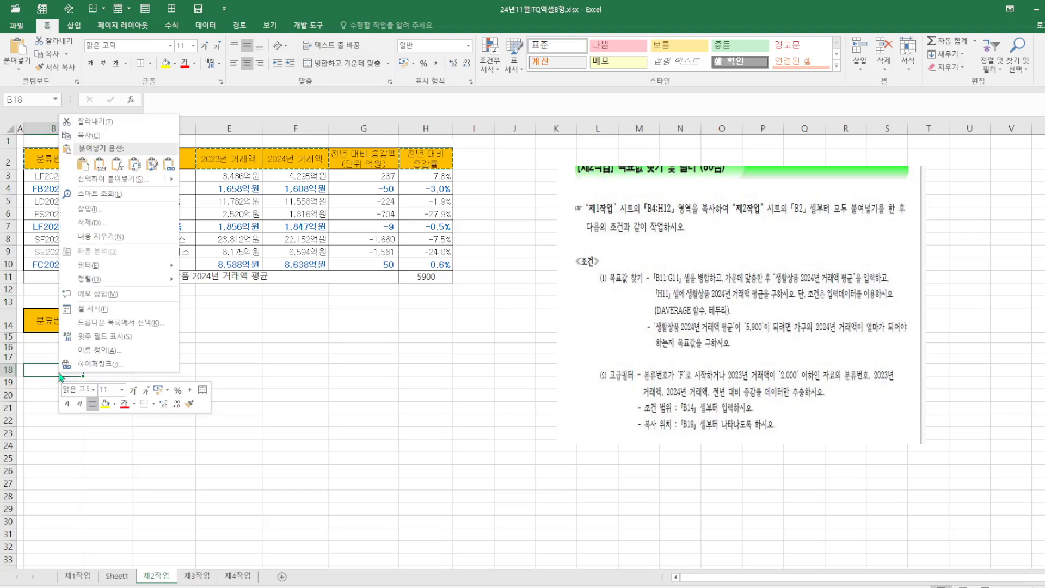
click(82, 164)
click(414, 373)
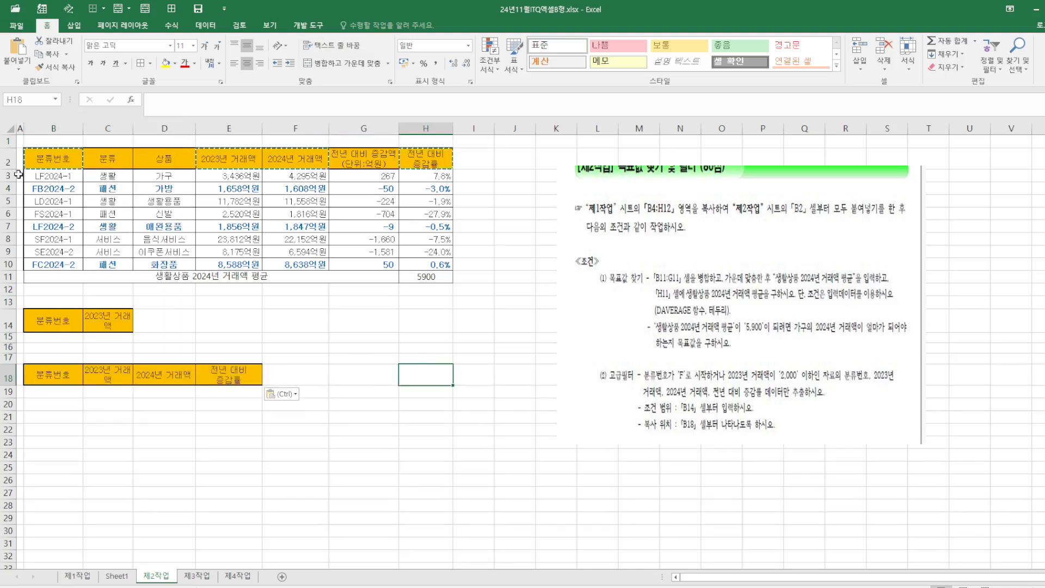
drag(57, 159, 425, 264)
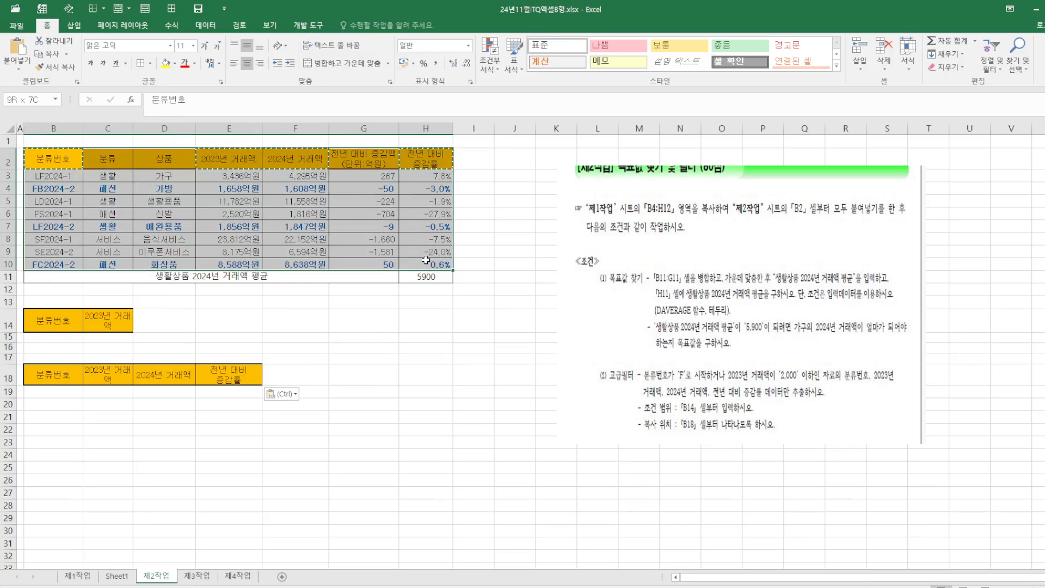
click(207, 26)
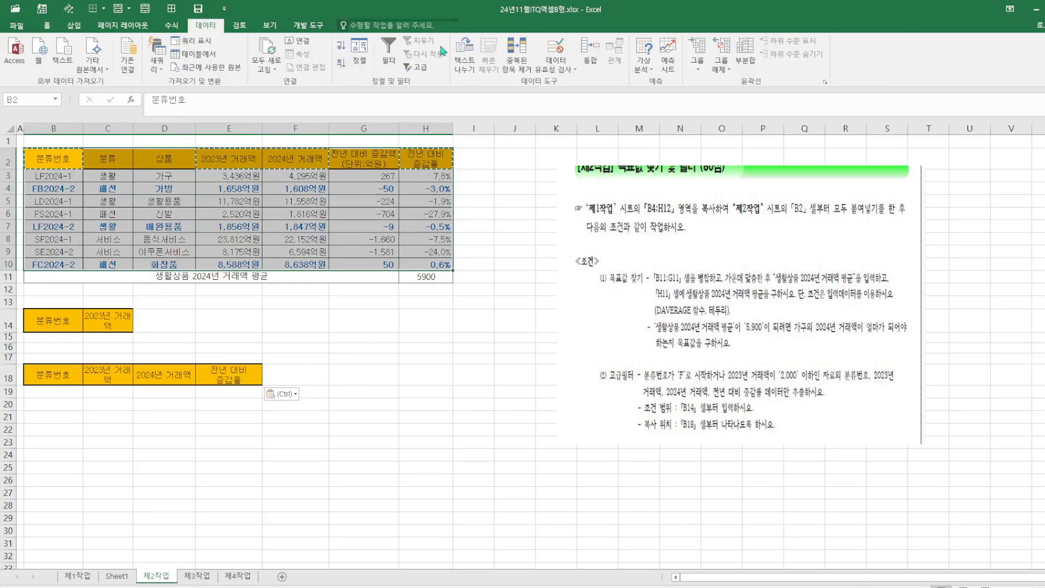
click(424, 68)
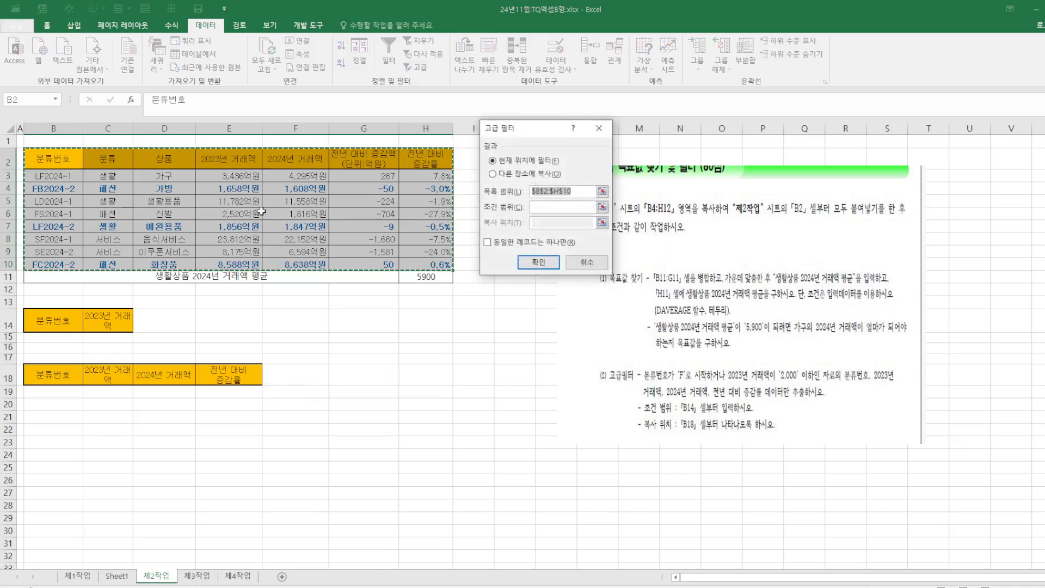
click(507, 175)
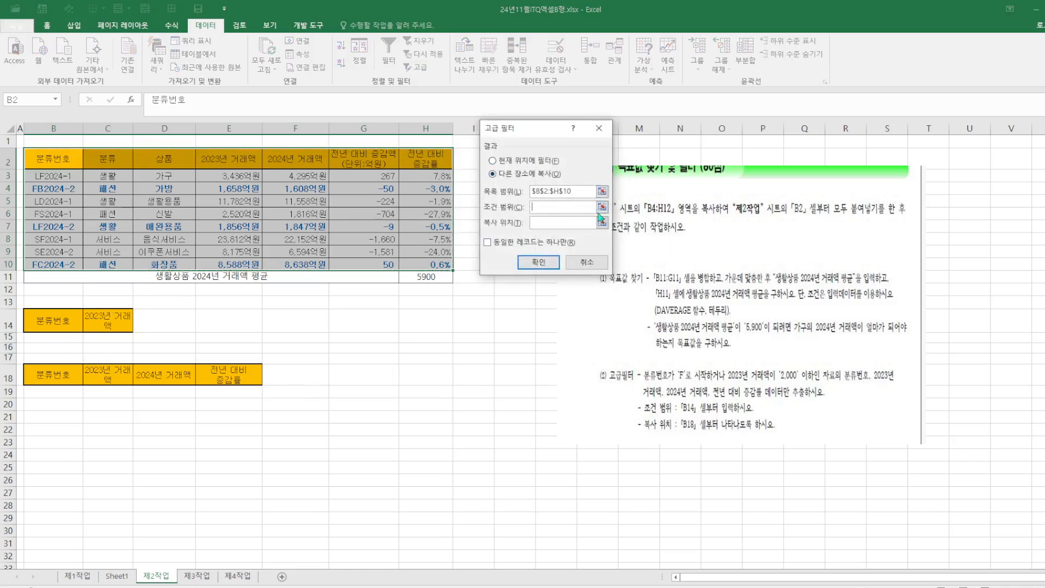
click(598, 128)
click(464, 406)
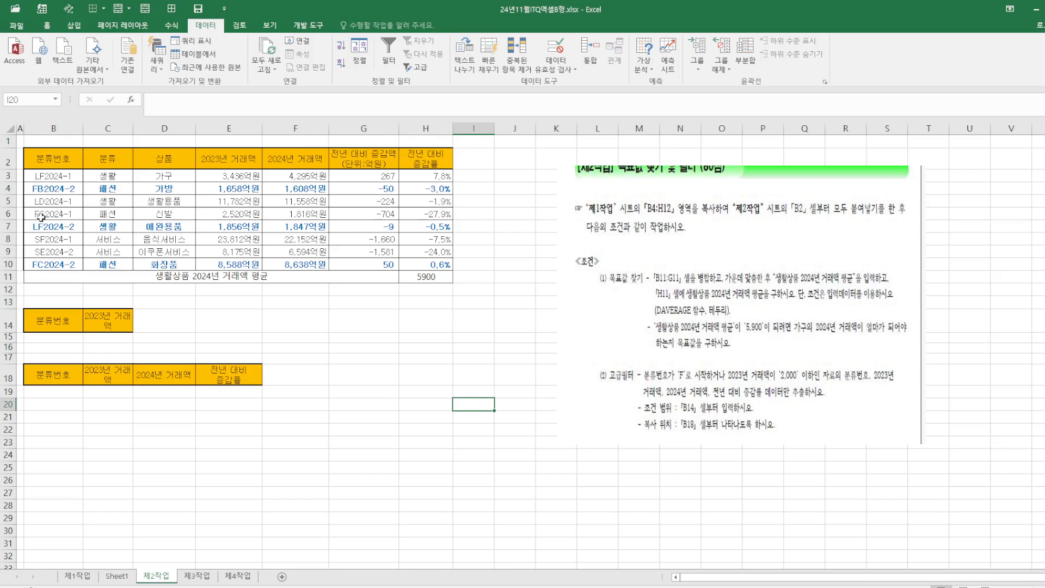
Enter the criteria F* in B15 and <=2000 in C16
click(52, 338)
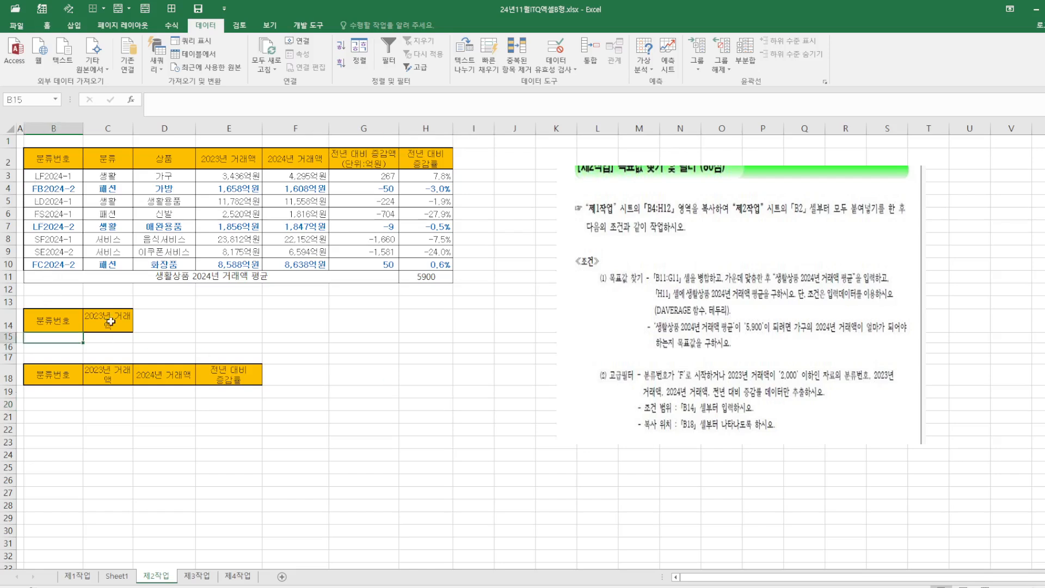
text(ㄹ)
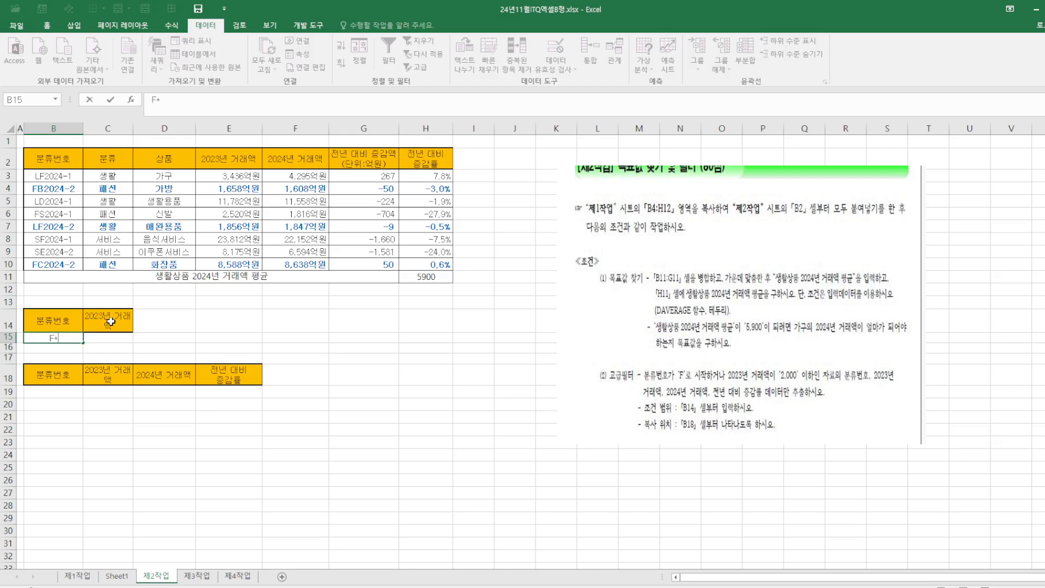
click(111, 345)
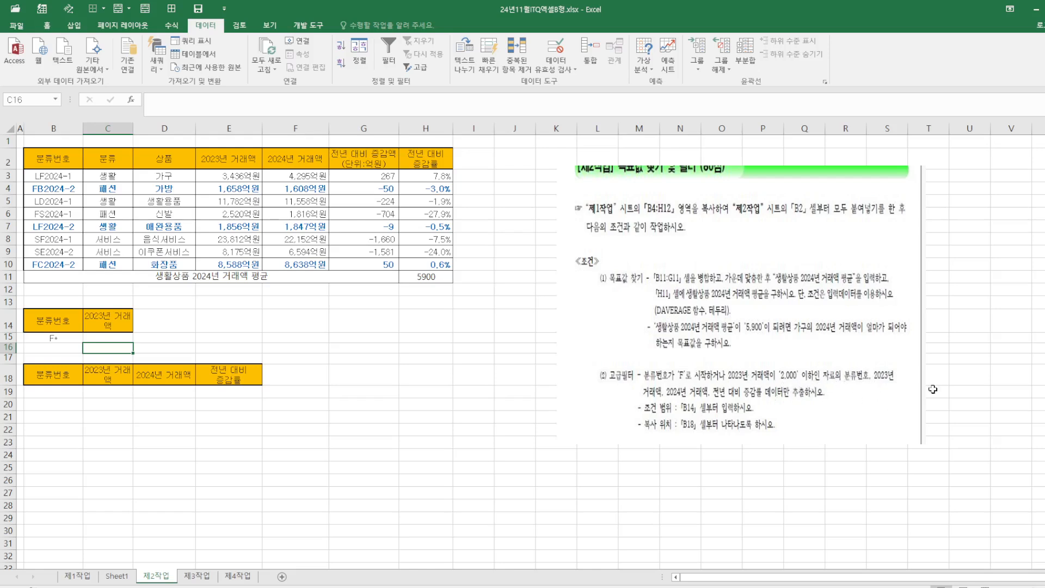
text(<)
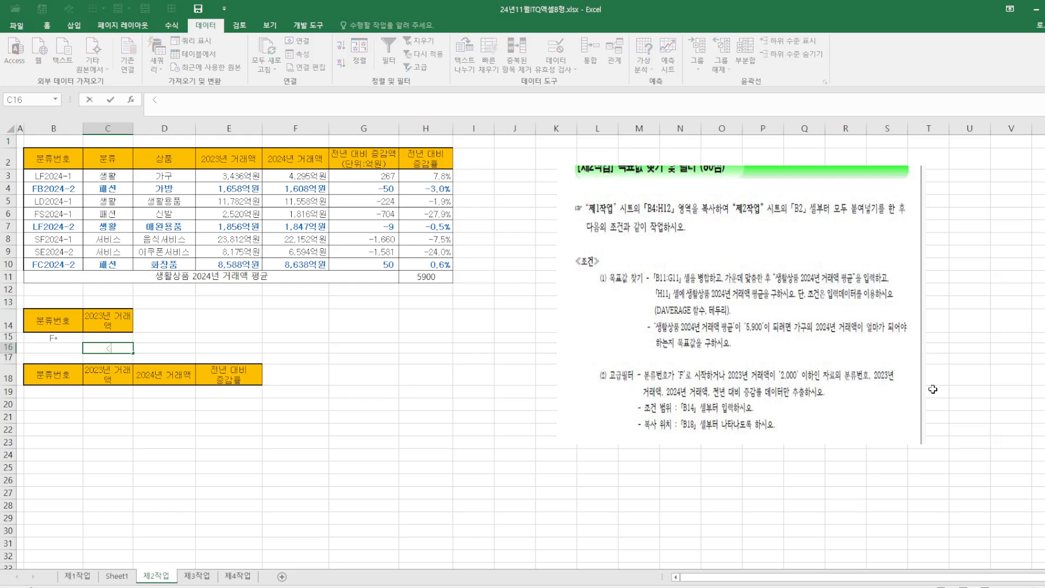
text(=2000)
click(594, 396)
Run Advanced Filter on B2:H10, copying to another location with criteria B14:C16 and output to B18:E18
click(48, 160)
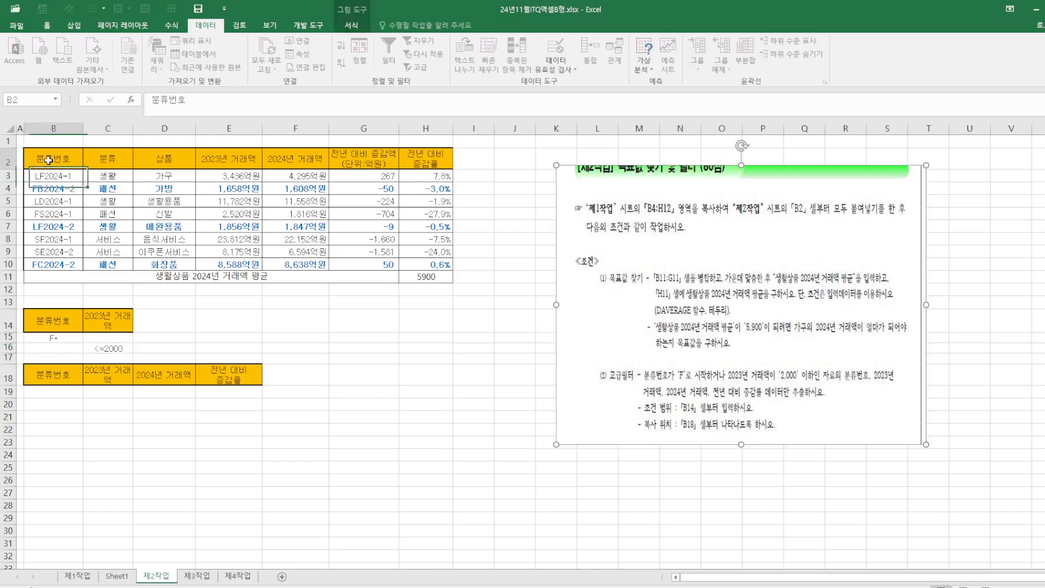
drag(49, 160, 410, 265)
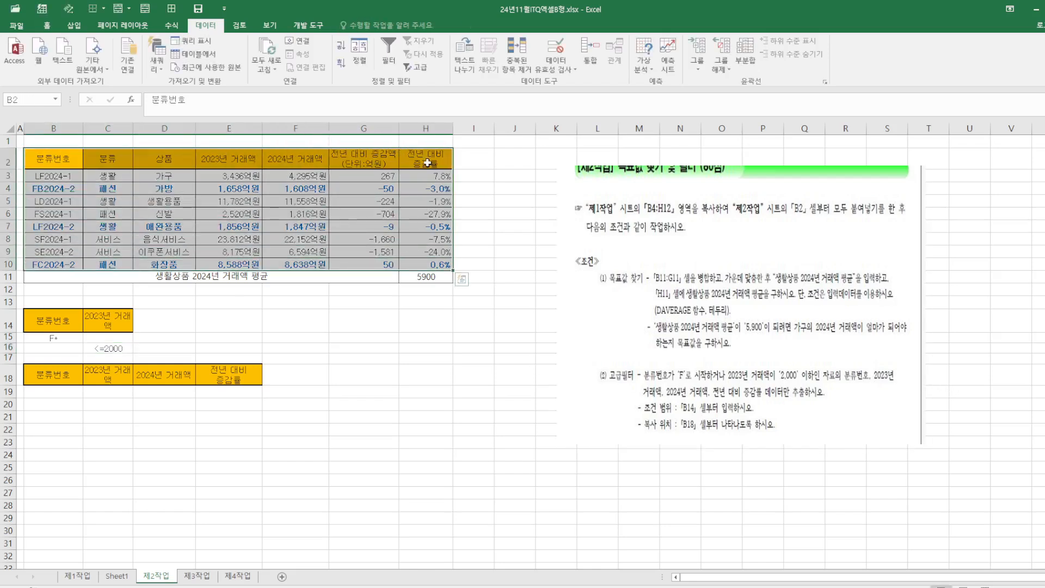
click(417, 67)
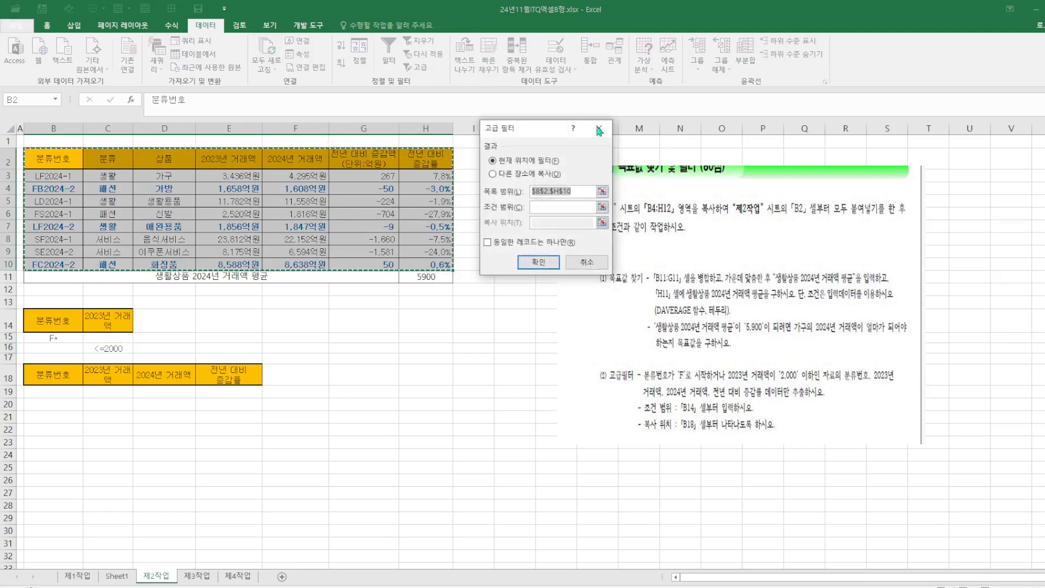
click(492, 174)
click(550, 206)
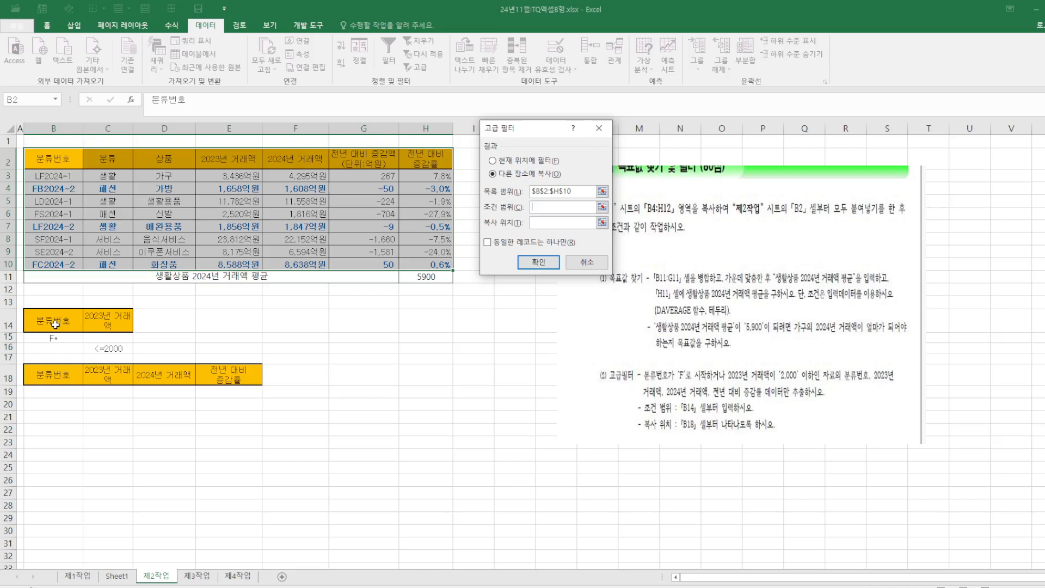
drag(38, 322, 101, 345)
drag(36, 379, 222, 377)
click(551, 263)
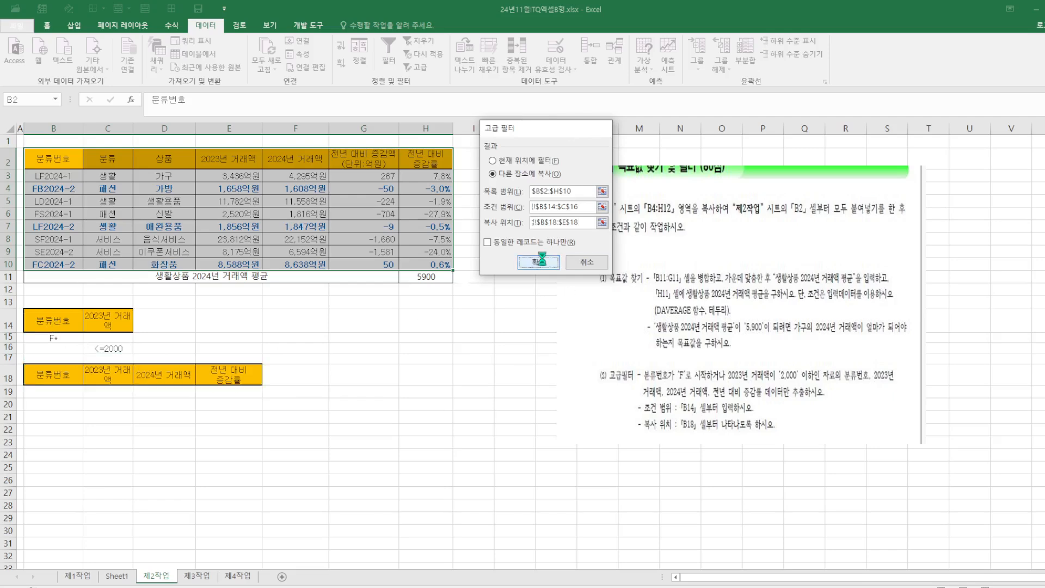
Check the filtered rows and save the workbook
click(408, 431)
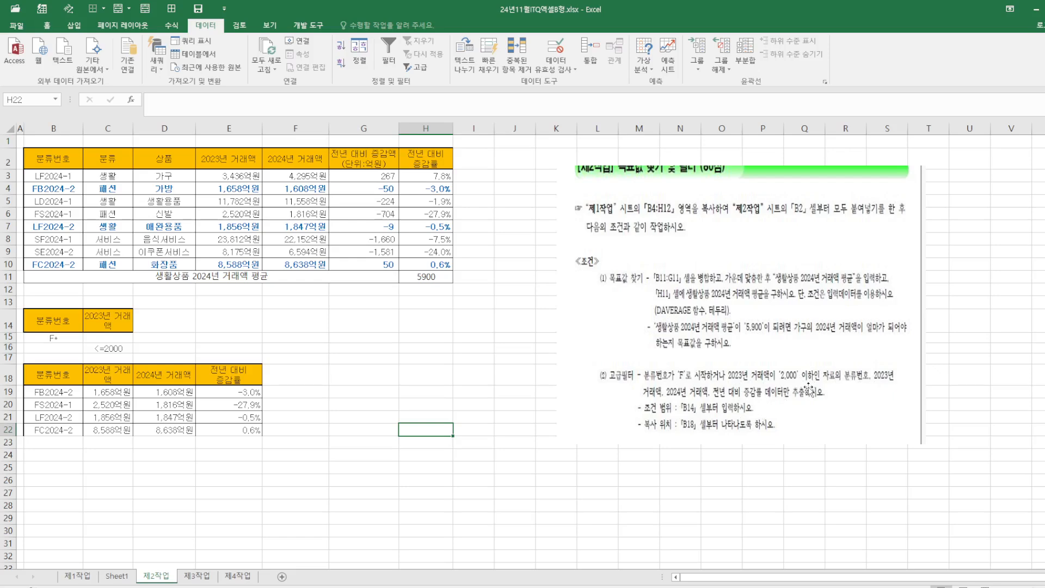
click(157, 393)
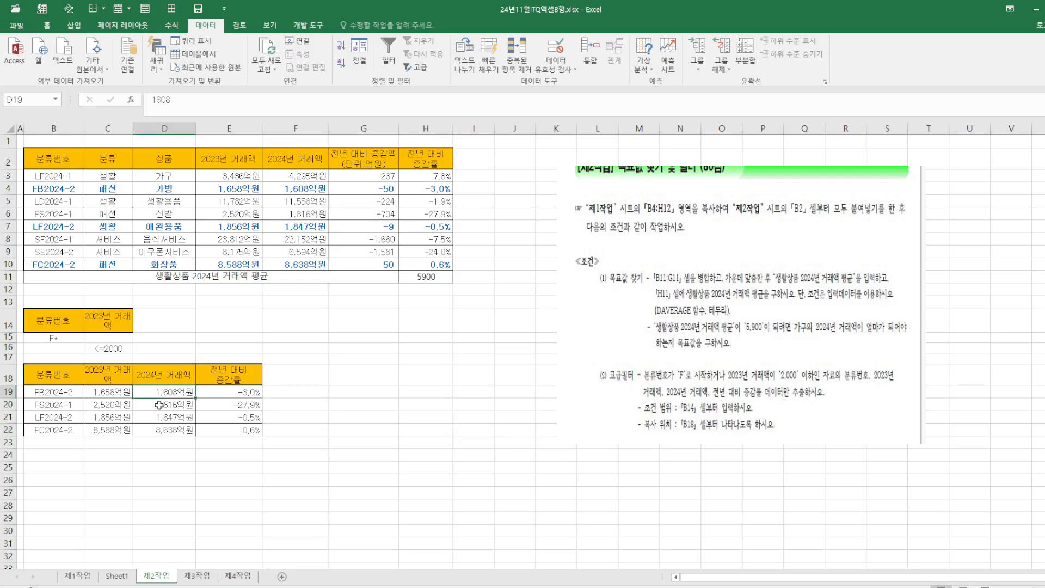
key(Down)
key(Down)
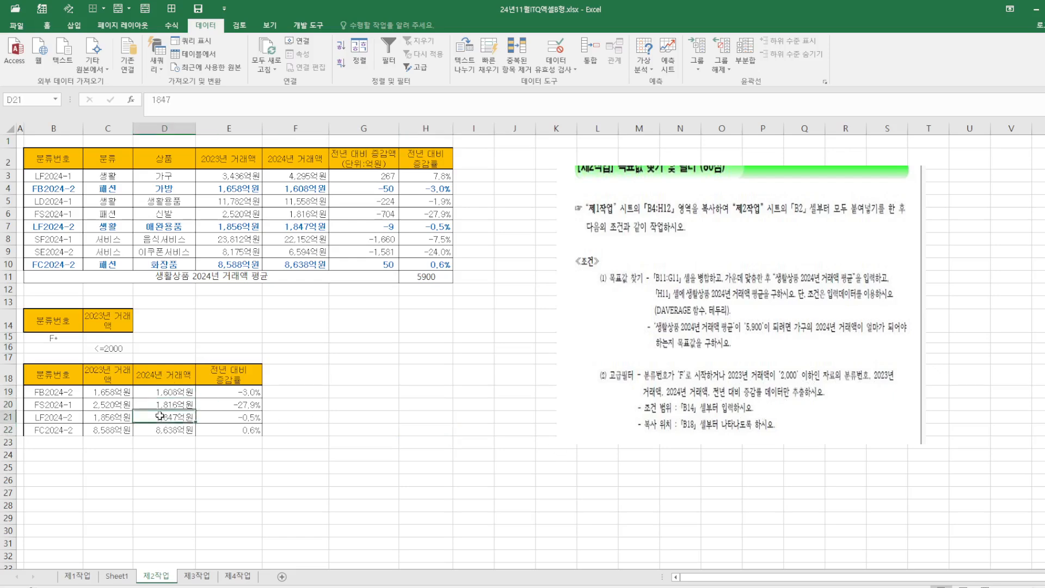
click(140, 453)
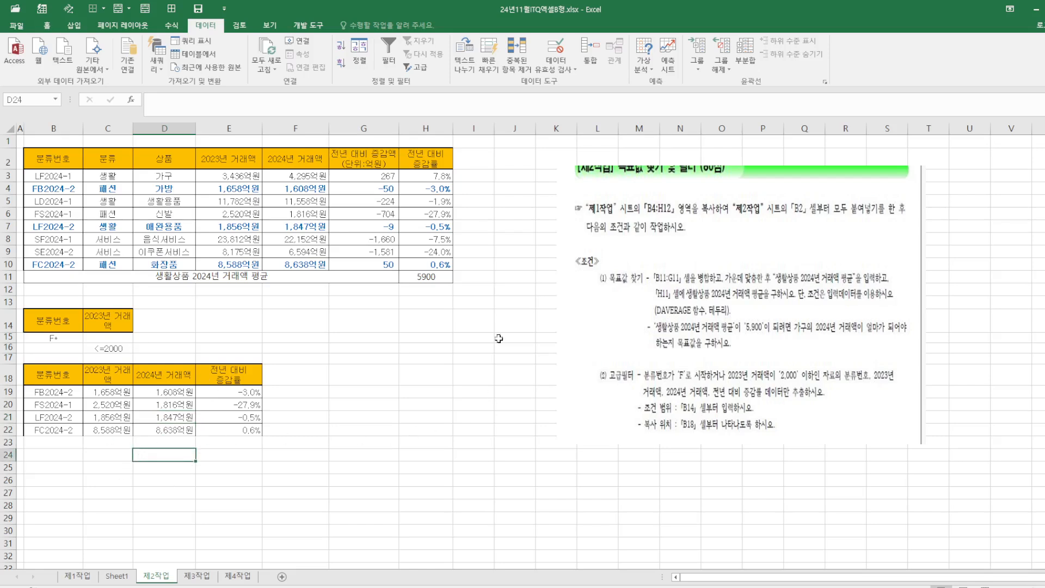
click(199, 10)
click(397, 452)
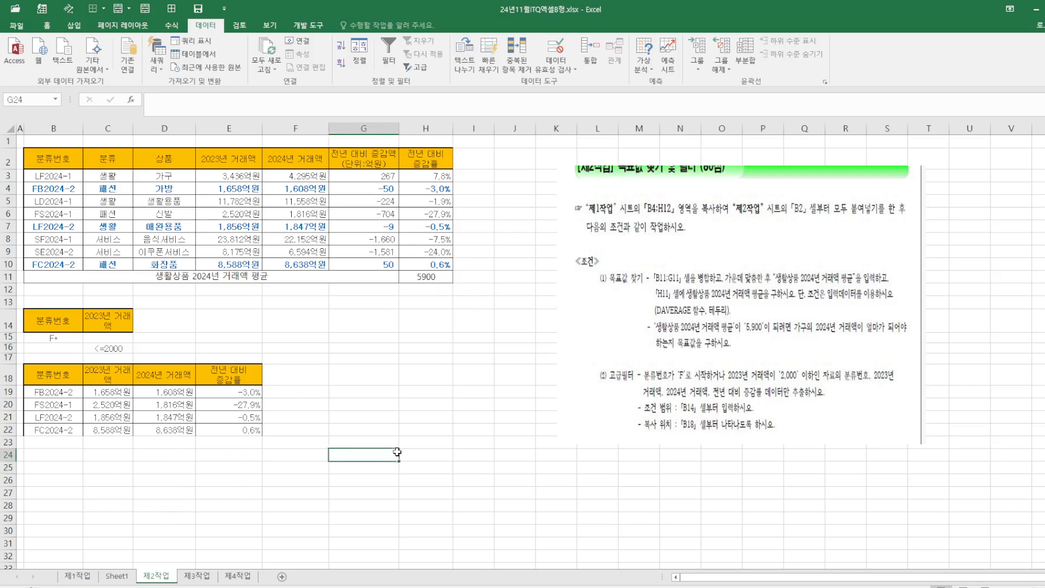
Copy the table range B4:H12 from the 제1작업 sheet
click(421, 280)
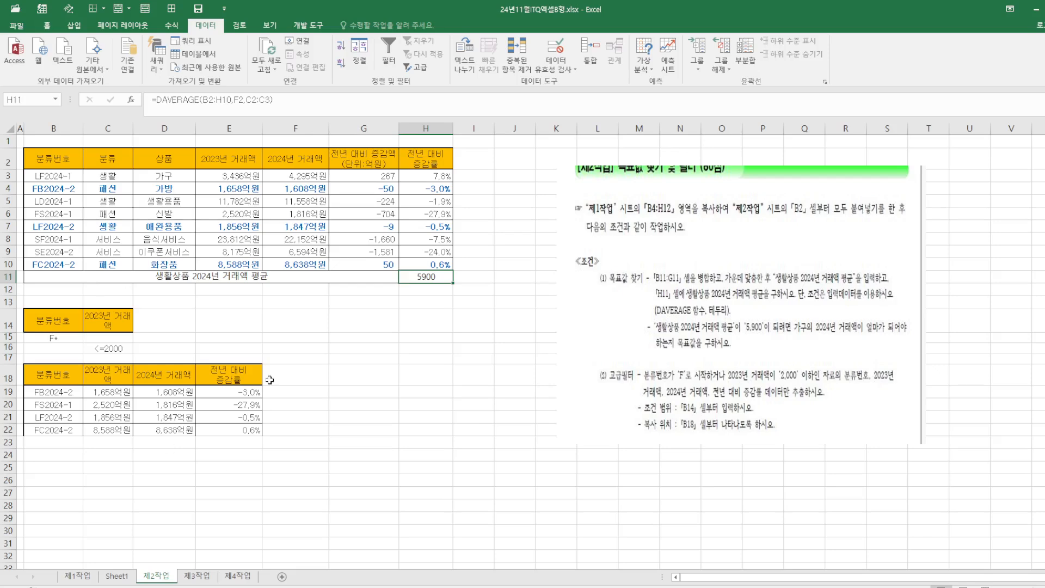
click(207, 580)
click(78, 577)
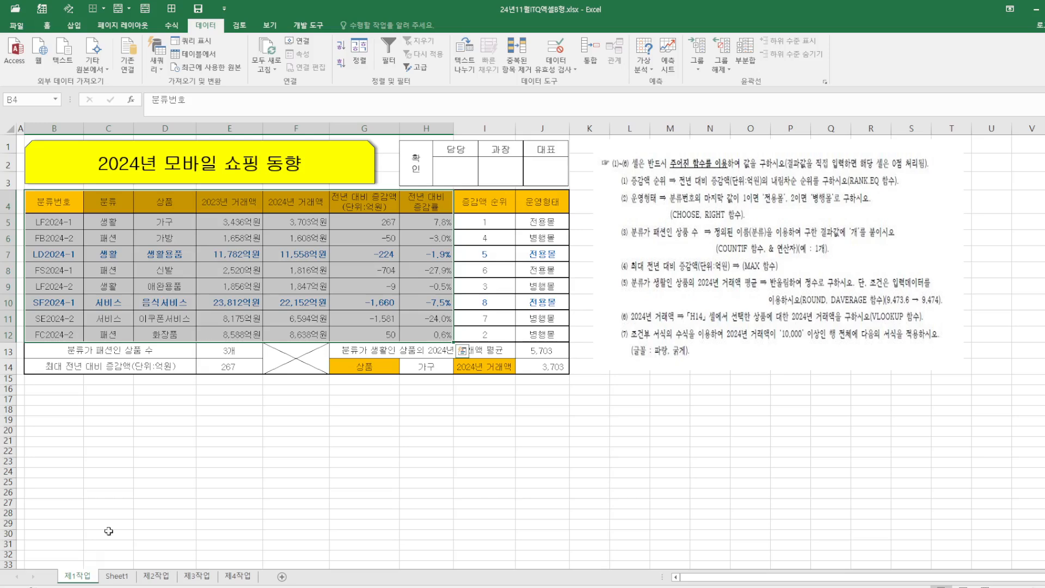
right_click(159, 251)
click(194, 272)
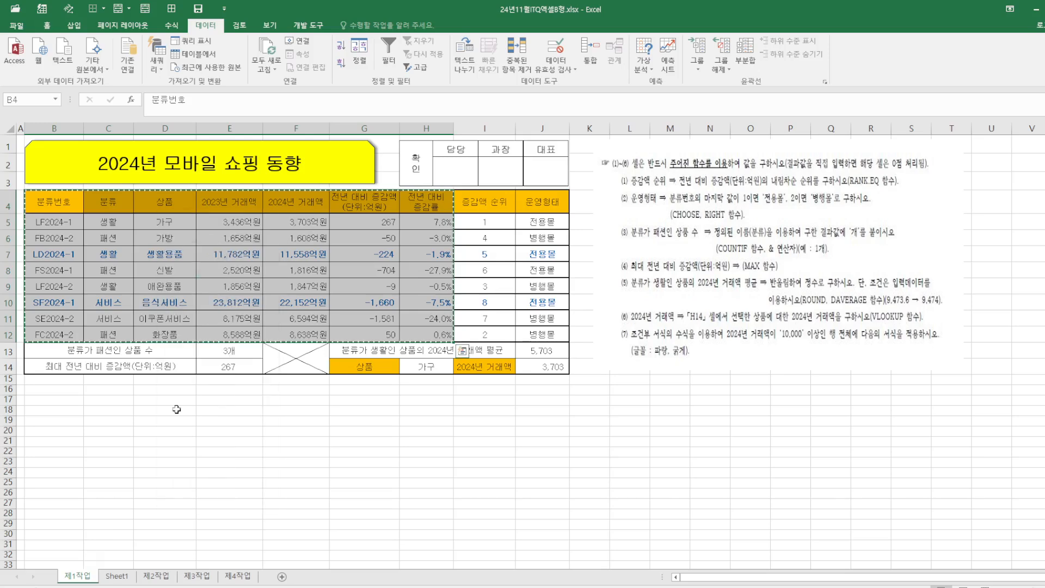
Paste the copied table into B2 of the 제3작업 sheet, keeping the source column widths
click(198, 576)
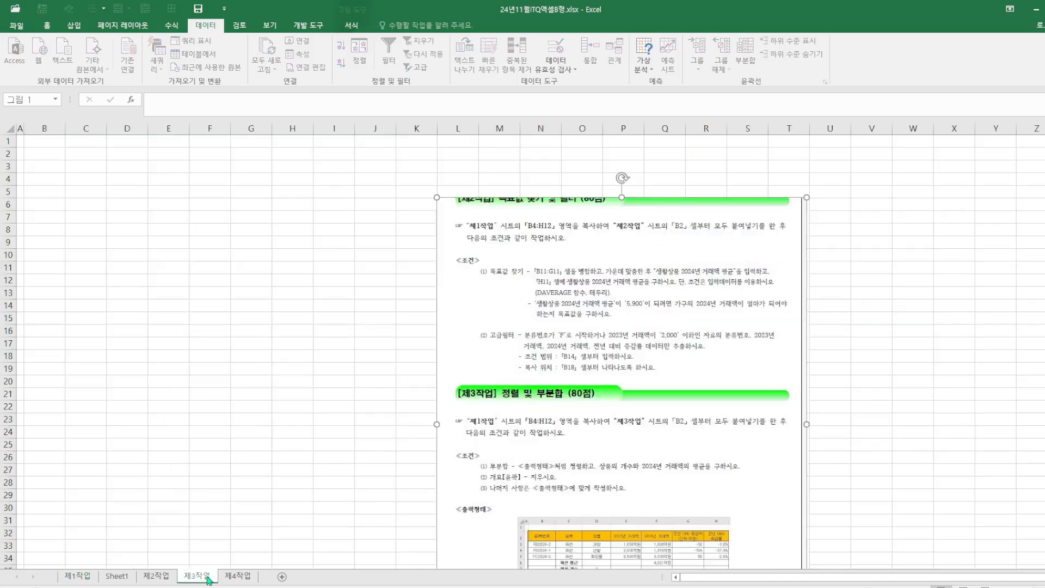
click(46, 154)
right_click(46, 153)
mouse_move(92, 220)
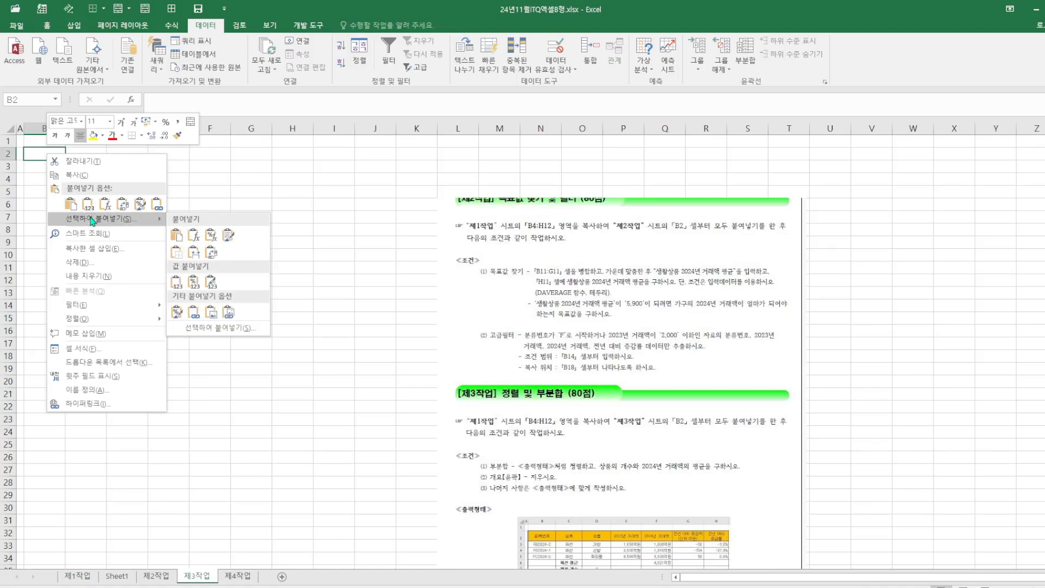
click(194, 252)
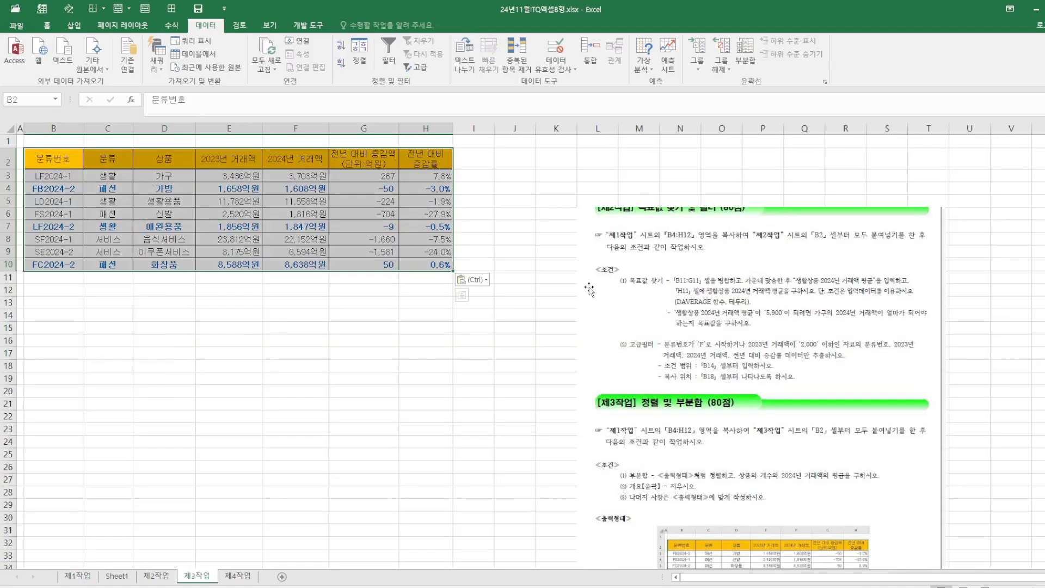
Crop the reference picture down to the 제3작업 conditions and output layout, and move it beside the table
click(589, 289)
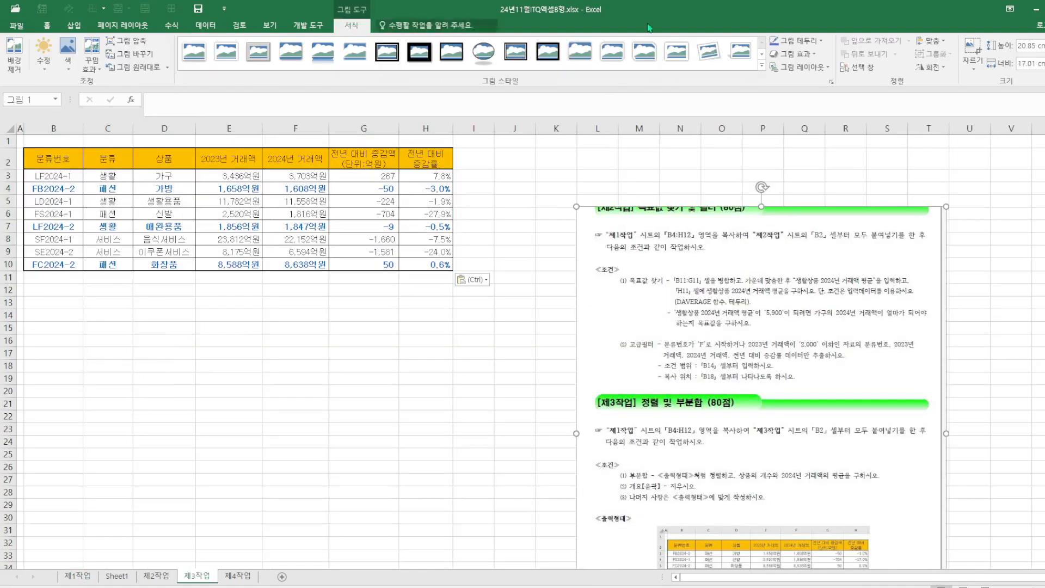
click(978, 51)
drag(762, 207, 737, 446)
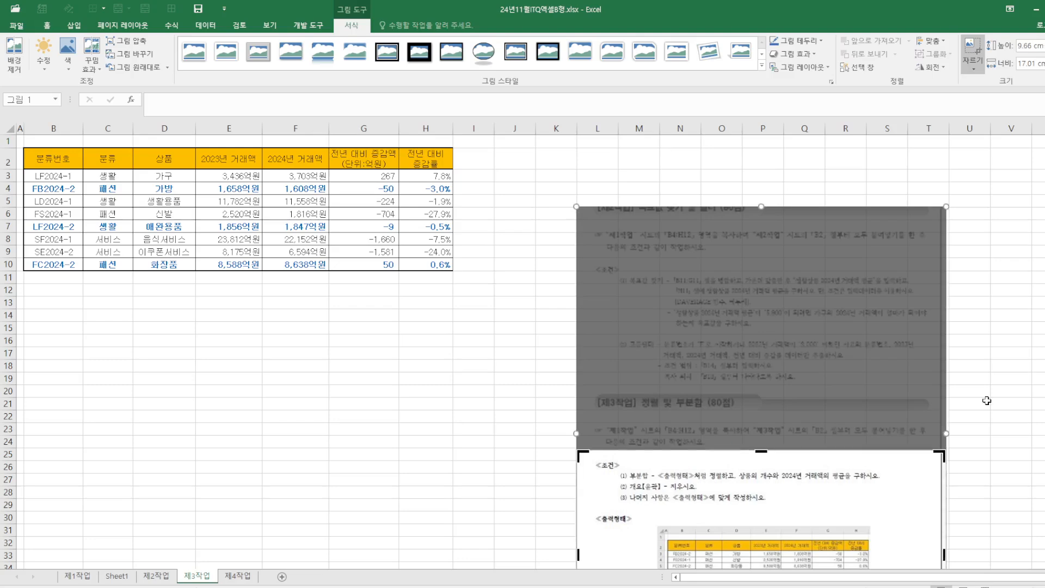
click(996, 404)
drag(798, 511, 733, 281)
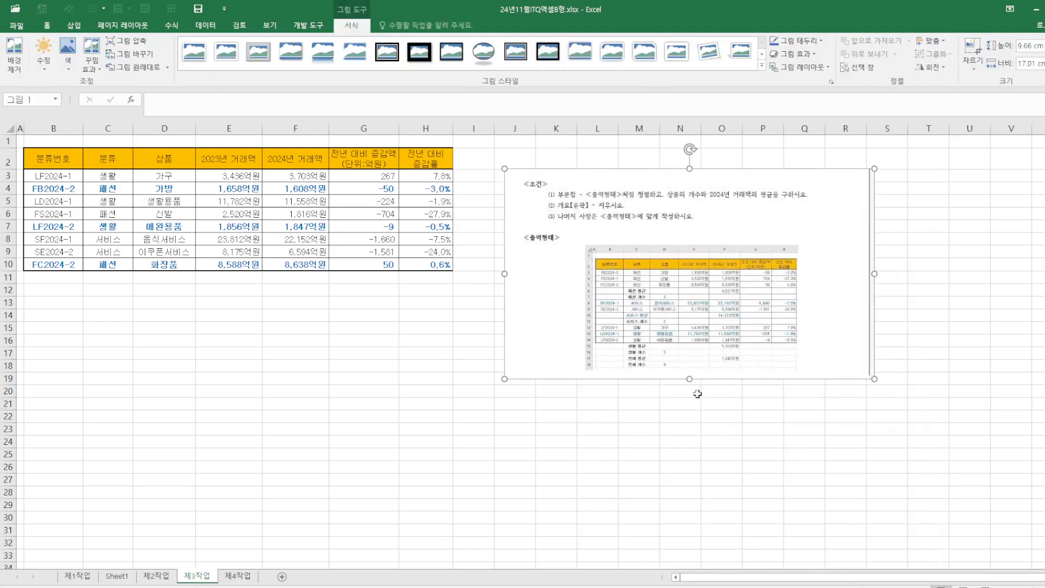
click(893, 363)
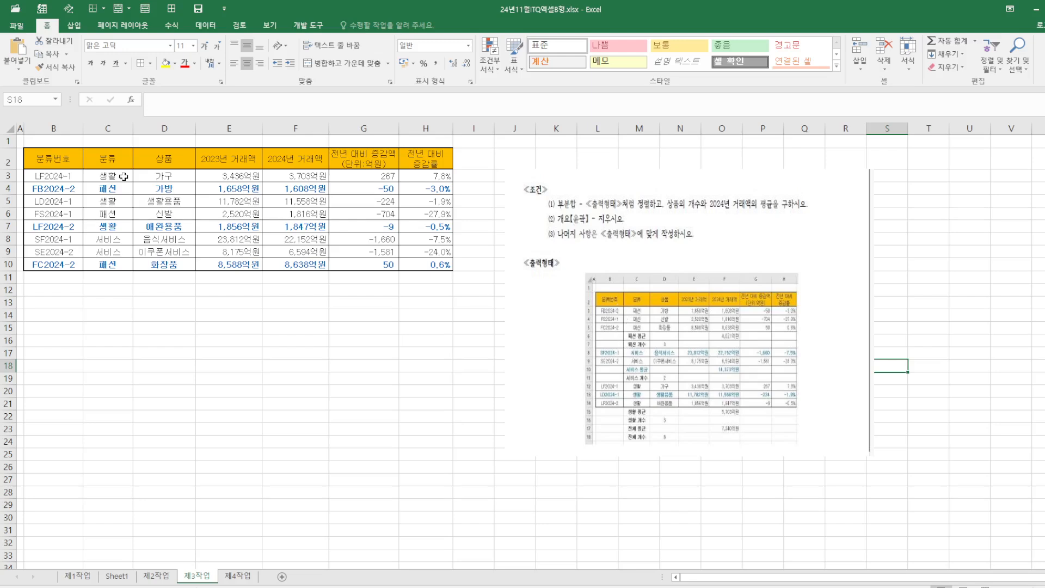
Sort the table by the 분류 column in descending order
click(120, 159)
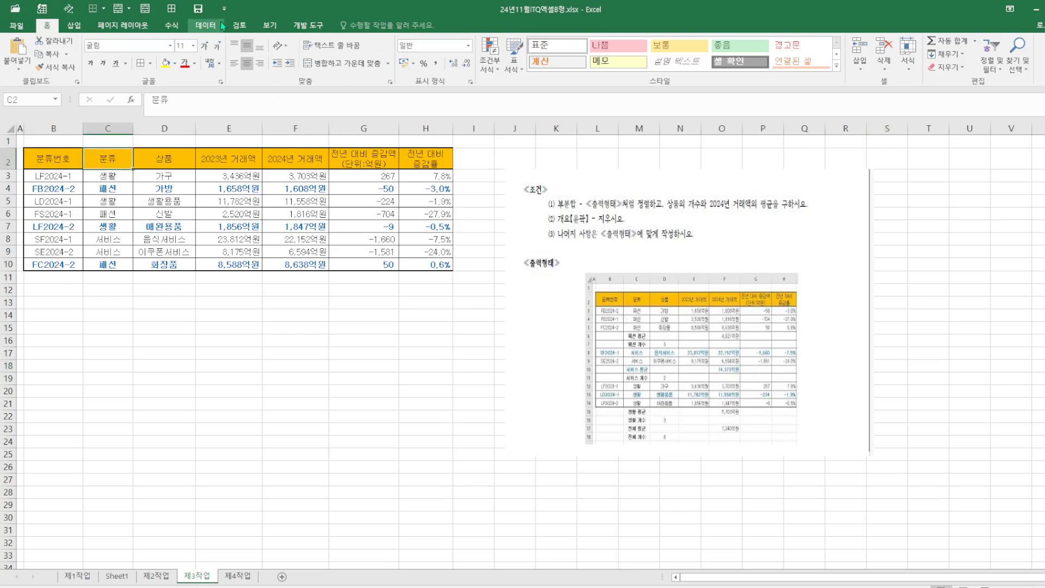
click(205, 26)
click(341, 46)
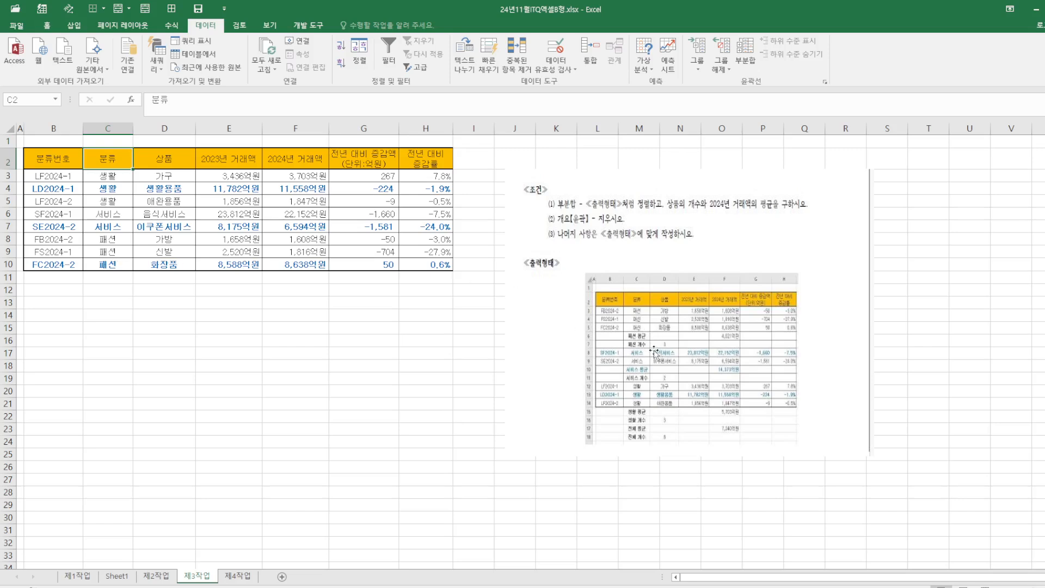
click(341, 64)
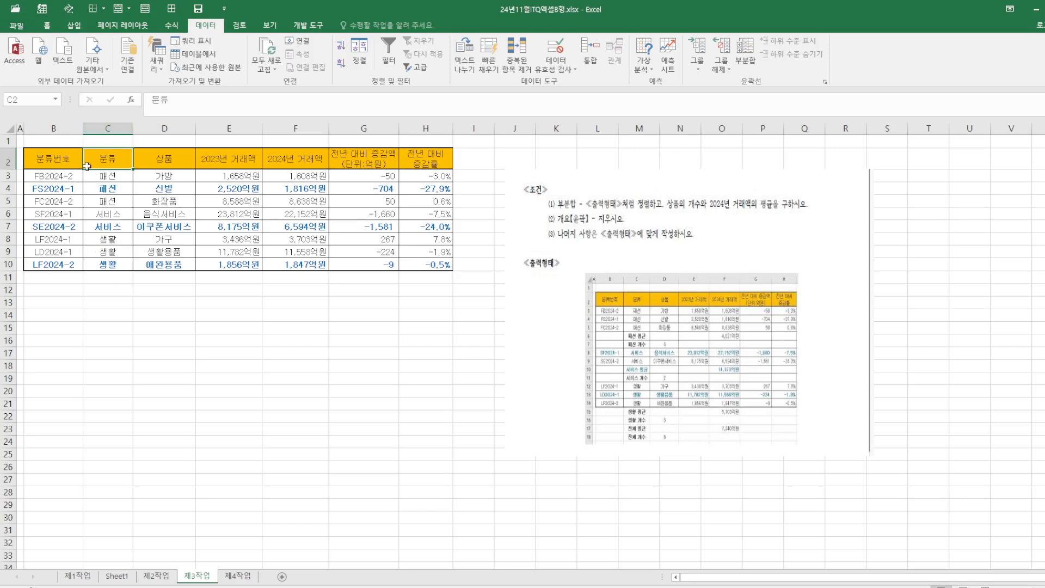
Add a subtotal grouped by 분류 using 개수 on the 상품 column
click(749, 54)
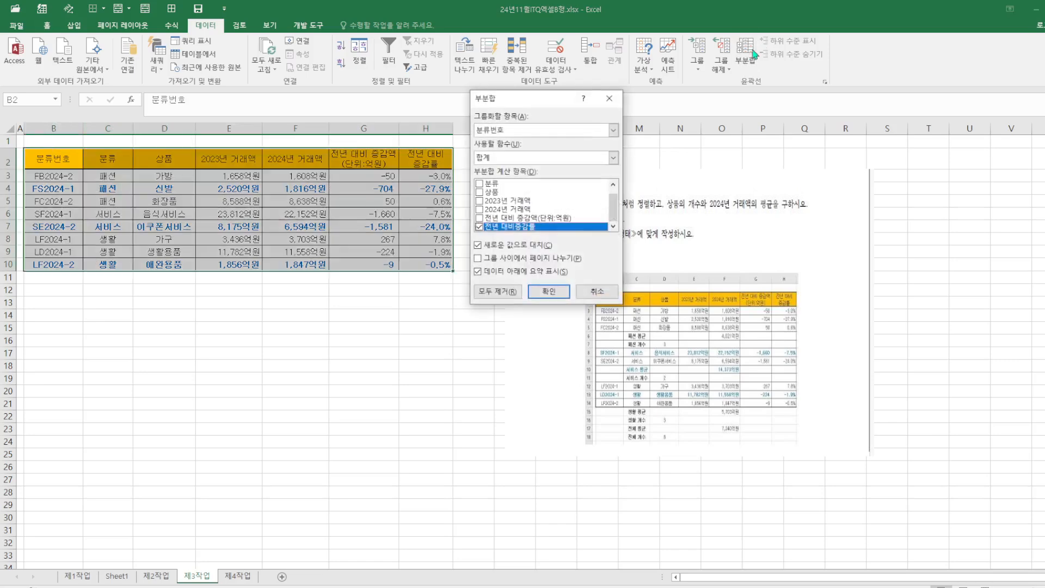
click(613, 130)
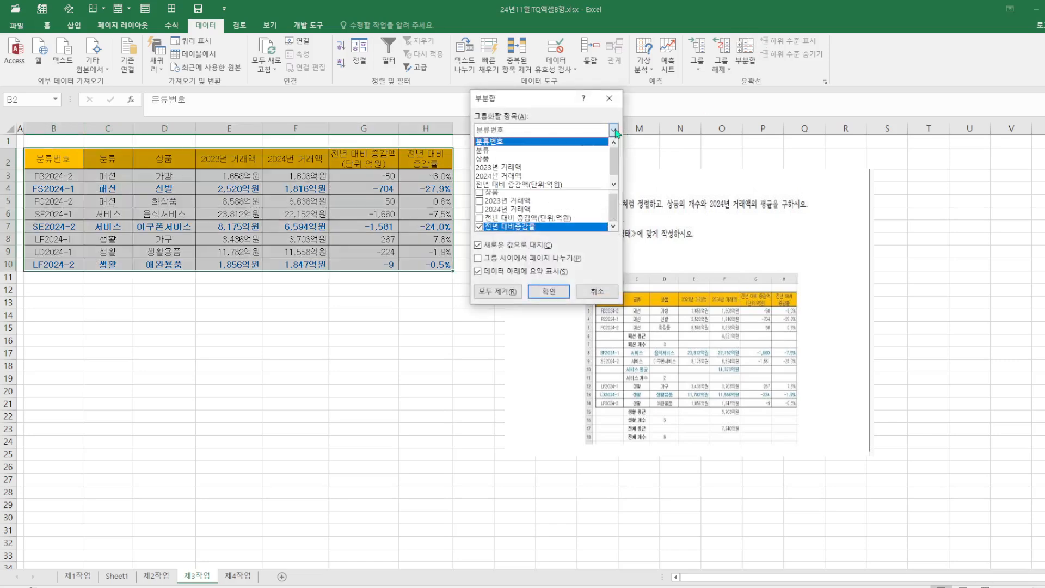
click(539, 150)
click(479, 226)
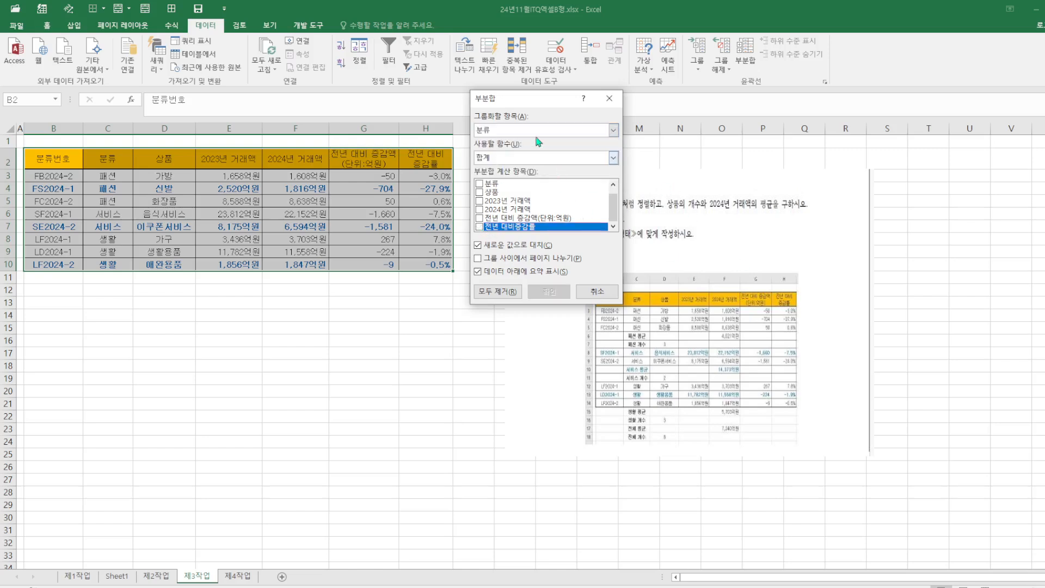
drag(564, 95, 414, 167)
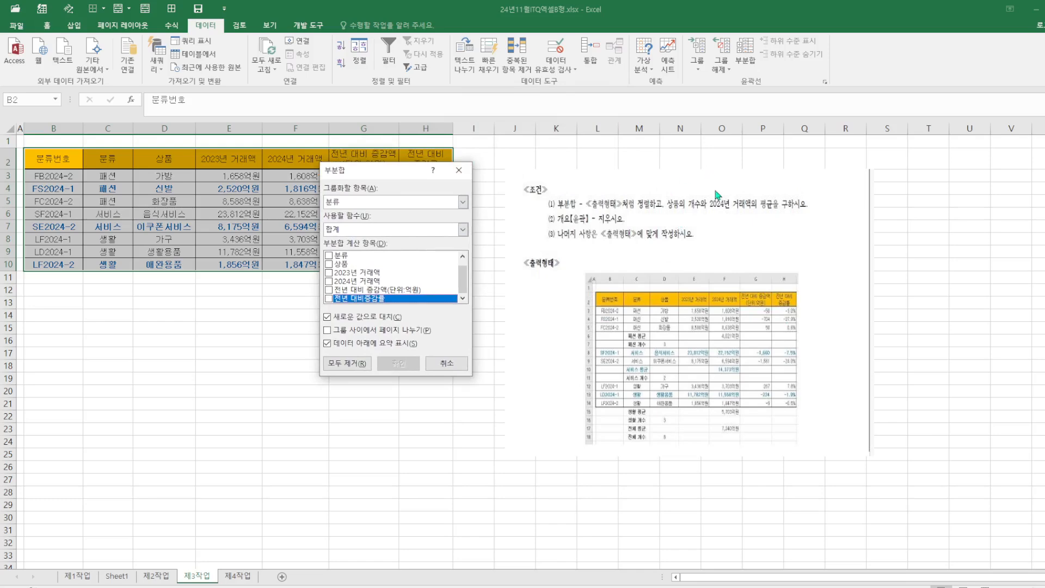
click(462, 229)
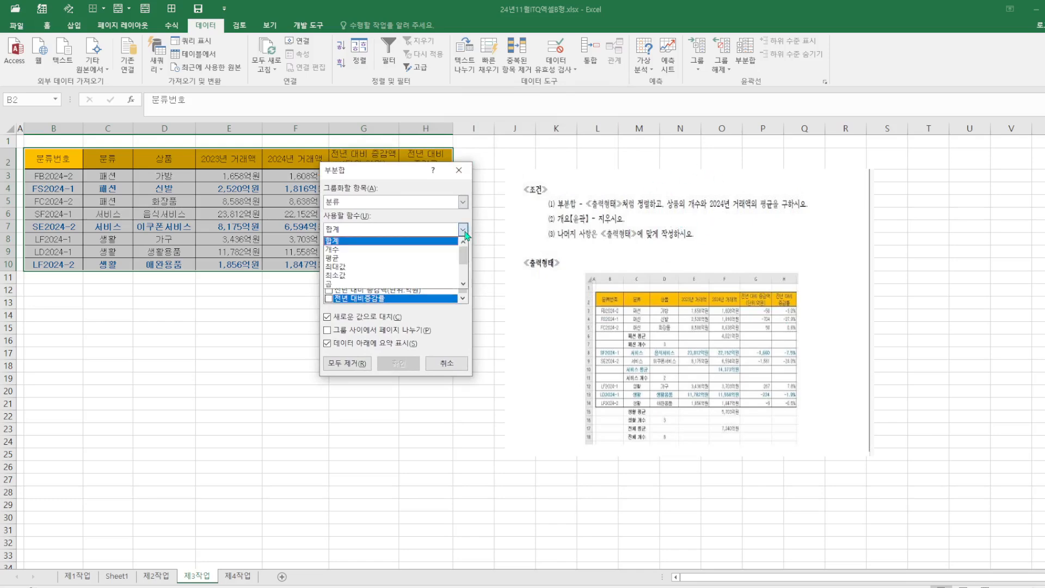
click(349, 248)
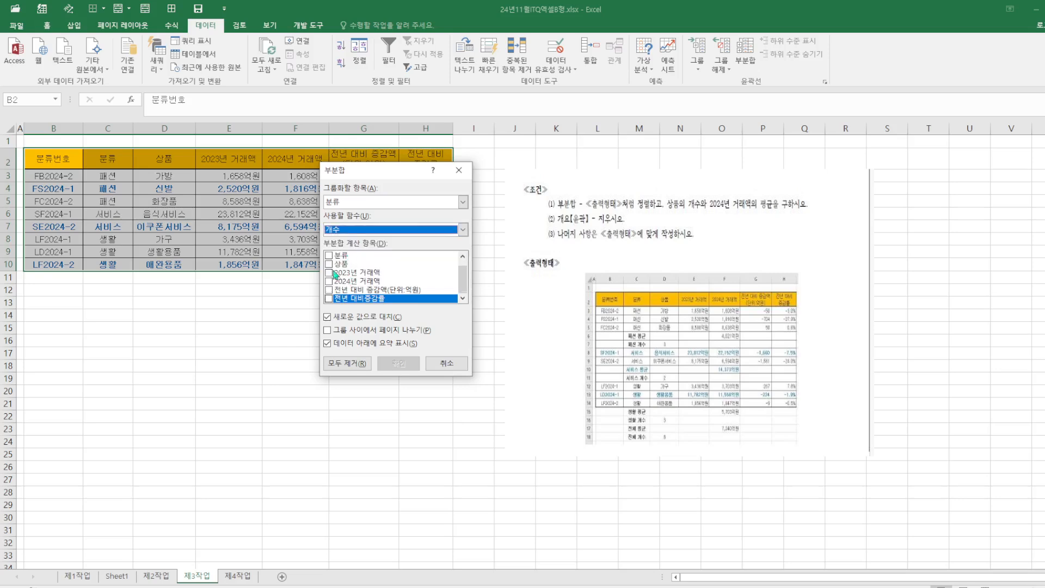
click(330, 265)
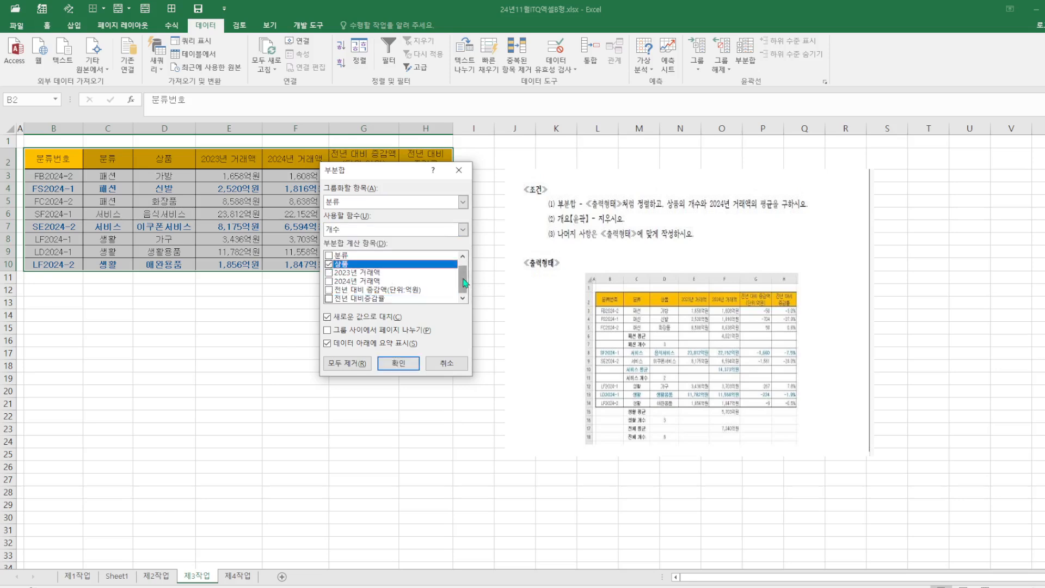
drag(466, 287, 463, 269)
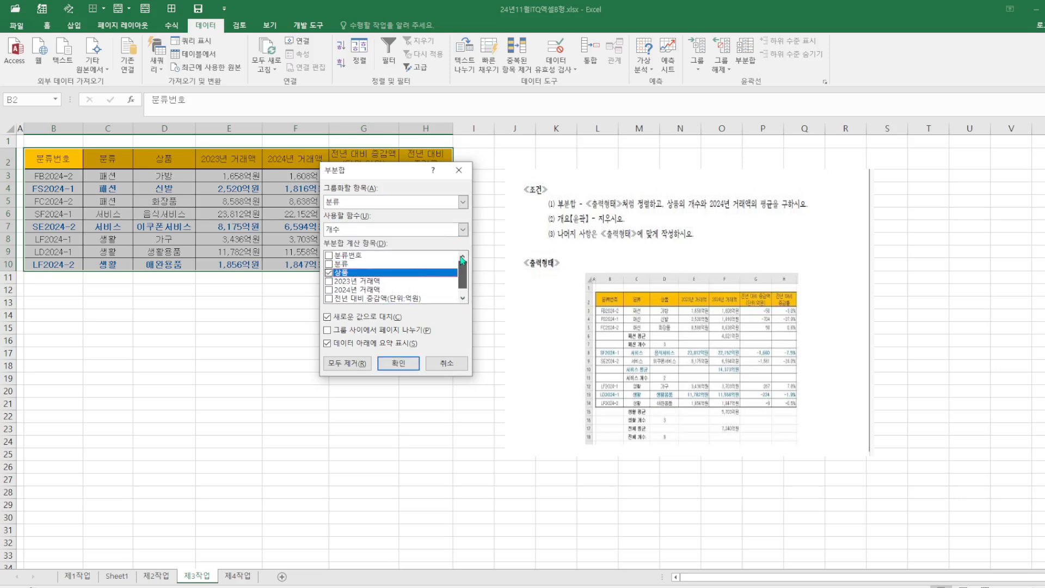
scroll(462, 260, down, 1)
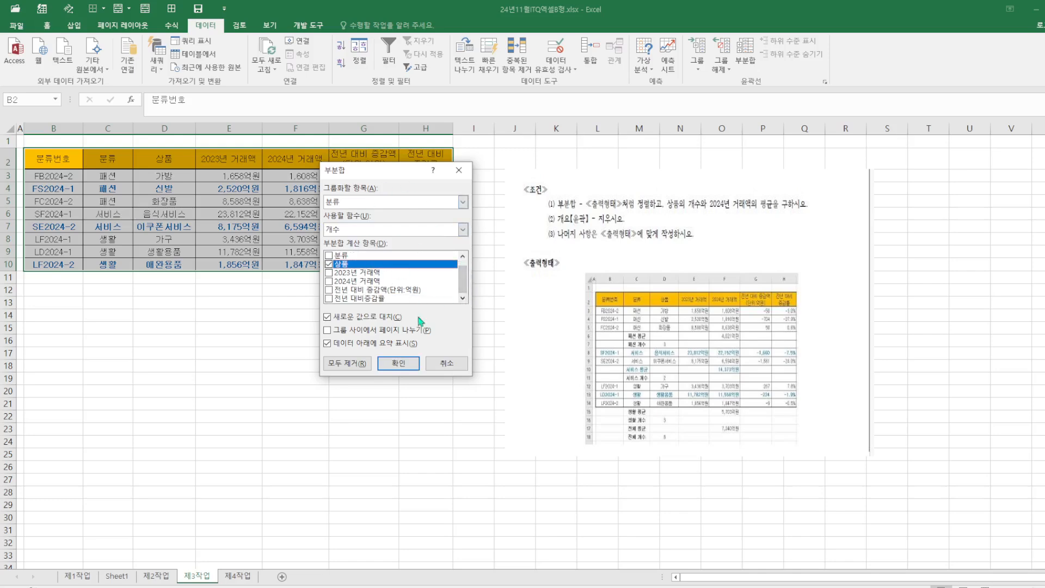
click(398, 363)
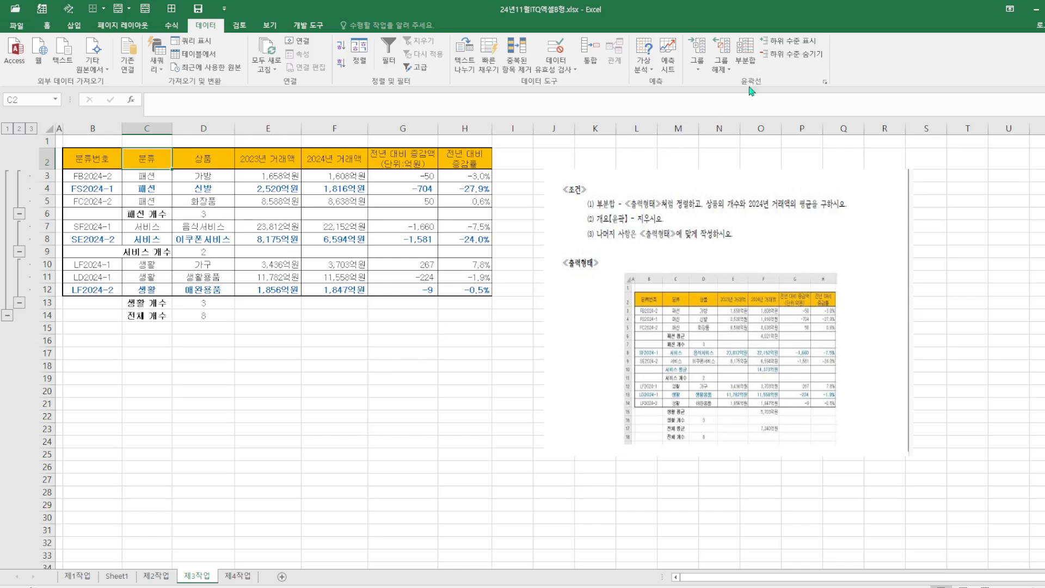
Add a second subtotal grouped by 분류 using 평균 on 2024년 거래액, without replacing the current subtotals
click(746, 57)
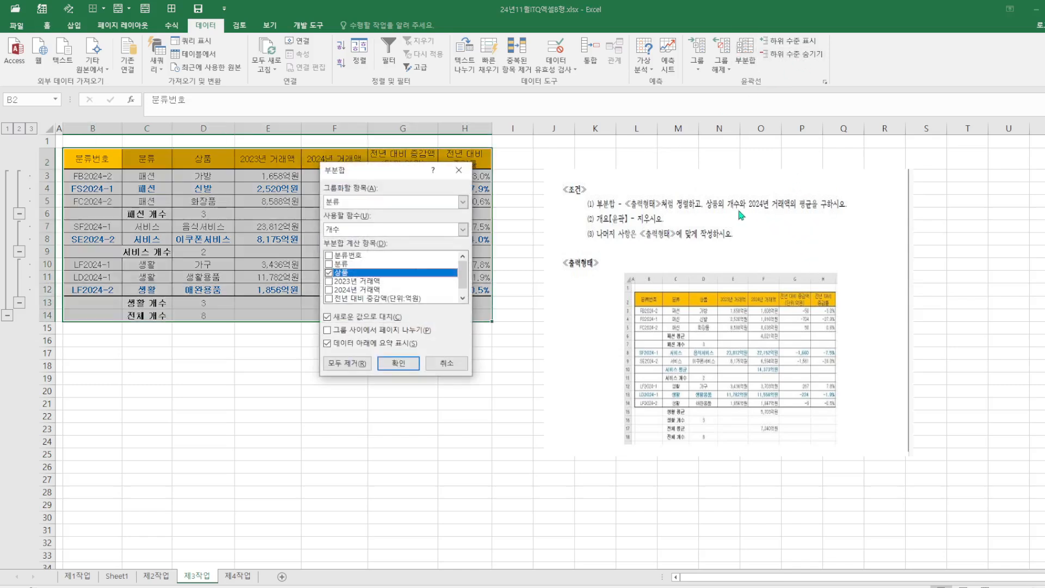
click(463, 229)
click(363, 258)
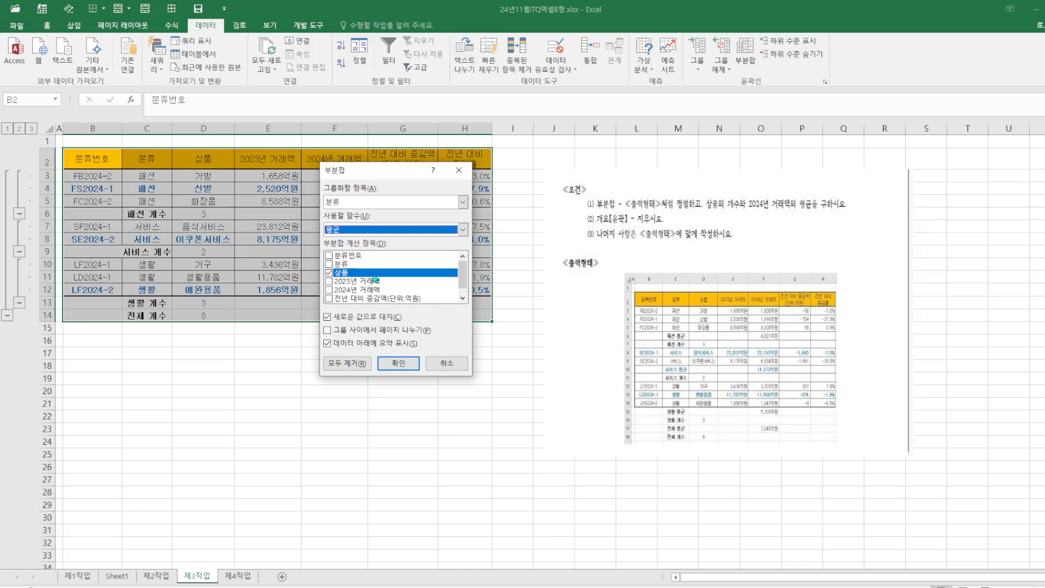
click(330, 273)
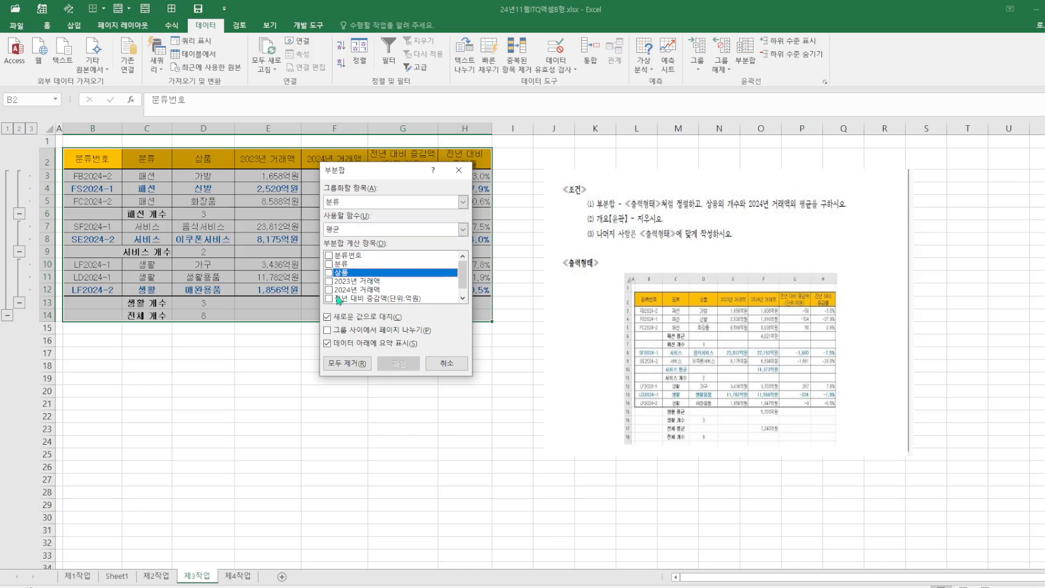
click(328, 290)
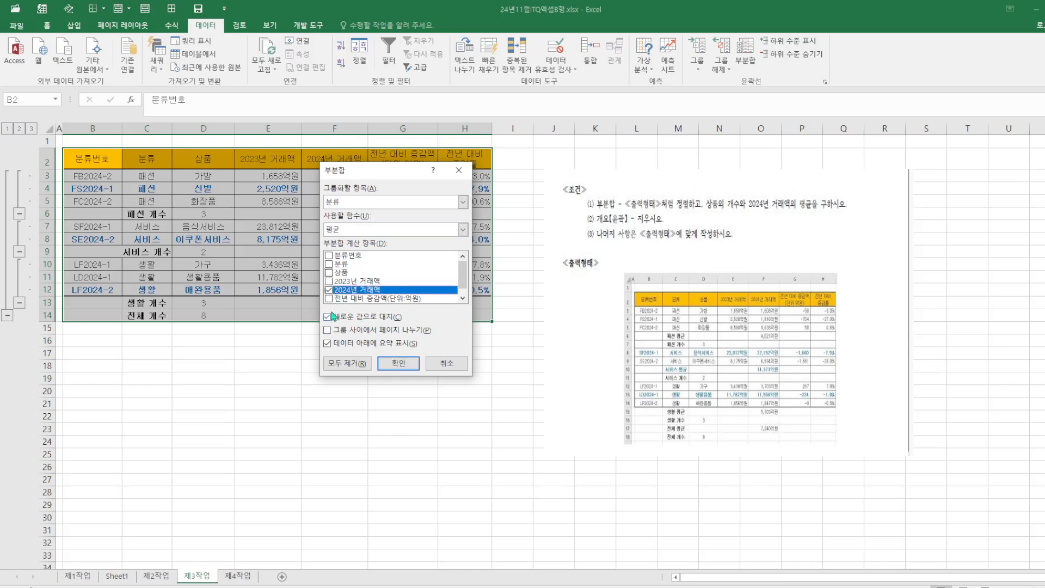
click(327, 316)
click(398, 363)
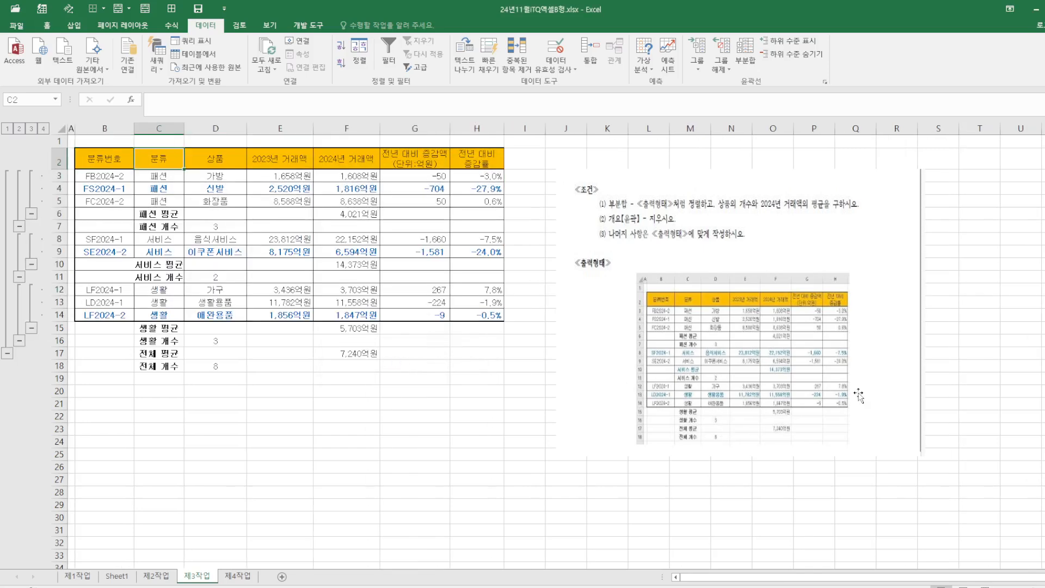
Enlarge the reference picture by widening it and extending it downward
click(773, 363)
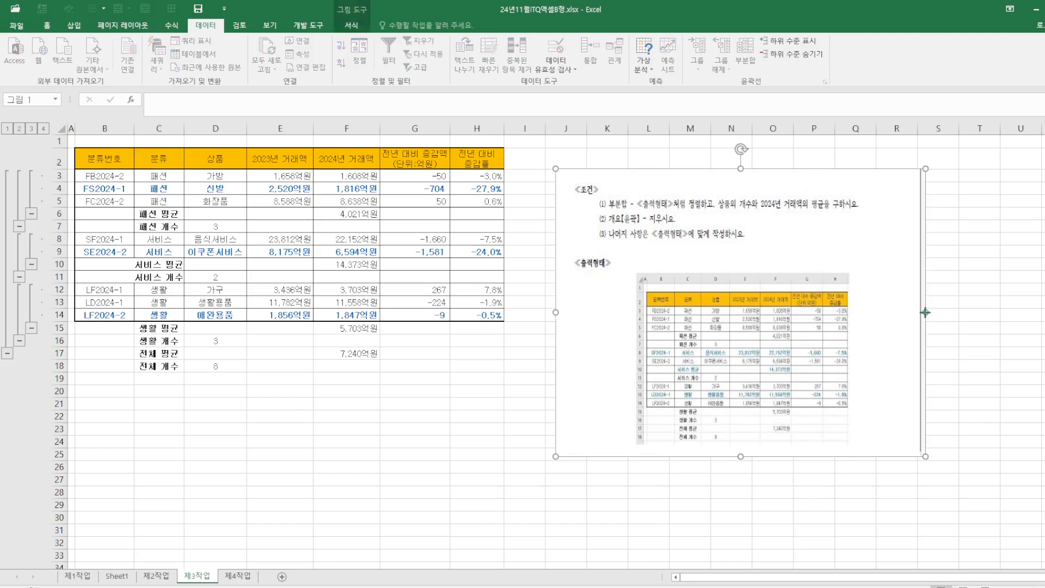
drag(925, 312, 1005, 313)
drag(780, 456, 780, 506)
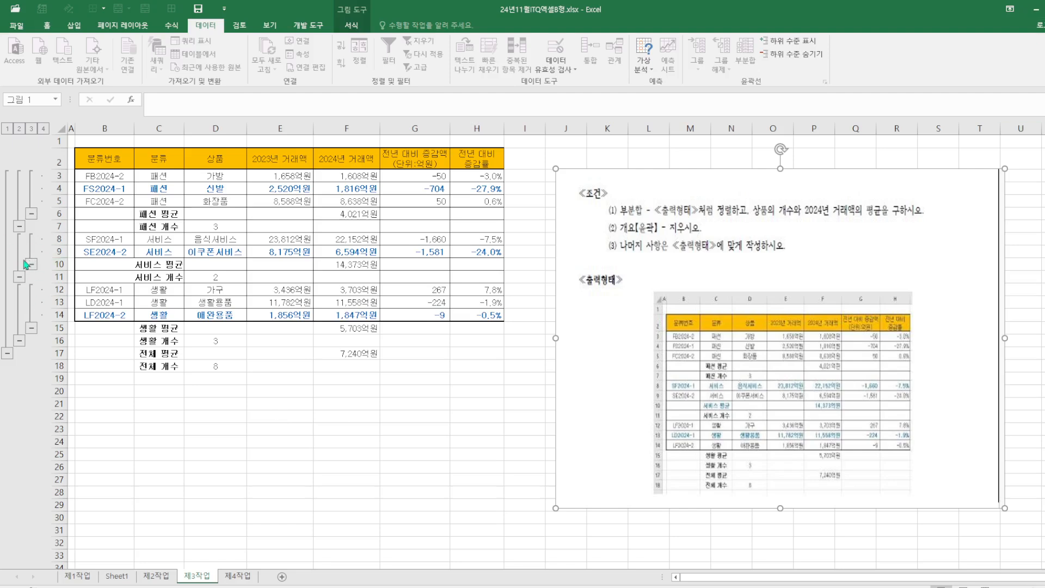
Clear the subtotal outline and save the workbook
click(489, 225)
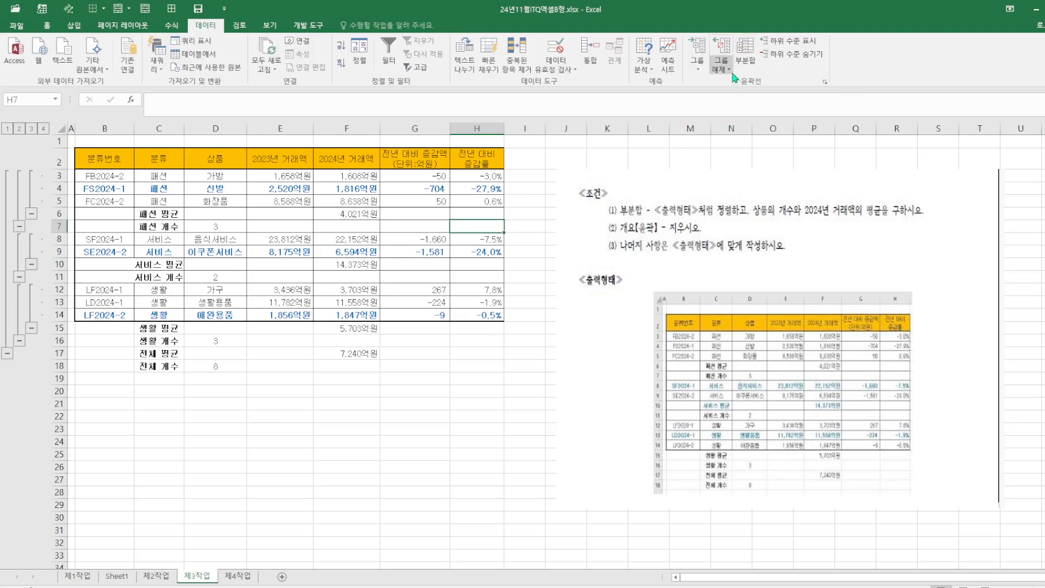
click(743, 101)
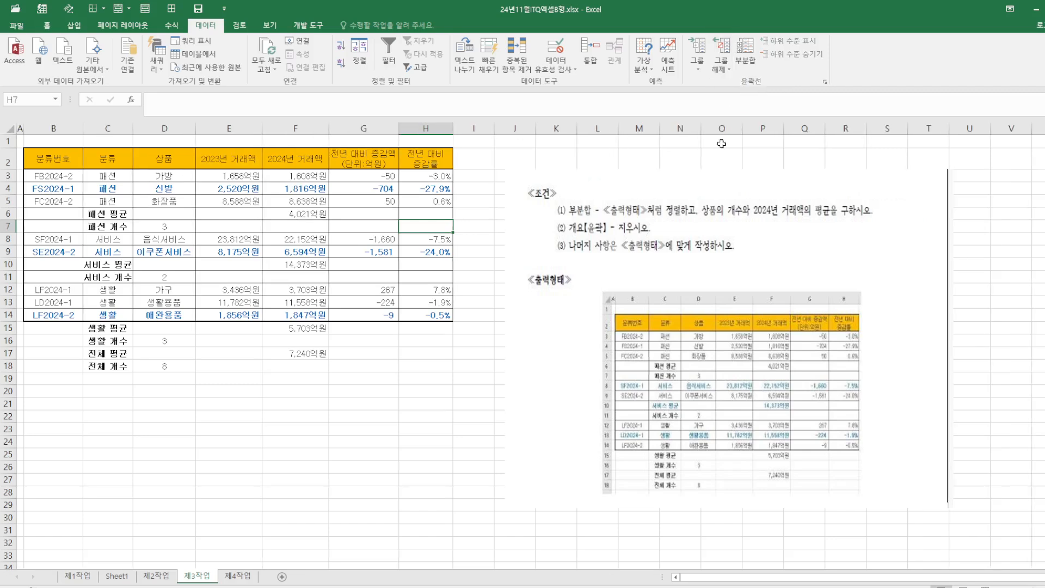
click(197, 9)
click(410, 464)
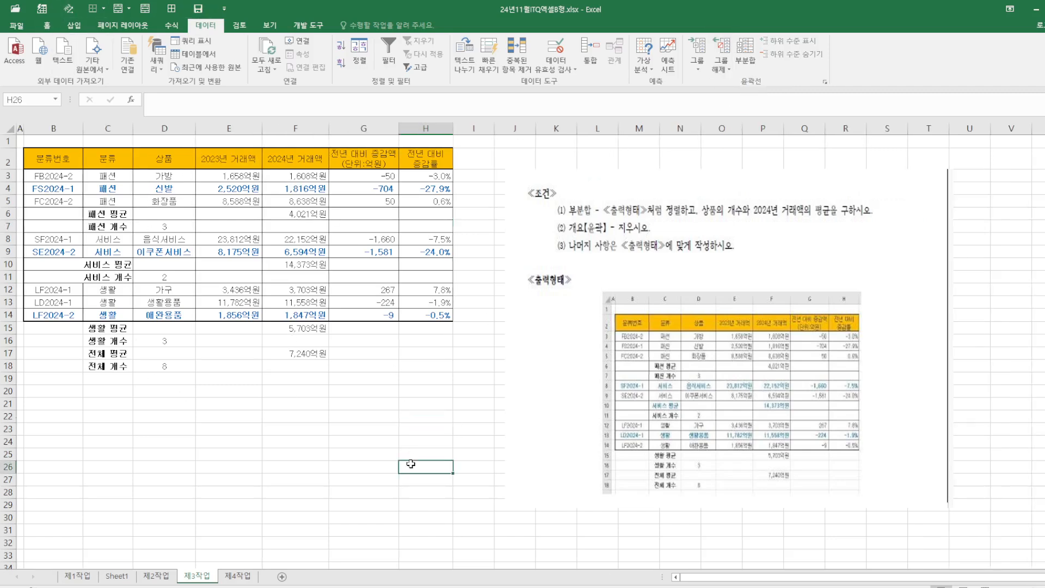
Review the chart on the 제4작업 sheet and the 제1작업 sheet
click(230, 578)
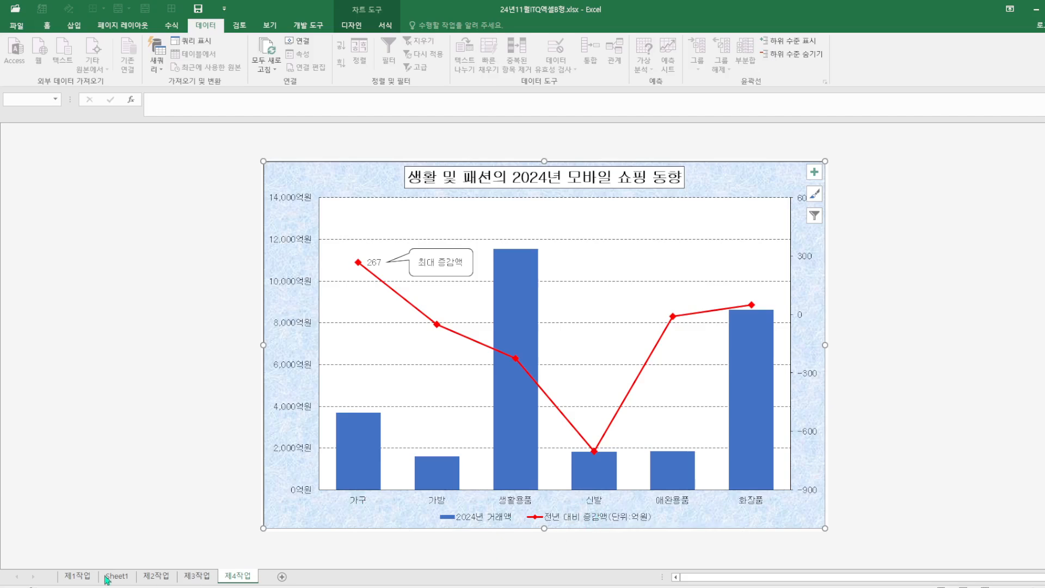
click(73, 578)
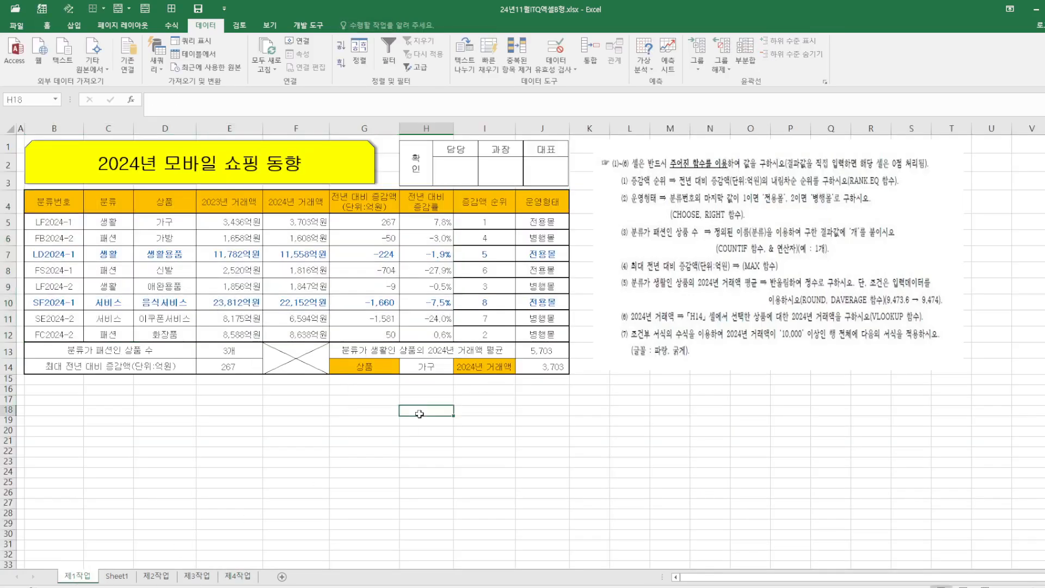
Select the 상품, 2024년 거래액 and 전년 대비 증감액 columns (D4:D12, F4:F12, G4:G12) and insert a clustered column chart
drag(169, 205, 168, 335)
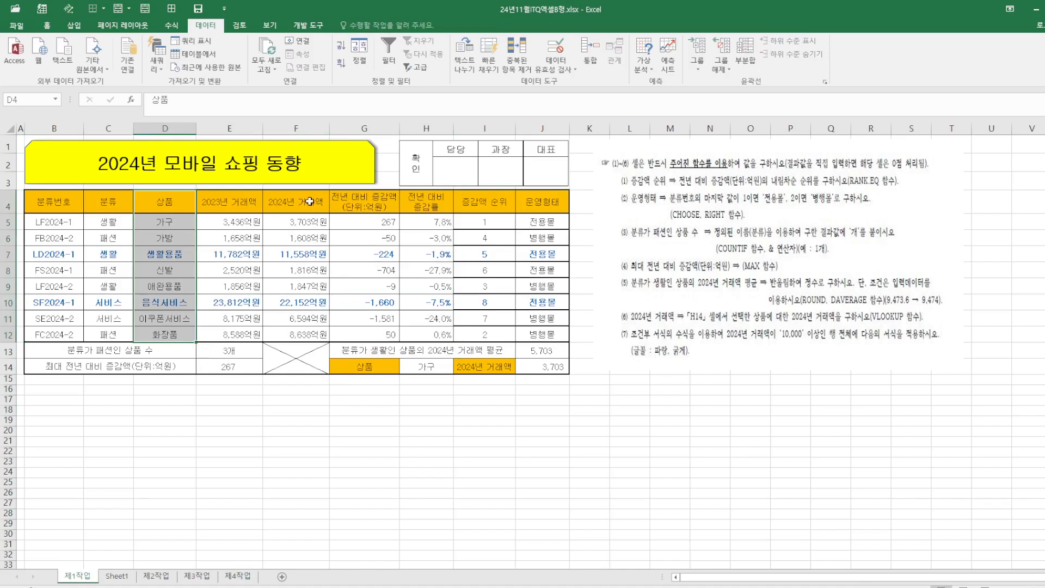
drag(295, 200, 294, 336)
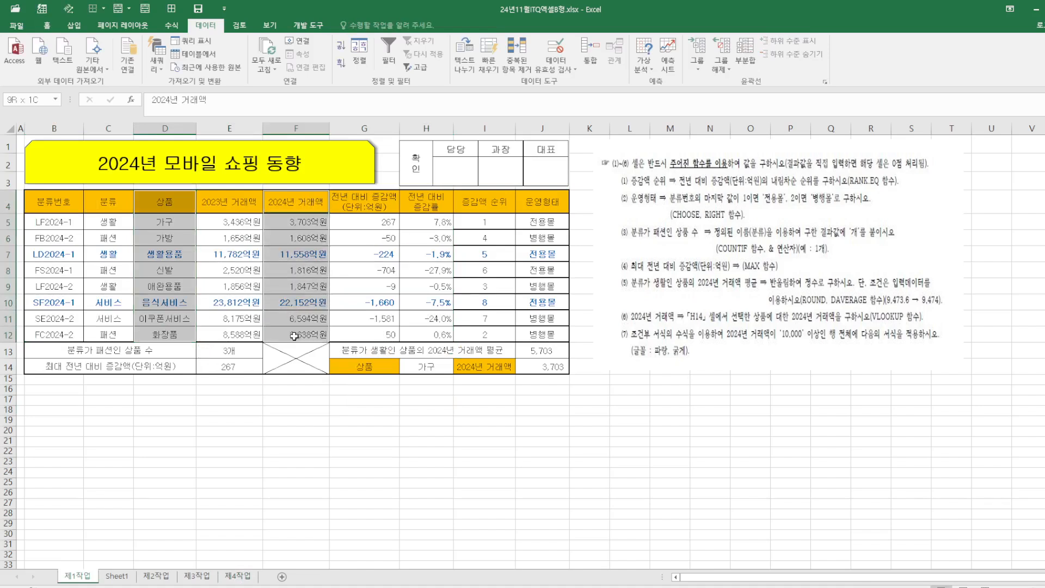
click(239, 576)
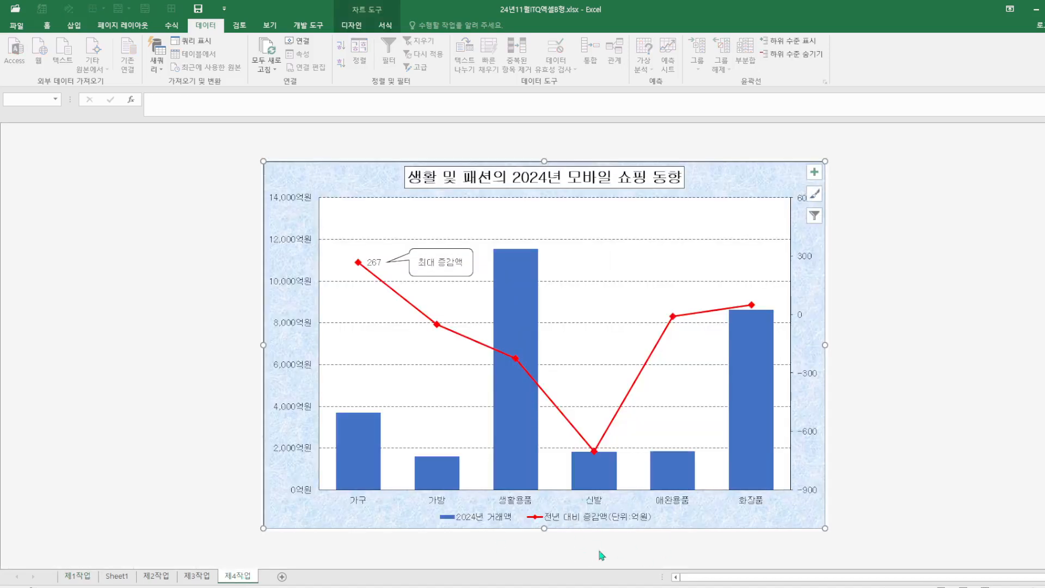
click(78, 576)
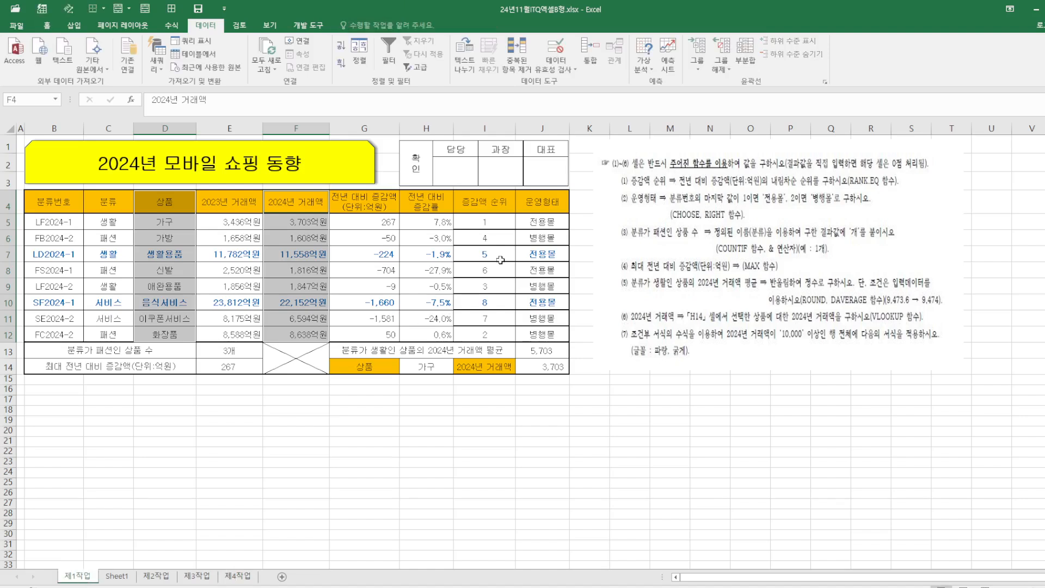
drag(374, 198, 363, 335)
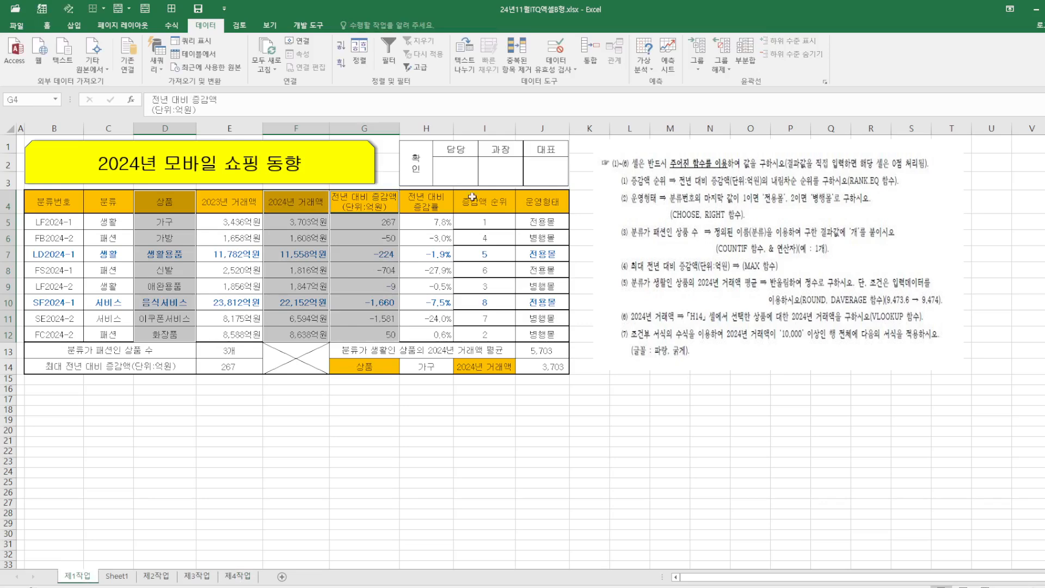
click(75, 26)
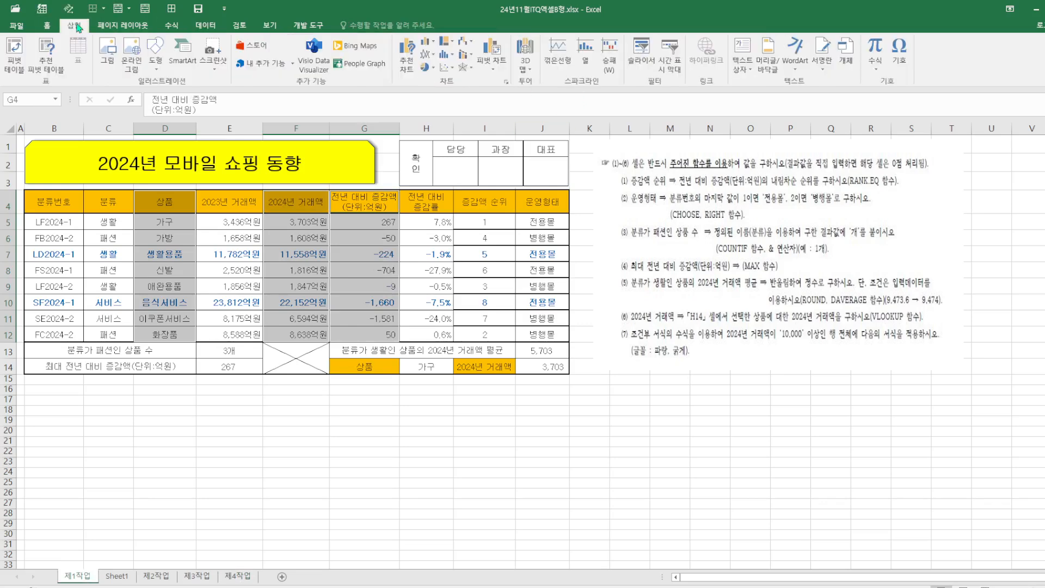
click(437, 43)
click(443, 88)
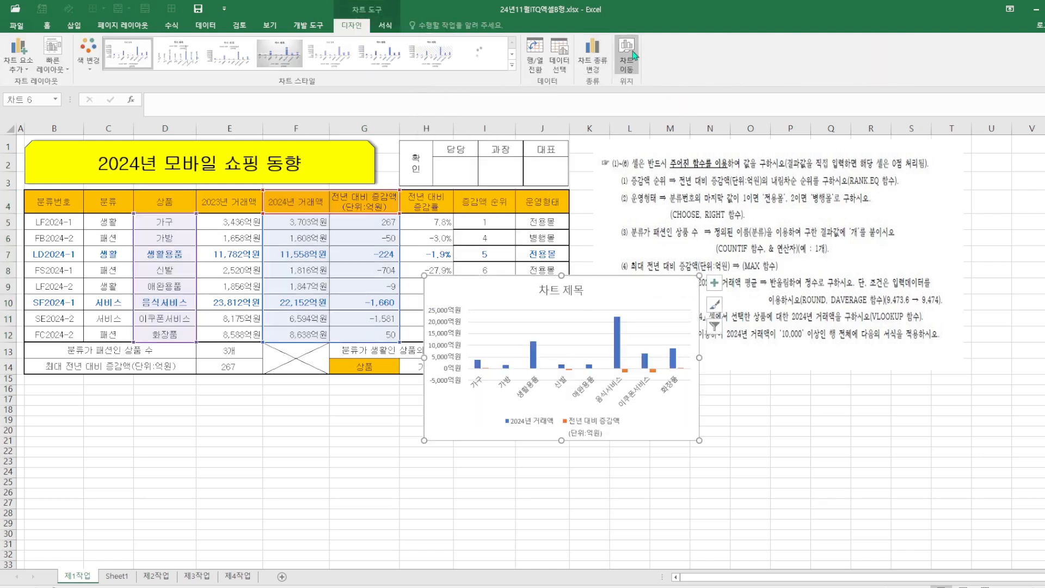
Move the chart to a new sheet named 제4작업1
click(632, 53)
click(342, 259)
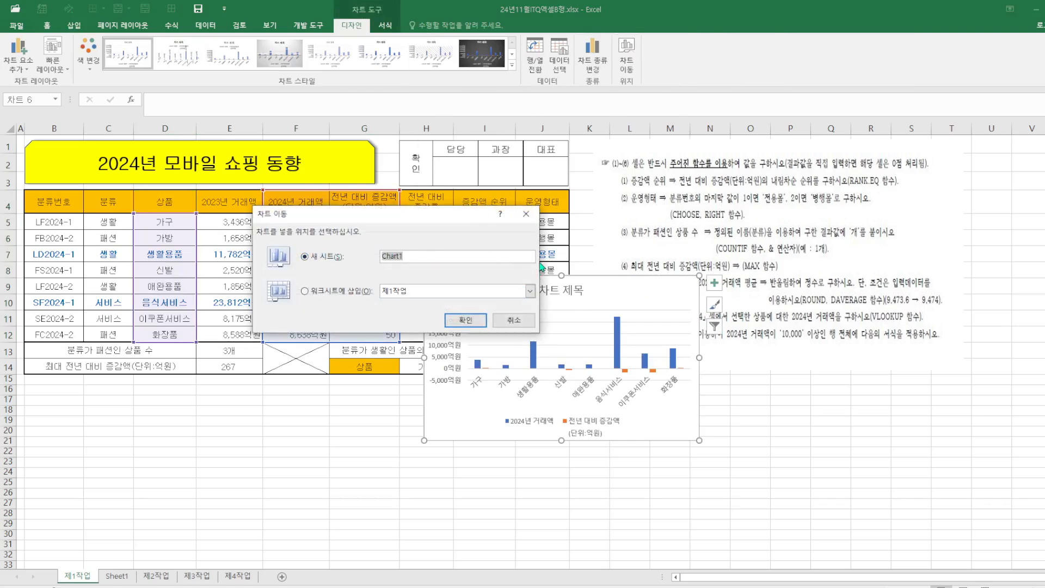
text(W)
text(4작ㅇ)
text(1)
click(466, 320)
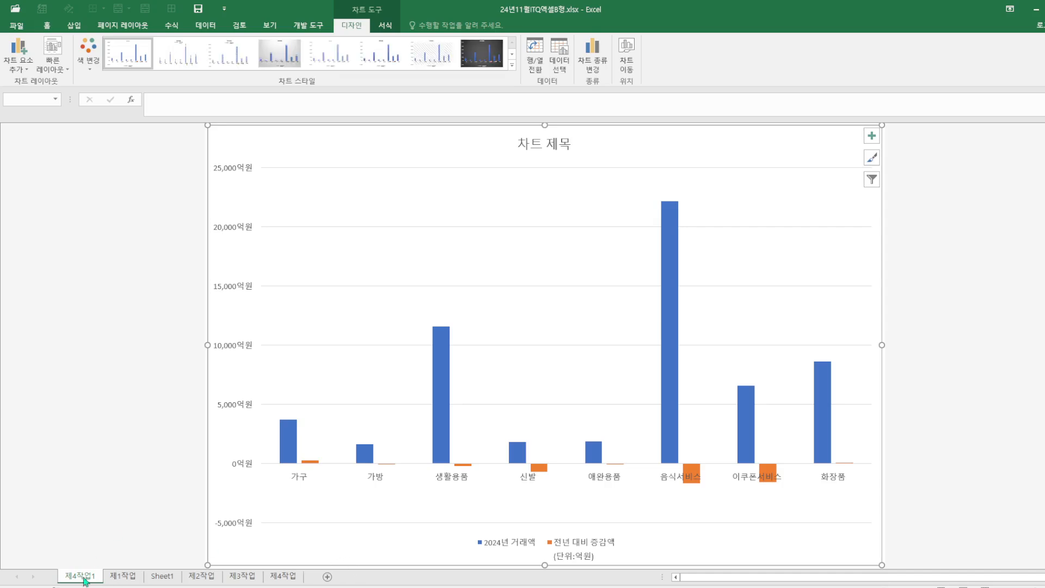
Move the 제4작업1 sheet to the end of the sheet tabs and apply quick layout 3 to the chart
drag(323, 565, 323, 566)
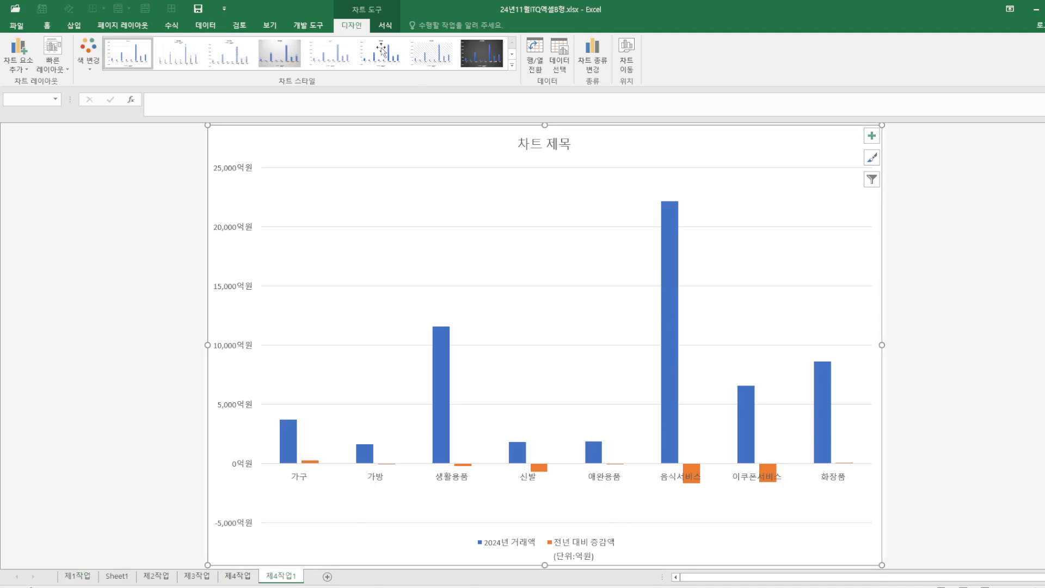
click(52, 60)
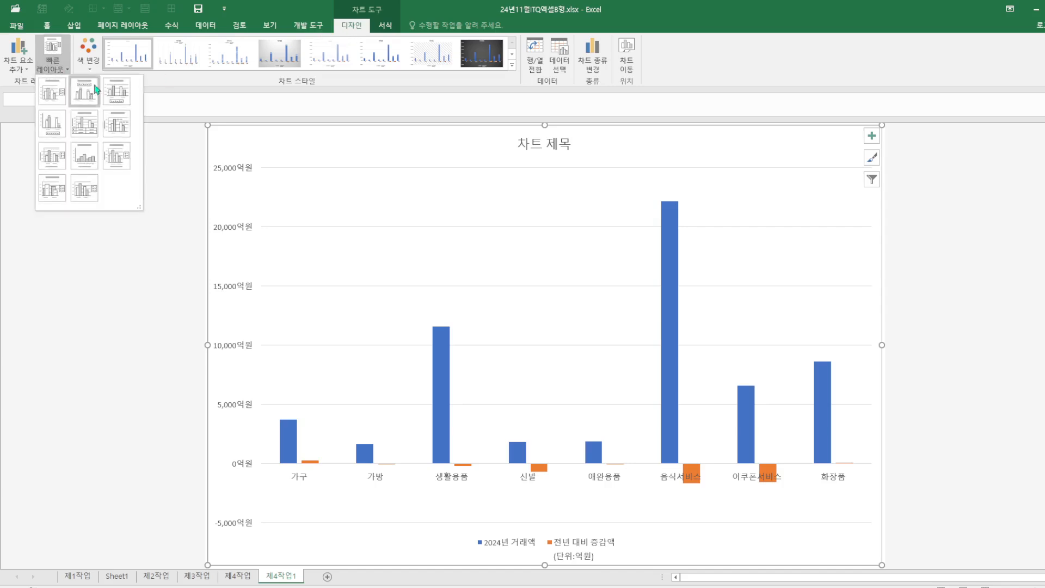
click(117, 102)
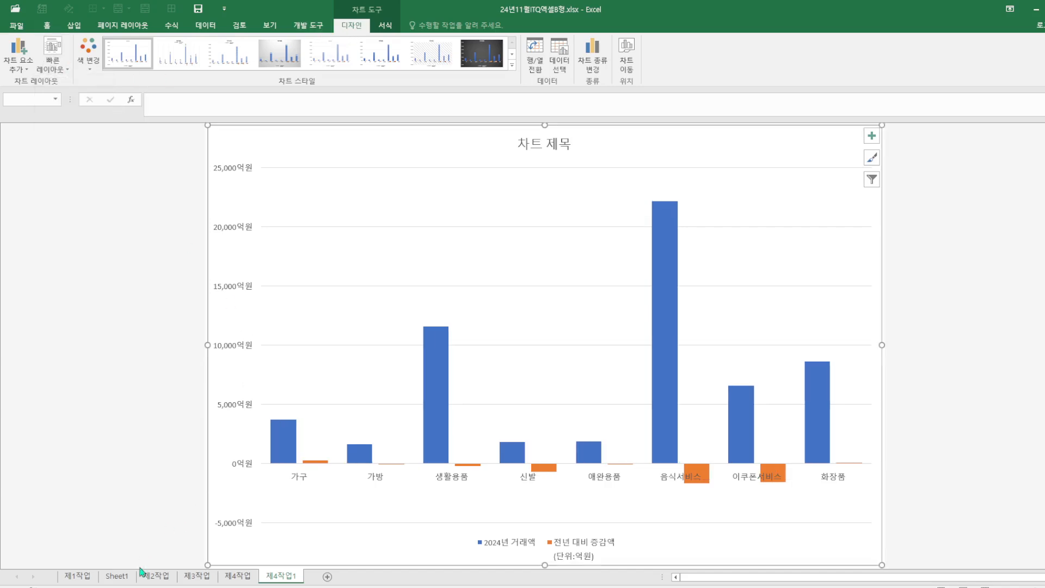
Enlarge the reference picture on Sheet1 by extending it downward and toward the upper left
click(116, 576)
click(708, 343)
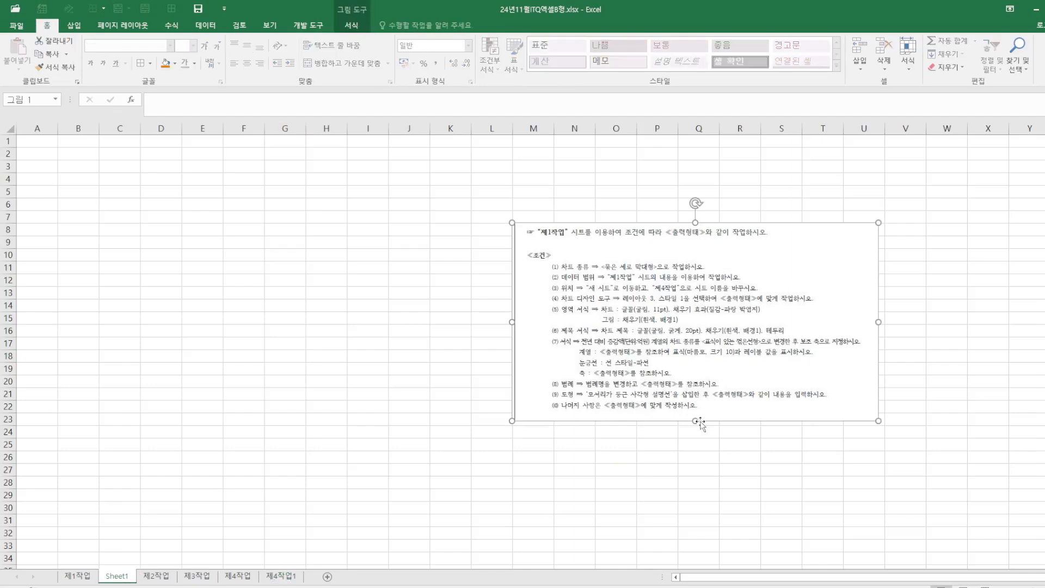
drag(703, 485, 697, 498)
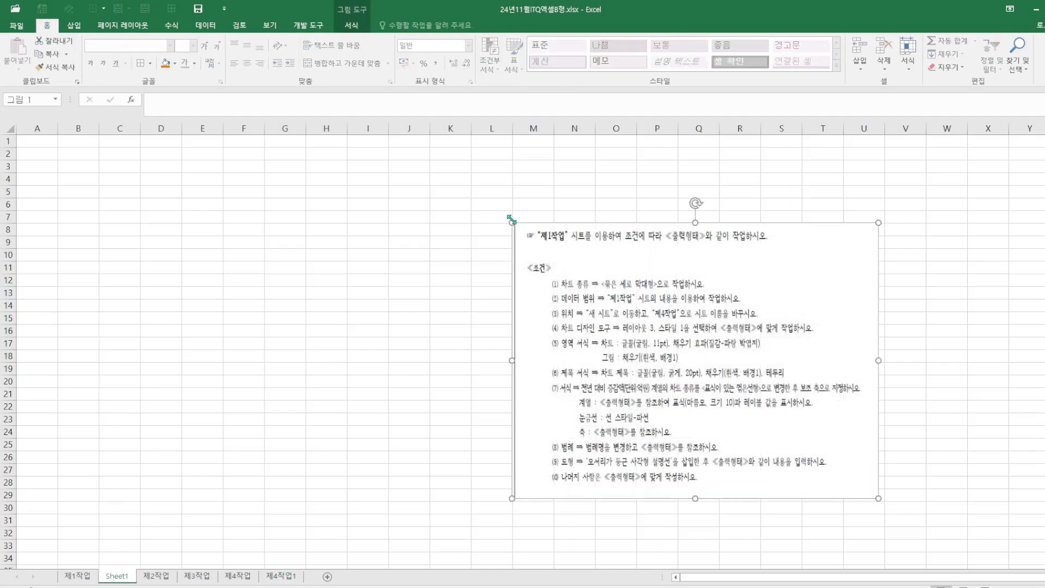
drag(511, 221, 422, 155)
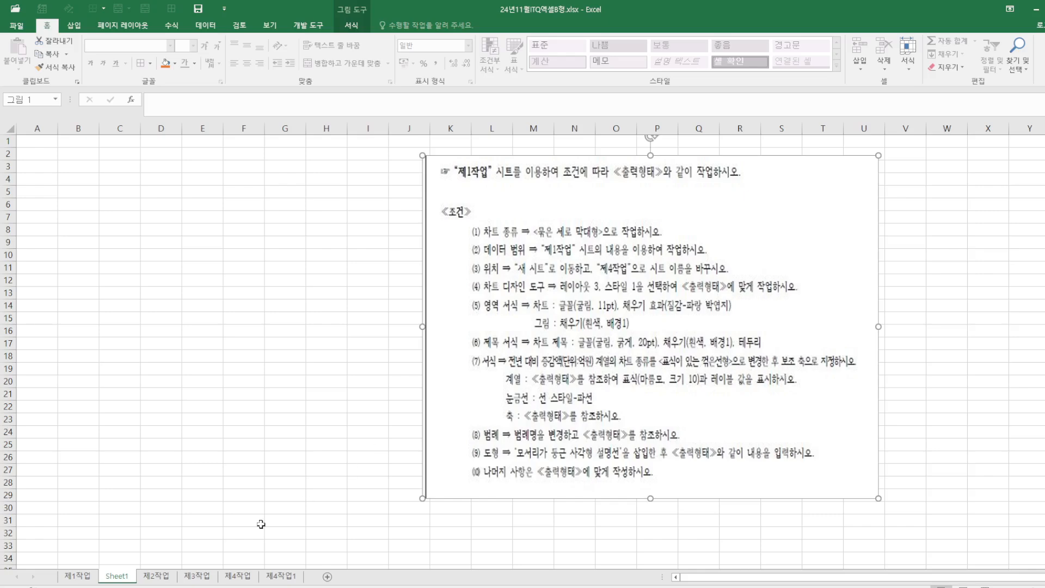
Set the whole chart's font on 제4작업1 to 굴림, size 11
click(280, 577)
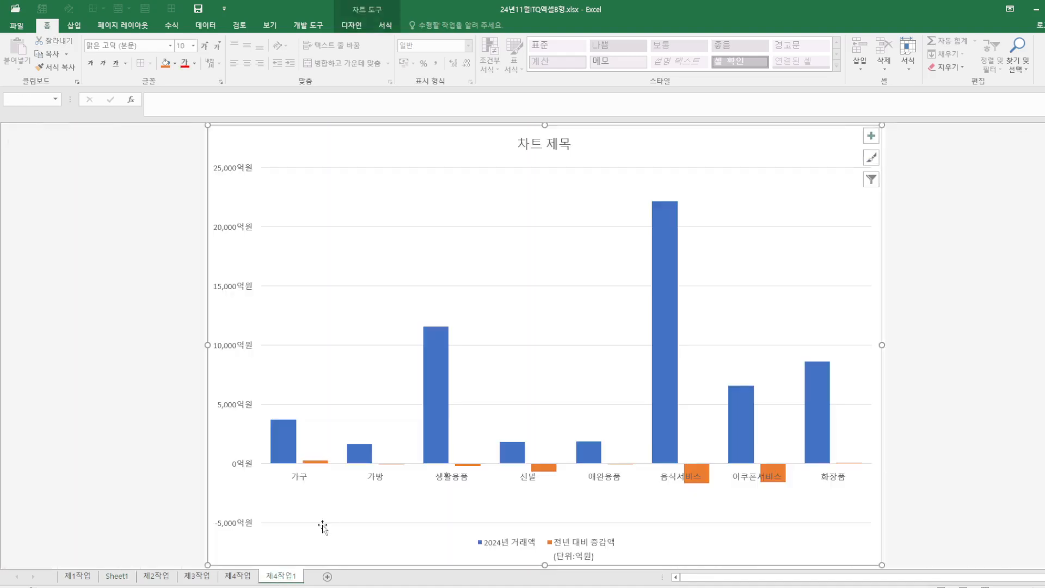
click(137, 46)
text(굴)
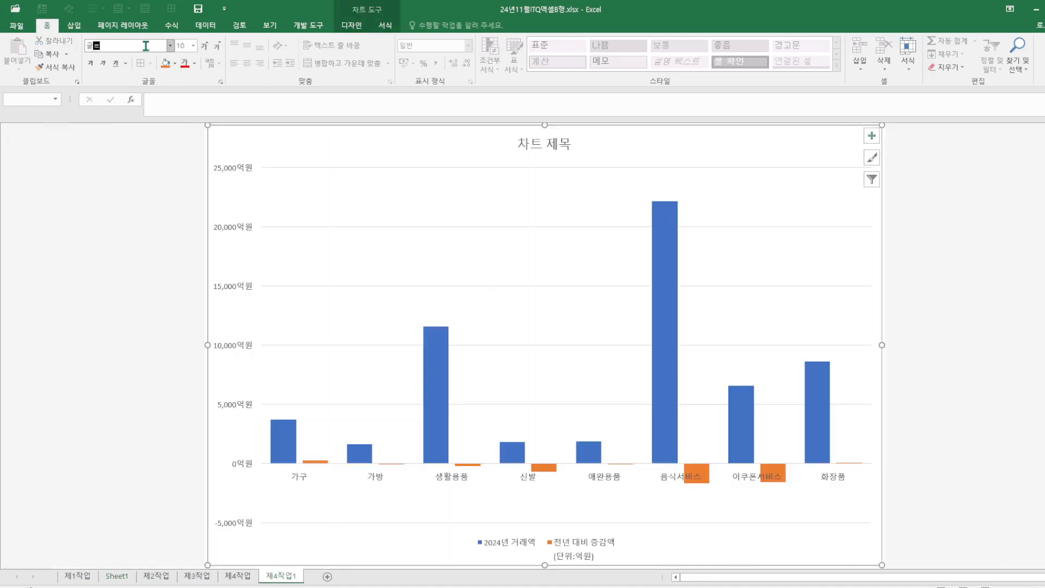
text(림)
key(Return)
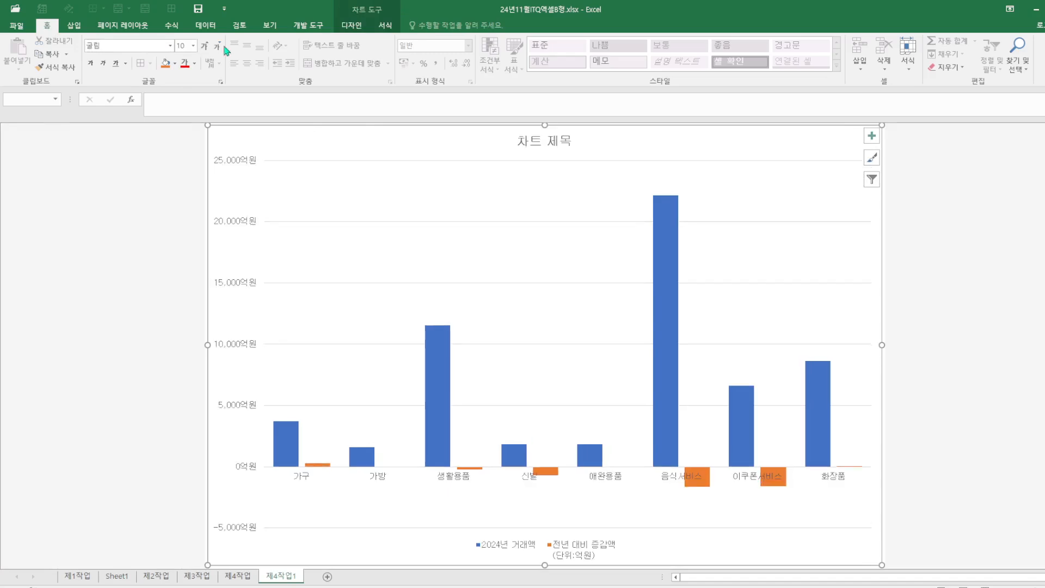
click(193, 46)
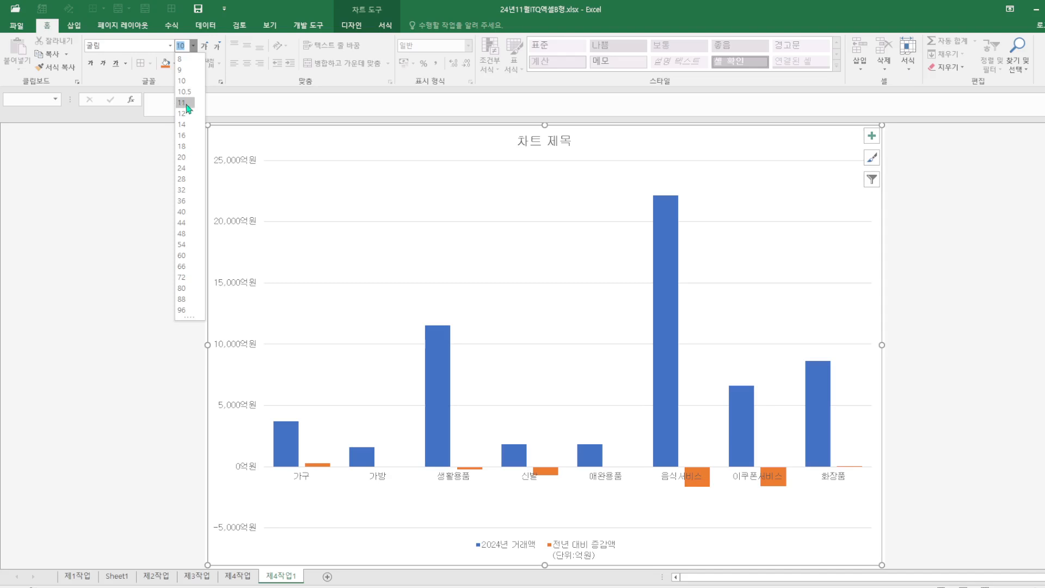
click(185, 102)
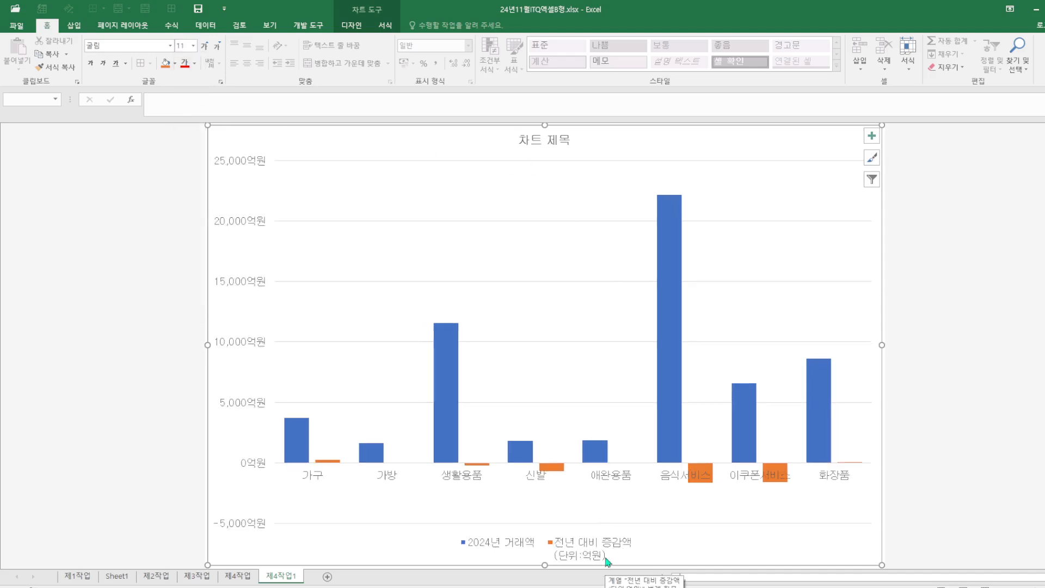
Change the 전년 대비 증감액 series to a line with markers plotted on the secondary axis
right_click(666, 362)
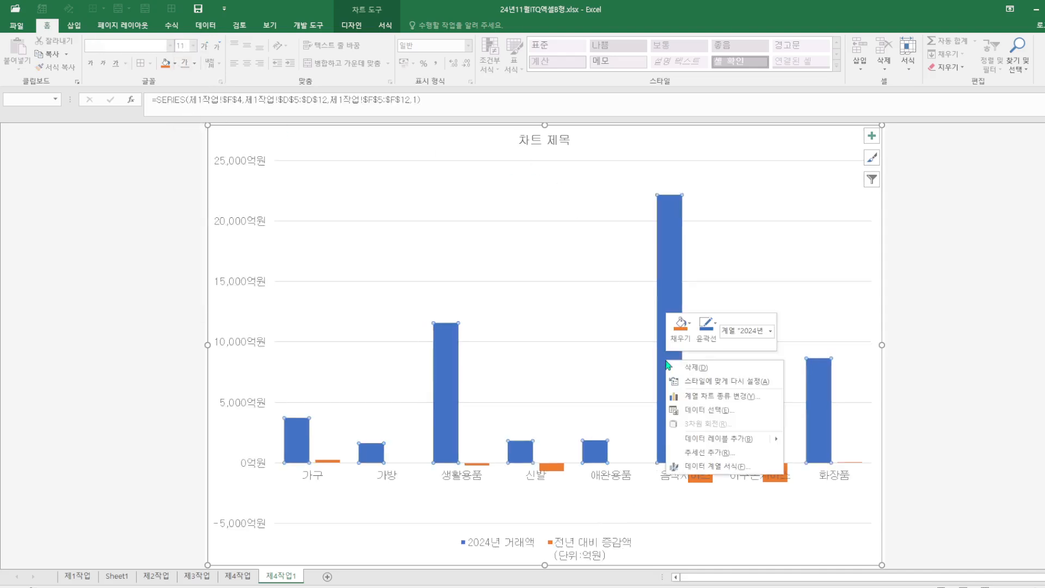
click(705, 397)
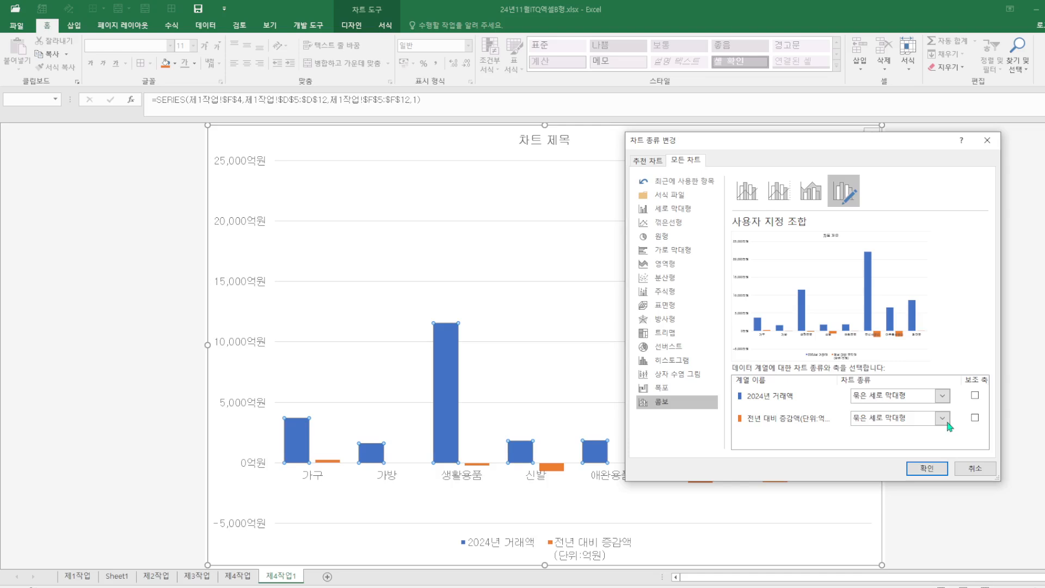
click(947, 422)
click(982, 333)
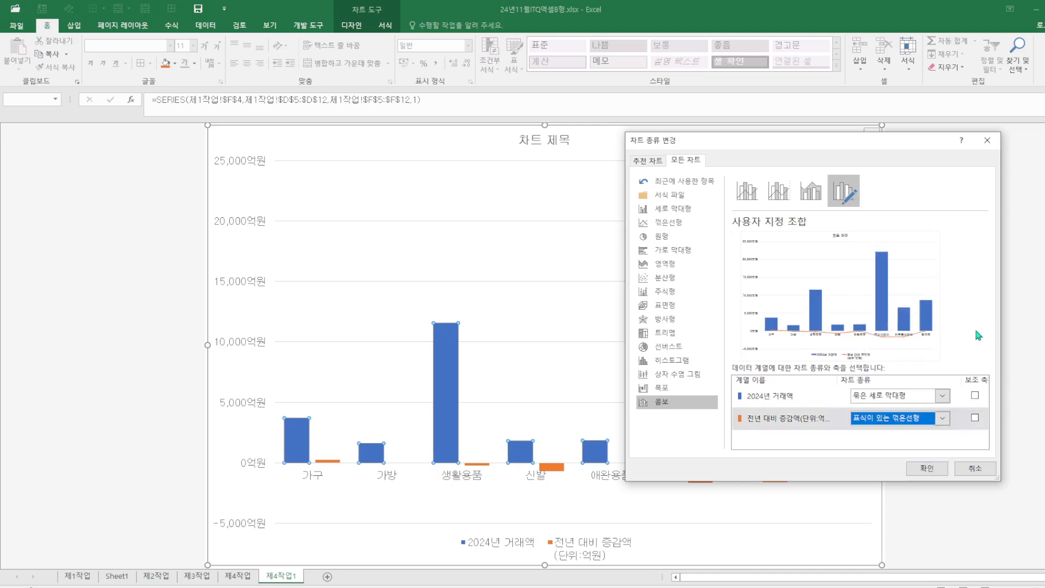
click(976, 421)
click(927, 469)
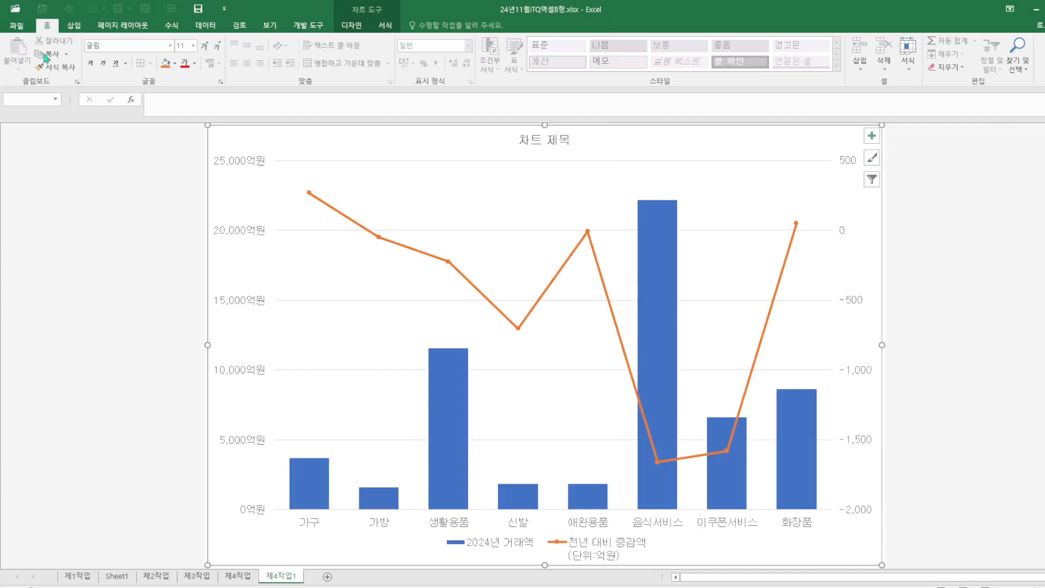
Save the workbook and open the 제4작업 sheet to compare with the reference chart
click(202, 11)
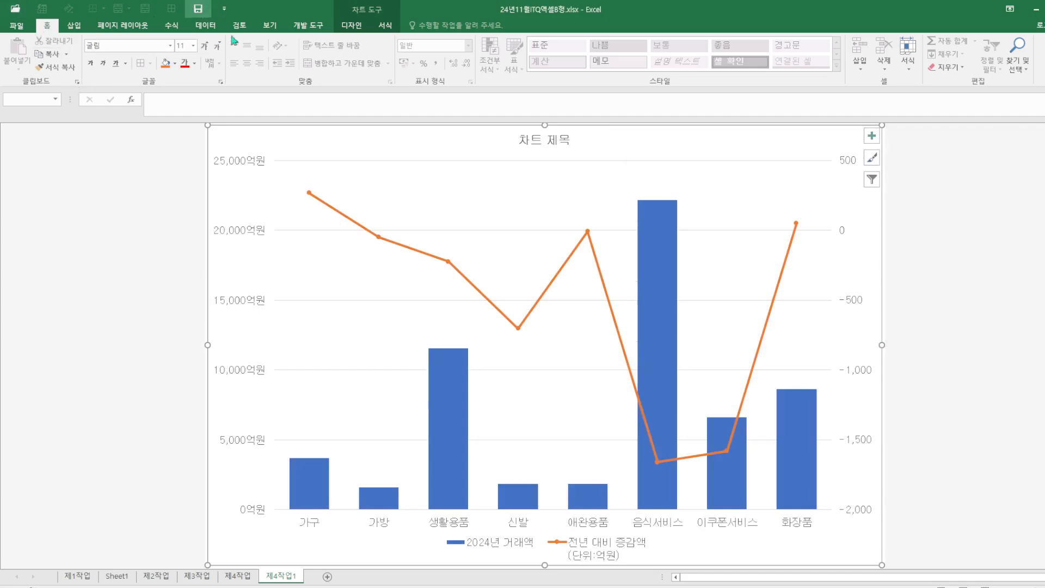
click(245, 578)
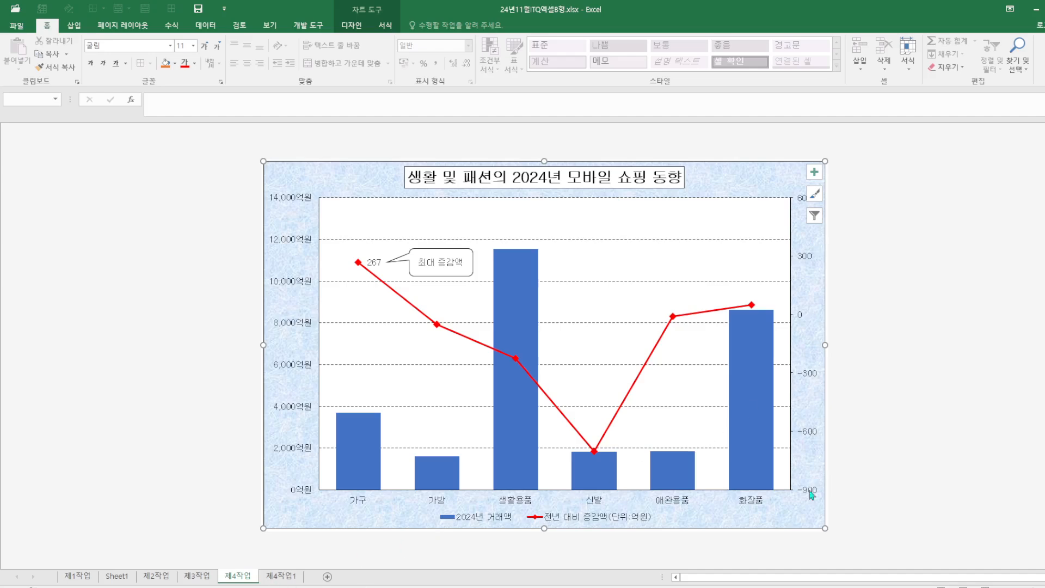
Open the 제4작업1 sheet and apply a blue texture fill to the chart area
click(288, 578)
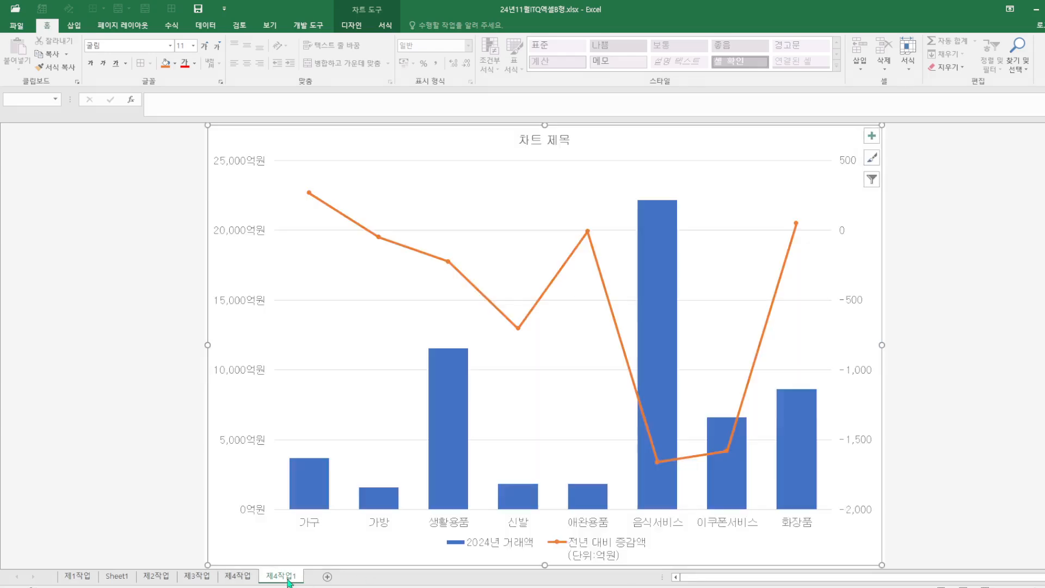
right_click(833, 545)
click(861, 566)
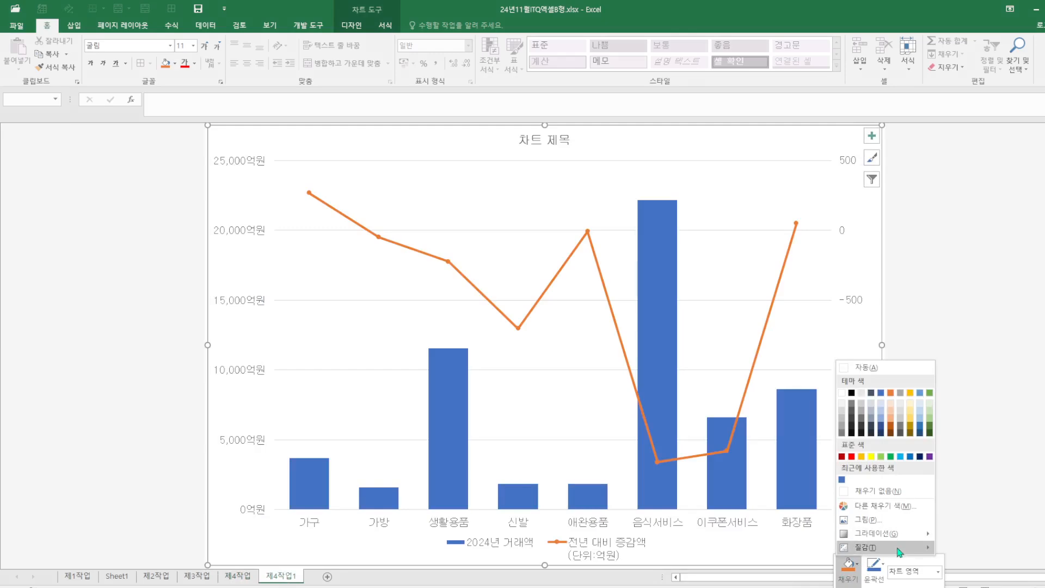
mouse_move(871, 547)
click(633, 506)
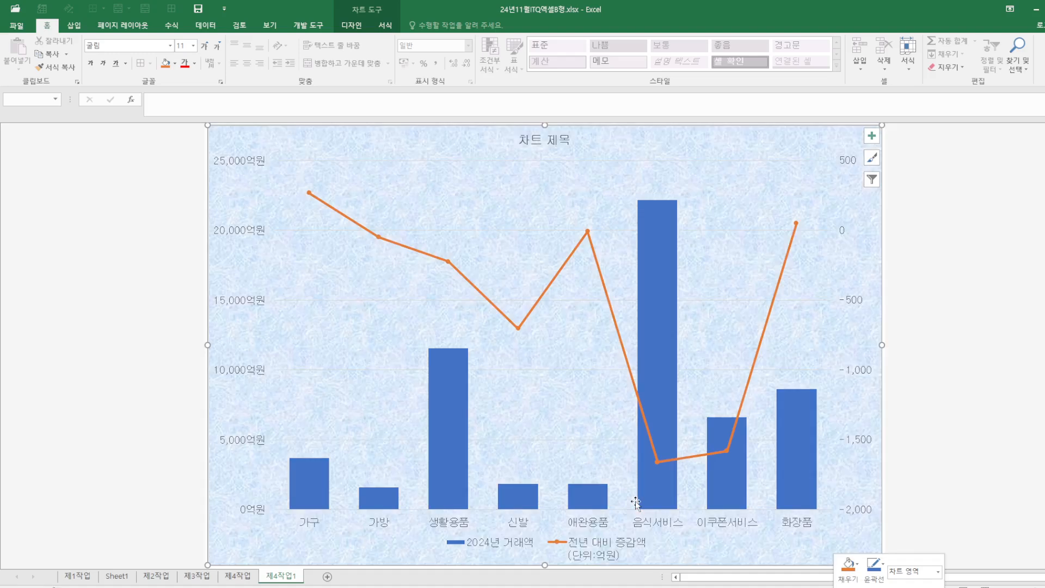
Fill the plot area with white
right_click(520, 206)
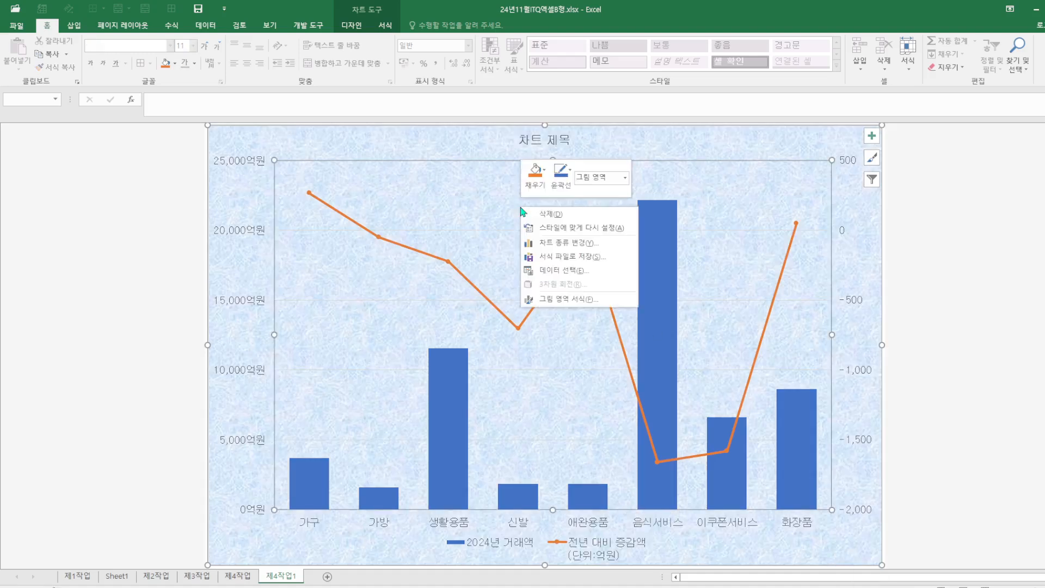
click(546, 172)
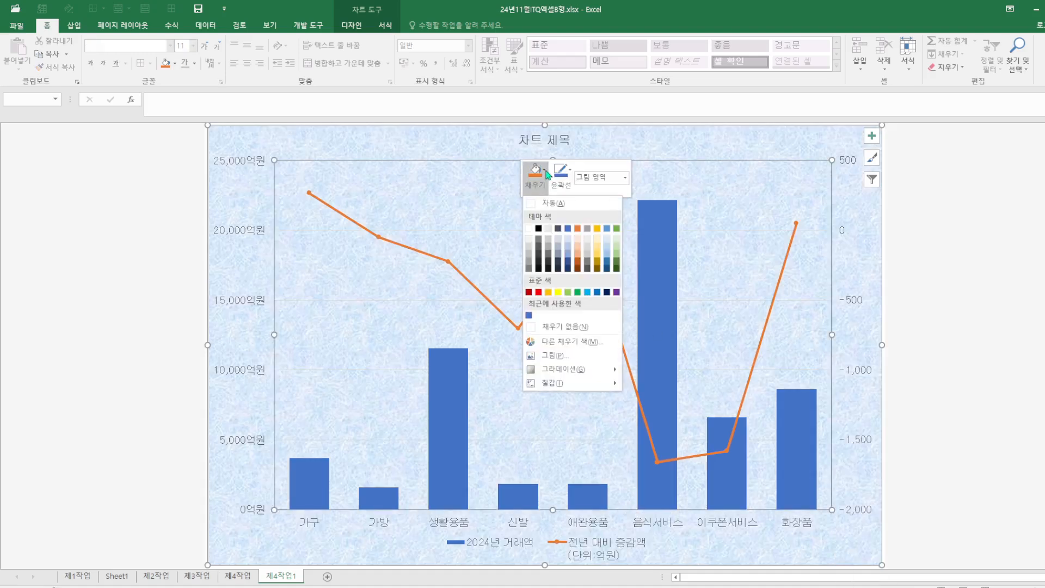
click(534, 233)
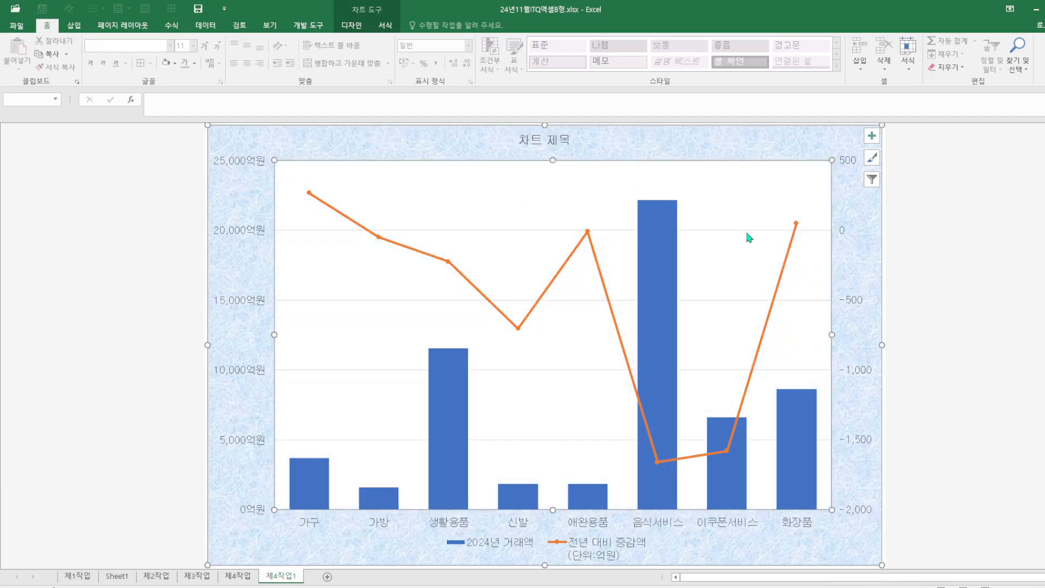
Format the major gridlines as solid dark lines with a dashed dash type
right_click(749, 235)
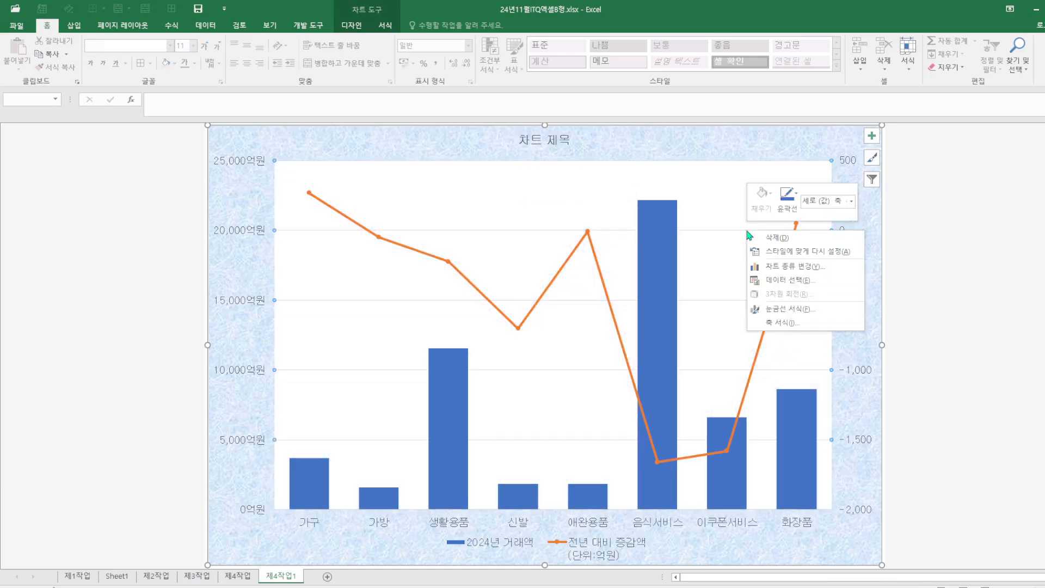
click(790, 309)
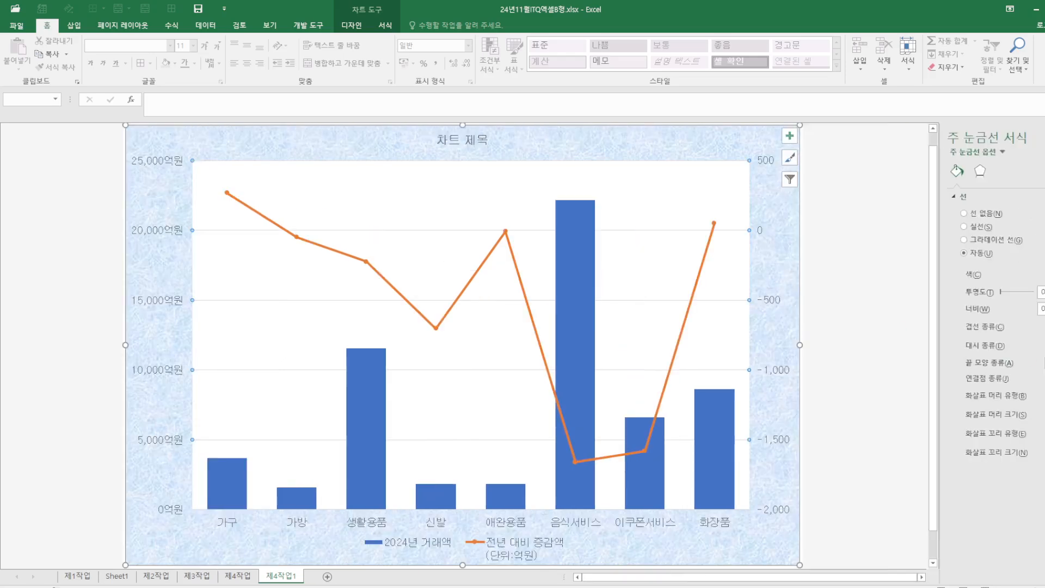
click(1044, 345)
click(1042, 381)
click(1042, 274)
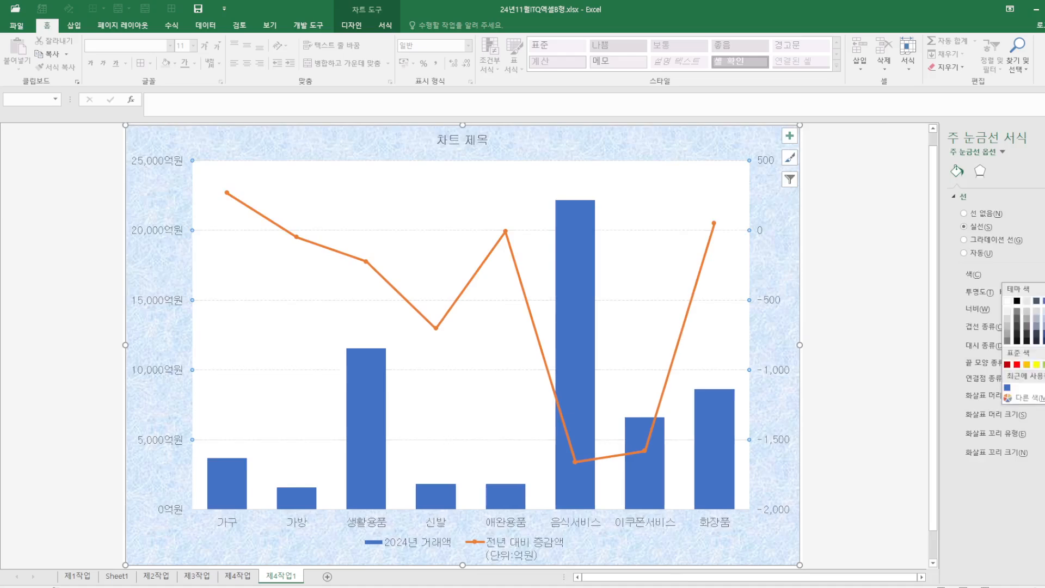
click(1017, 300)
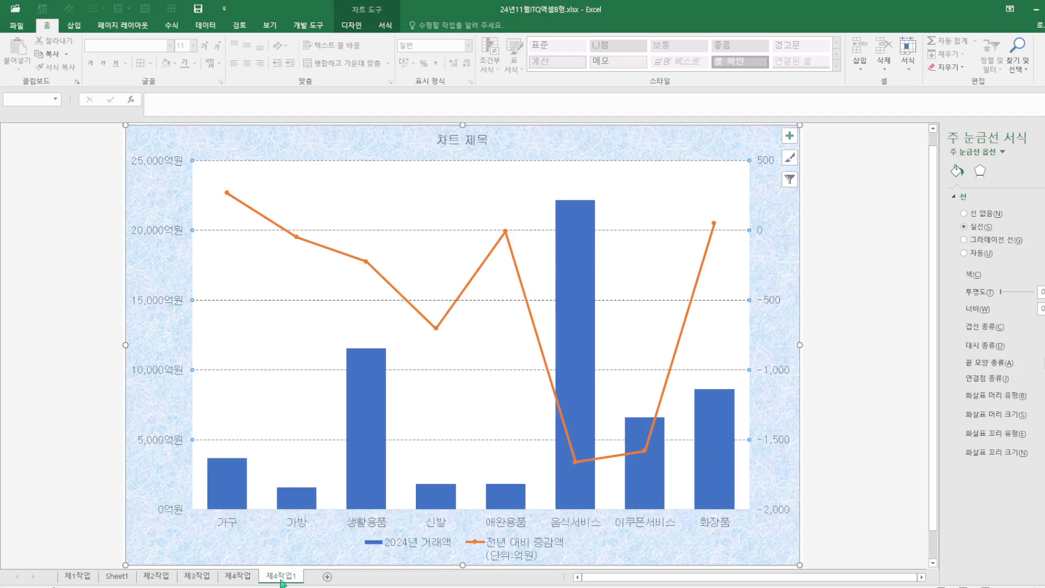
Compare with the reference chart and set the chart title to 생활 및 패션의 2024년 모바일 쇼핑 동향
click(253, 580)
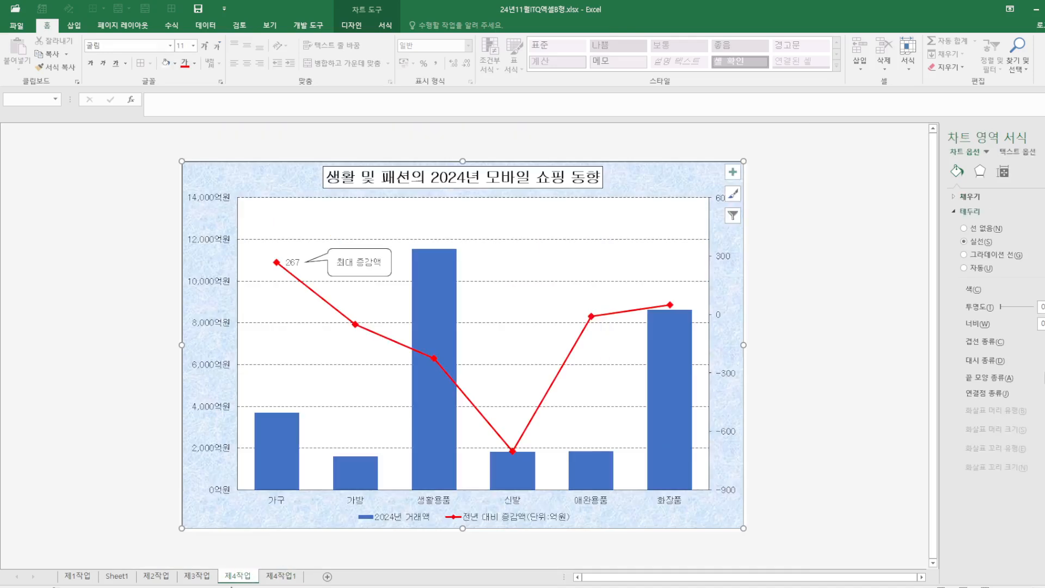
click(291, 579)
click(442, 139)
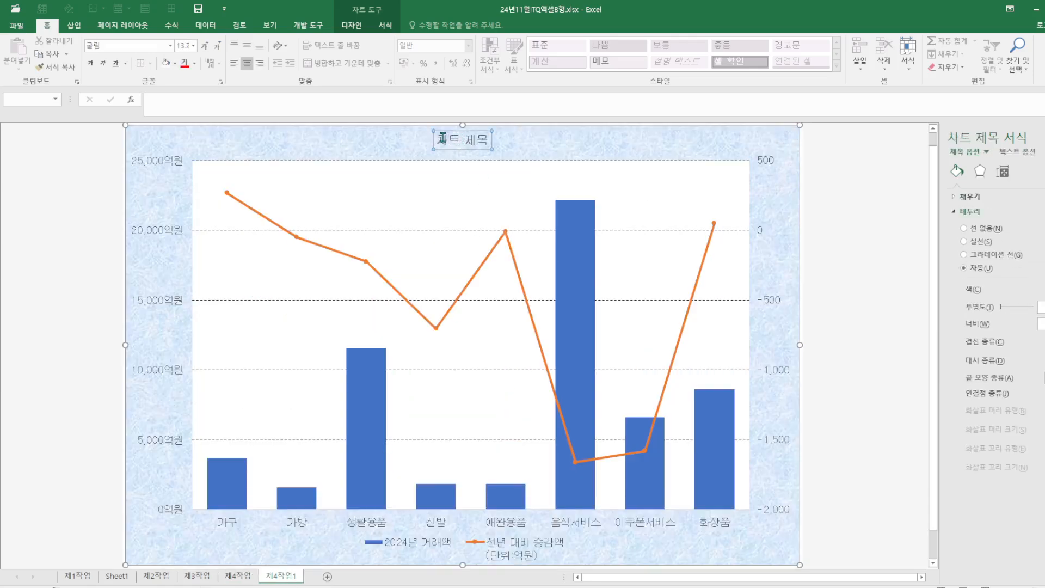
drag(442, 139, 498, 145)
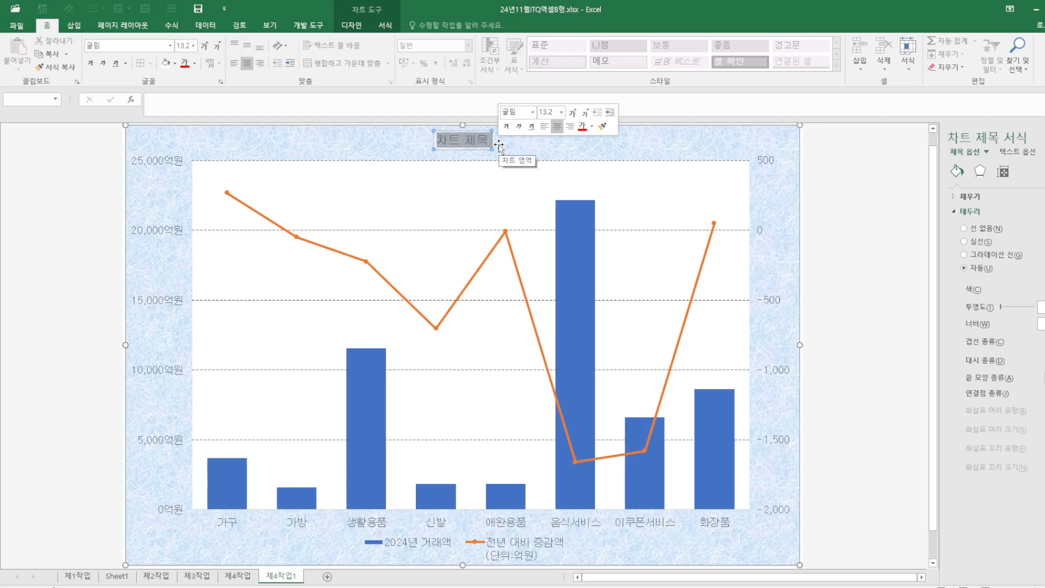
text(생활 ㅁ)
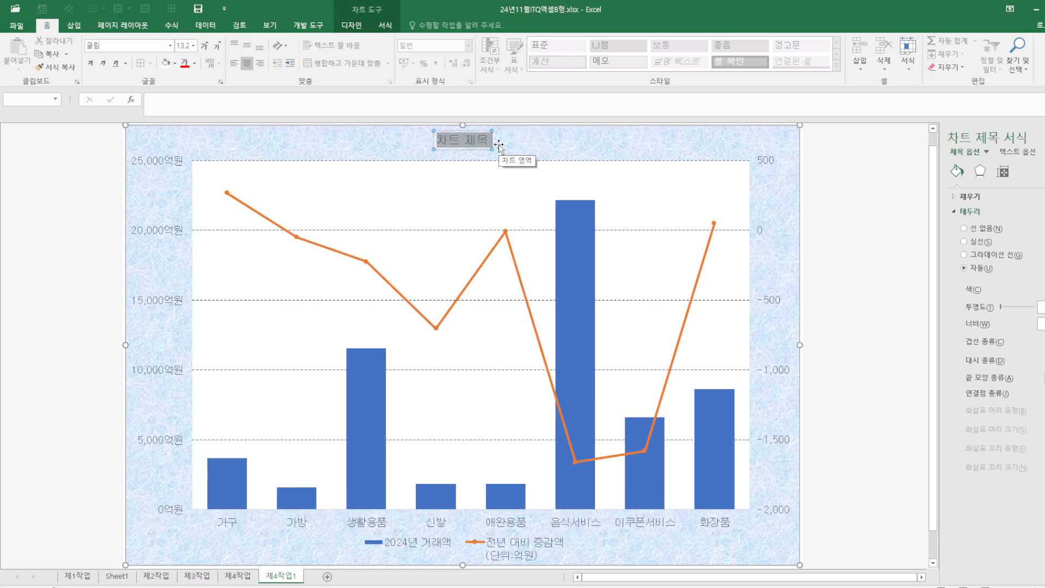
text(및)
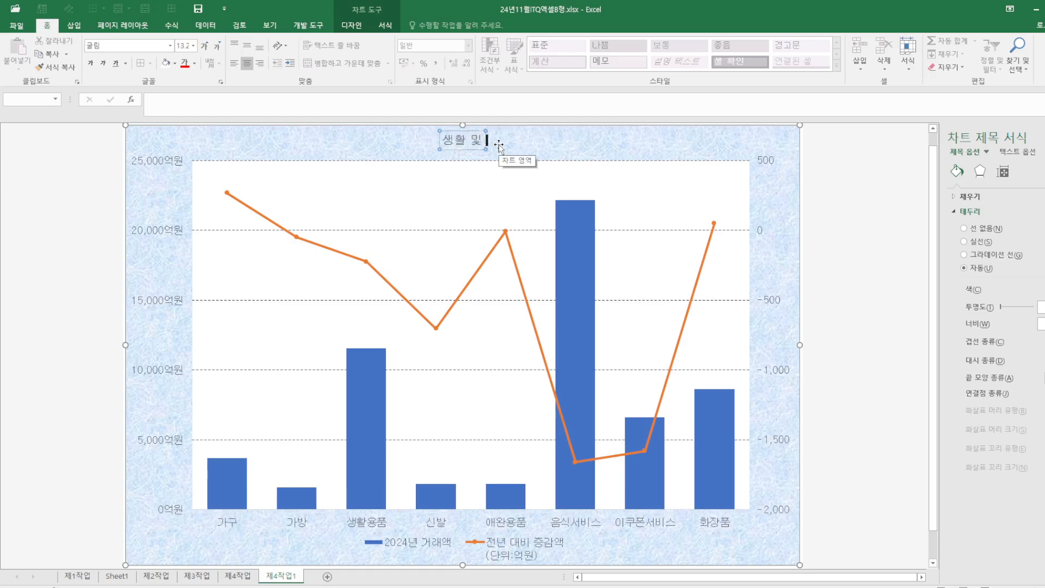
text( 팻ㄴ의 202)
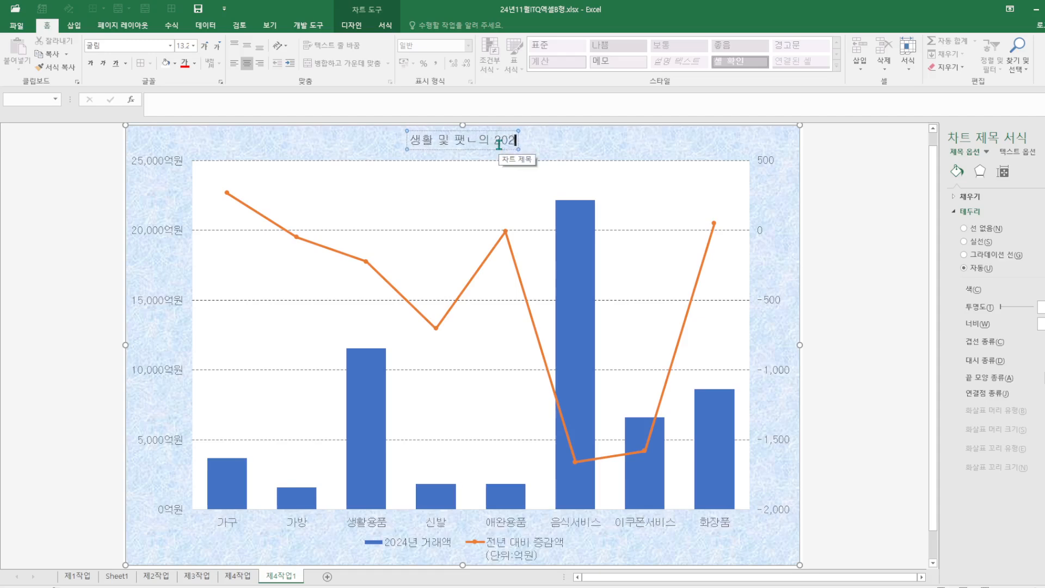
text(4년 모바)
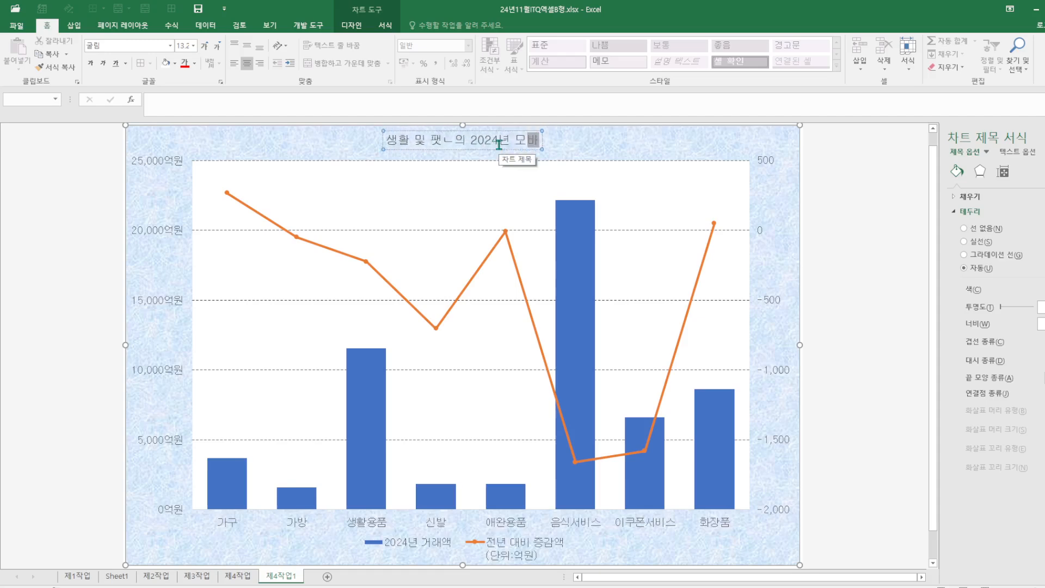
text(일 쇼핑 몰)
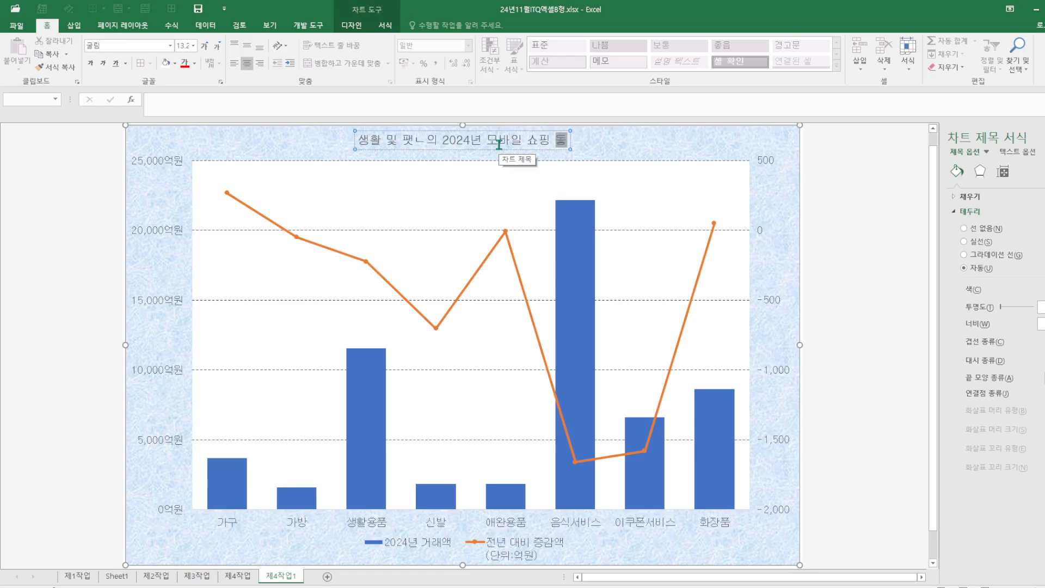
text(하)
key(BackSpace)
key(BackSpace)
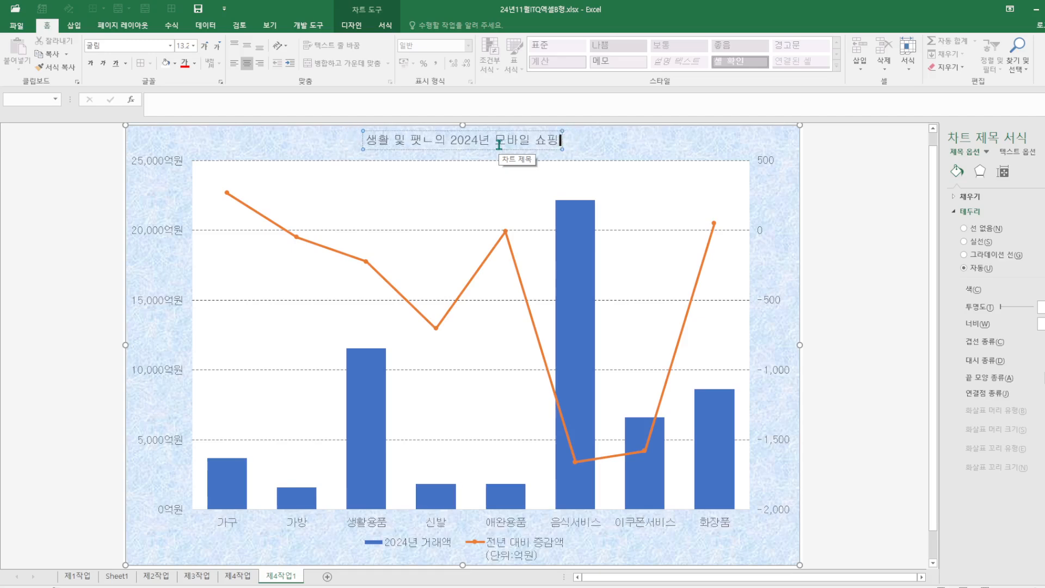
text(ㄷ)
text(향)
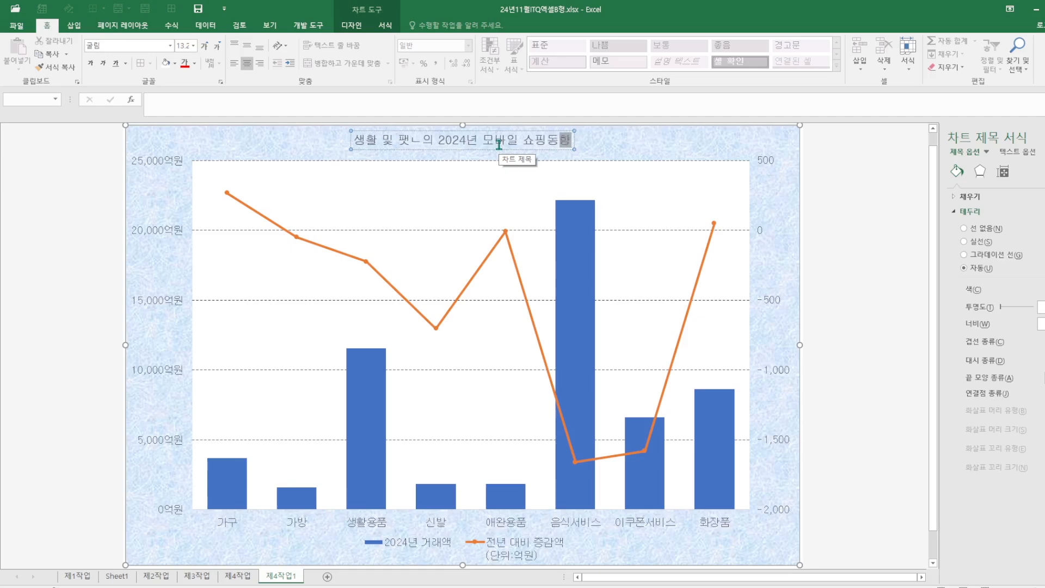
click(550, 143)
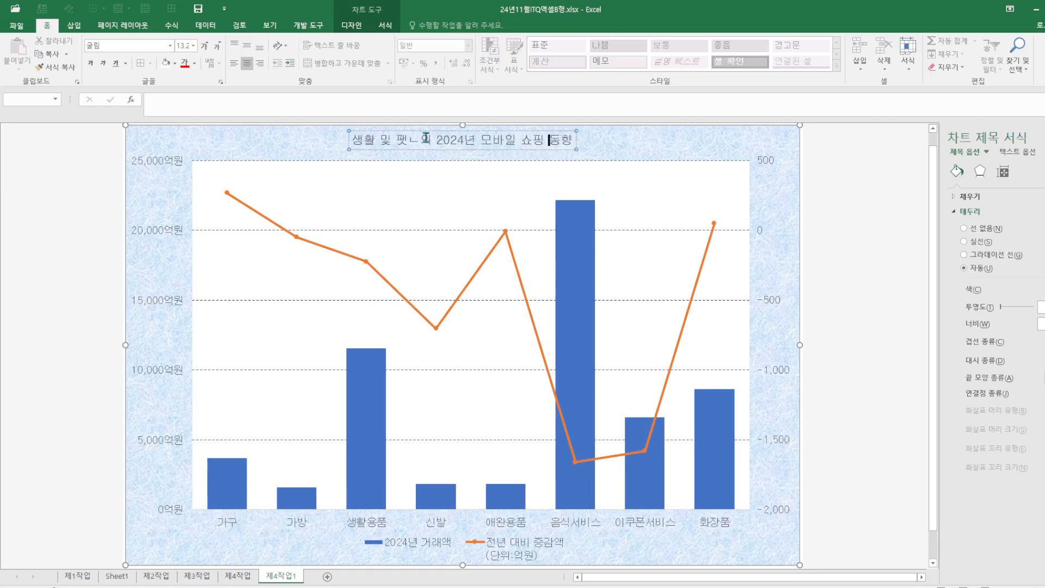
click(422, 140)
key(BackSpace)
key(BackSpace)
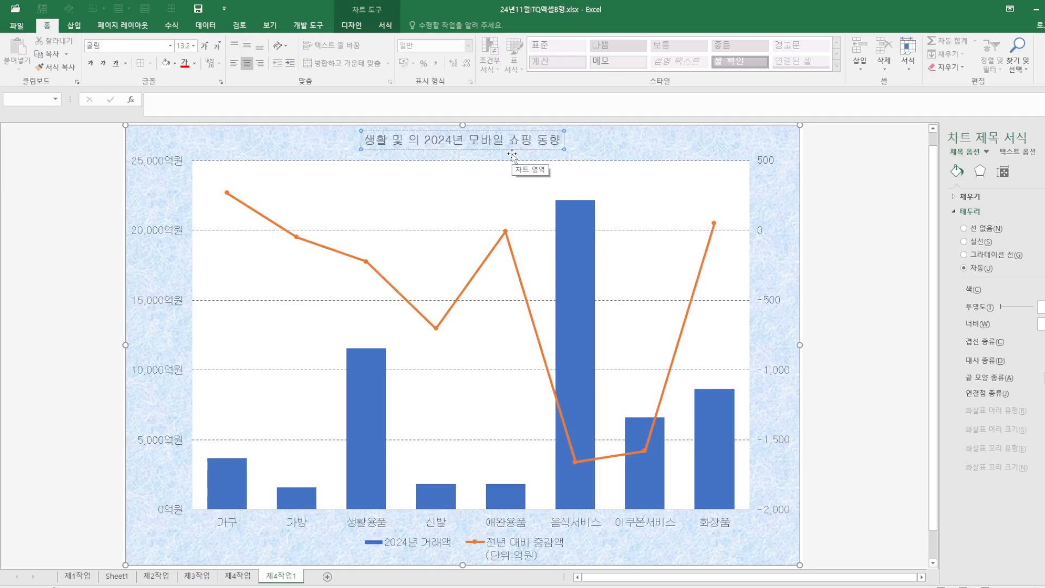
text(패션)
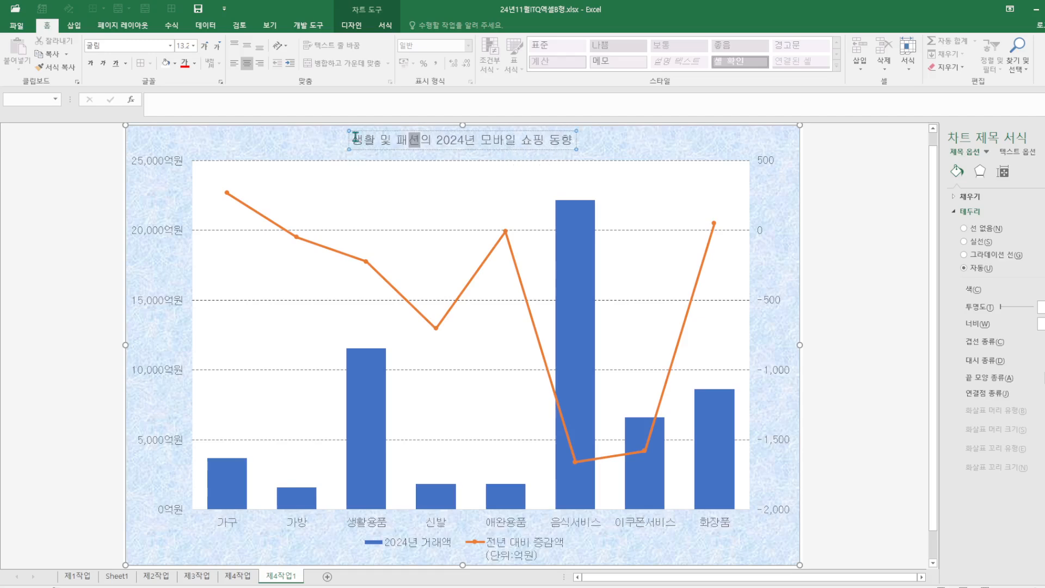
Make the whole title text 20 pt and bold
drag(352, 139, 588, 139)
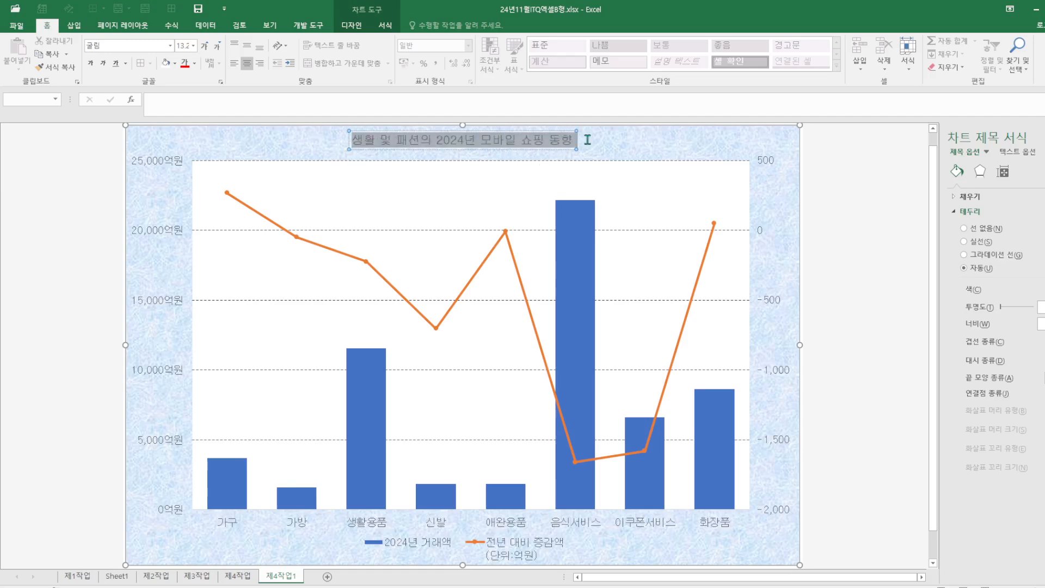
click(194, 46)
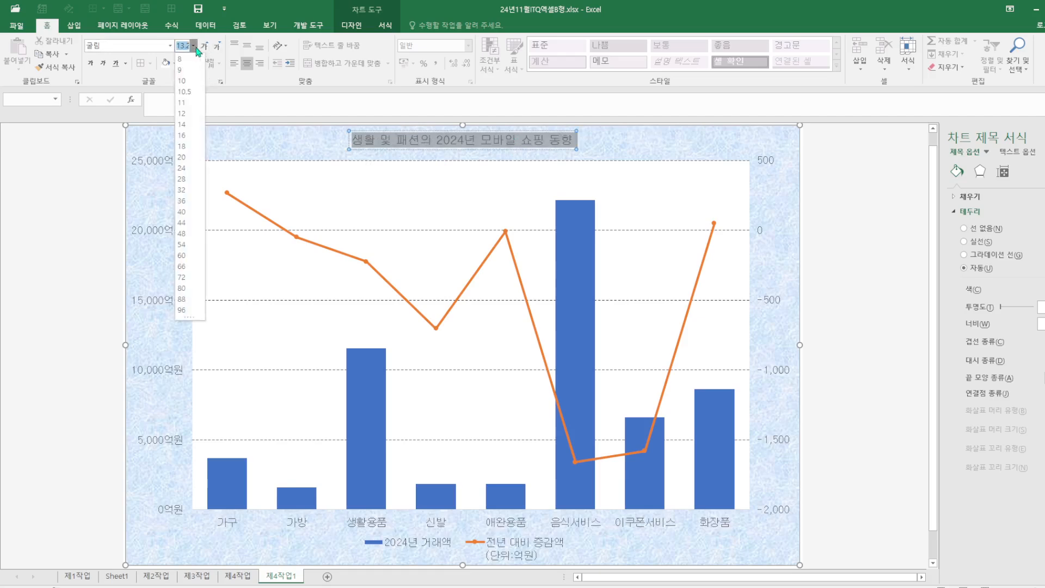
click(181, 157)
click(90, 62)
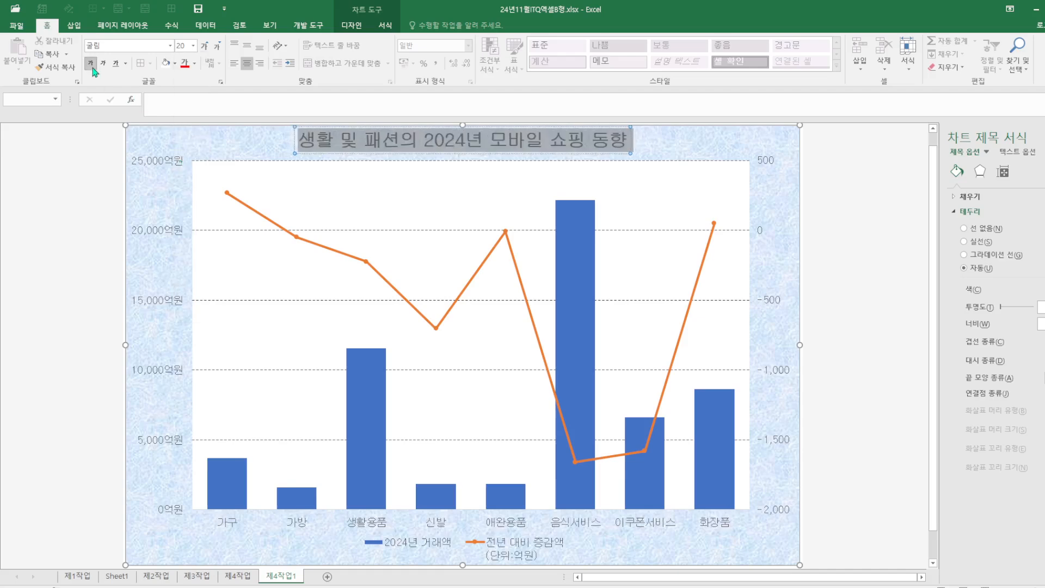
Give the chart title a black shape outline, then save the workbook
click(388, 28)
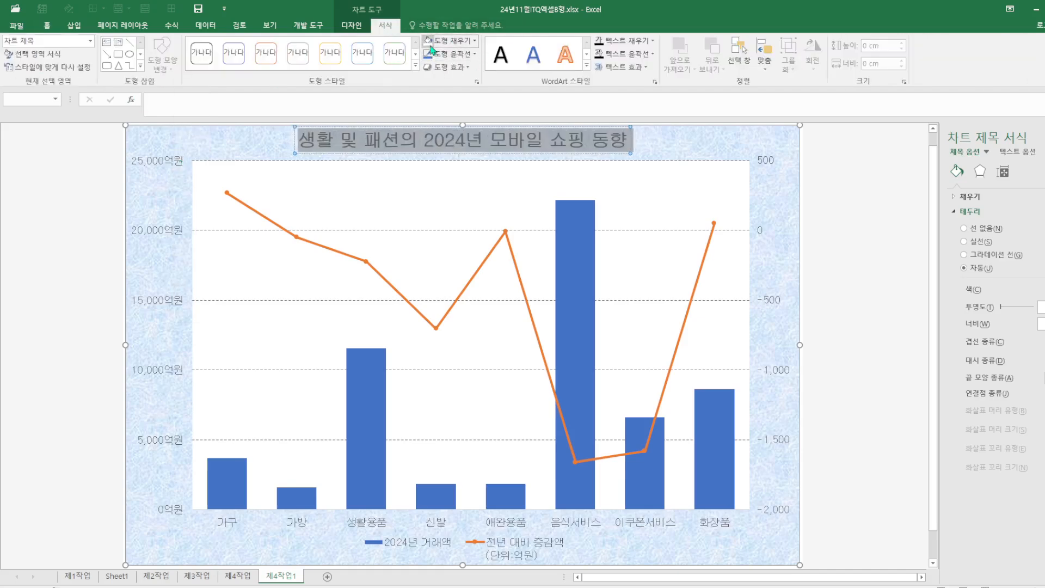
click(474, 54)
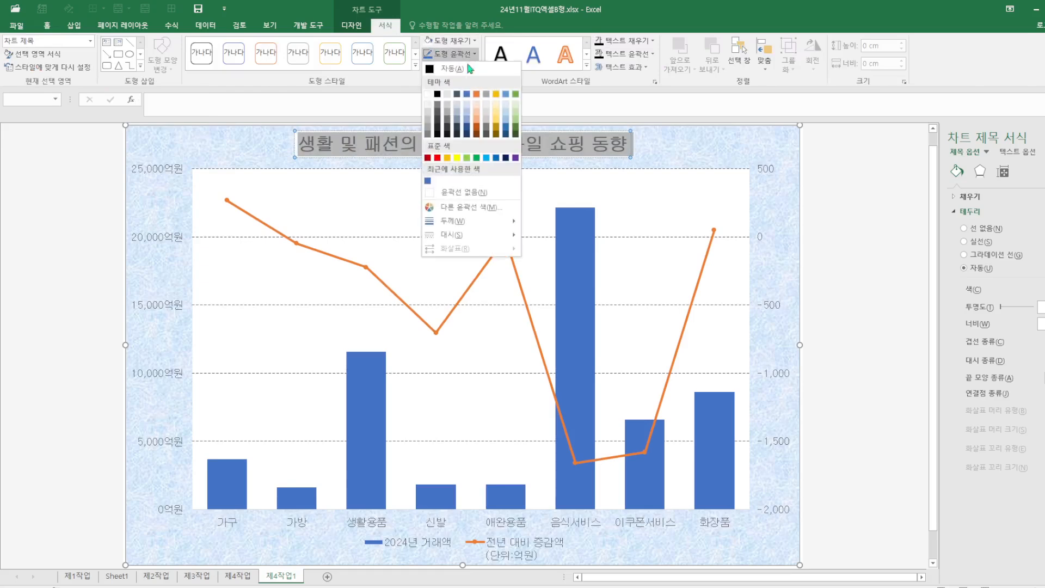
click(439, 94)
click(836, 273)
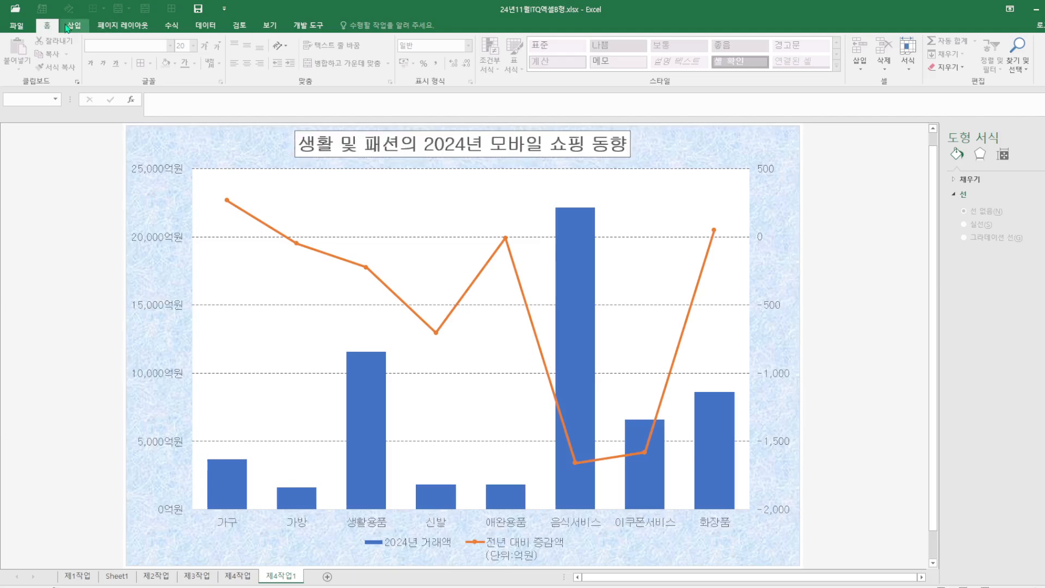
click(196, 10)
Edit the chart data to exclude the 음식서비스 and 이쿠폰서비스 categories from the horizontal axis
right_click(694, 536)
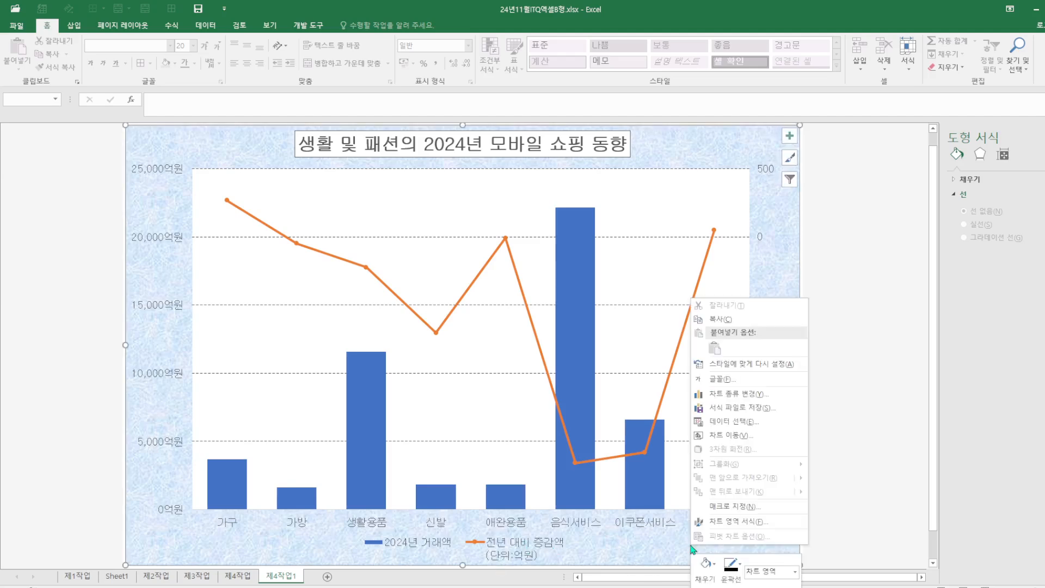
click(742, 422)
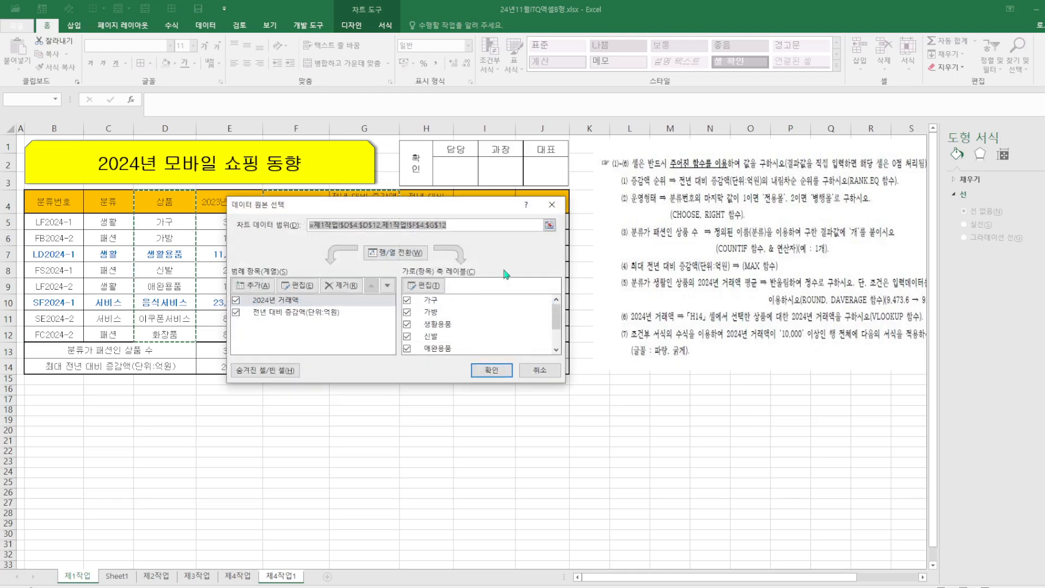
drag(491, 204, 789, 250)
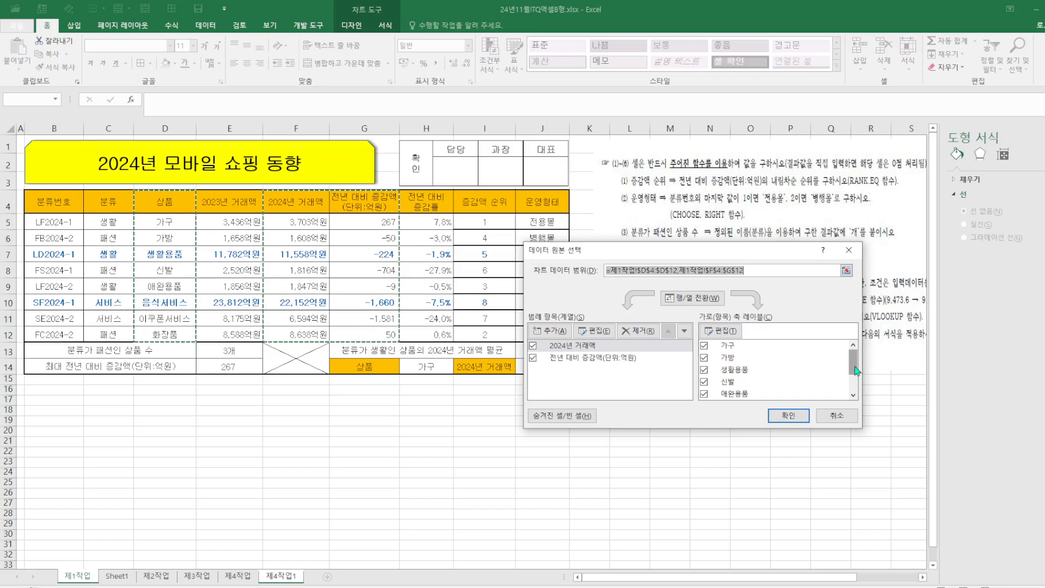
drag(855, 370, 852, 375)
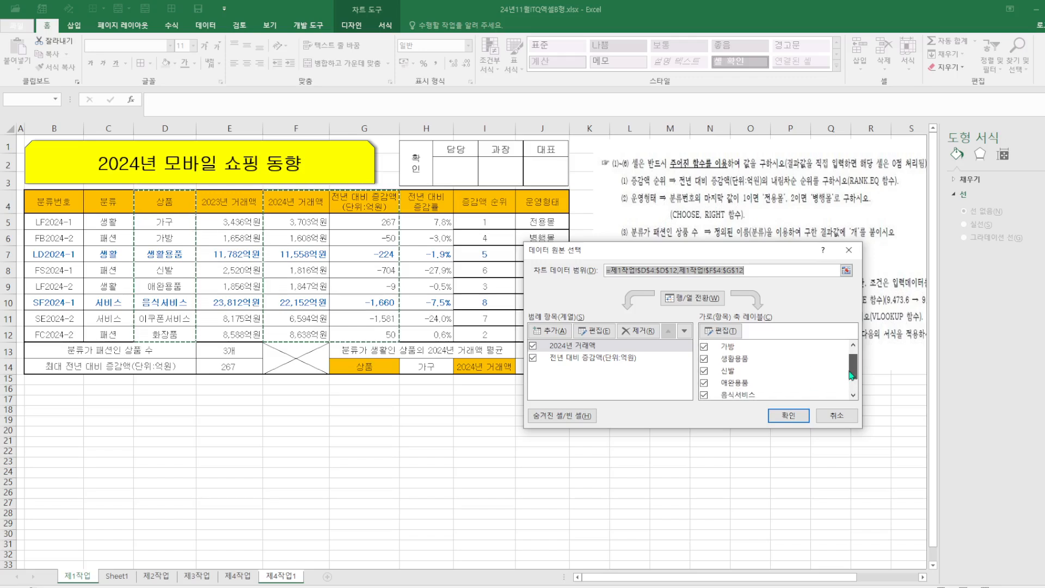
click(703, 395)
drag(853, 366, 853, 375)
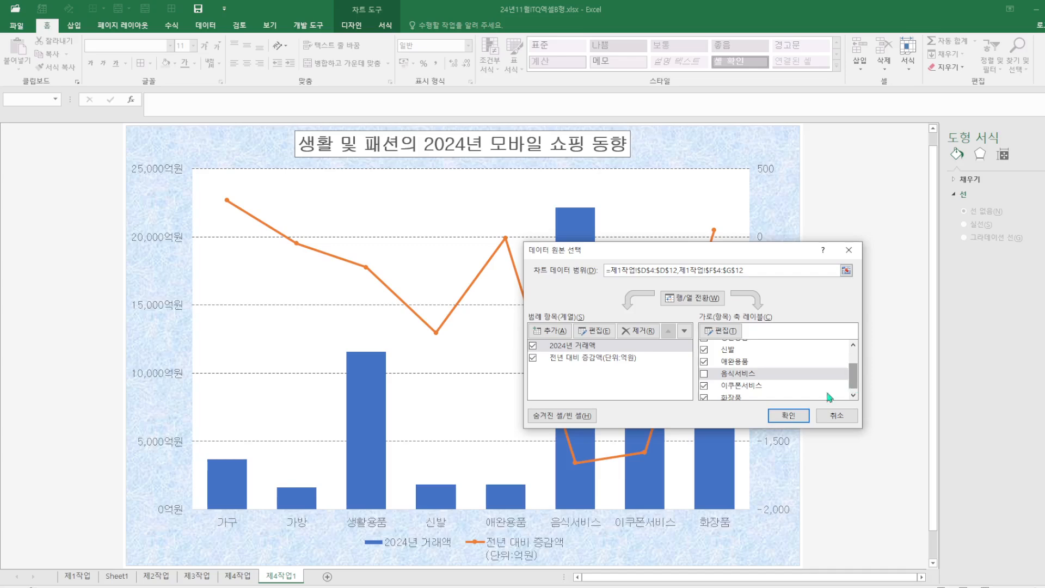
click(704, 387)
click(788, 416)
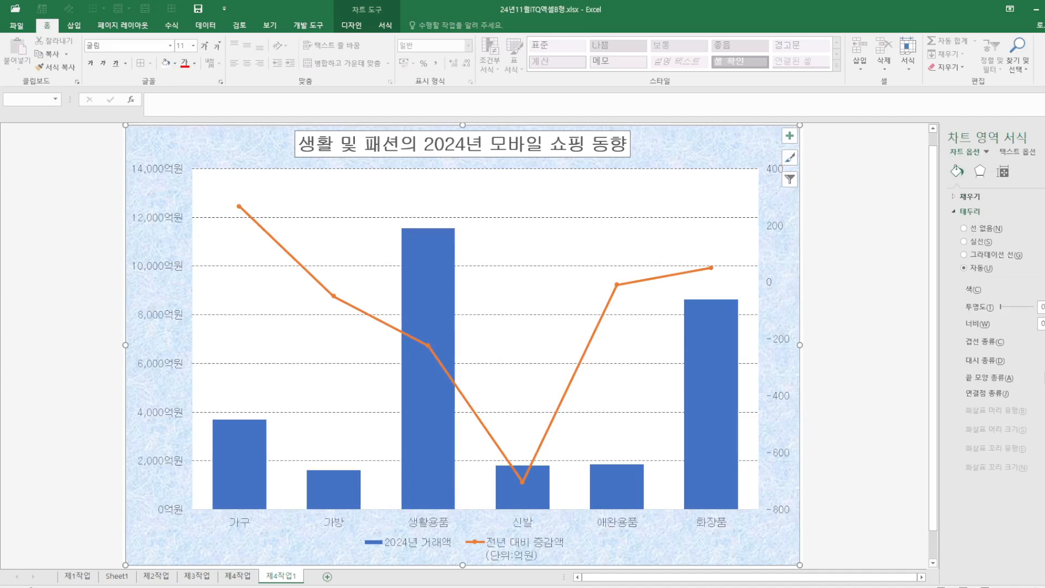
Compare with the reference chart and add a data label to the 가구 point of the 전년 대비 증감액 line
click(239, 578)
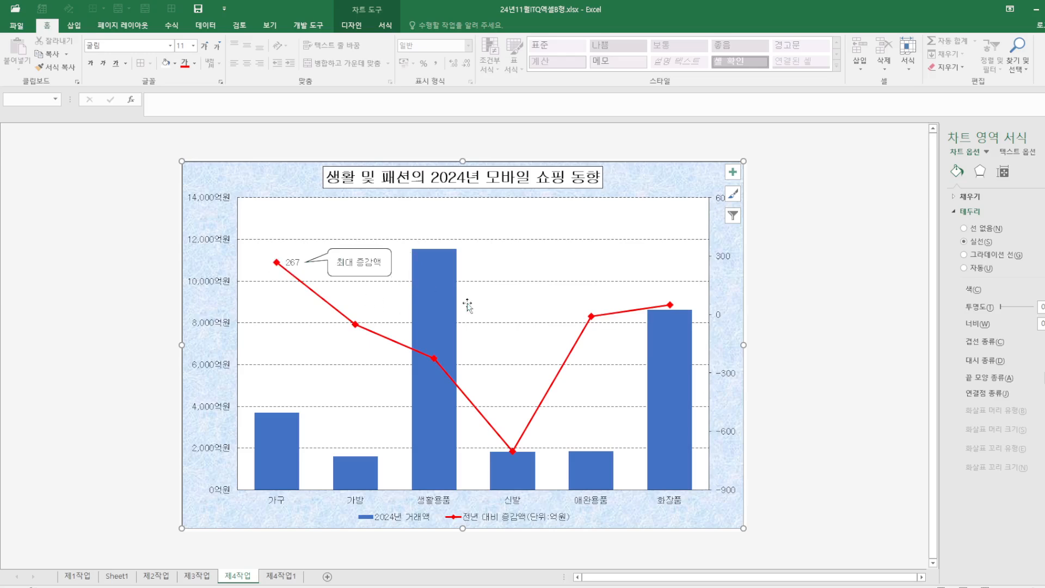
click(279, 576)
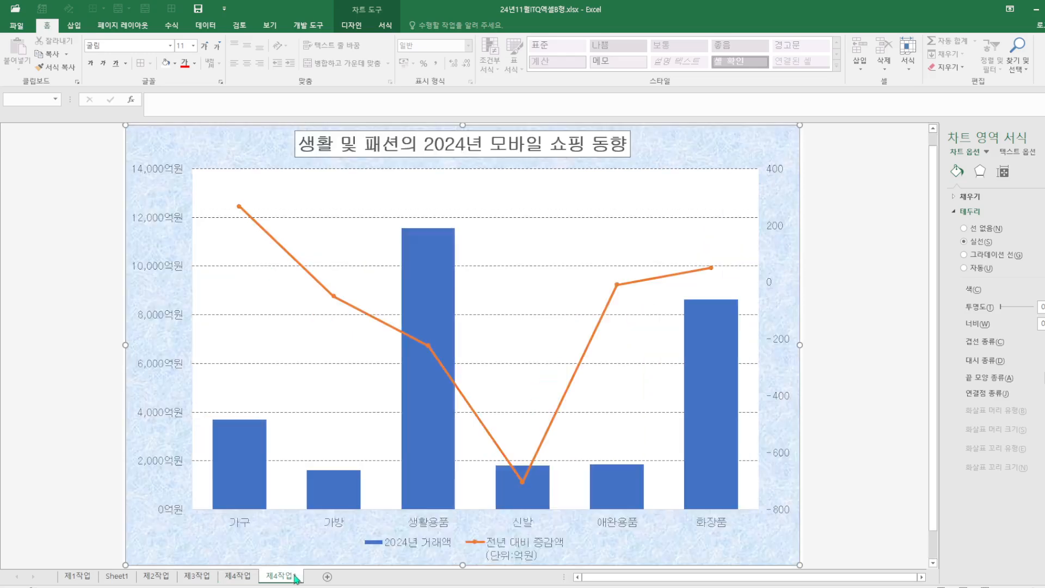
click(334, 297)
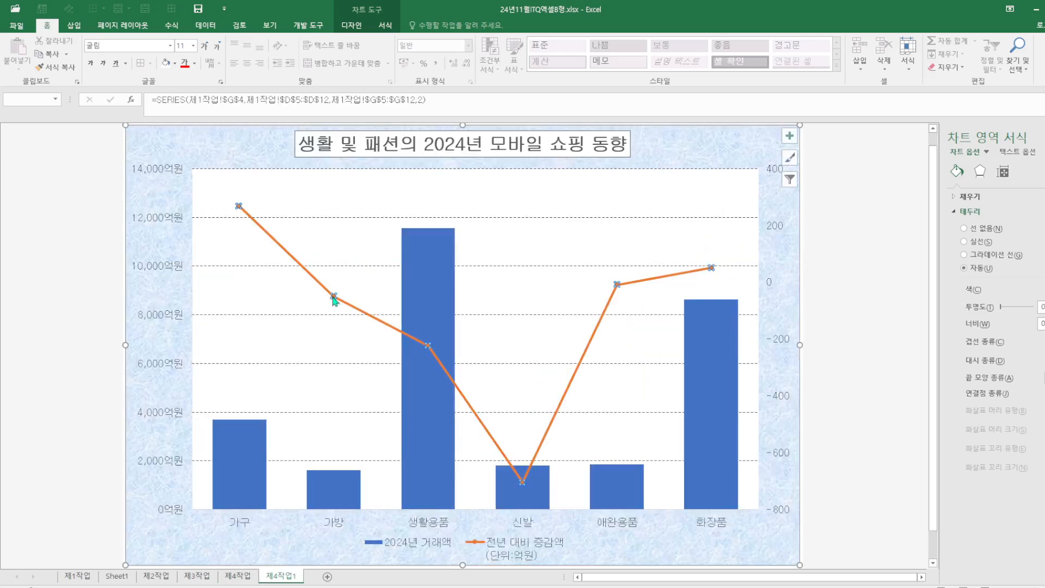
click(239, 207)
right_click(239, 207)
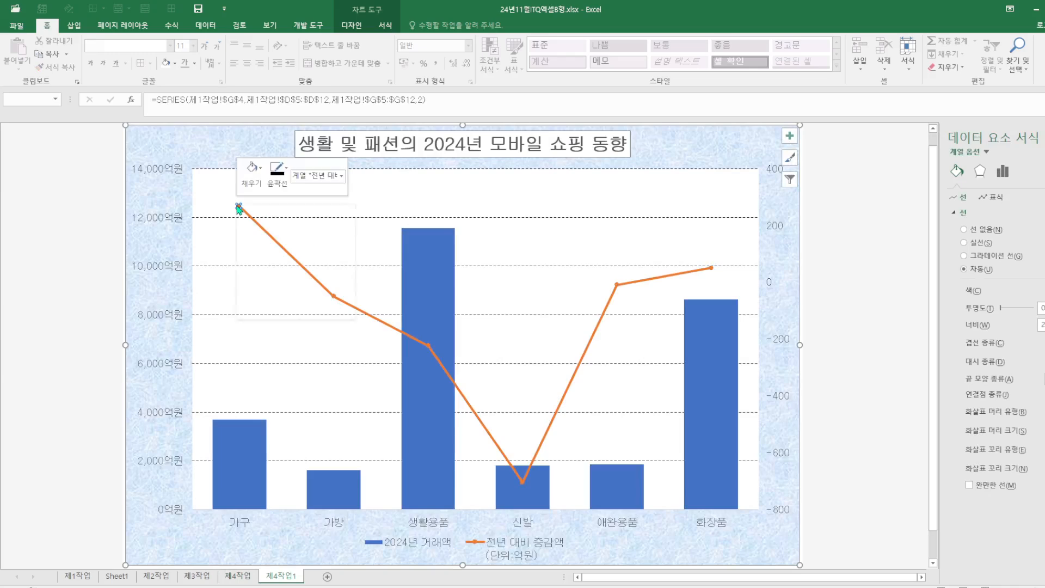
click(294, 284)
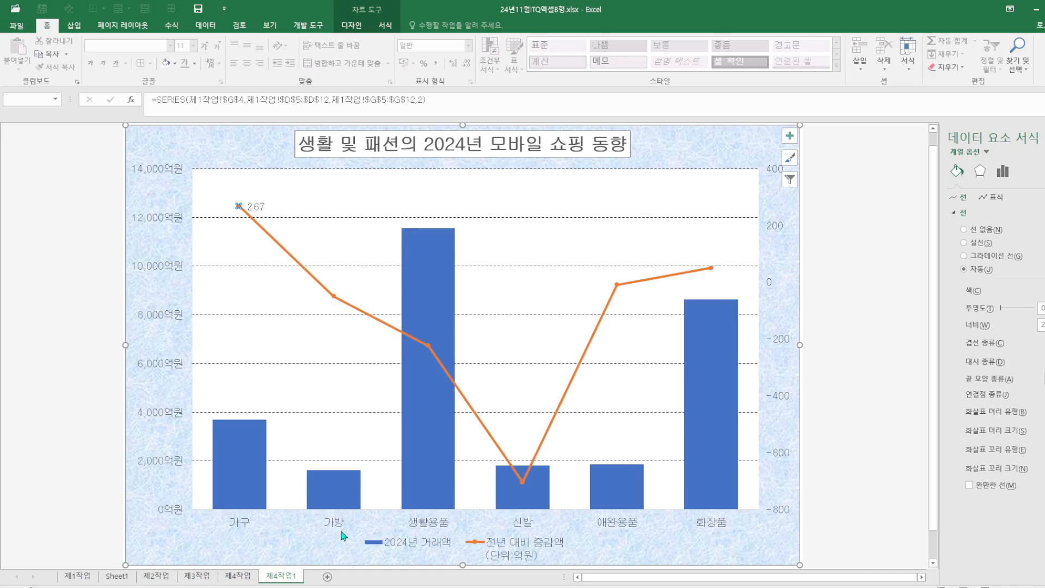
Check the reference again and draw a rounded rectangular callout pointing at the 가구 point's data label
click(247, 577)
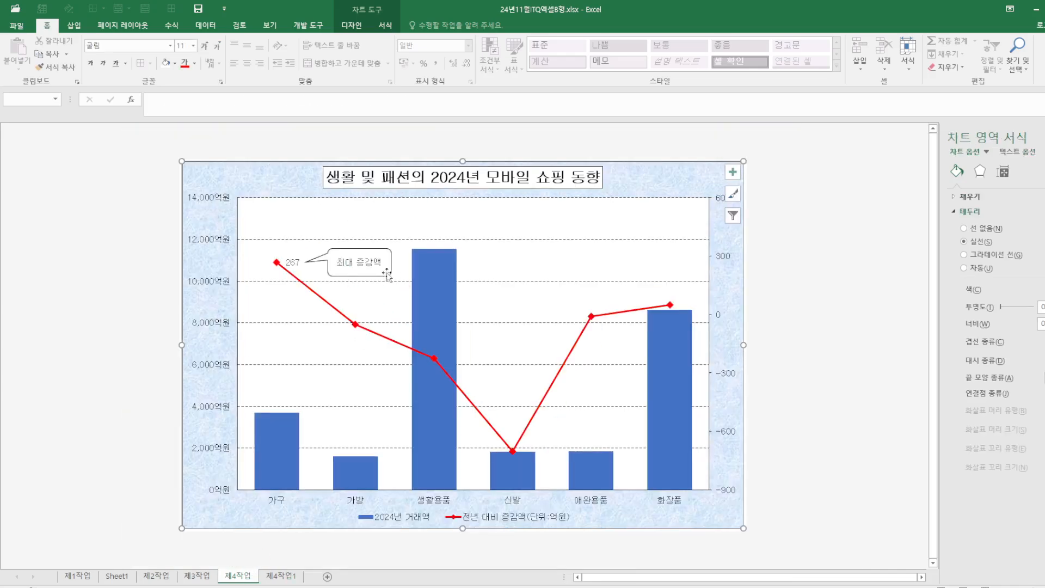
click(280, 576)
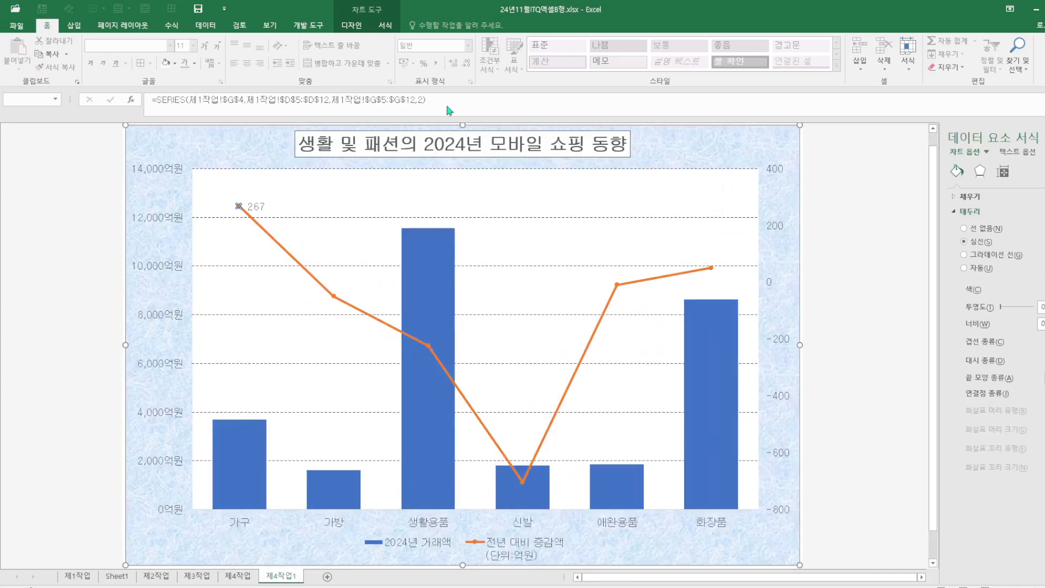
click(74, 25)
click(156, 52)
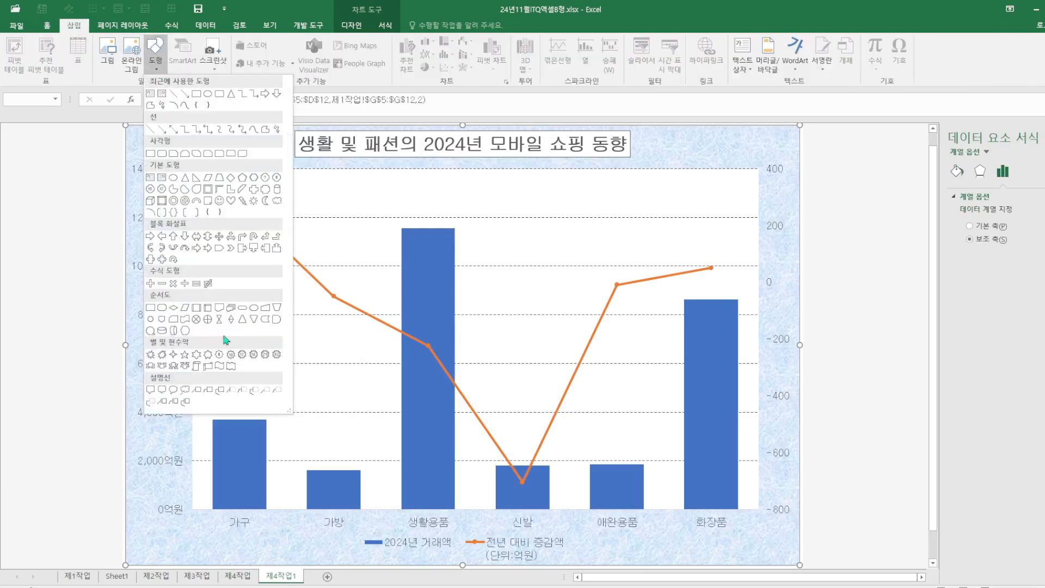
click(184, 397)
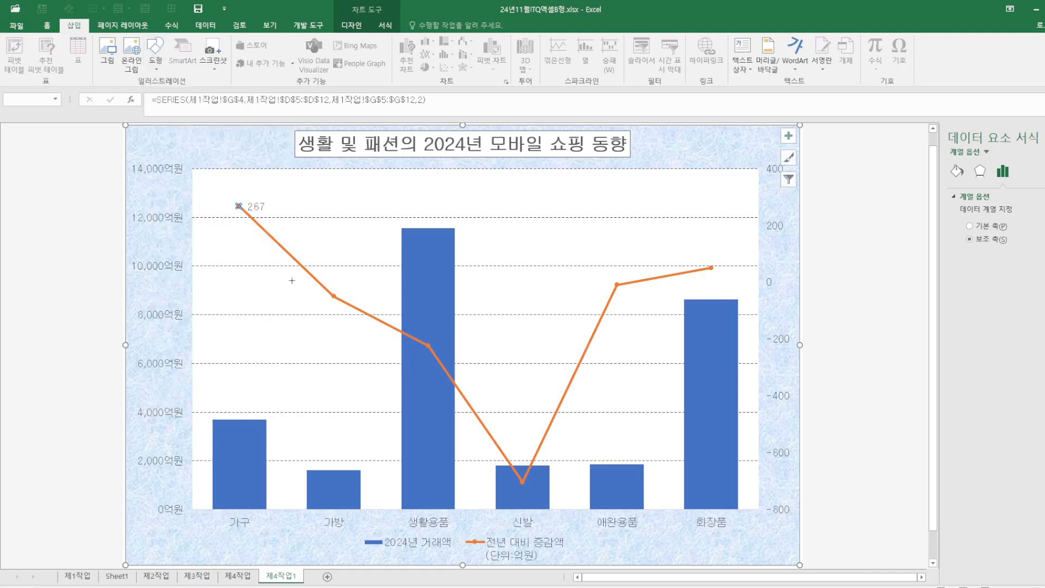
drag(295, 193, 273, 212)
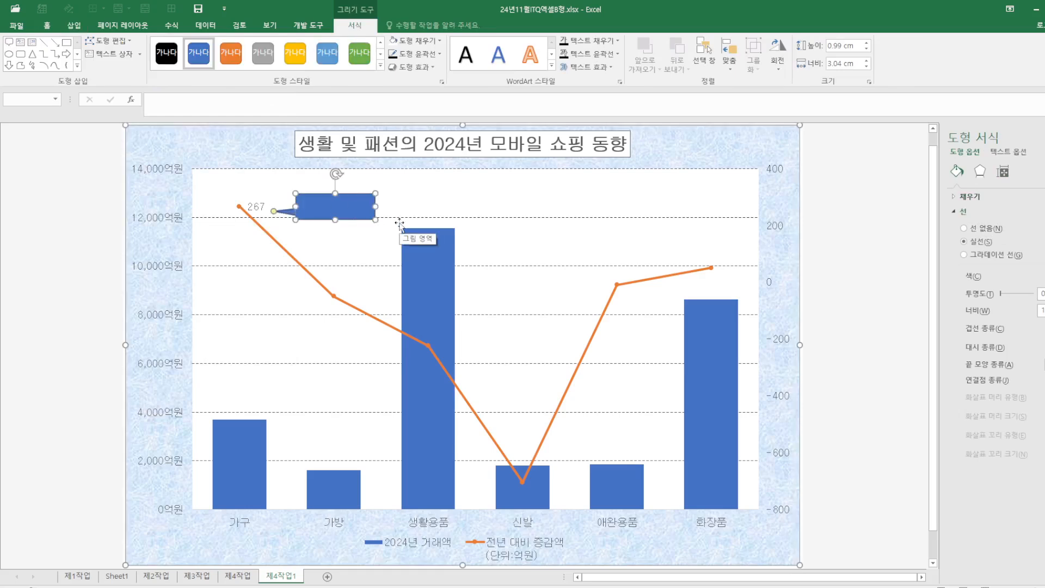
Enter 최대증감액 as the callout text
text(최대 증감)
key(BackSpace)
key(BackSpace)
key(BackSpace)
key(BackSpace)
key(BackSpace)
text(증감ㅇ)
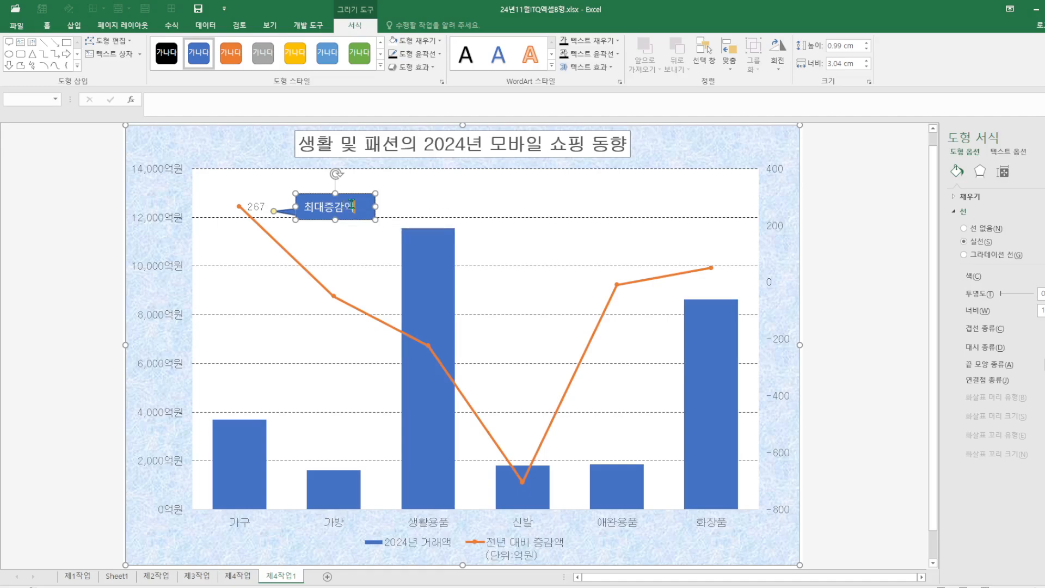
Format the callout text in the 굴림 font with black font colour
drag(354, 207, 286, 205)
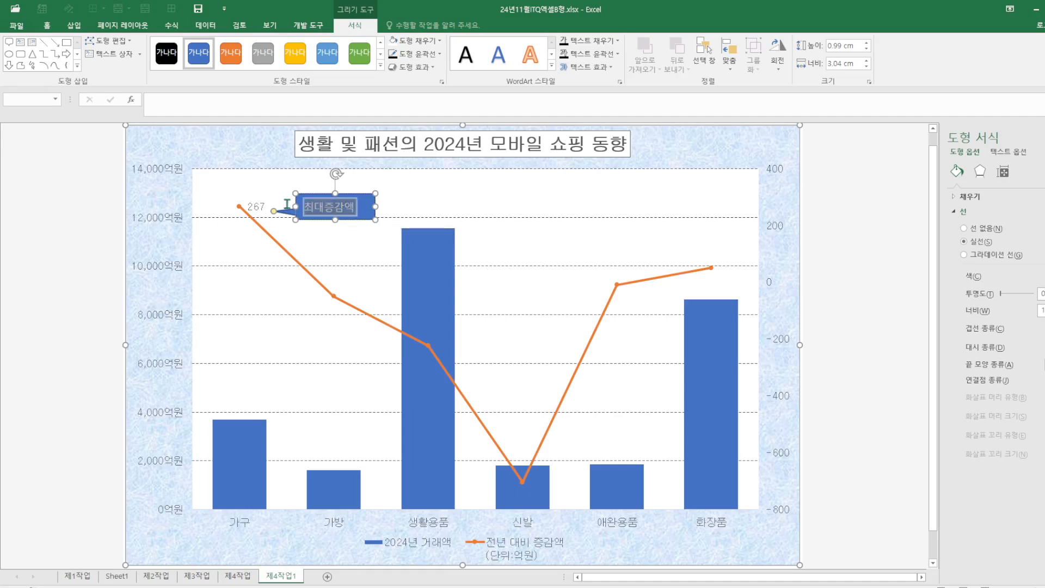
click(50, 28)
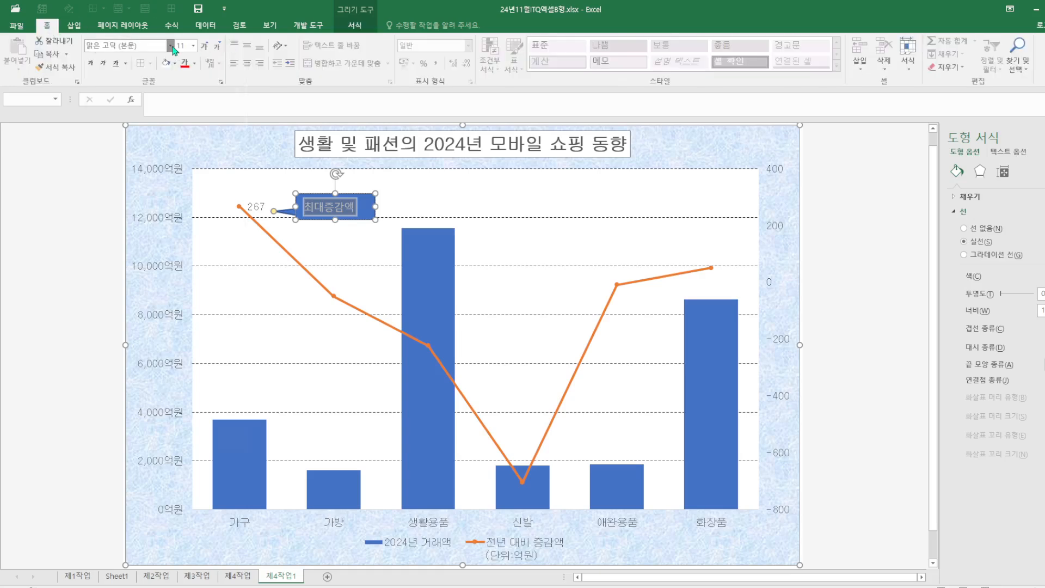
click(172, 46)
click(125, 140)
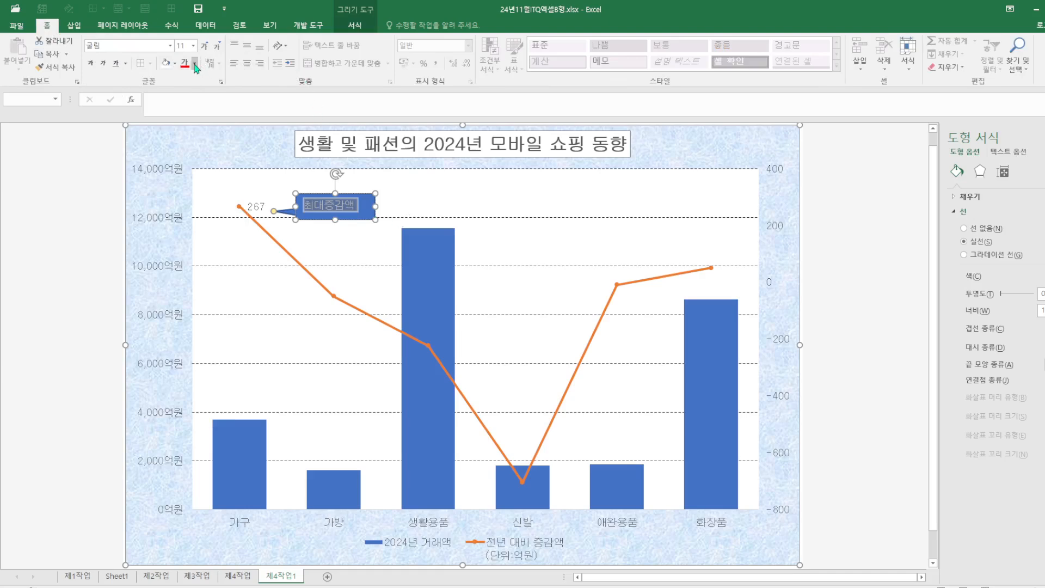
click(194, 63)
click(195, 103)
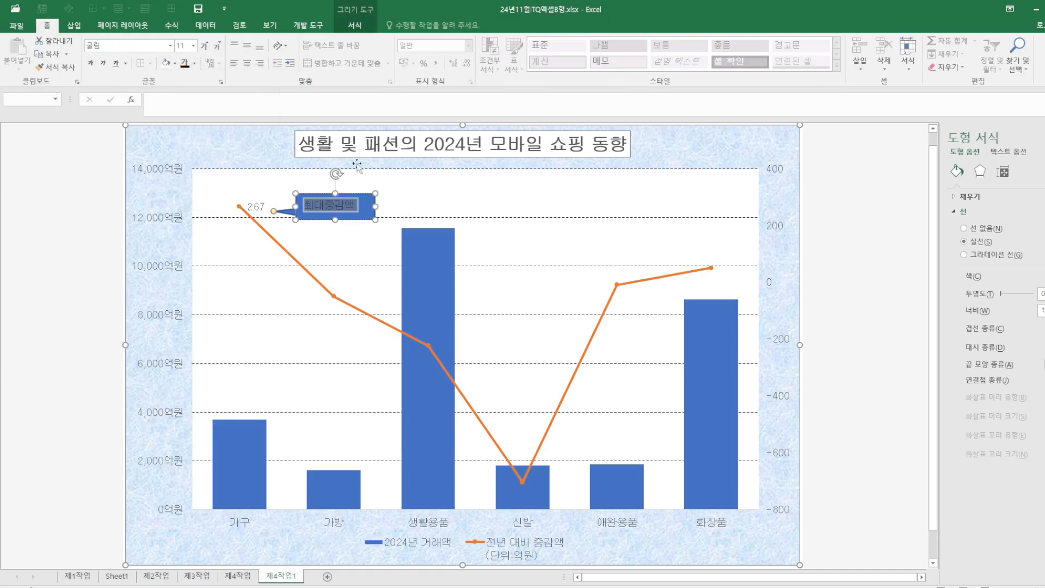
Change the callout's blue fill to white to match the reference
click(374, 192)
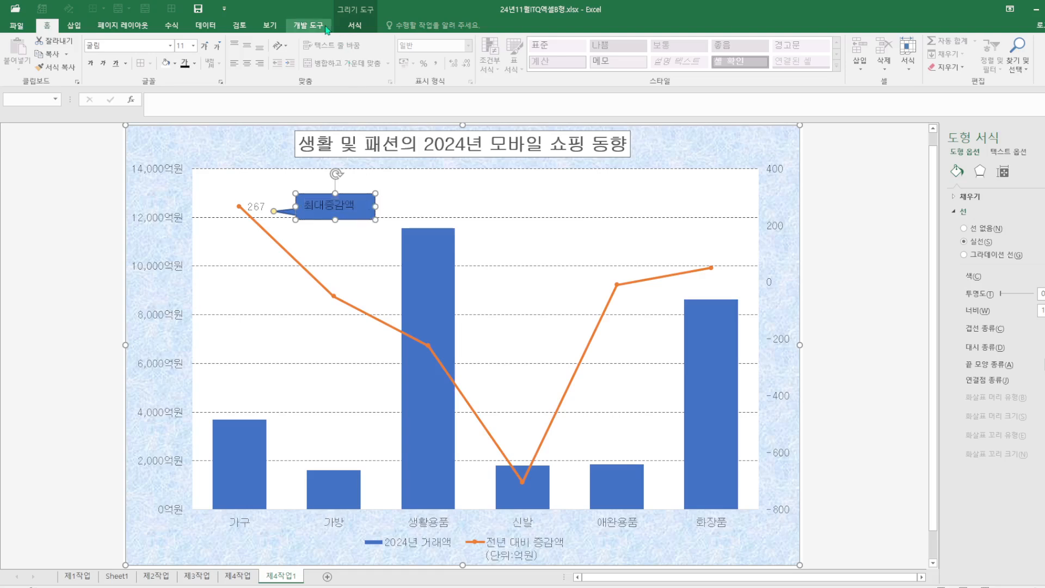
click(165, 63)
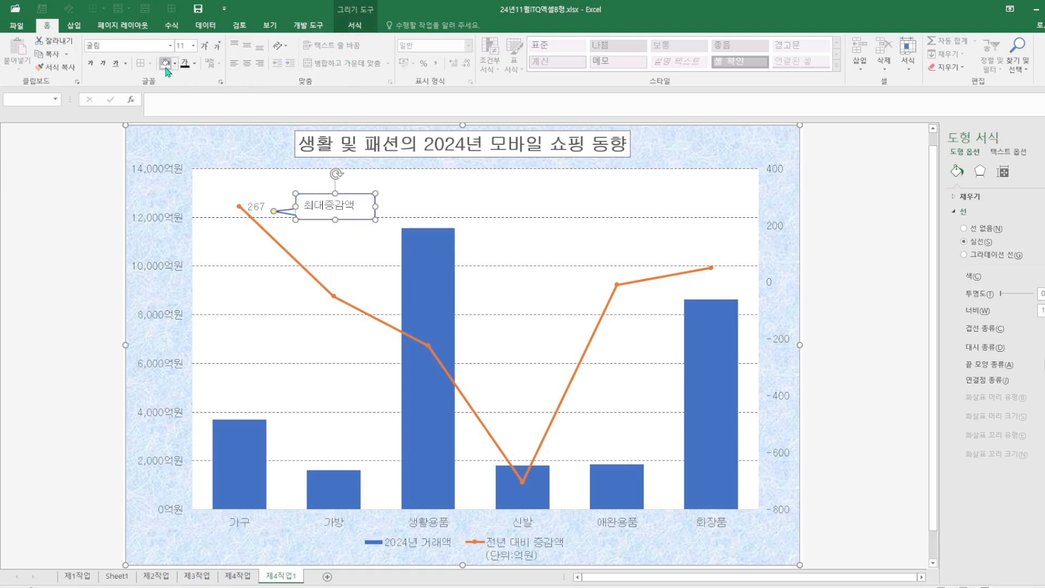
click(447, 193)
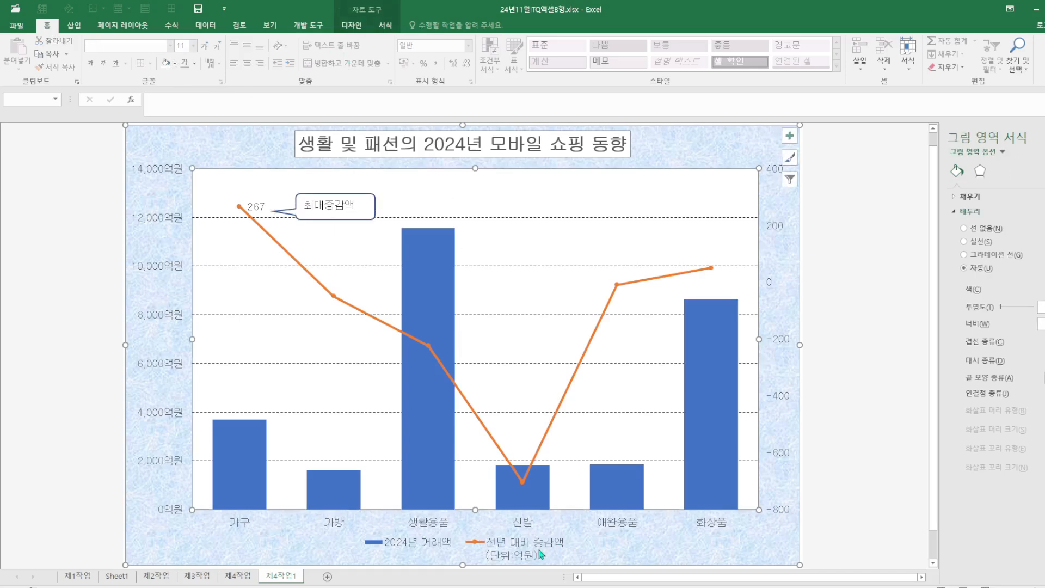
In the chart data source, rename the second series to 전년 대비 증감액(단위:억원)
right_click(629, 549)
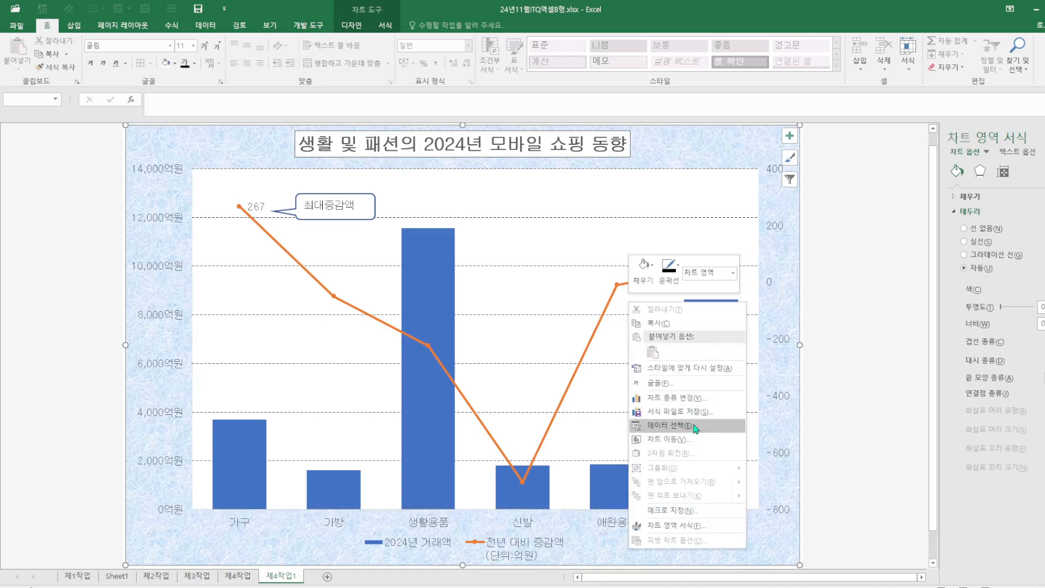
click(671, 426)
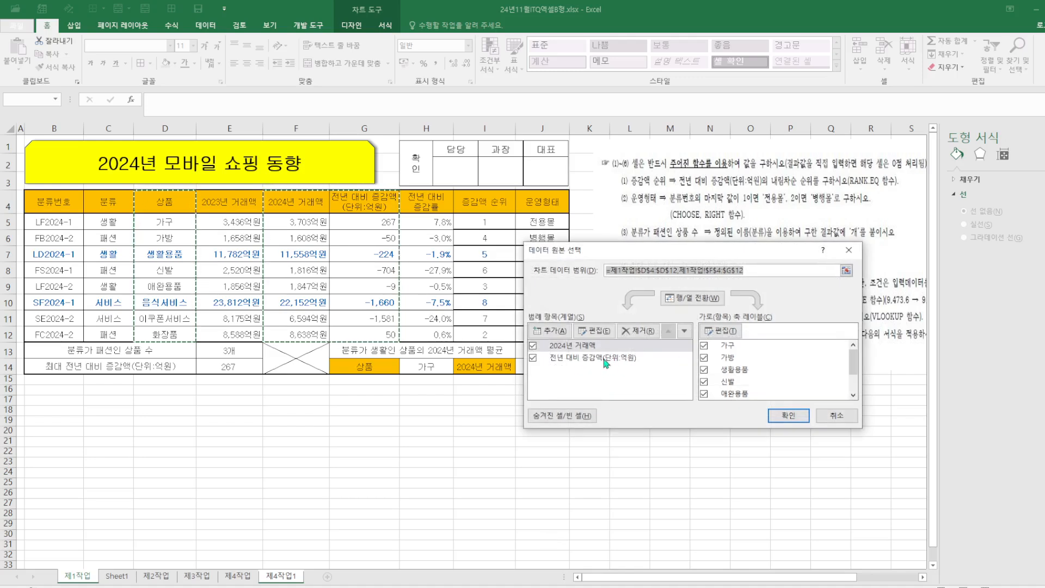
click(604, 360)
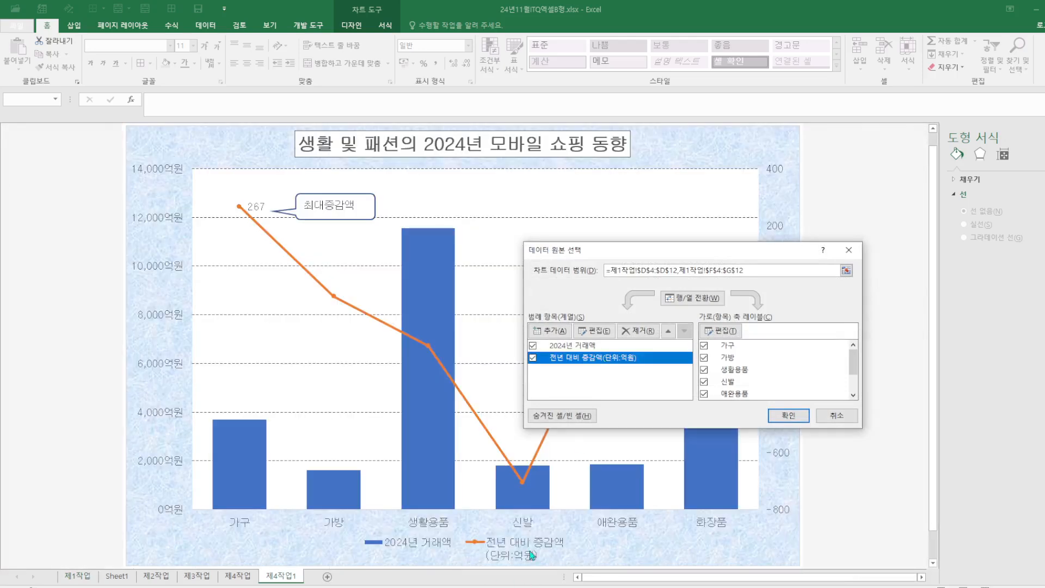
click(593, 330)
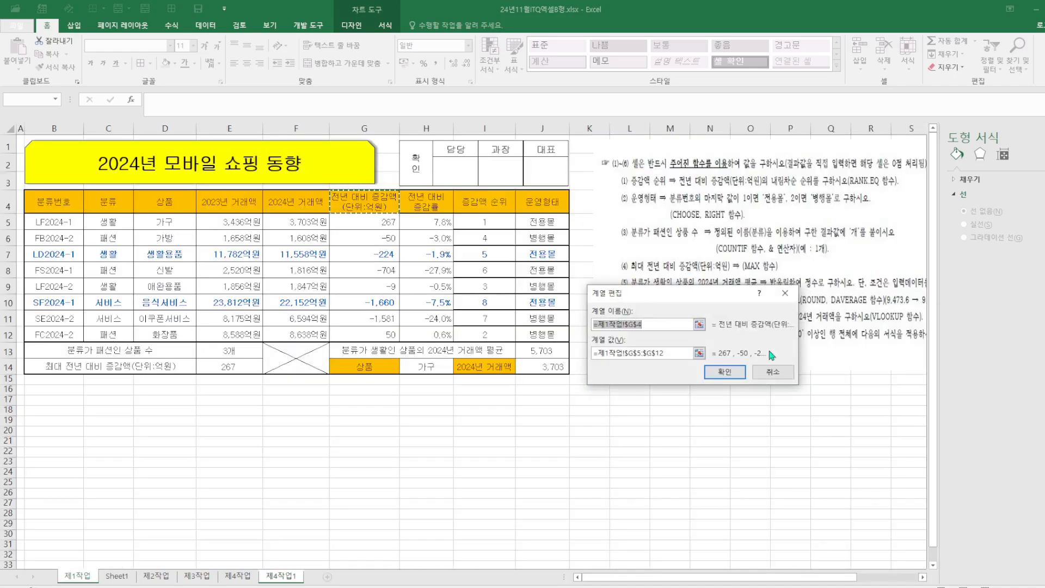
text(전년 대배 증감액(단위)
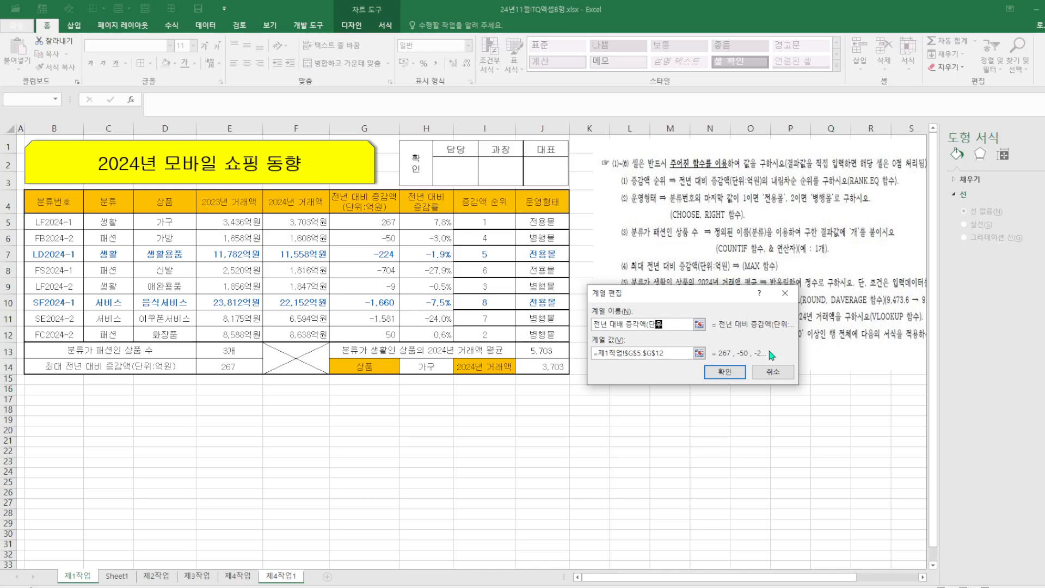
text(비 증감액(단위:억ㅇ)
key(Return)
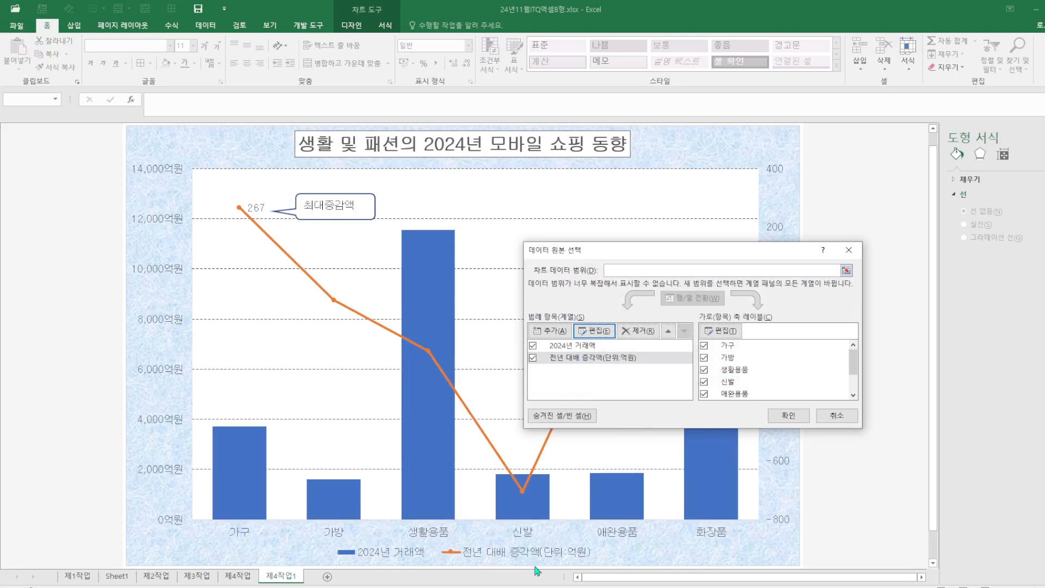
Correct 증감액 in the second series name and confirm the data source changes
click(599, 337)
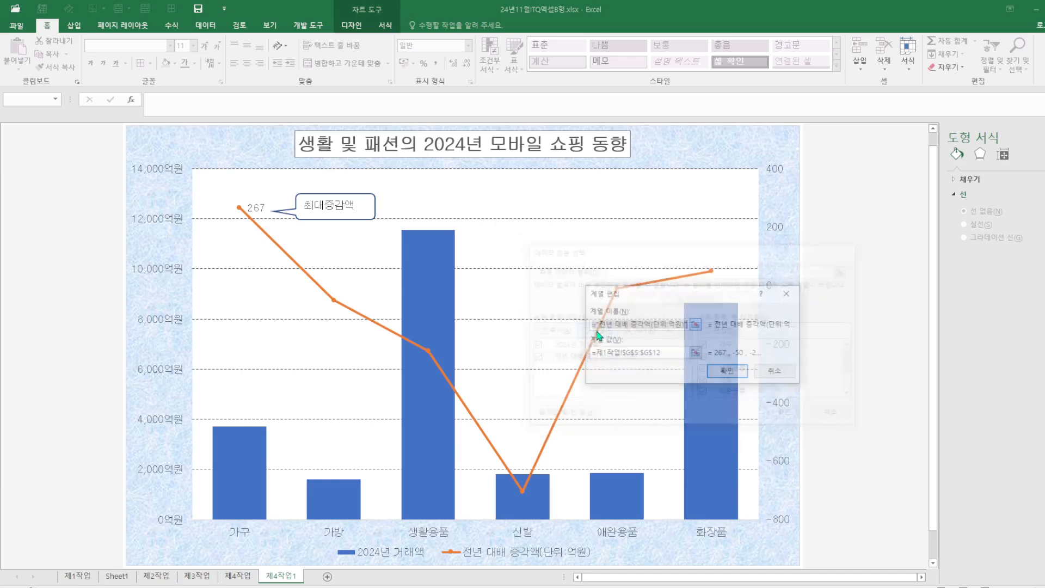
click(652, 323)
key(BackSpace)
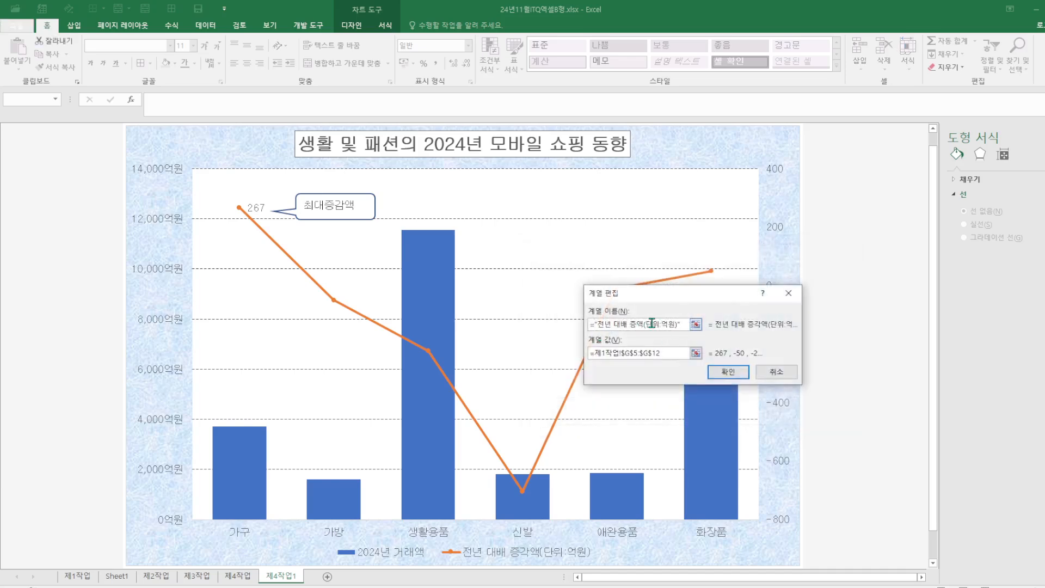
text(감)
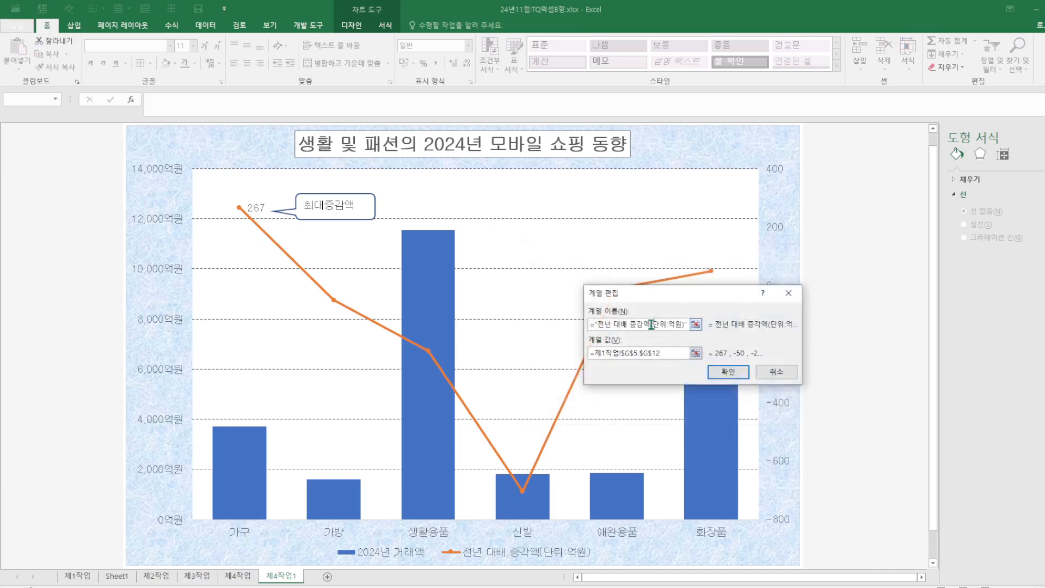
click(729, 372)
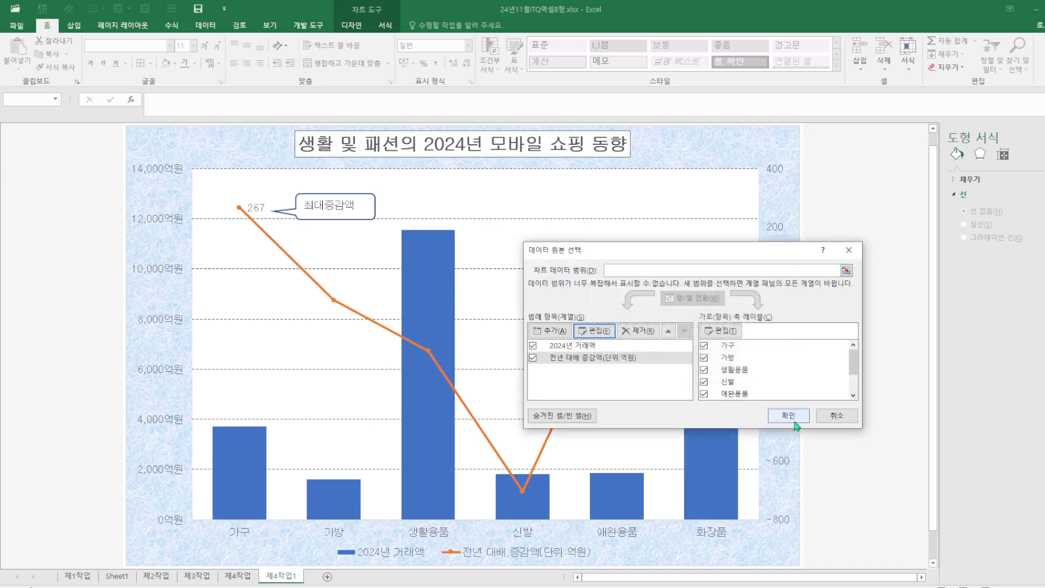
click(790, 416)
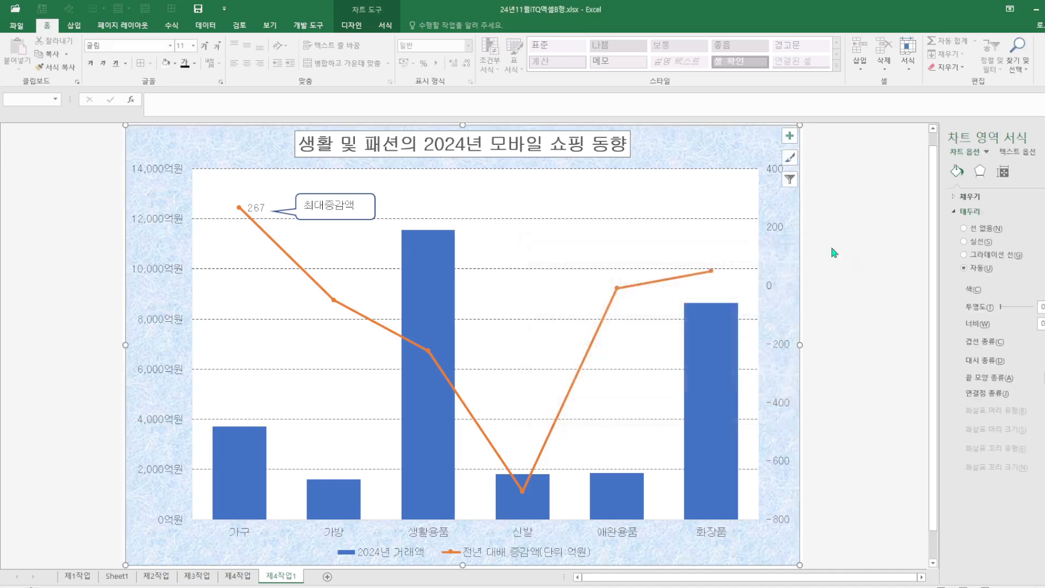
Give the primary and secondary vertical axes and the horizontal axis solid outline lines
click(386, 25)
click(427, 57)
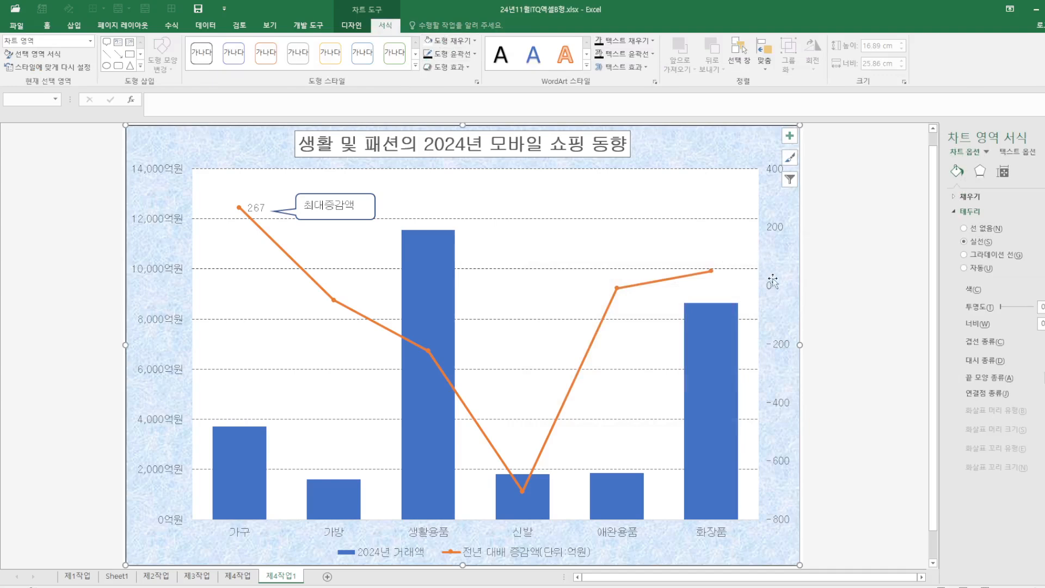
click(773, 292)
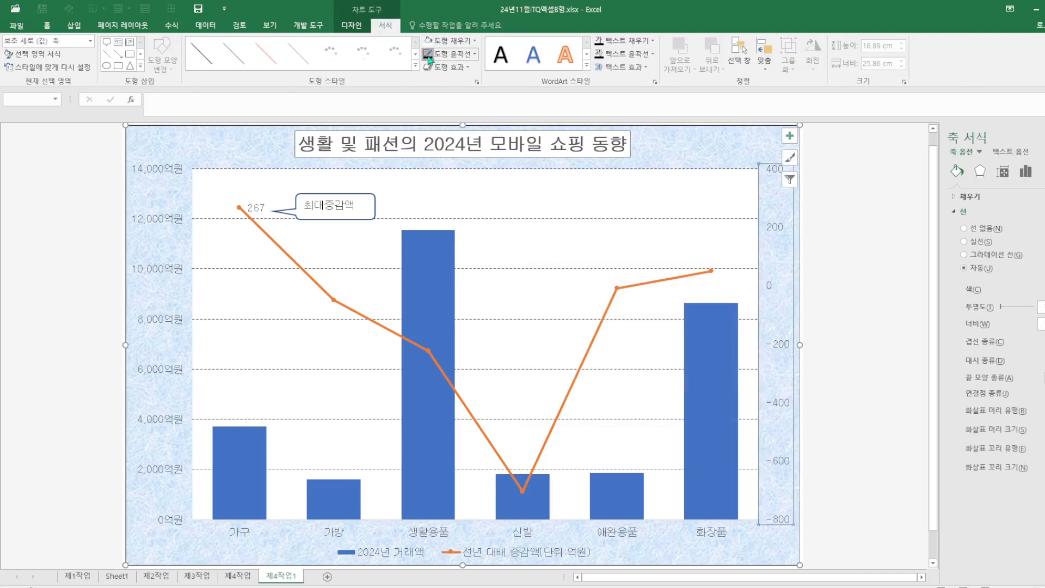
click(166, 222)
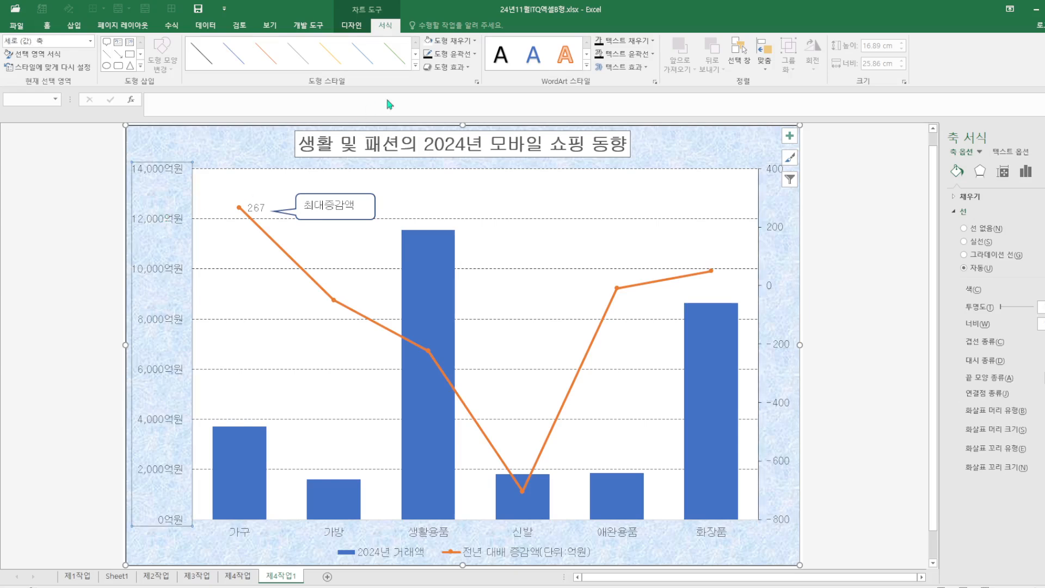
click(229, 529)
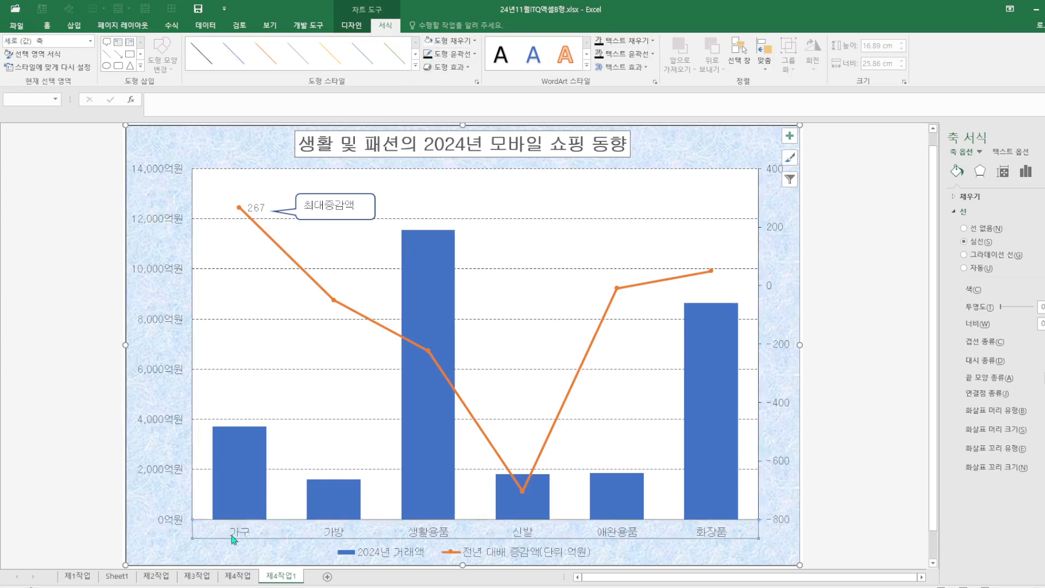
click(442, 54)
click(855, 517)
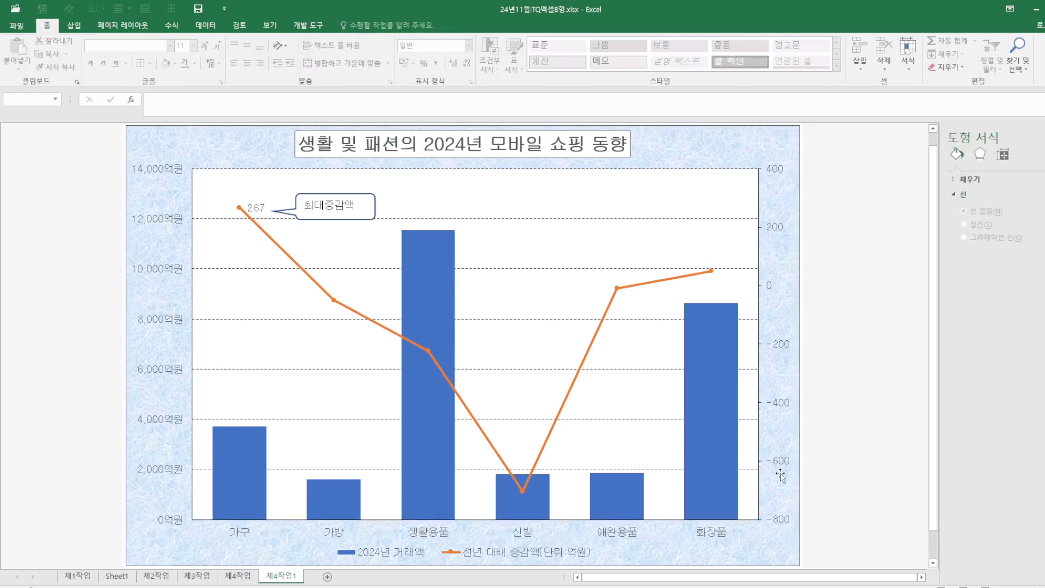
Compare the chart with the reference chart on 제4작업
click(237, 575)
click(737, 496)
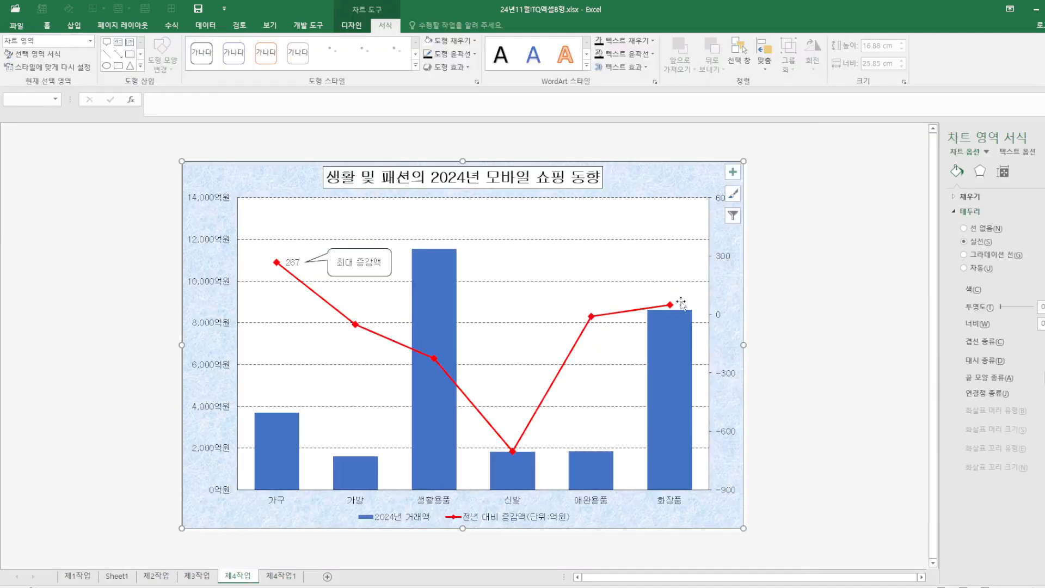
Set the secondary vertical axis bounds to a maximum of 600 and a minimum of -900
click(751, 215)
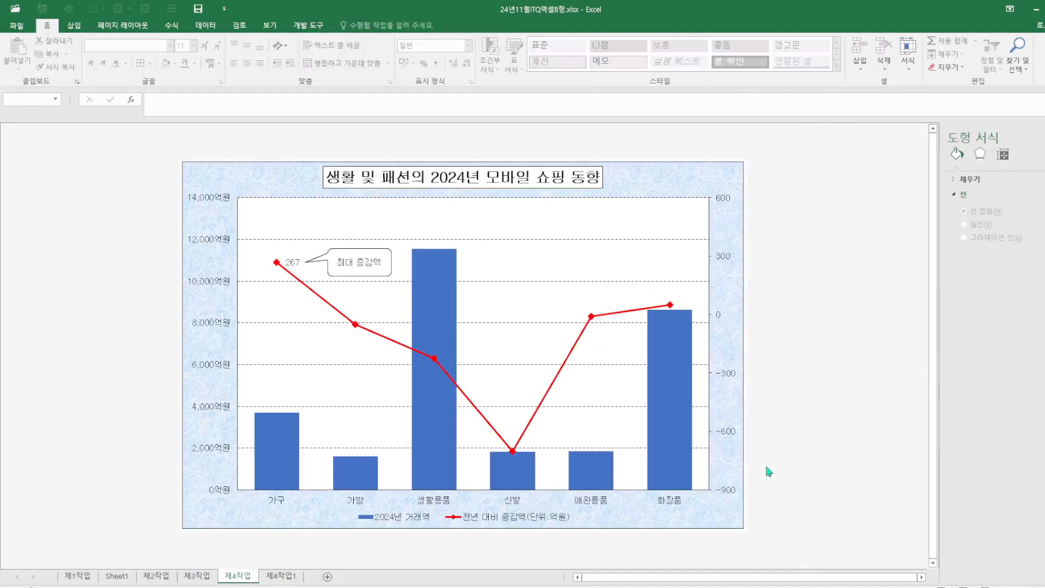
click(291, 579)
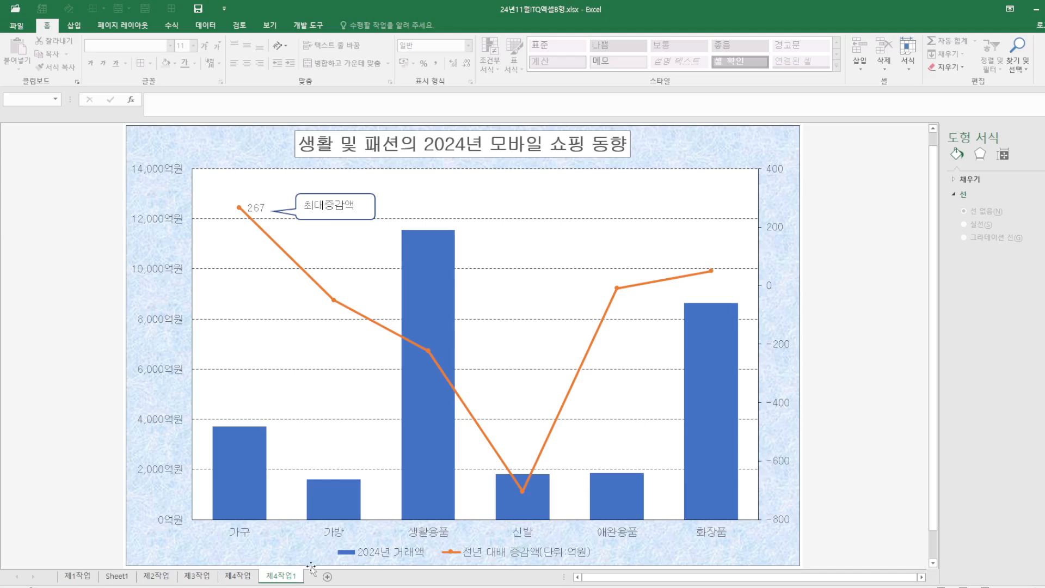
right_click(782, 347)
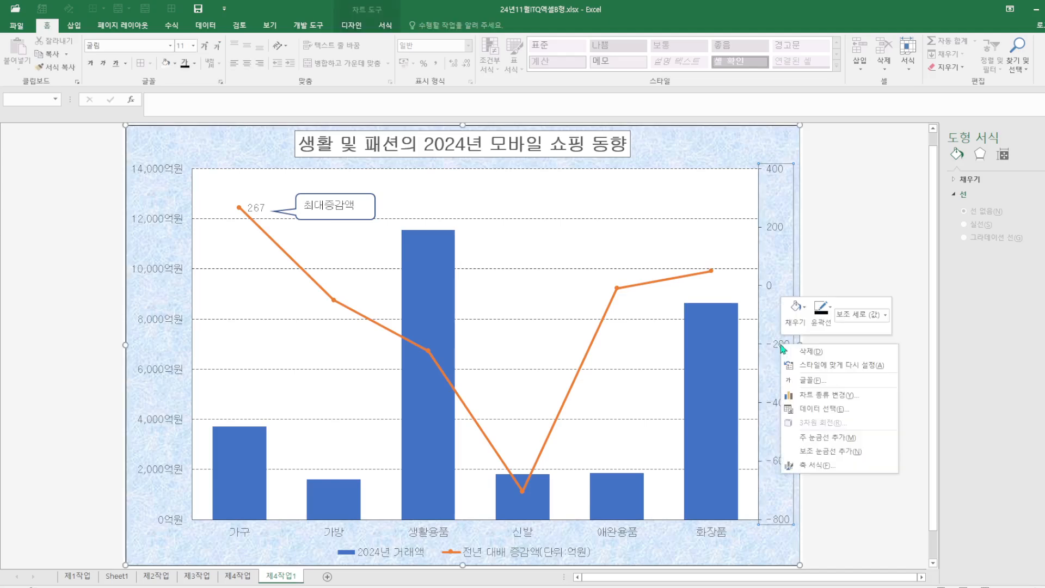
click(814, 467)
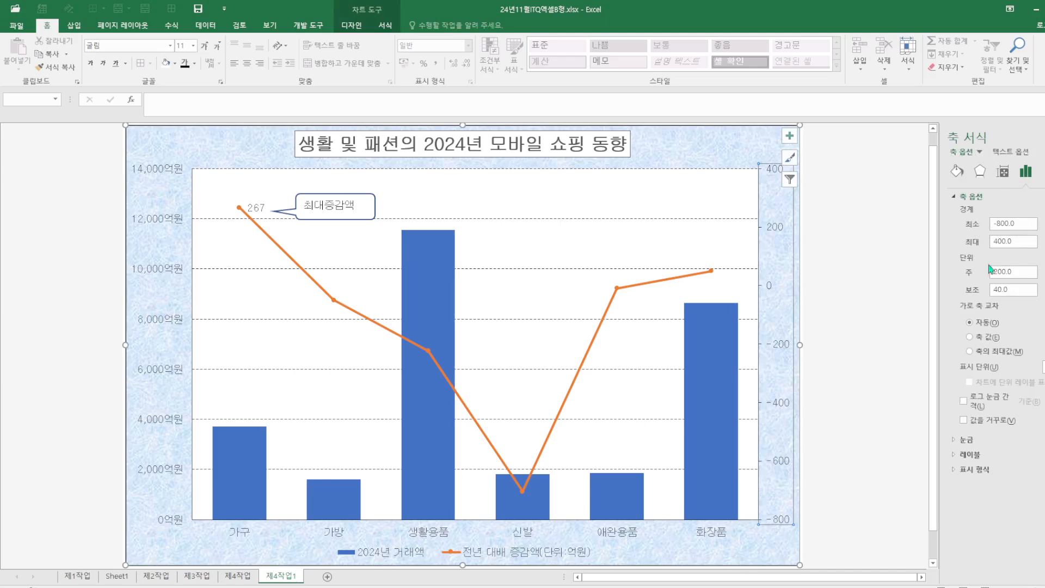
click(251, 577)
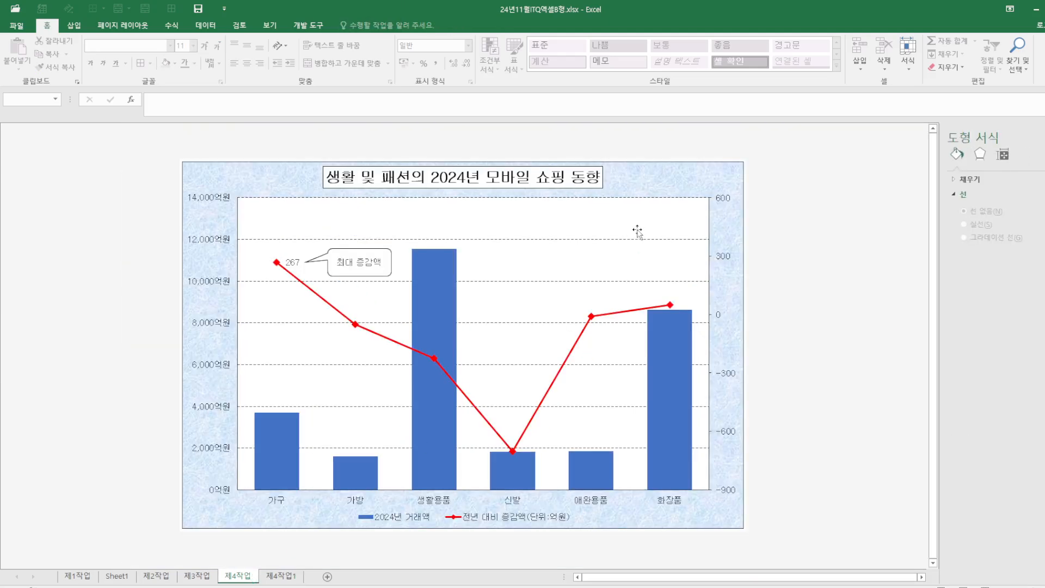
click(284, 578)
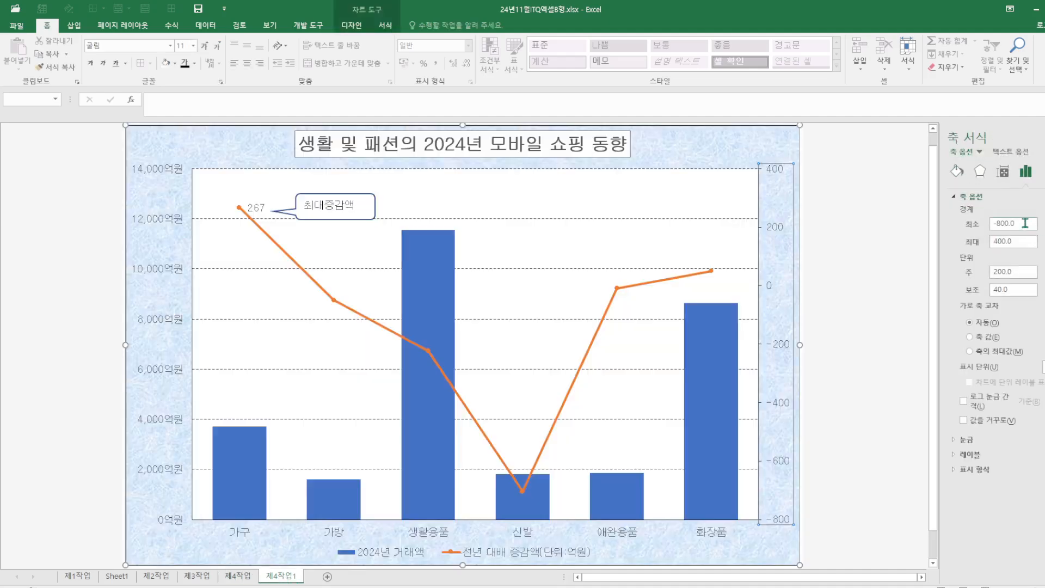
drag(1027, 241, 944, 243)
text(600)
click(1003, 223)
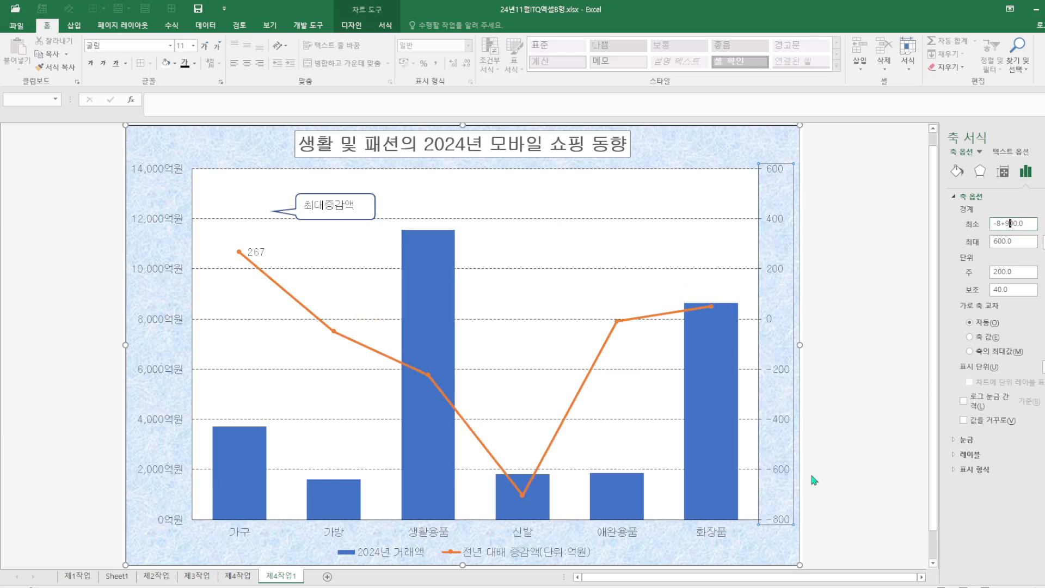
key(Return)
drag(1023, 223, 961, 212)
text(-900)
key(Return)
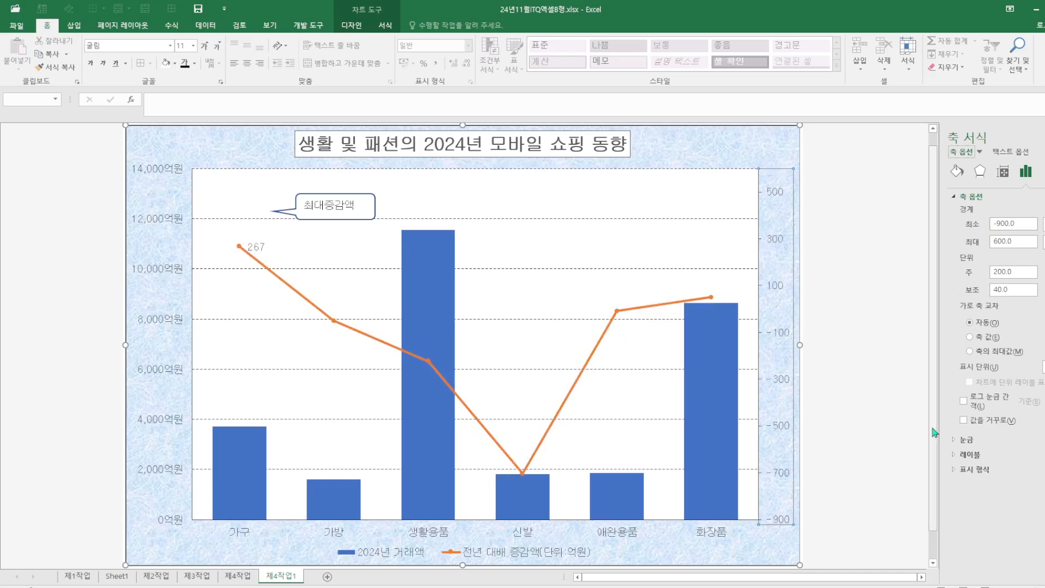
Set the secondary vertical axis major unit to 300
click(864, 462)
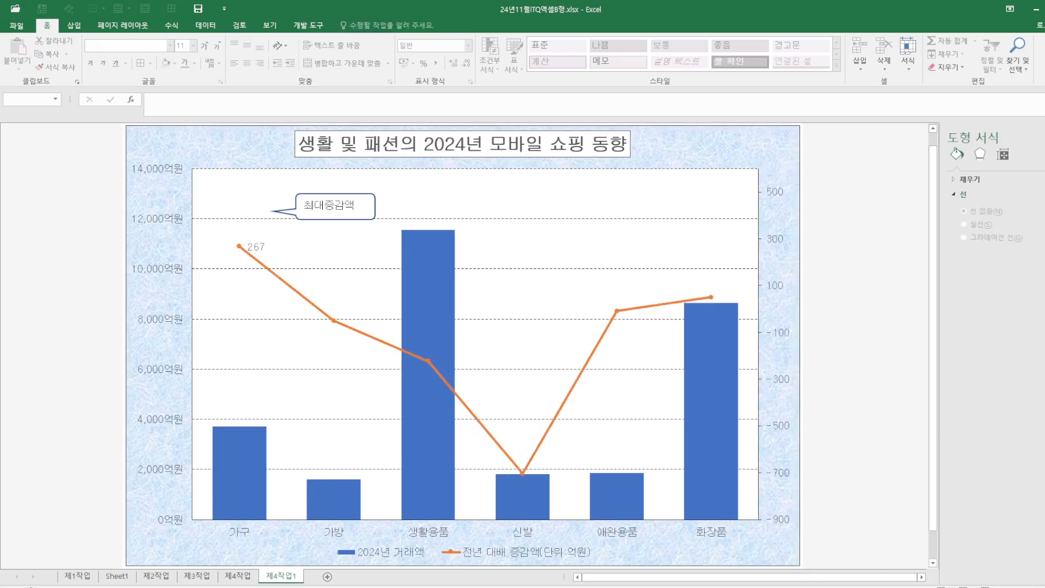
right_click(786, 474)
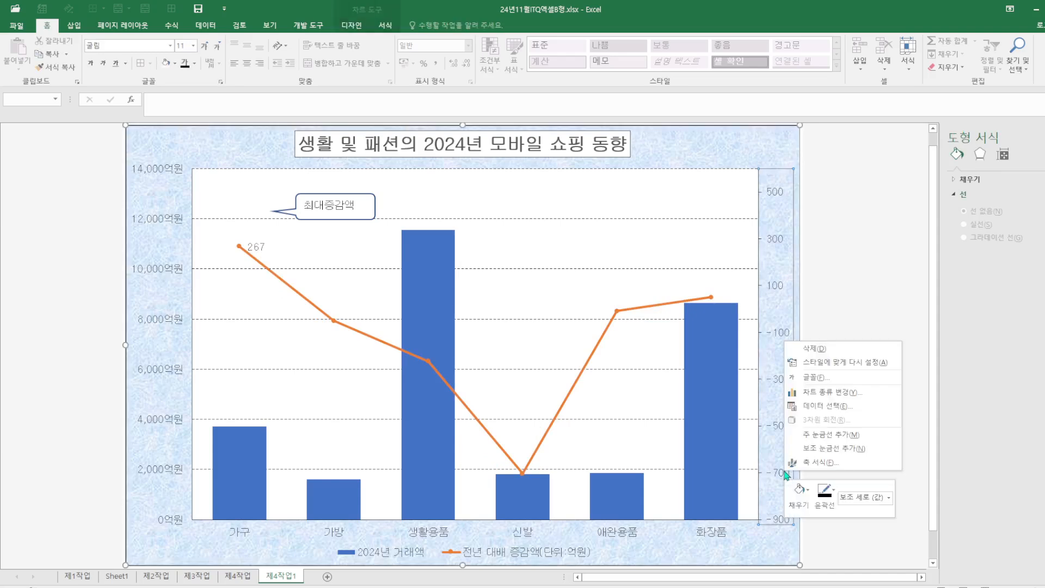
click(862, 468)
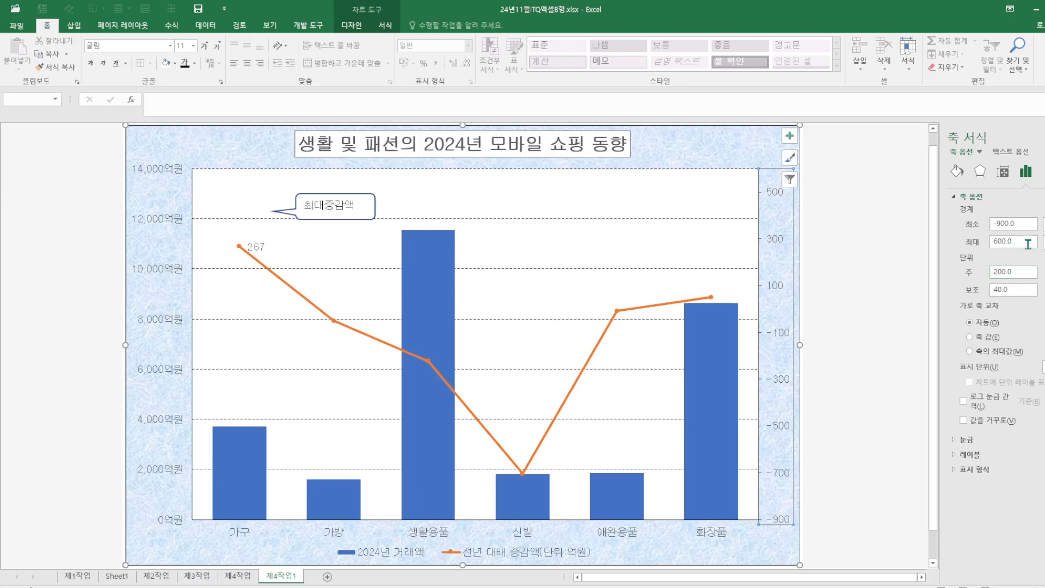
click(238, 578)
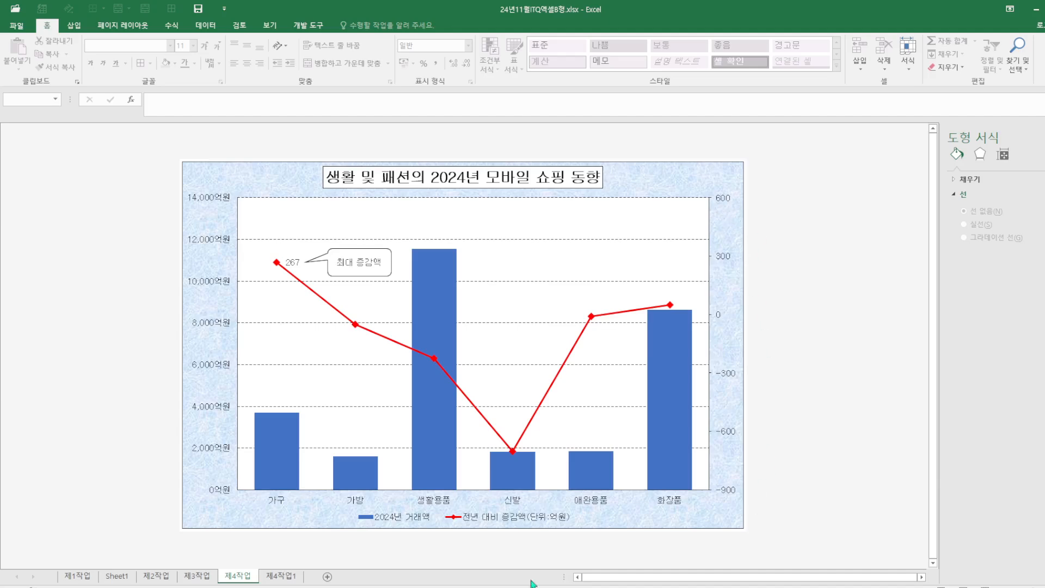
click(282, 577)
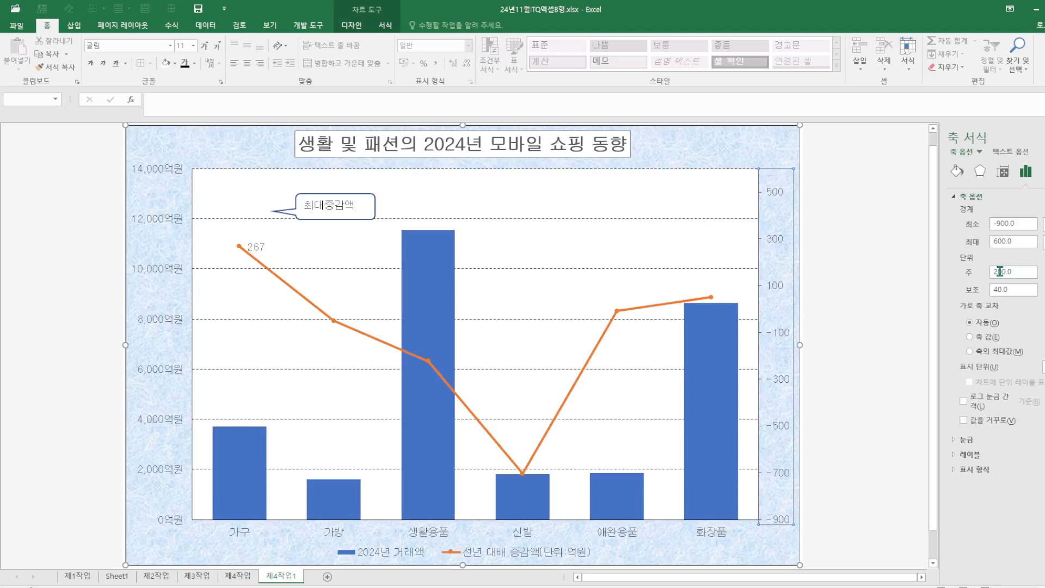
drag(1000, 271, 969, 276)
text(3)
key(Return)
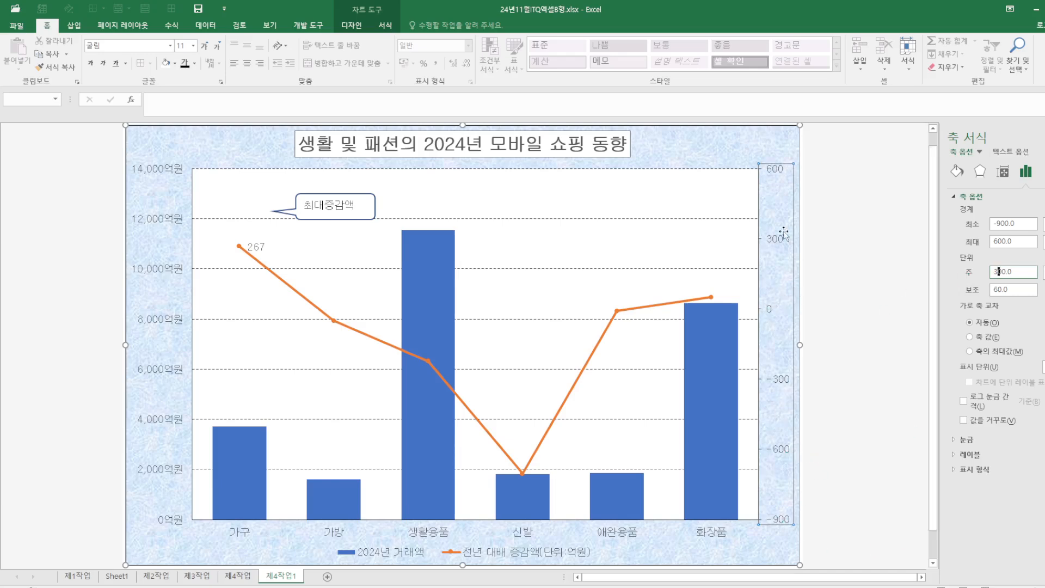
click(912, 330)
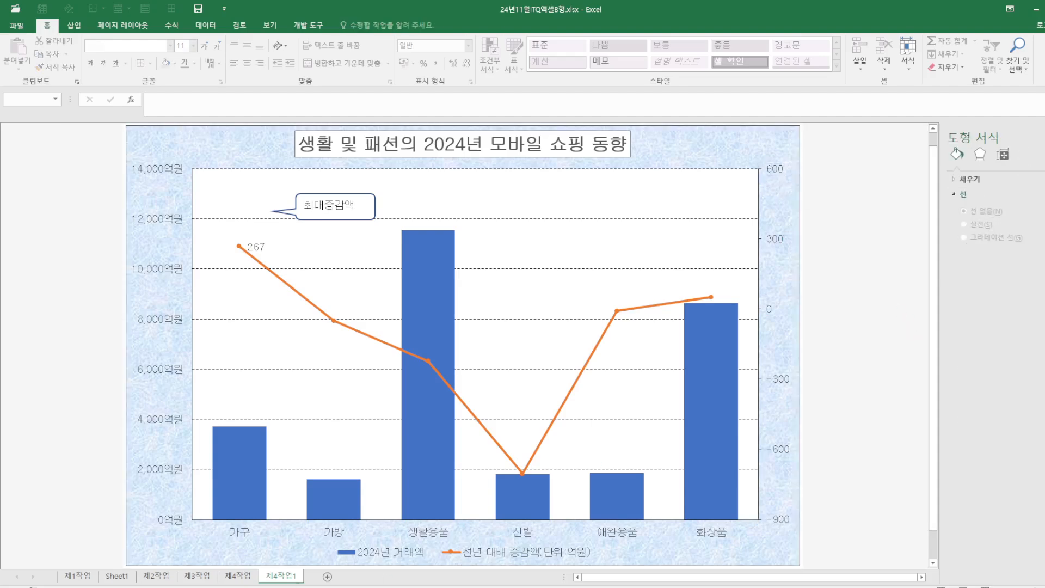
Give the 전년 대비 증감액 line series built-in diamond markers of size 10
click(246, 578)
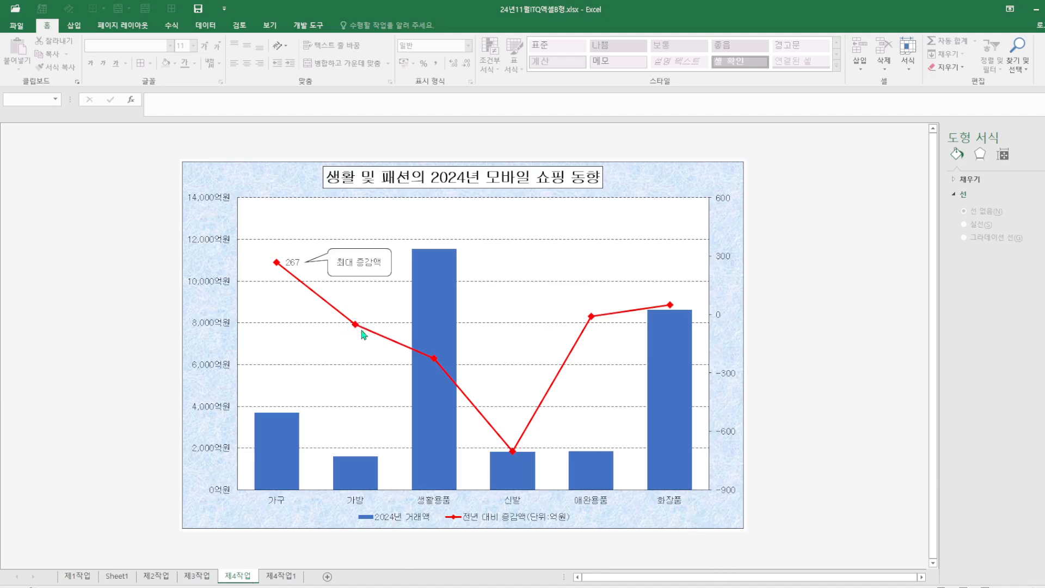
click(281, 577)
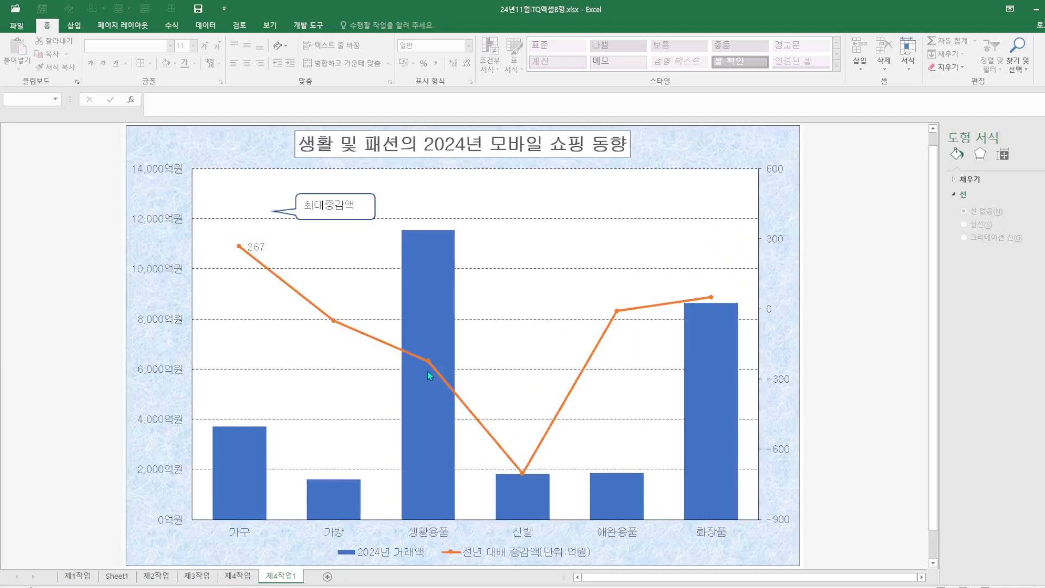
click(429, 375)
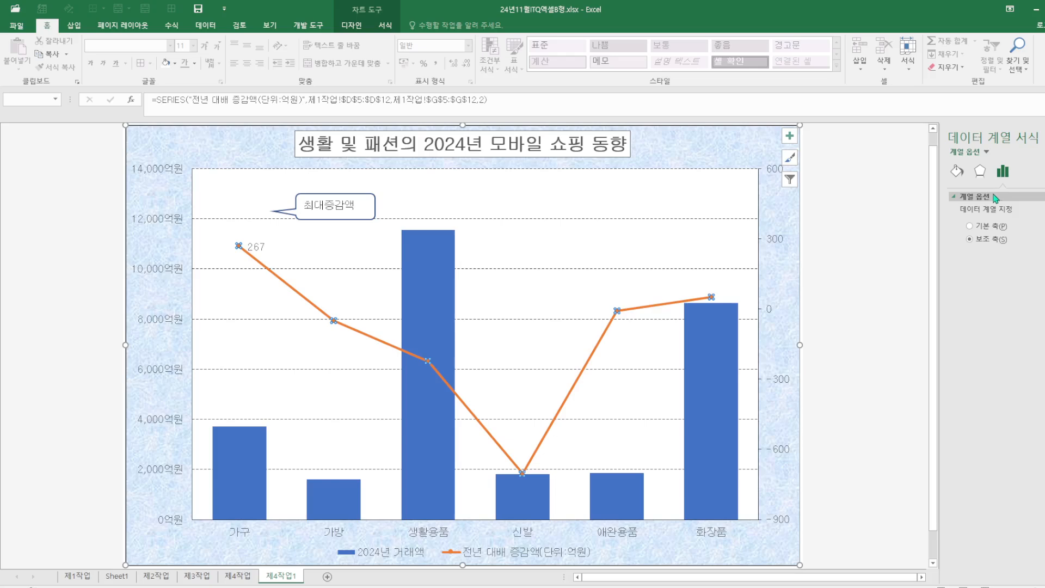
click(957, 171)
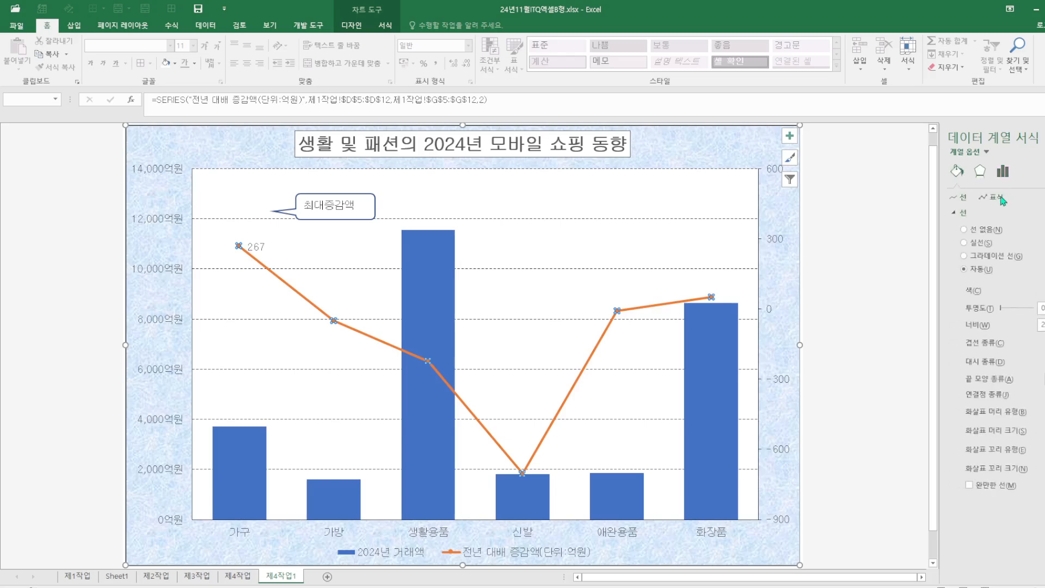
click(1000, 199)
click(994, 214)
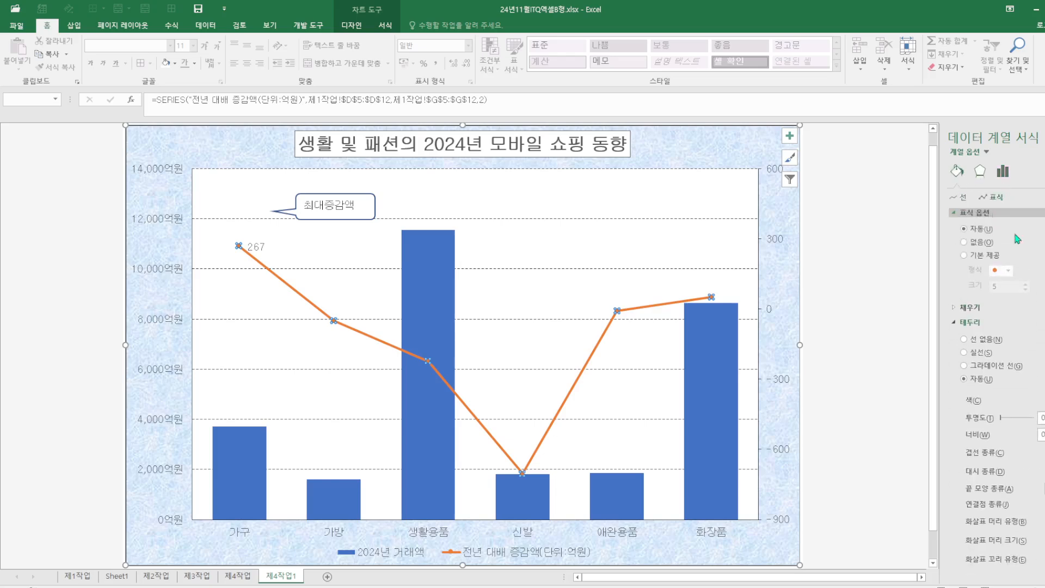
click(971, 256)
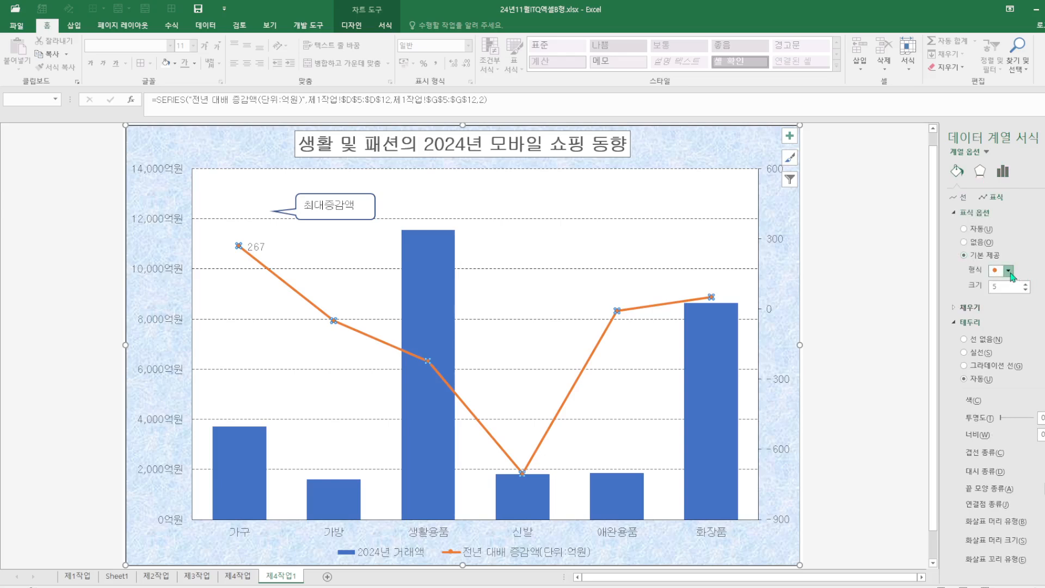
click(1008, 270)
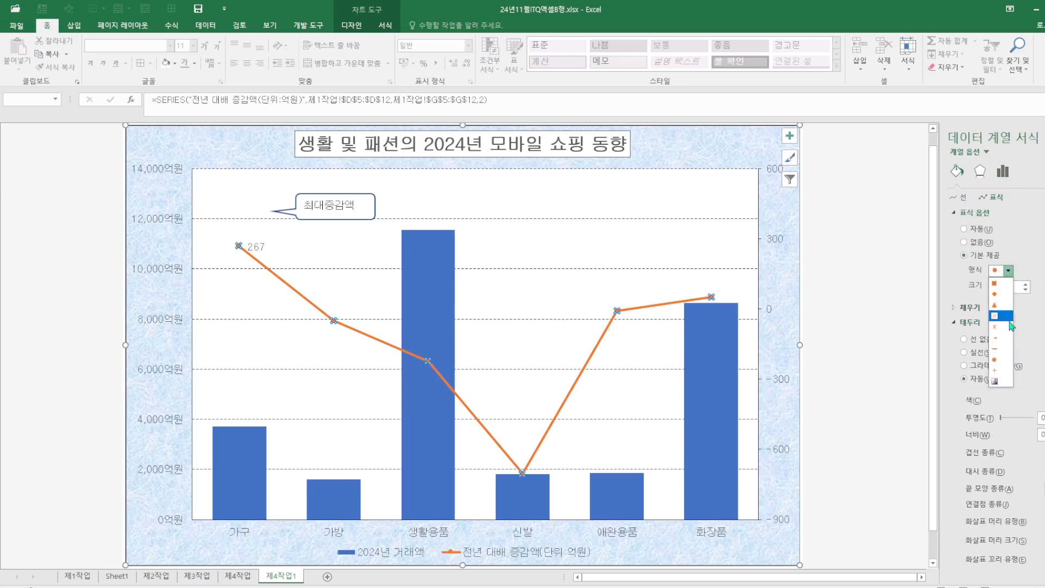
click(1006, 294)
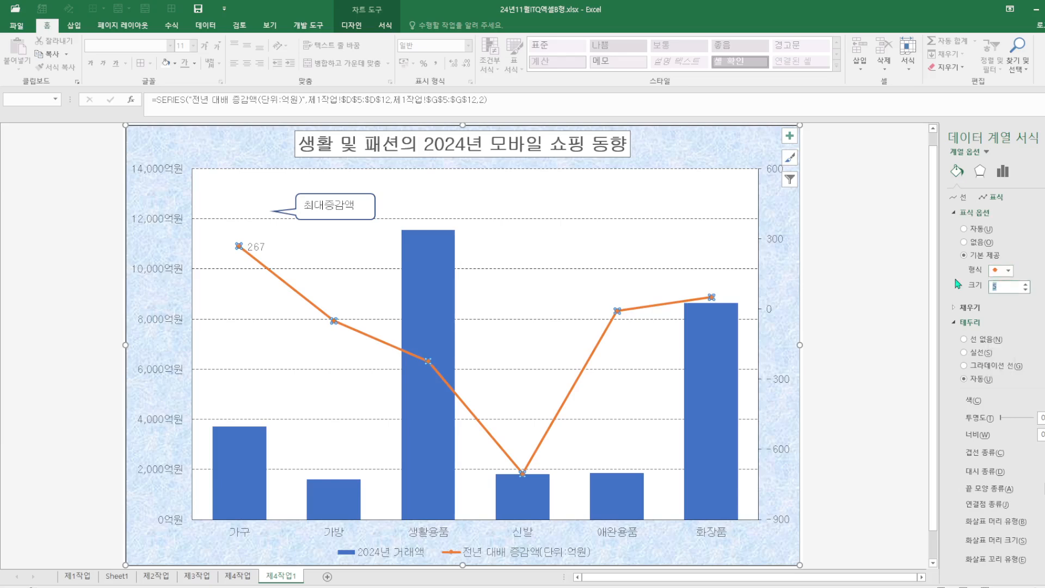
text(10)
click(874, 432)
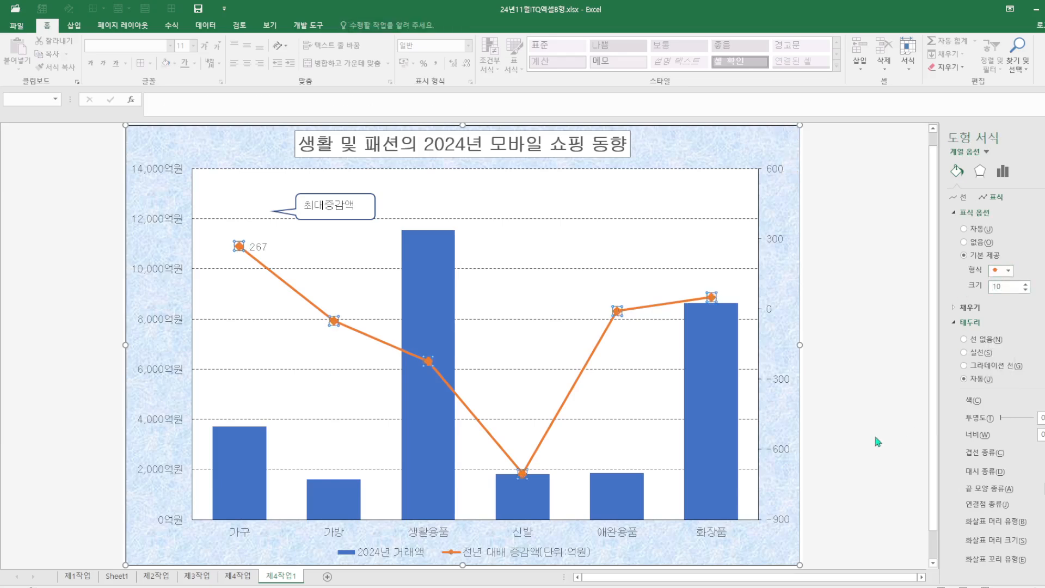
Compare the chart with the reference chart on 제4작업 and save the workbook
click(243, 578)
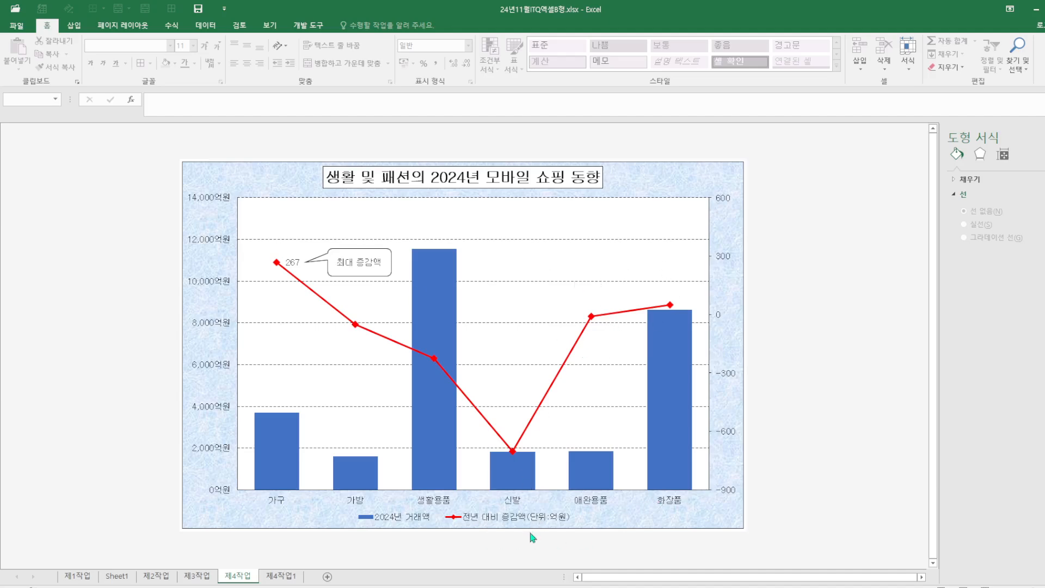
click(285, 578)
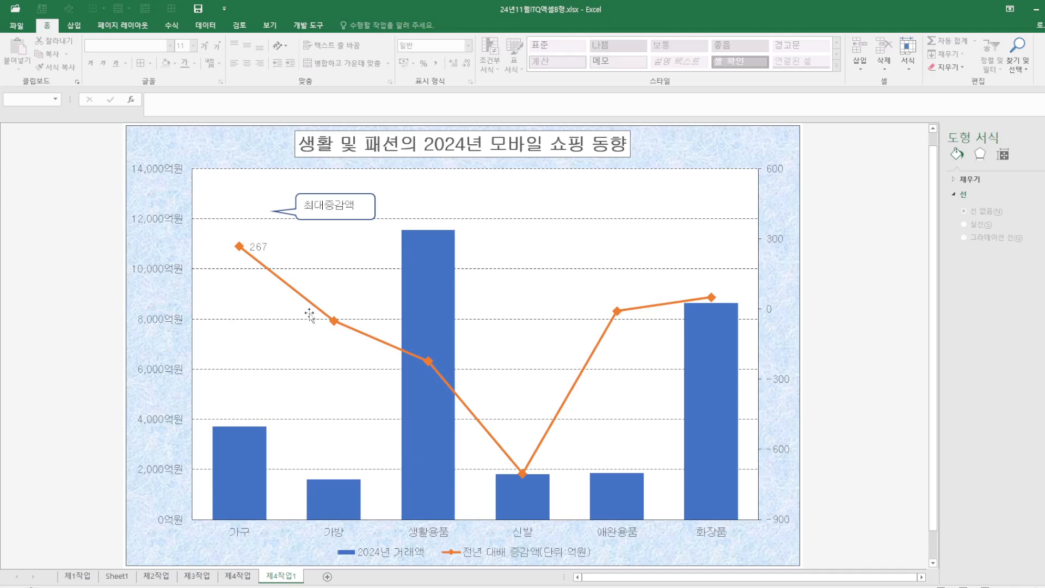
click(198, 9)
Review the worksheets 제1작업, 제2작업 and 제3작업, returning to the chart on 제4작업1
click(79, 577)
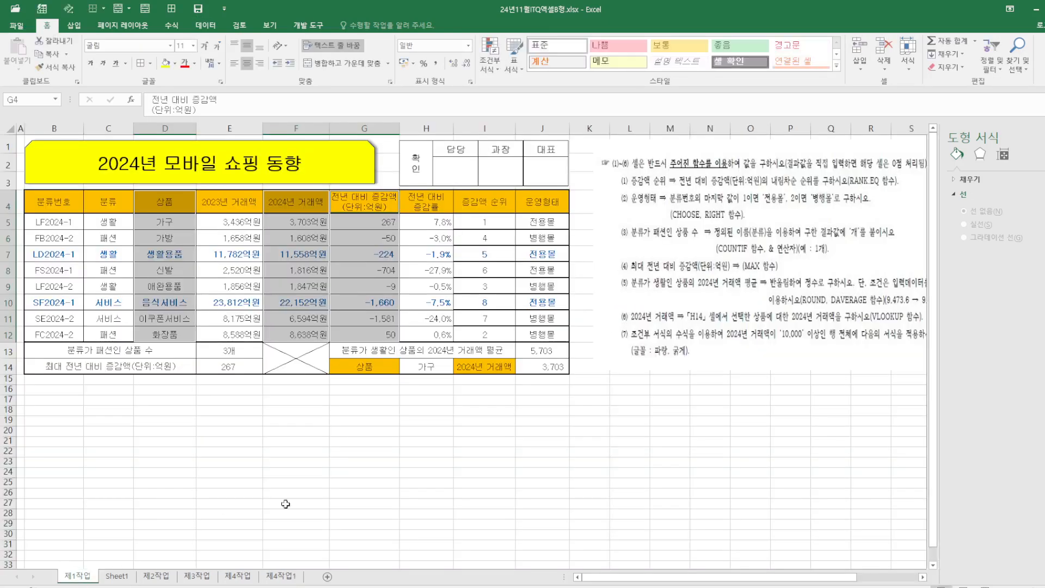
click(341, 485)
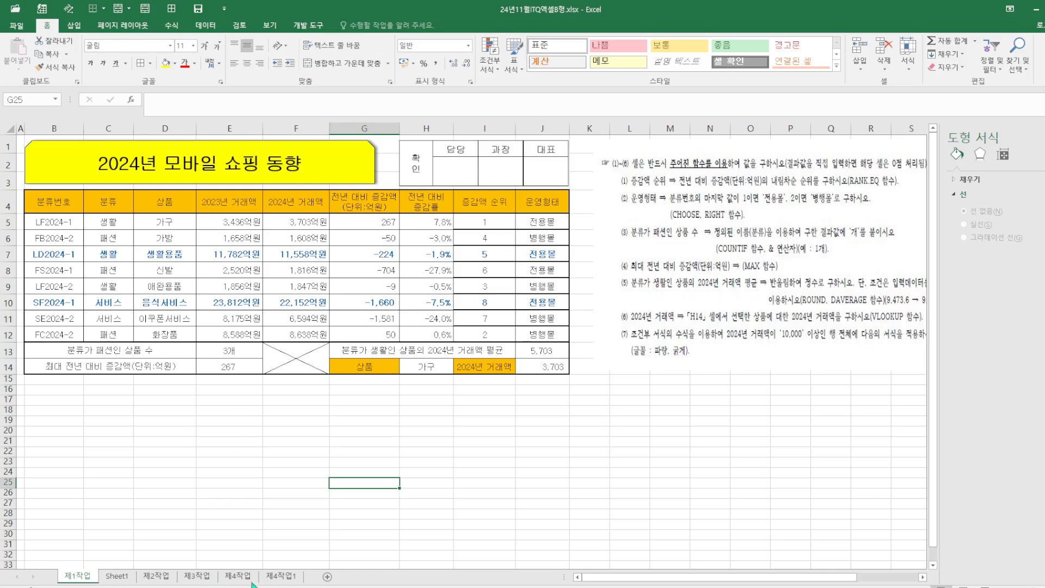
click(159, 577)
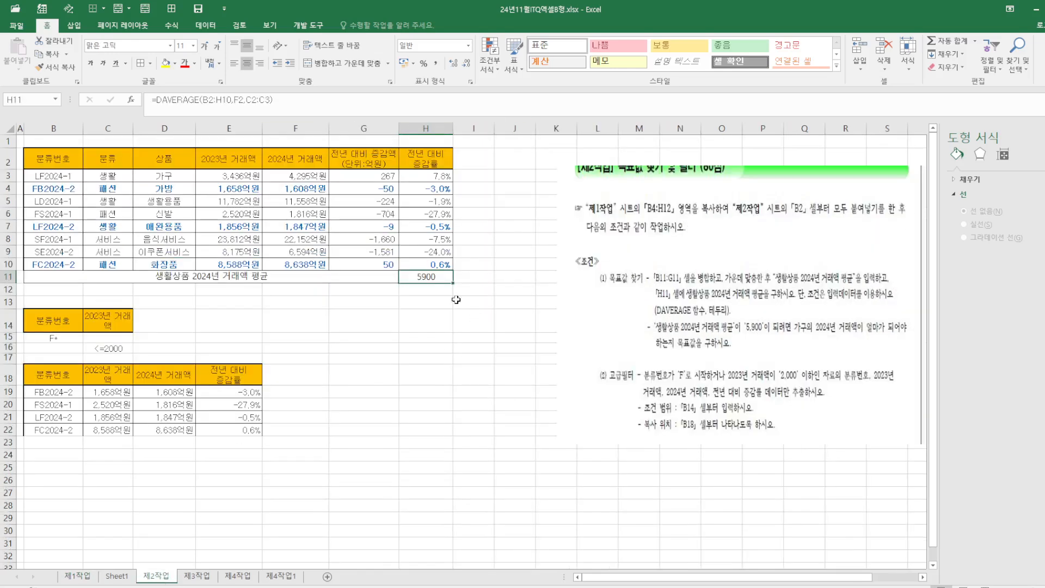
click(469, 326)
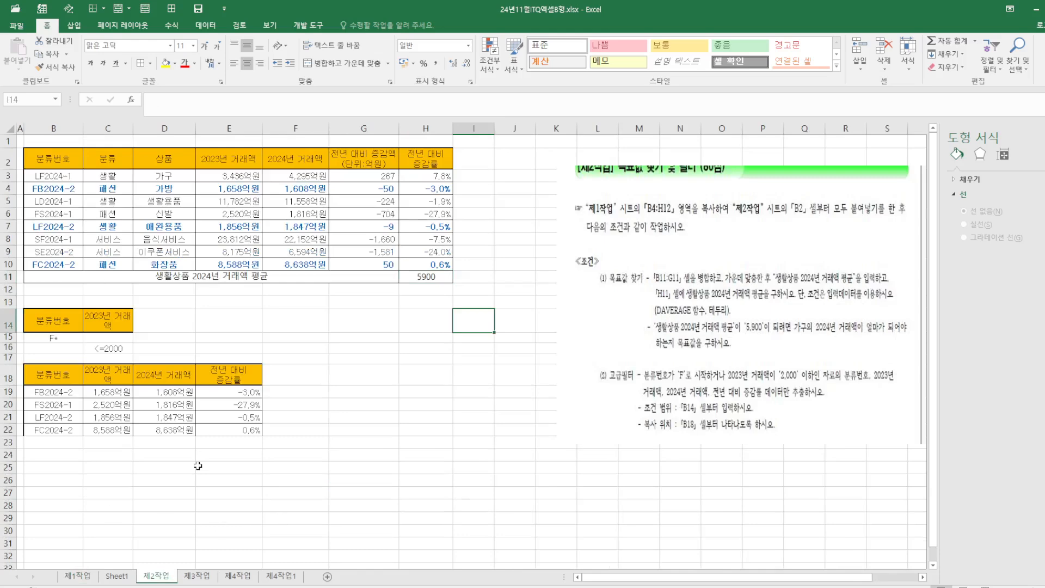
click(197, 577)
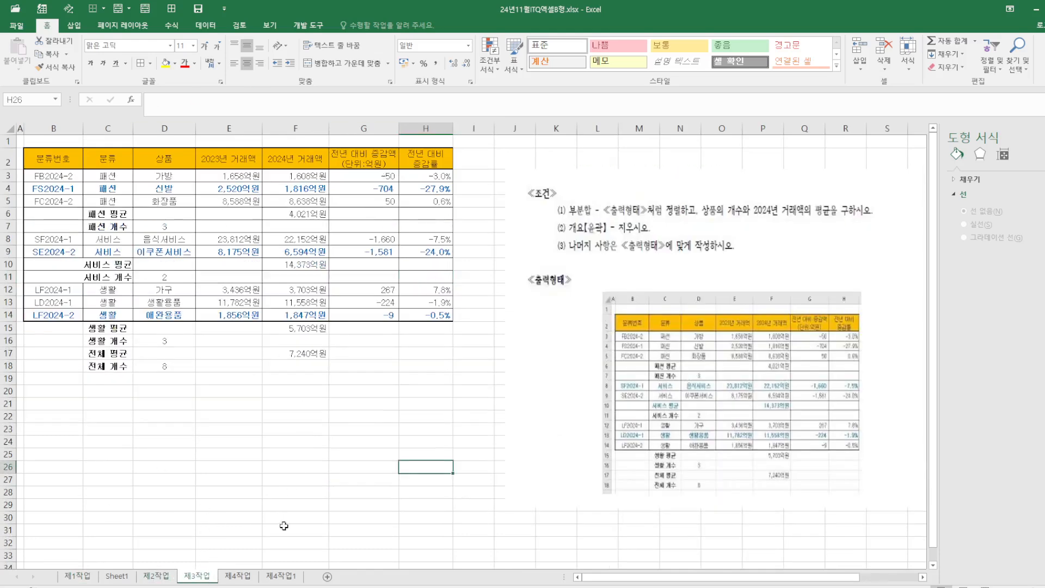
click(277, 579)
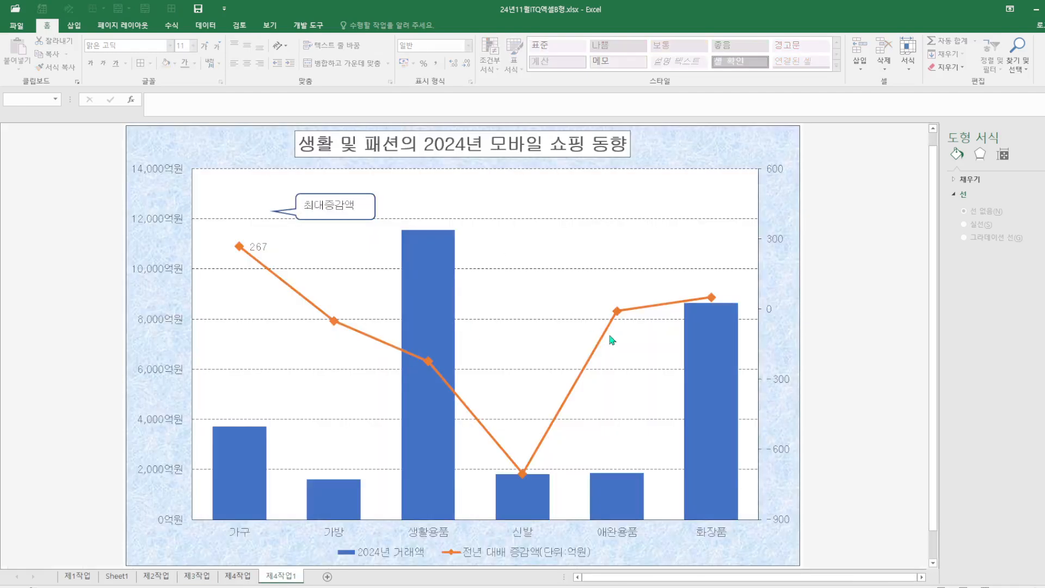